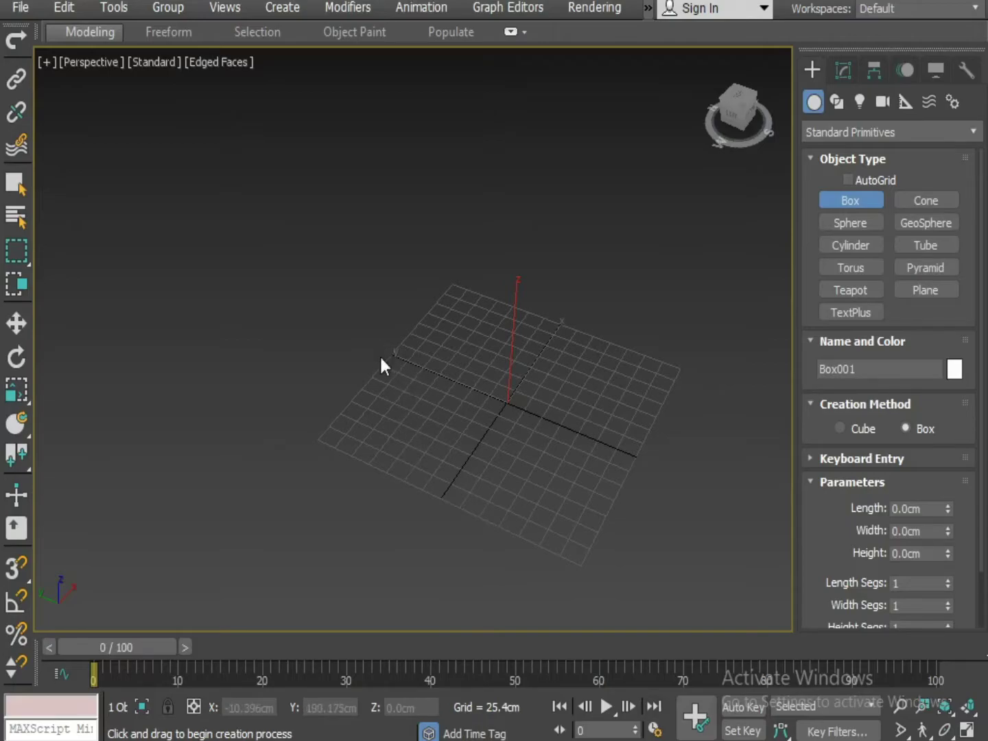
Step: Create a long box along the grid's Y axis, about 324 cm long, 29 cm wide and 23 cm high
right_click(376, 352)
left_click(409, 318)
left_click_drag(388, 369, 623, 444)
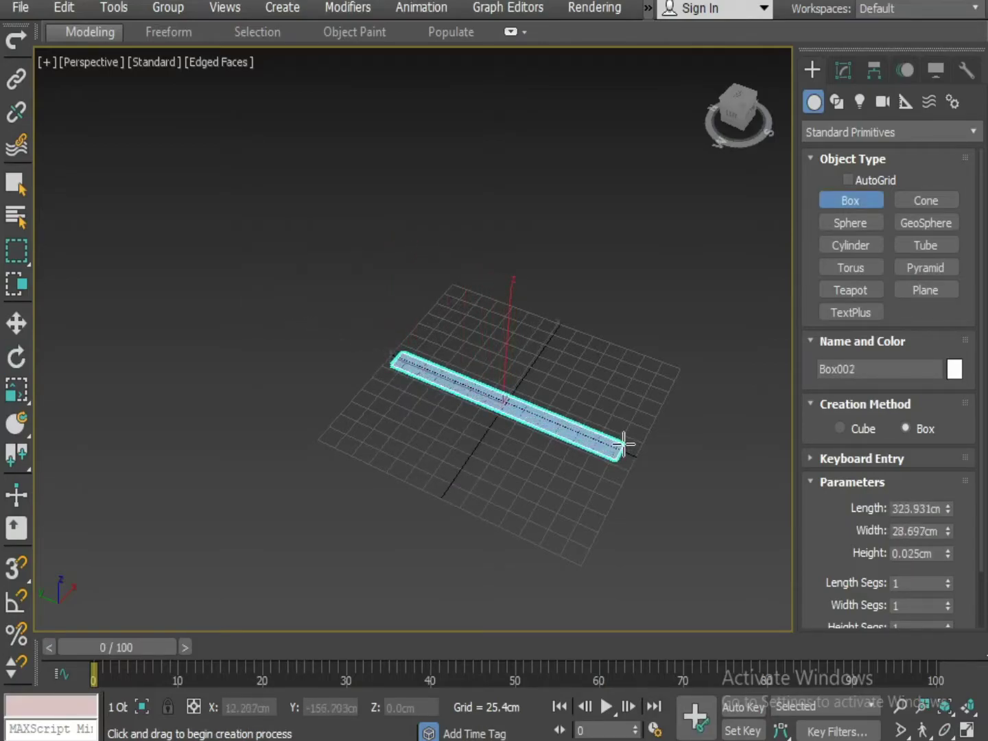
left_click(622, 421)
middle_click_drag(668, 455, 634, 497)
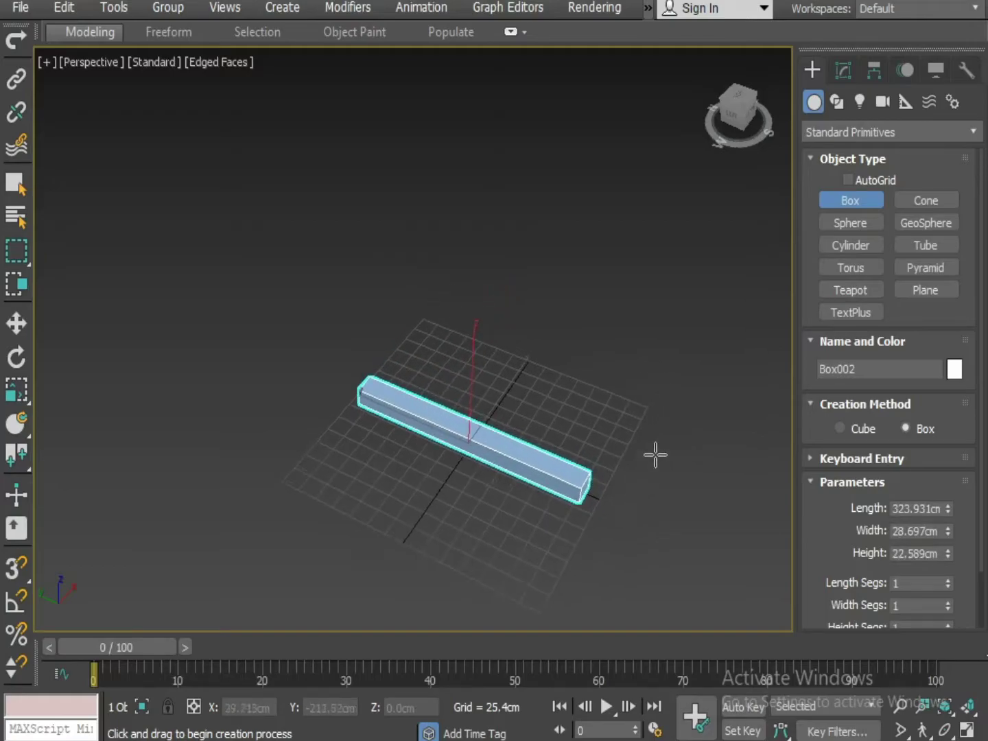
Step: Resize the box to a width of 10 cm, a height of 8 cm and a length of about 249 cm
key("e")
left_click(844, 69)
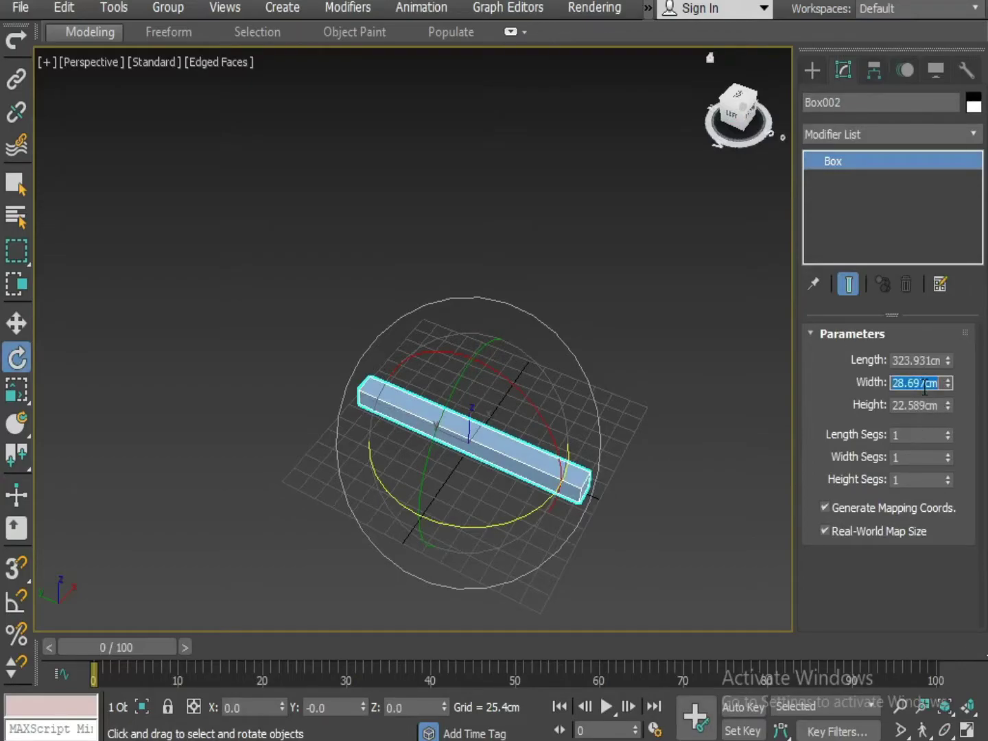
key("Return")
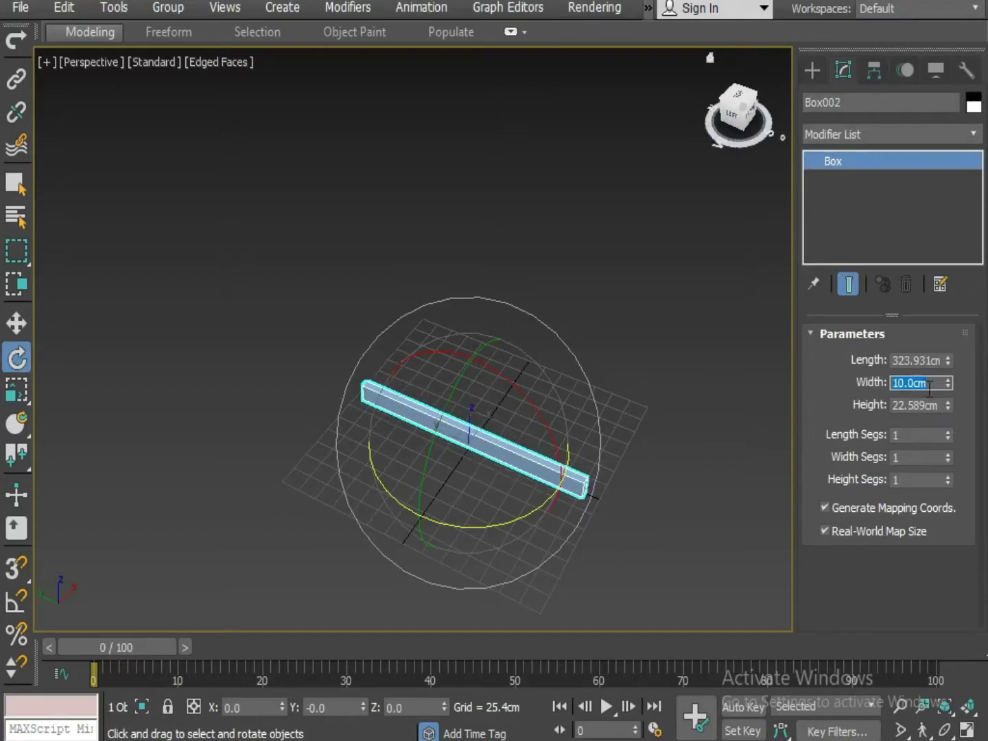
middle_click_drag(746, 487, 629, 464, "alt")
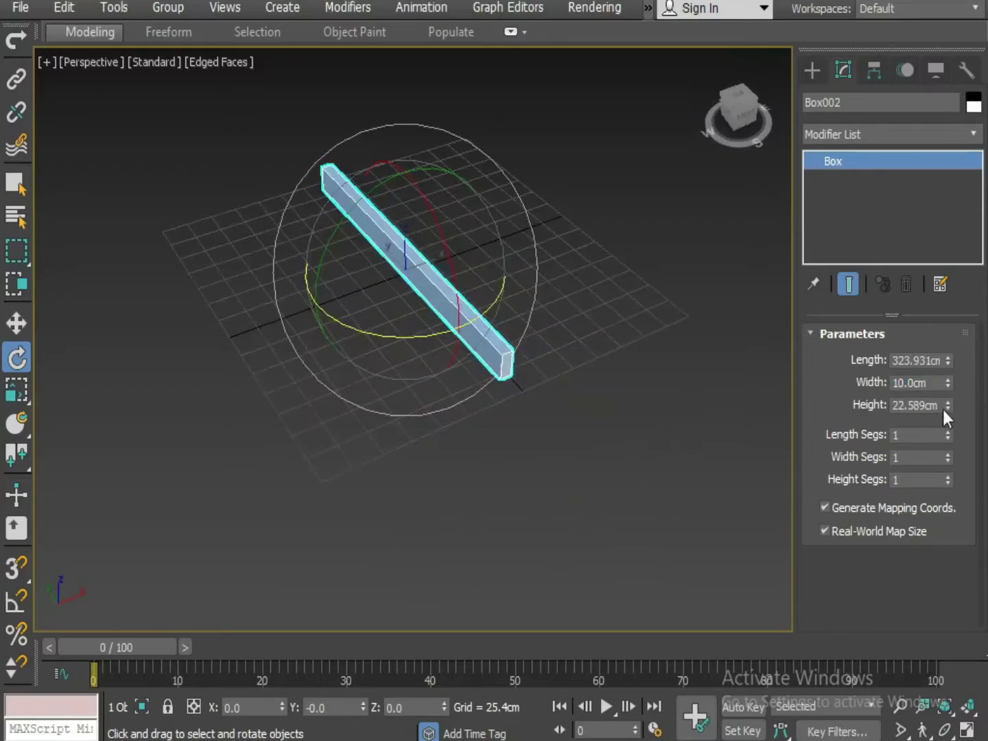
type("8")
key("Return")
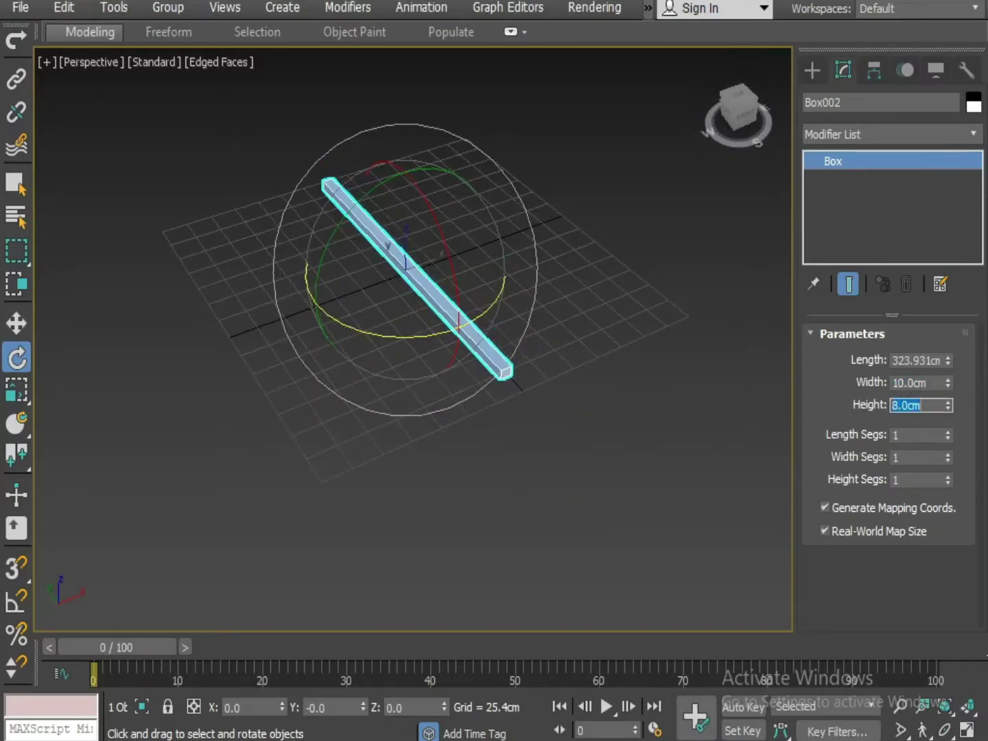
scroll(689, 473, "up", 3)
middle_click_drag(491, 423, 591, 430)
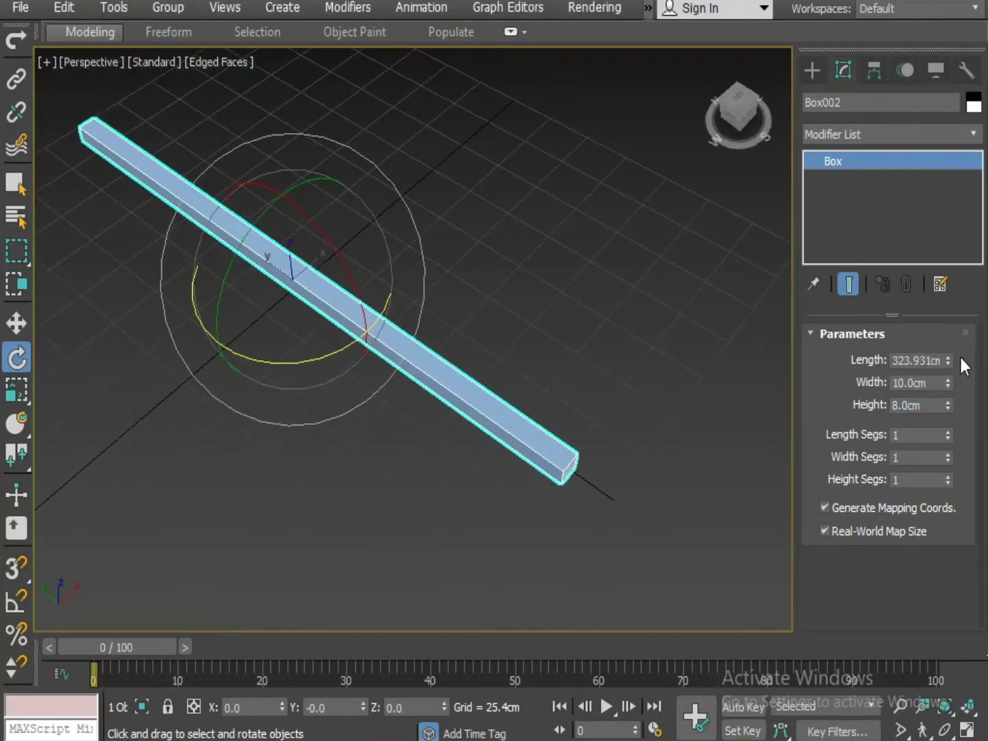
left_click_drag(947, 365, 947, 384)
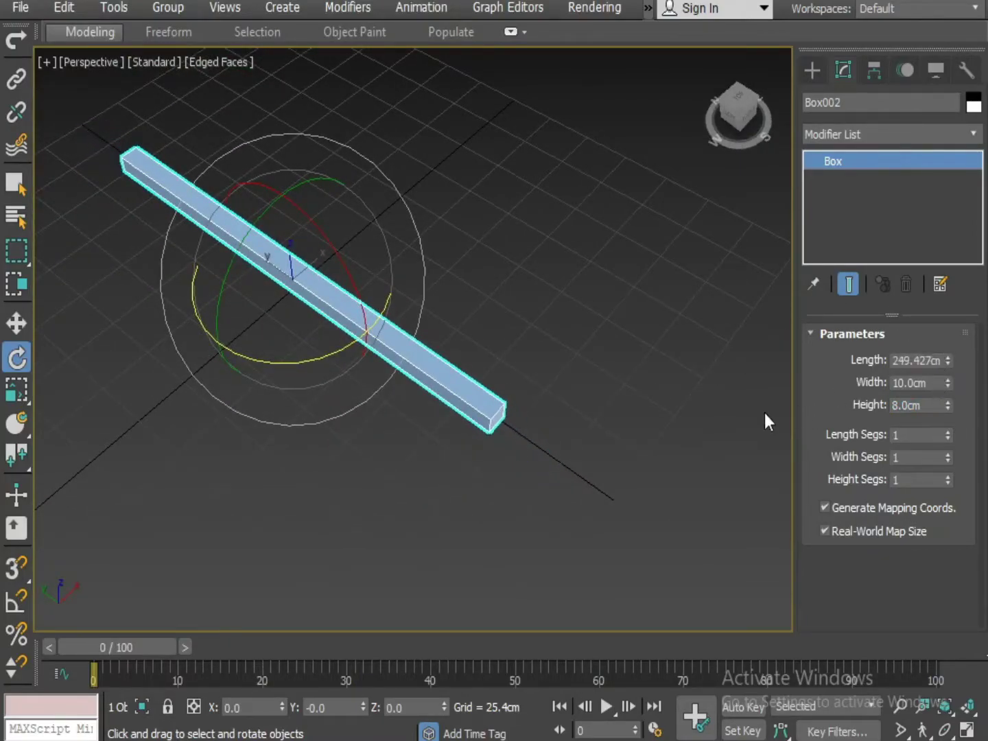
Step: Convert the resized box to an Editable Poly
left_click(764, 413)
middle_click_drag(576, 450, 498, 472)
scroll(346, 238, "up", 5)
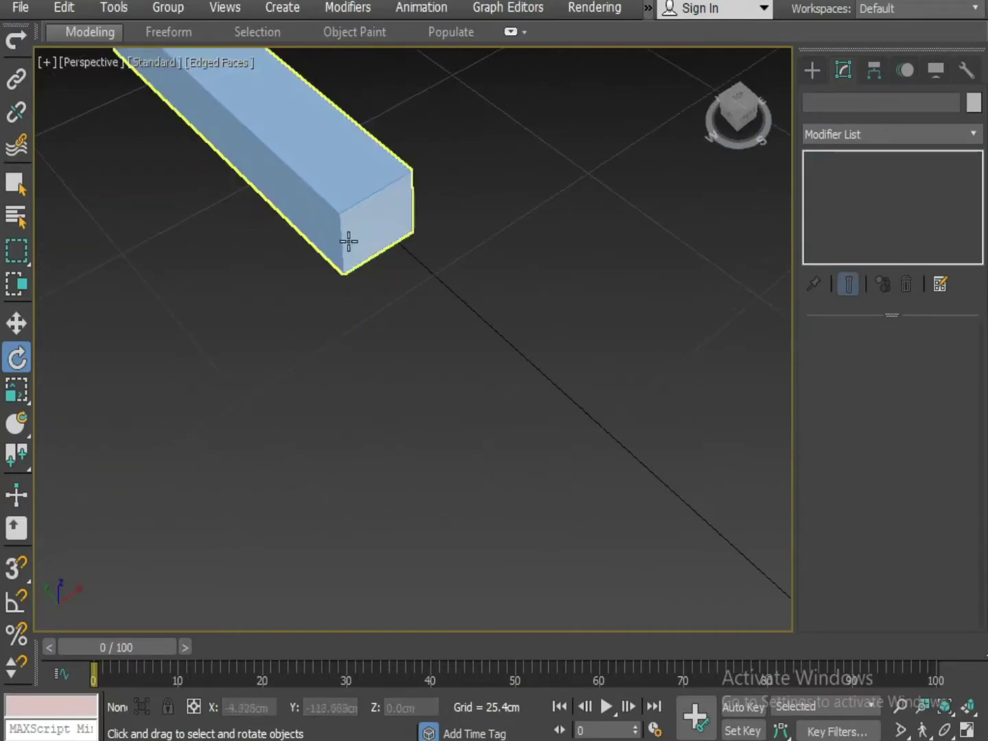
left_click(346, 237)
middle_click_drag(365, 269, 421, 362)
right_click(416, 357)
mouse_move(491, 578)
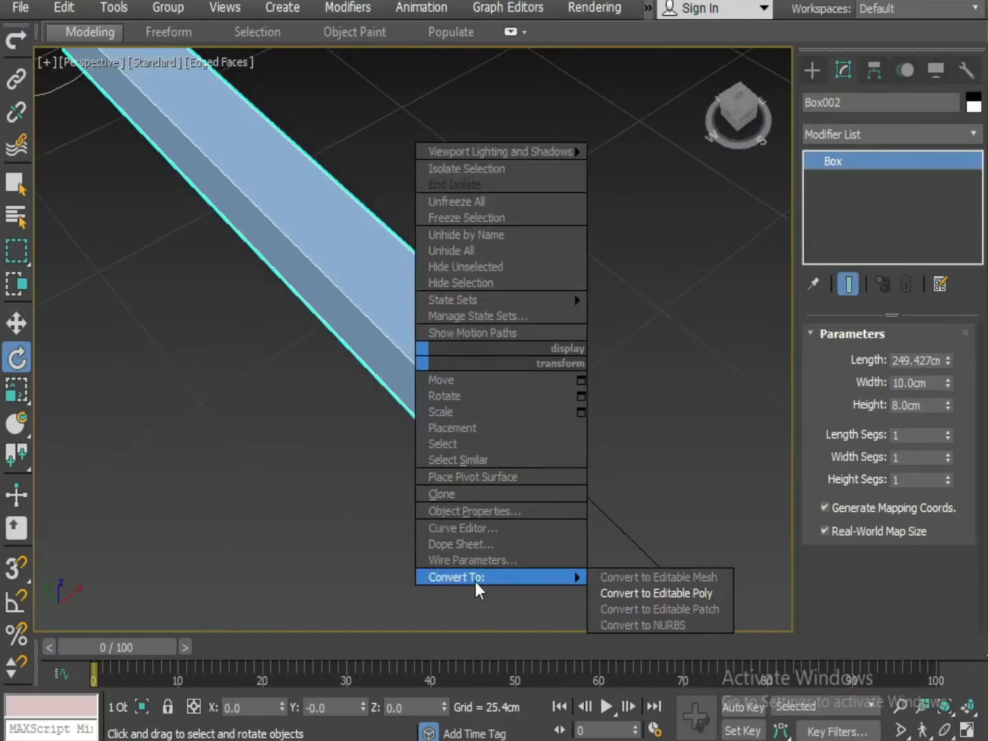
left_click(686, 593)
Step: Extrude the polygon at the bar's near end a short distance and shift it slightly sideways along X to form a bend
left_click(820, 162)
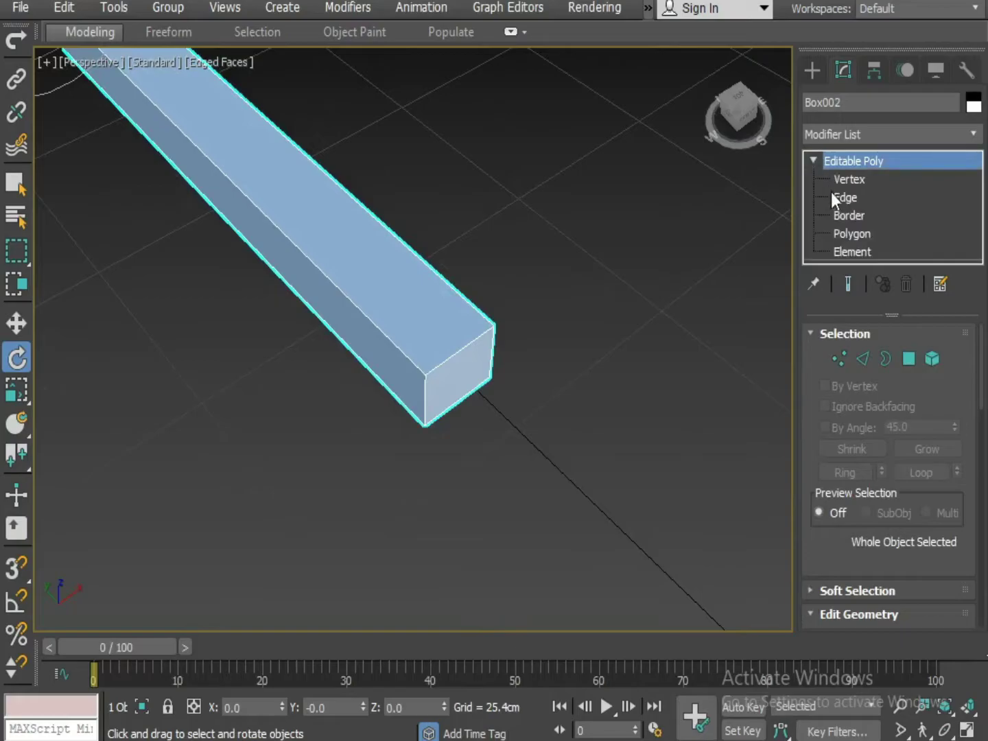
left_click(850, 232)
left_click(474, 394)
middle_click_drag(480, 450, 486, 475, "alt")
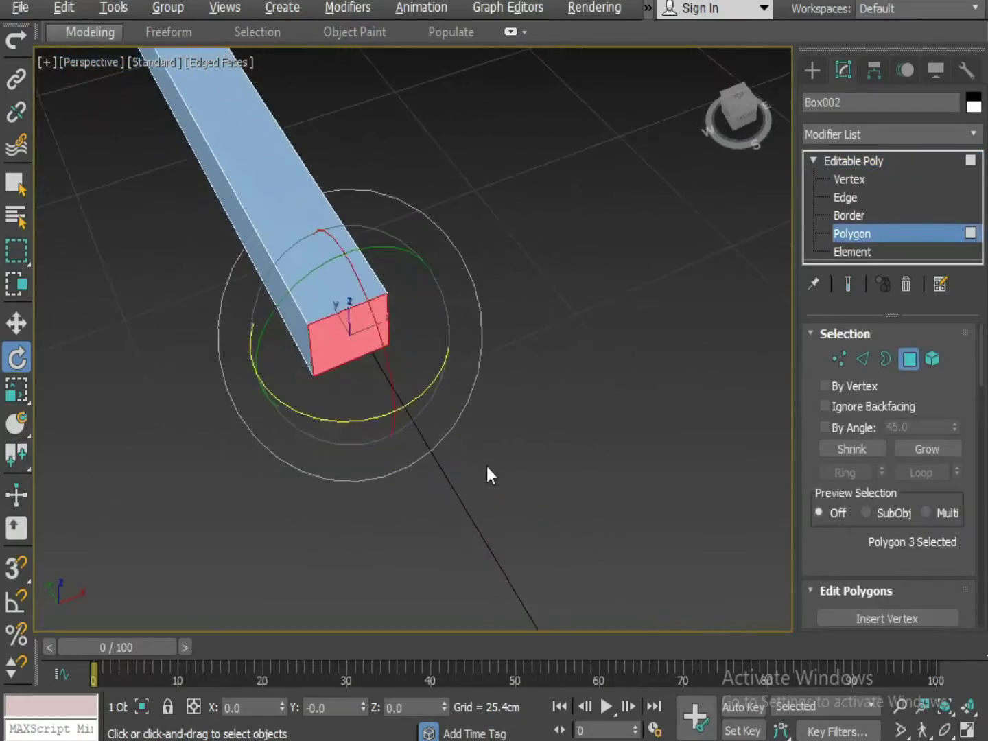
right_click(339, 326)
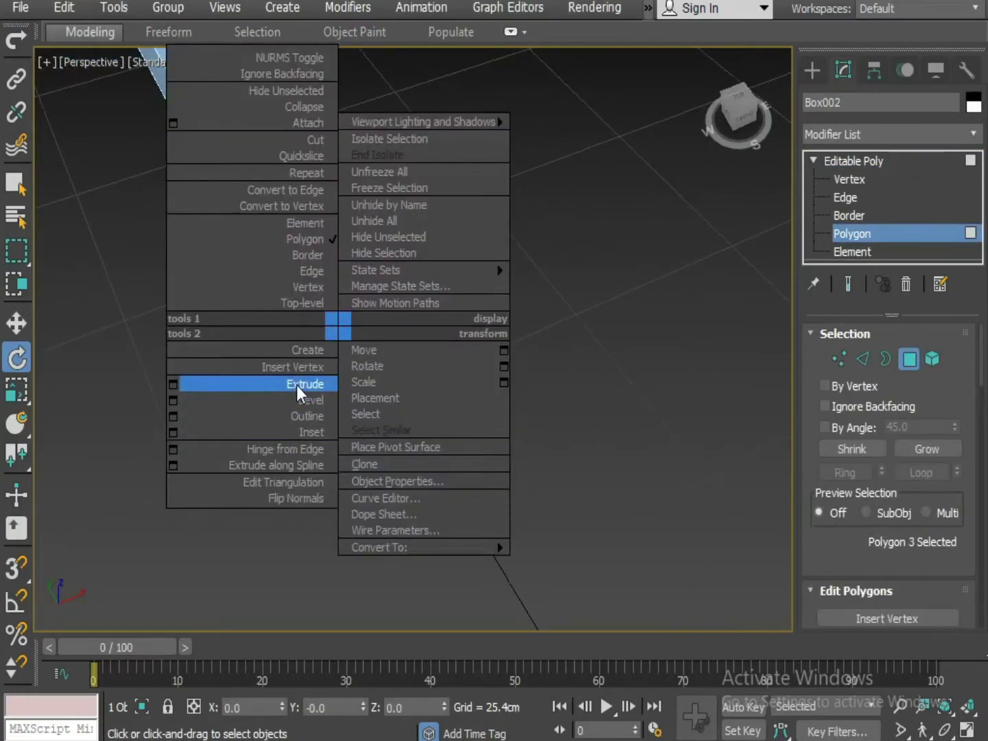
left_click(172, 385)
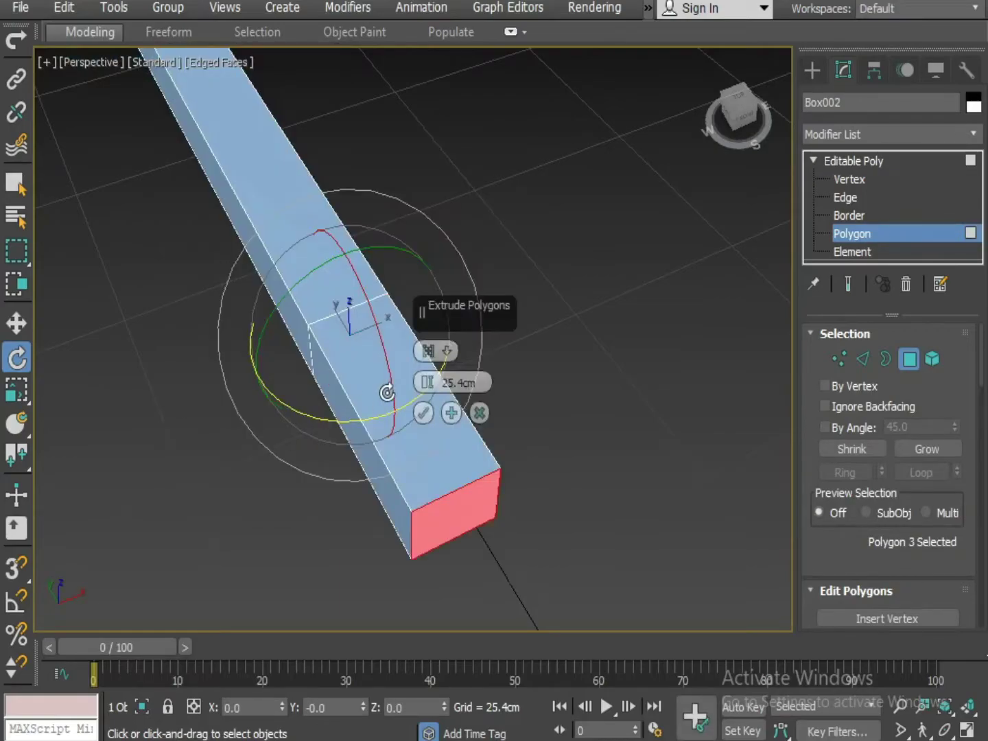
left_click_drag(427, 383, 477, 343)
left_click(423, 412)
key("w")
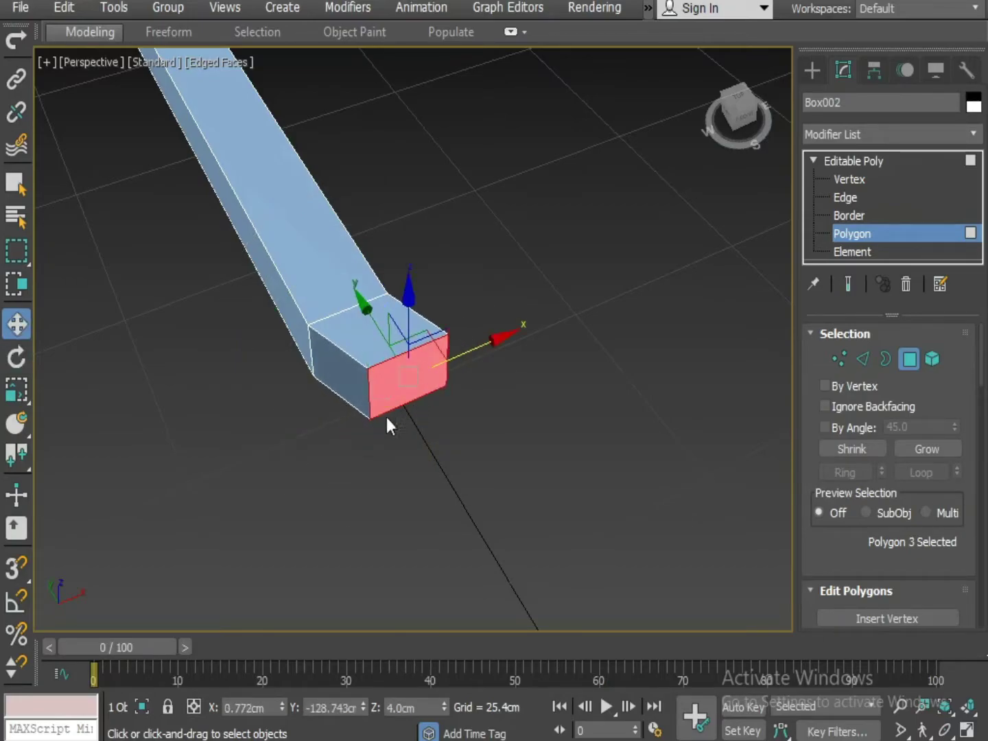
Step: Rotate the extruded end polygon slightly about the vertical axis to refine the bend, then clear the selection
middle_click_drag(386, 419, 398, 453, "alt")
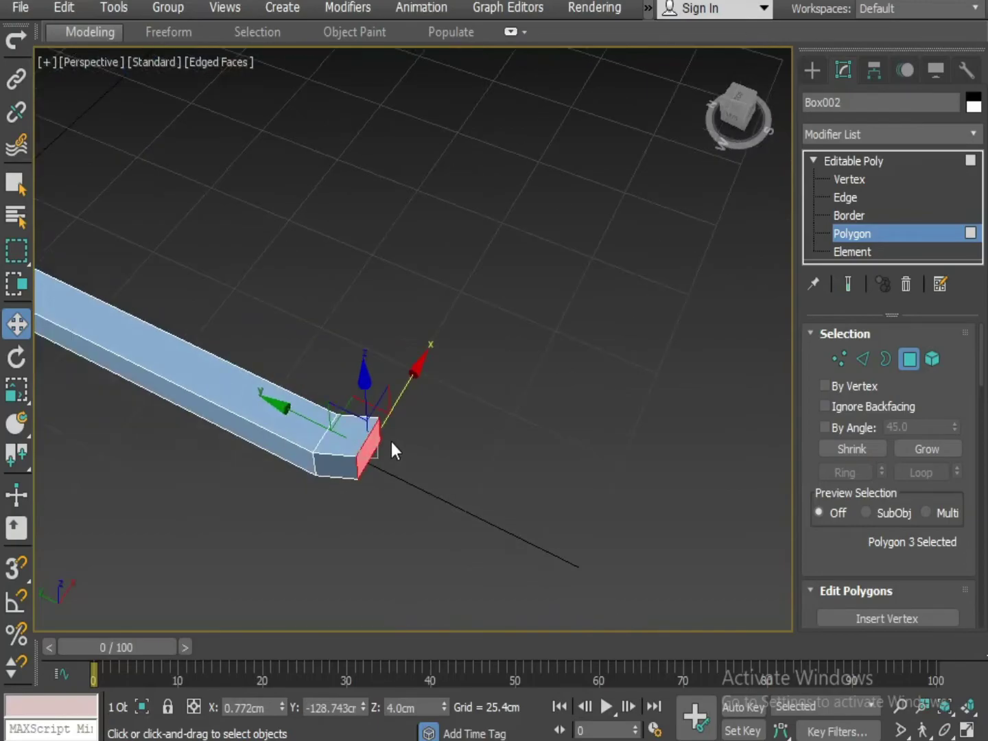
key("e")
left_click_drag(419, 535, 429, 529)
left_click(468, 481)
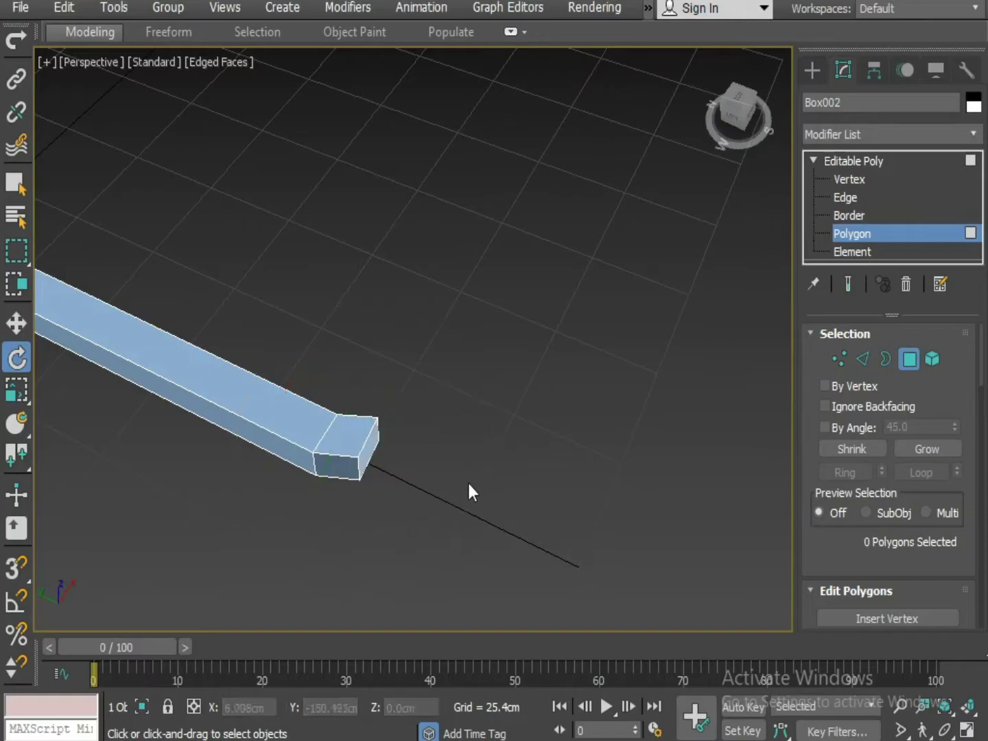
Step: Select one lengthwise edge on the main bar and its continuation on the bent end, and expand the selection to their edge rings
scroll(453, 466, "down", 5)
middle_click_drag(383, 387, 526, 486)
middle_click_drag(344, 466, 481, 507)
middle_click_drag(575, 503, 444, 479)
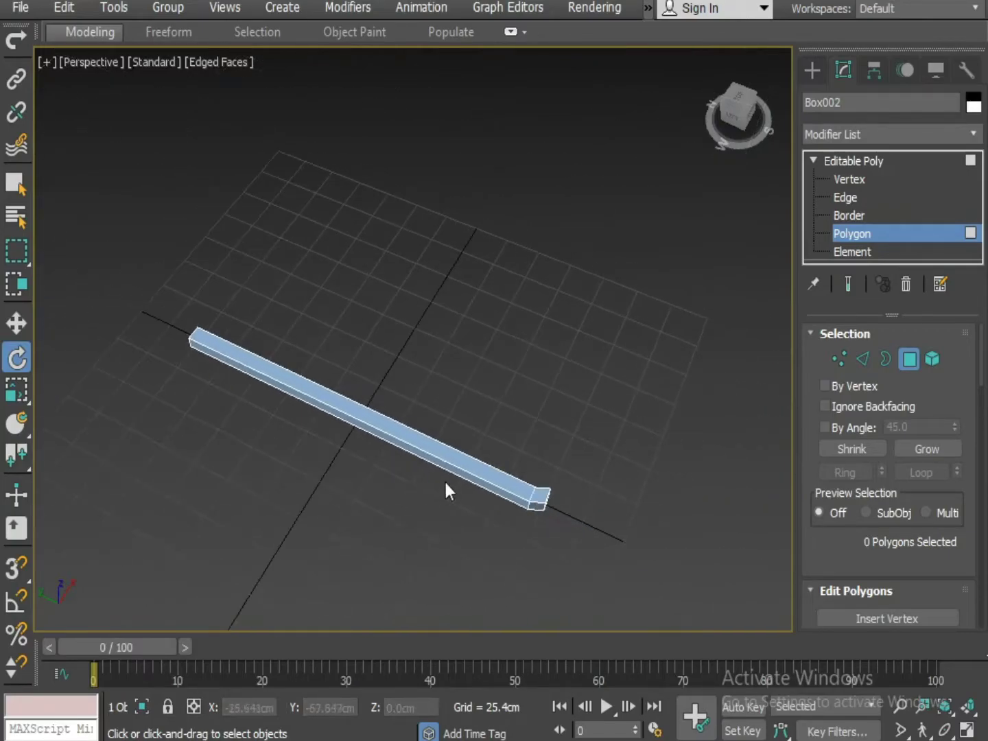
scroll(443, 479, "up", 3)
left_click(849, 199)
middle_click_drag(570, 473, 498, 503, "alt")
left_click(456, 418)
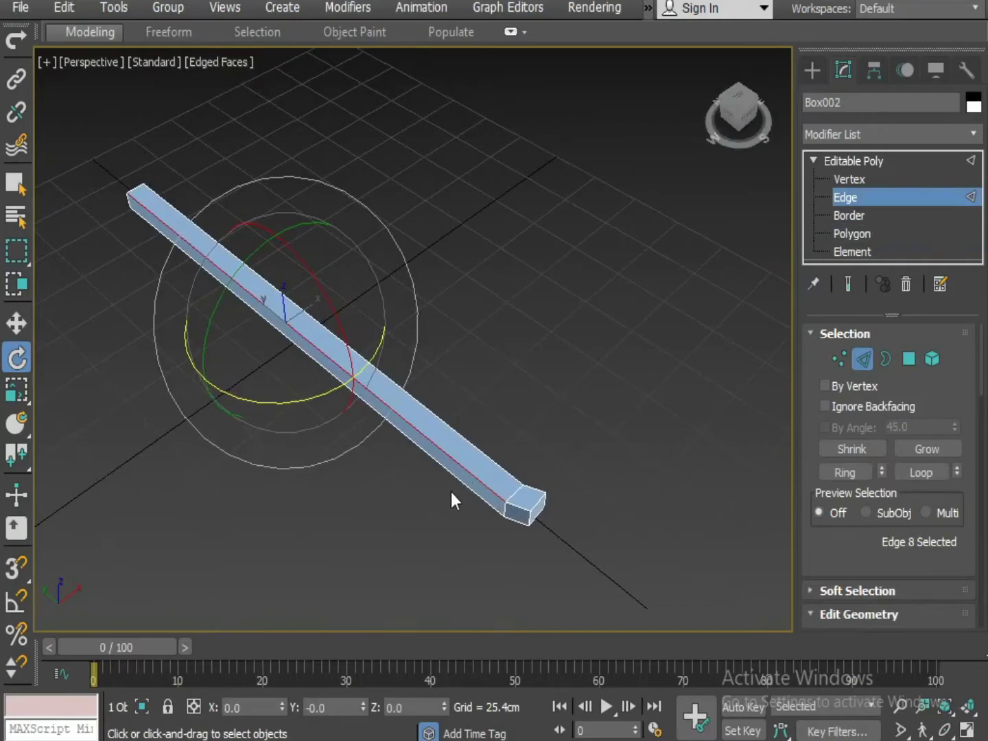
left_click(492, 479)
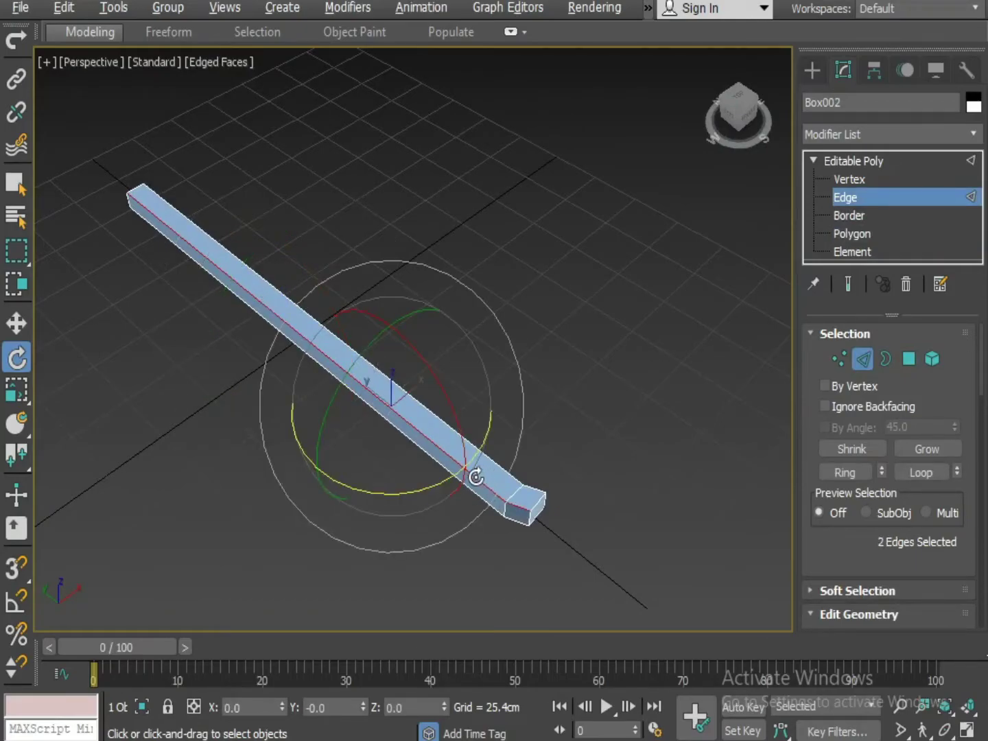
key("alt+r")
Step: Start a Chamfer on the selected lengthwise edges and set it to 4 segments
middle_click_drag(484, 486, 458, 488)
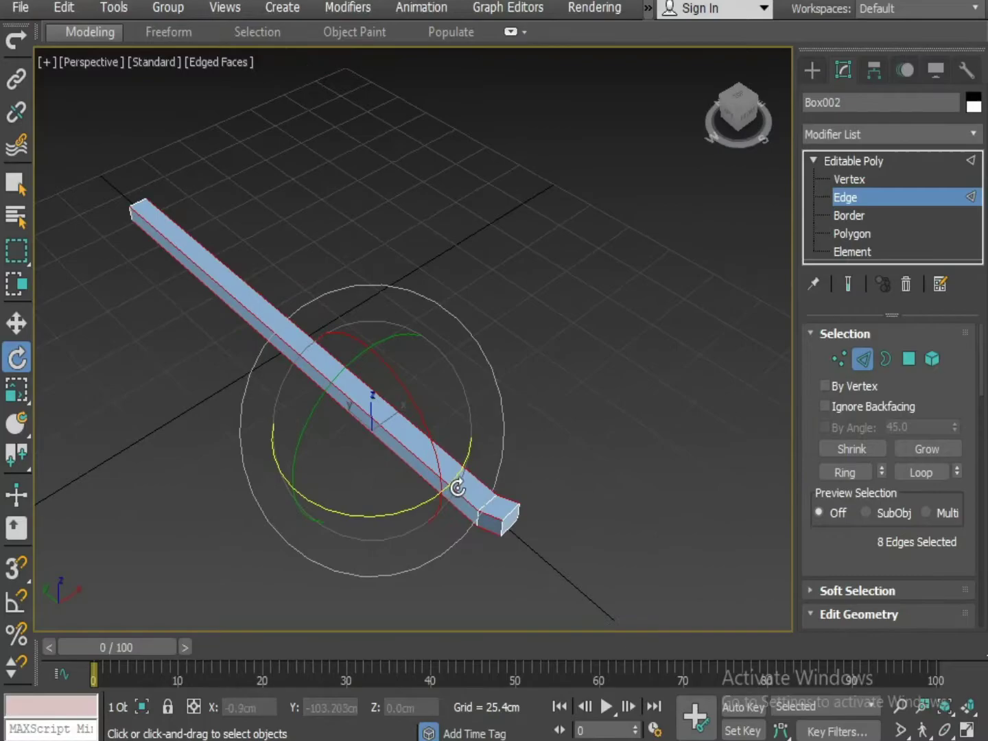
scroll(454, 489, "up", 2)
scroll(454, 491, "up", 5)
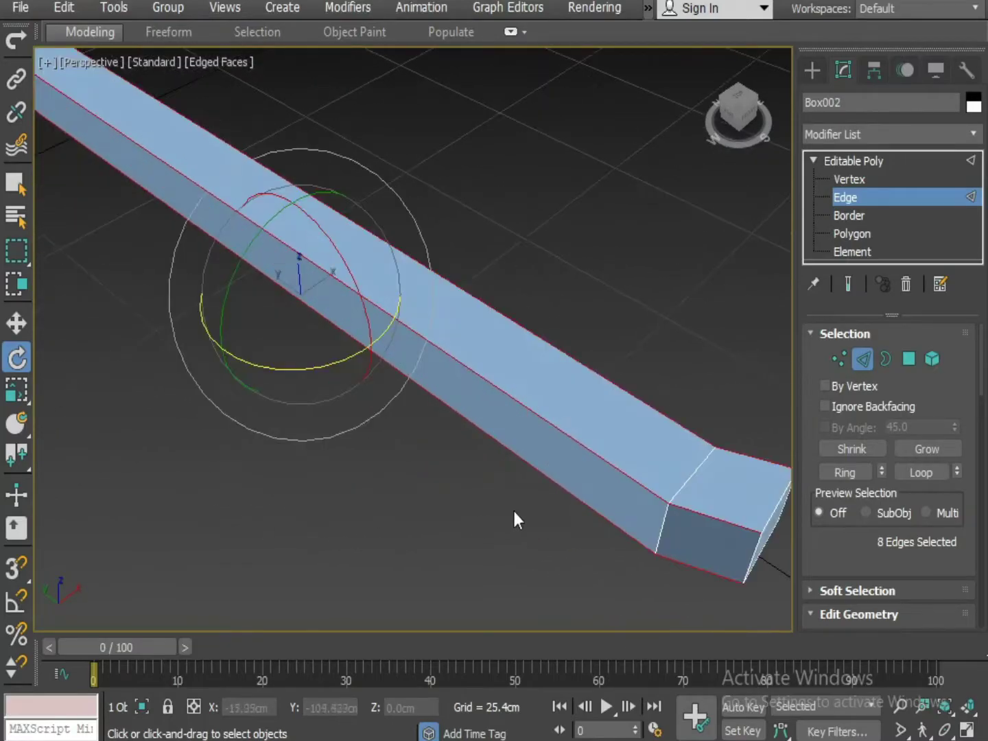
middle_click_drag(515, 518, 498, 490)
right_click(491, 482)
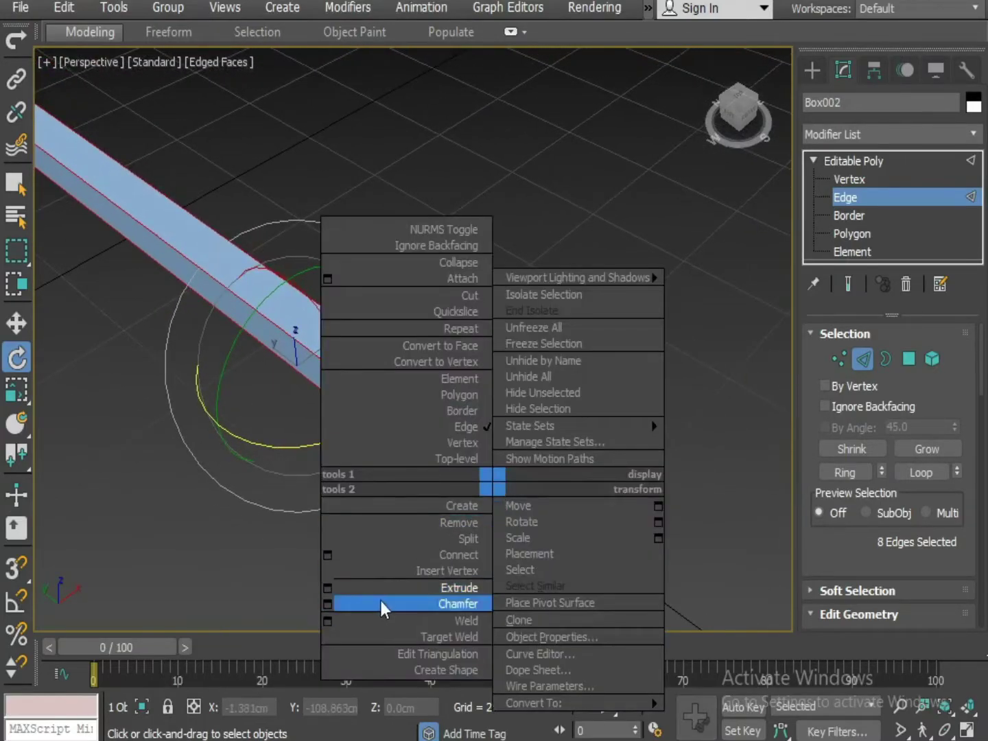
left_click(338, 603)
middle_click_drag(469, 564, 296, 496)
left_click(429, 410)
type("2")
key("Return")
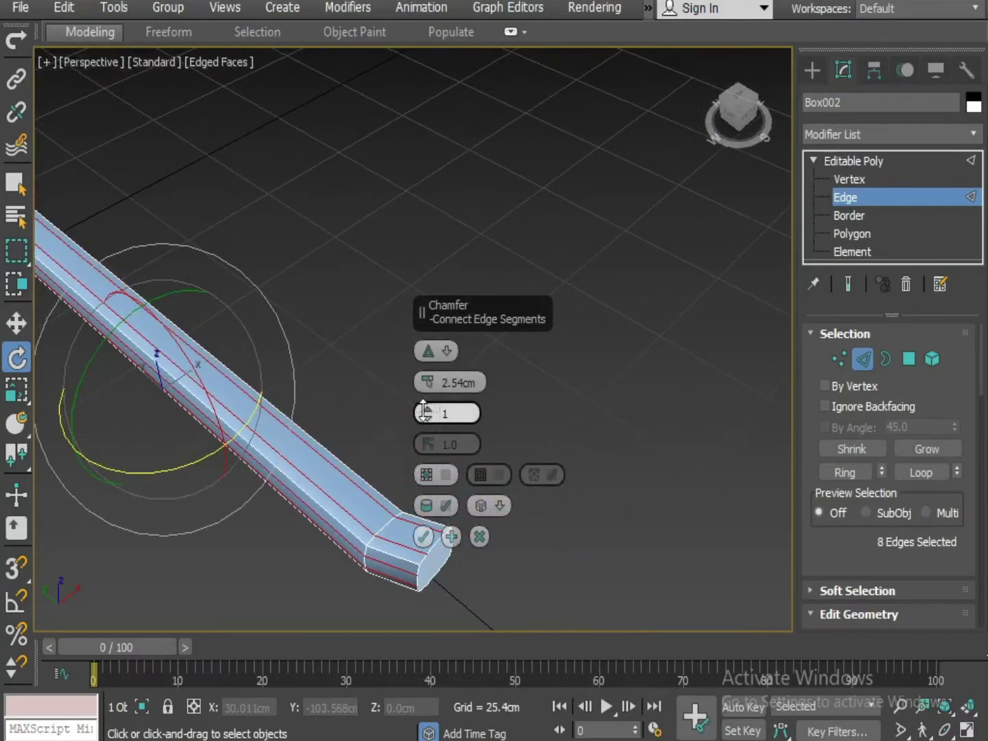
left_click(424, 411)
left_click(424, 410)
scroll(287, 473, "down", 5)
middle_click_drag(287, 473, 334, 484)
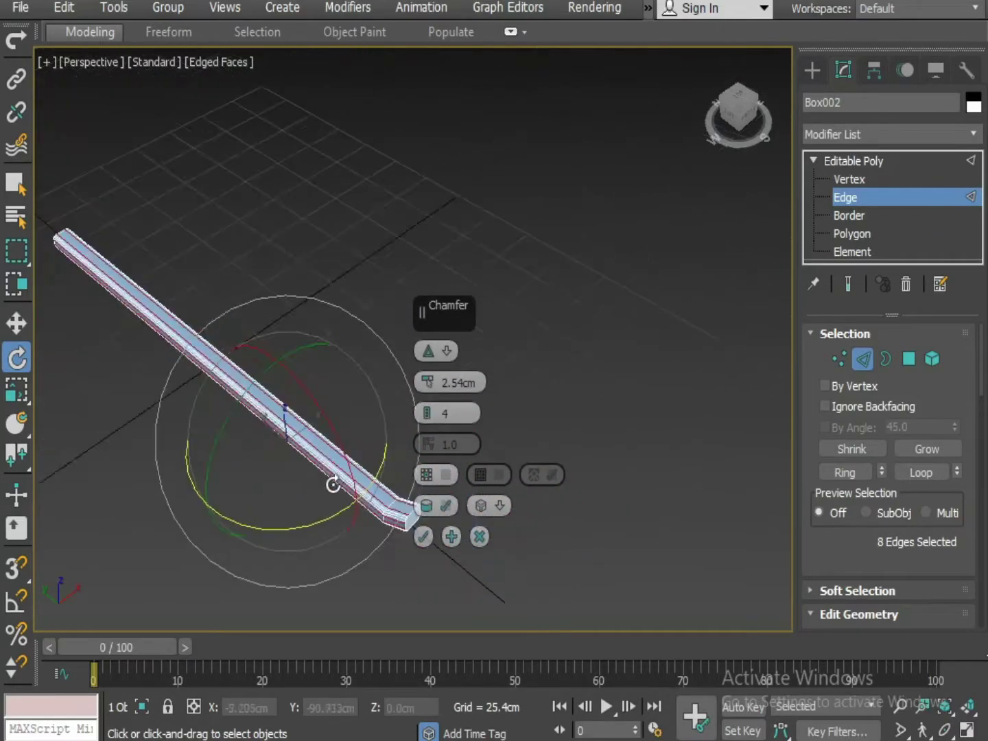
Step: Set the edge chamfer amount to 3.5 cm and apply the chamfer to round the bar
middle_click_drag(205, 491, 349, 462, "alt")
scroll(348, 461, "up", 4)
middle_click_drag(253, 466, 312, 466)
scroll(295, 481, "up", 4)
double_click(461, 384)
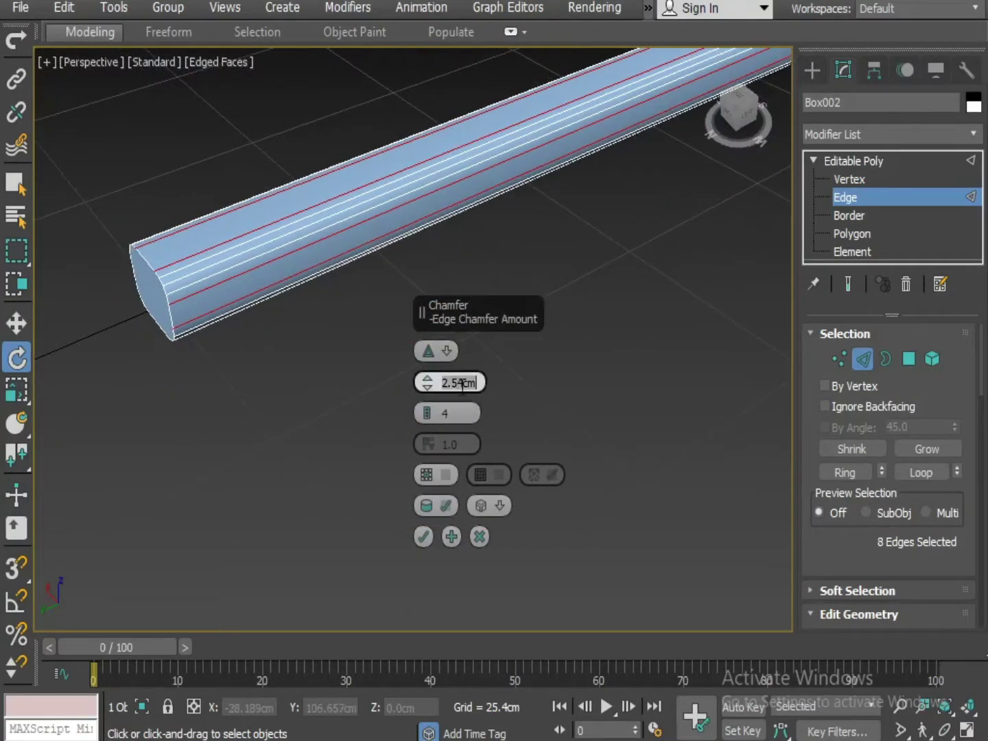
type("3.5")
key("Return")
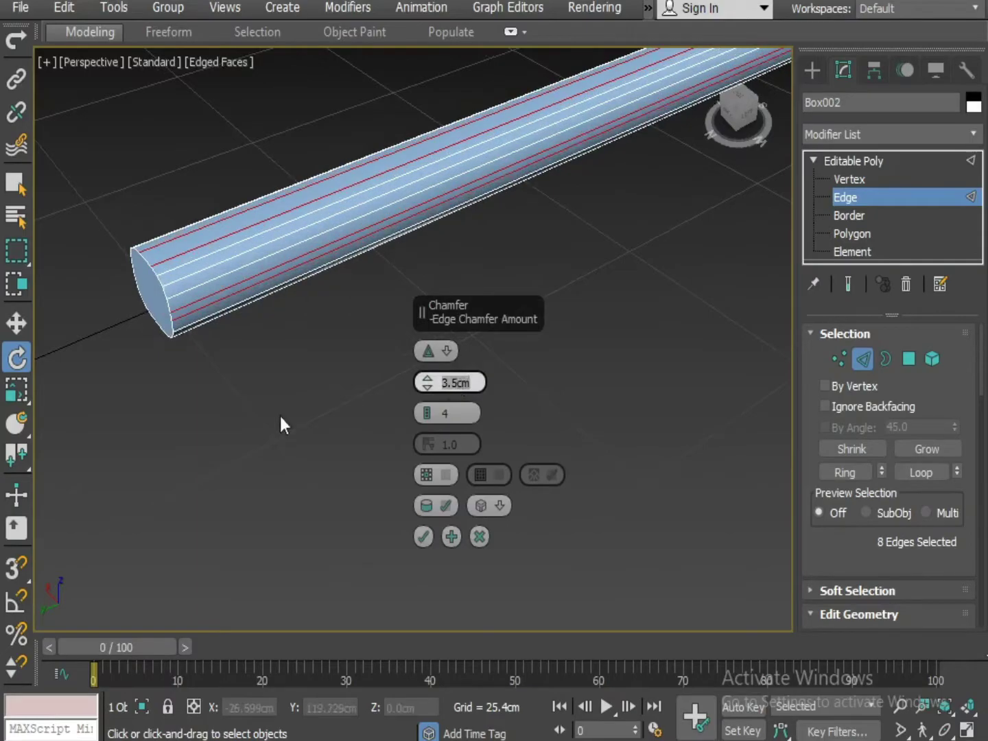
middle_click_drag(157, 431, 157, 349, "alt")
left_click(424, 536)
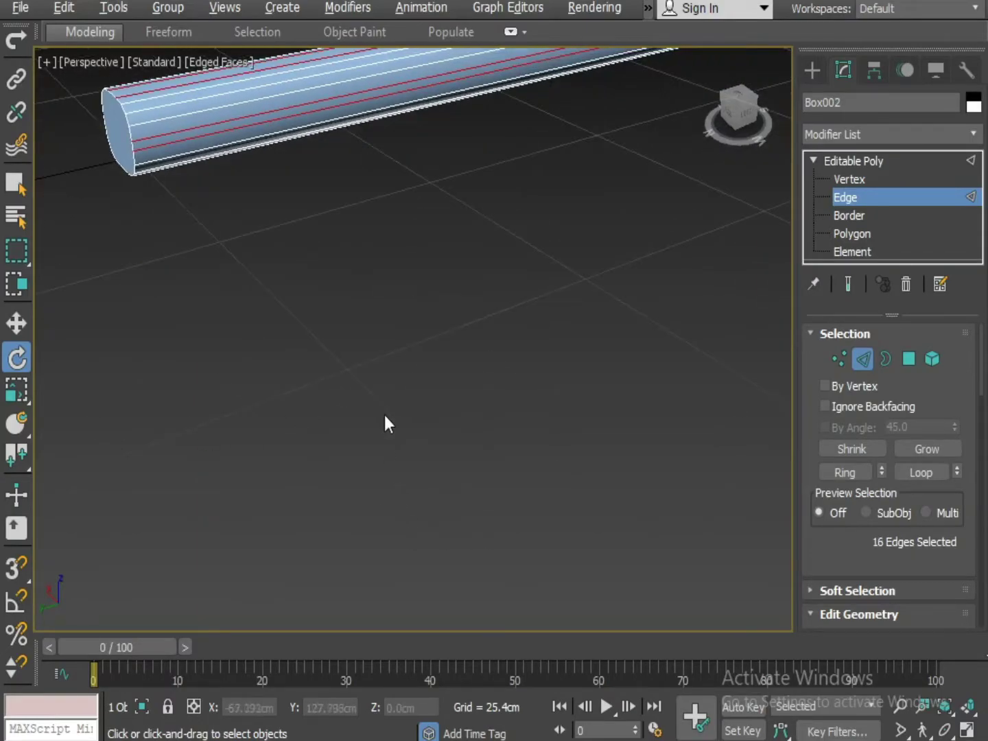
Step: Shorten the bar by moving all vertices of its straight end inward along the Y axis
middle_click_drag(386, 423, 693, 319, "alt")
left_click(476, 494)
key("1")
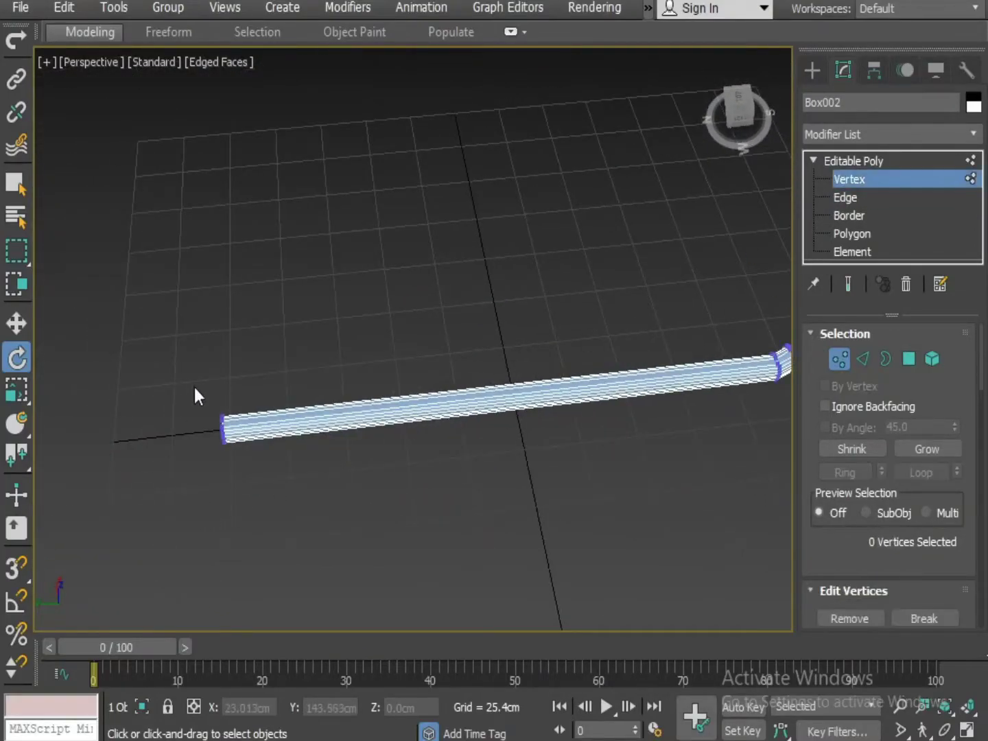
left_click_drag(195, 396, 247, 450)
key("w")
left_click_drag(145, 441, 213, 441)
left_click(432, 514)
Step: Push the two middle side vertices of the straight end inward along Y to begin a notch
middle_click_drag(431, 514, 388, 472, "alt")
middle_click_drag(438, 449, 294, 479, "alt")
left_click(286, 469)
left_click(287, 482, "ctrl")
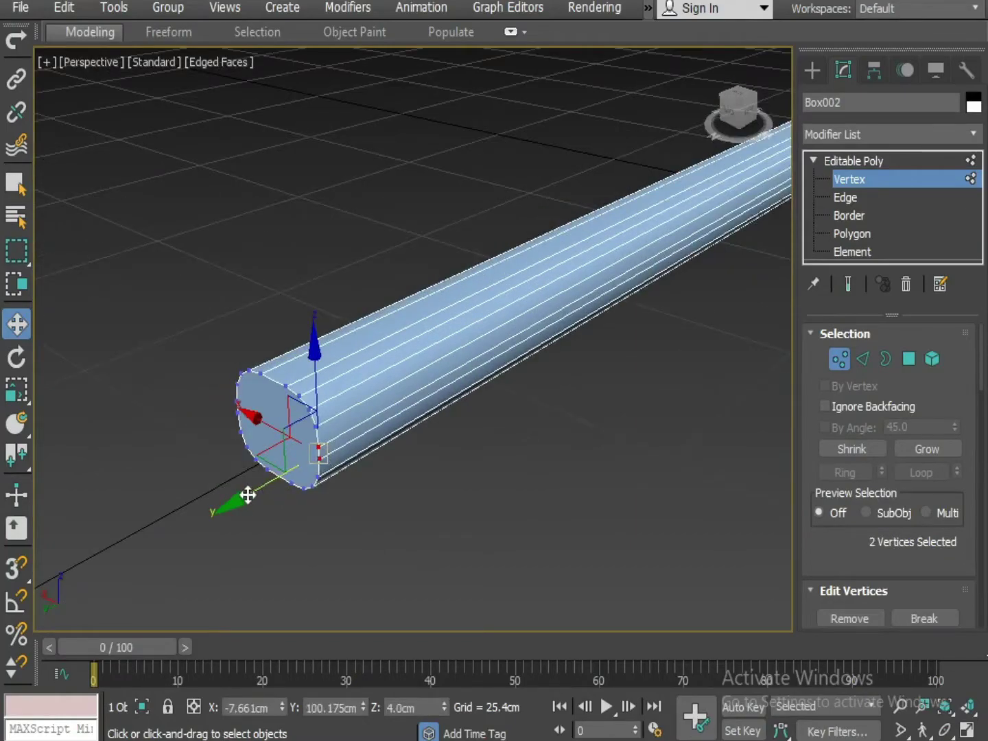
left_click_drag(234, 503, 265, 495)
Step: Move the next two pairs of vertices above and below the notch inward along Y by smaller amounts
left_click(316, 427, "ctrl")
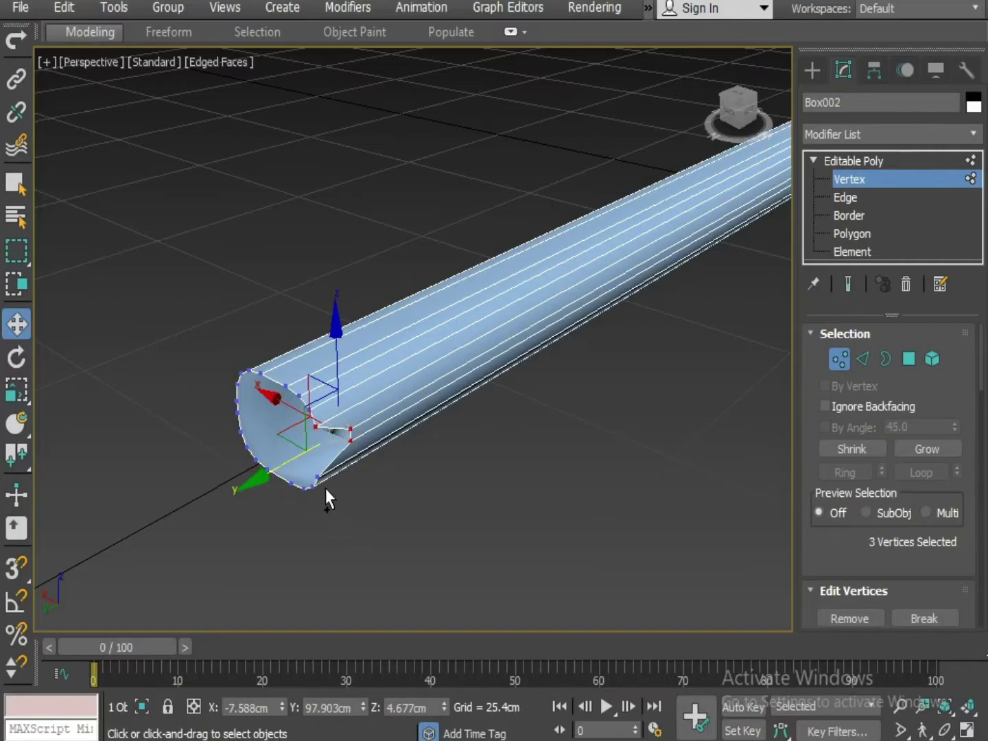
left_click(320, 477, "ctrl")
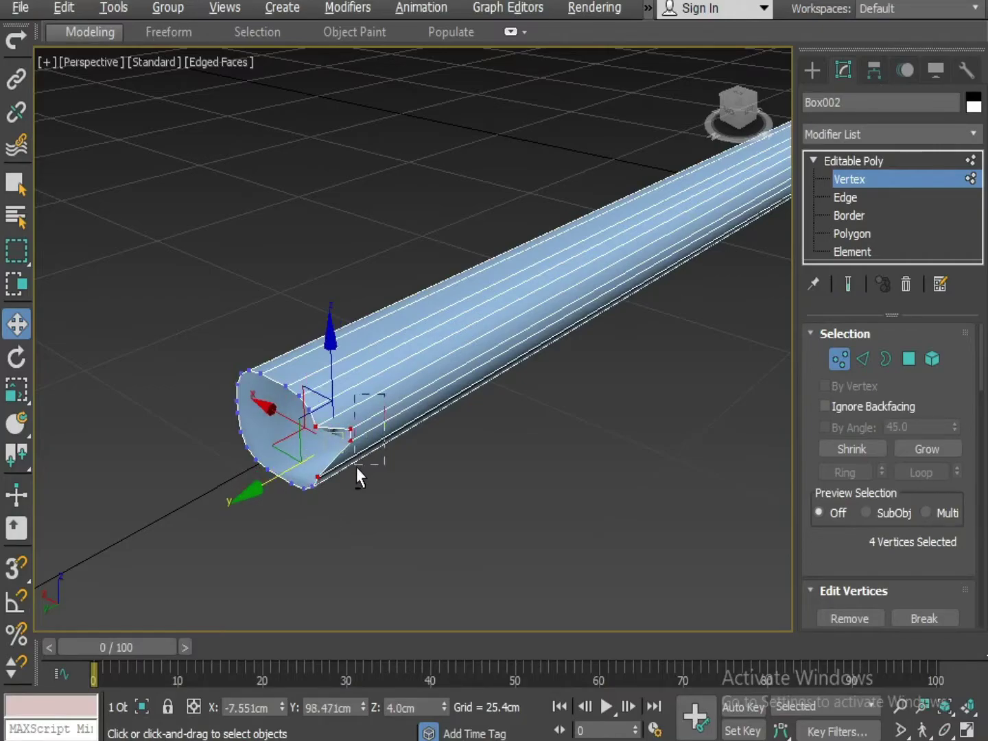
left_click_drag(356, 466, 356, 467, "alt")
left_click_drag(242, 500, 256, 495)
left_click(308, 410)
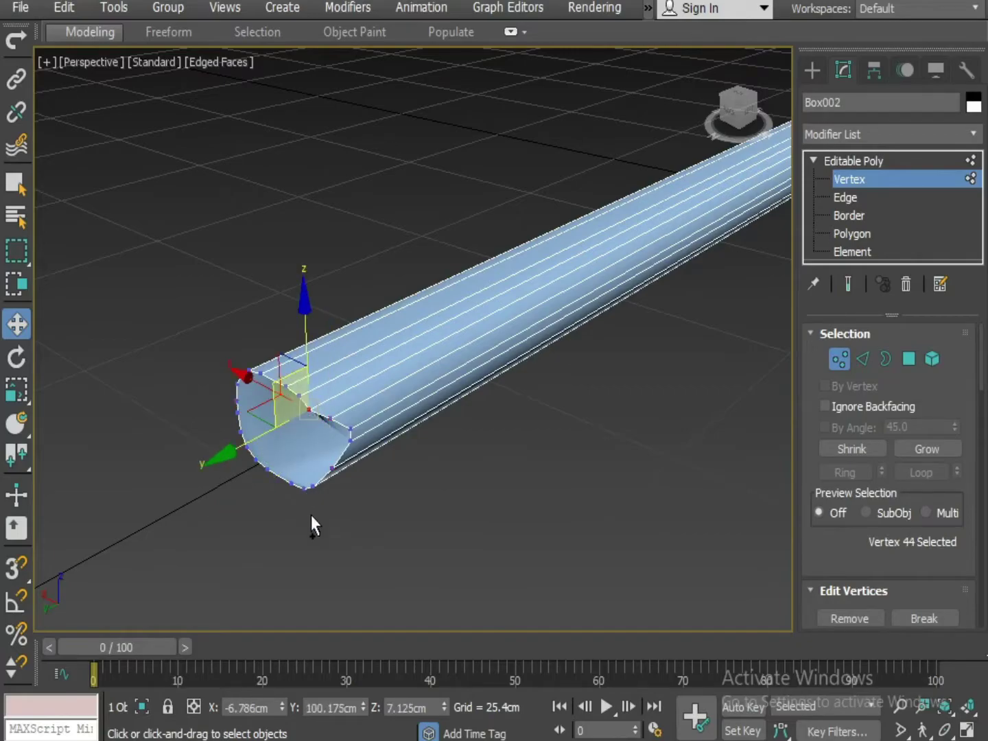
left_click(312, 487, "ctrl")
left_click_drag(233, 497, 267, 493)
Step: Refine the notch curve by moving the pair beside its deepest point and the two middle vertices along Y
left_click(330, 418)
left_click(332, 468, "ctrl")
left_click(349, 431)
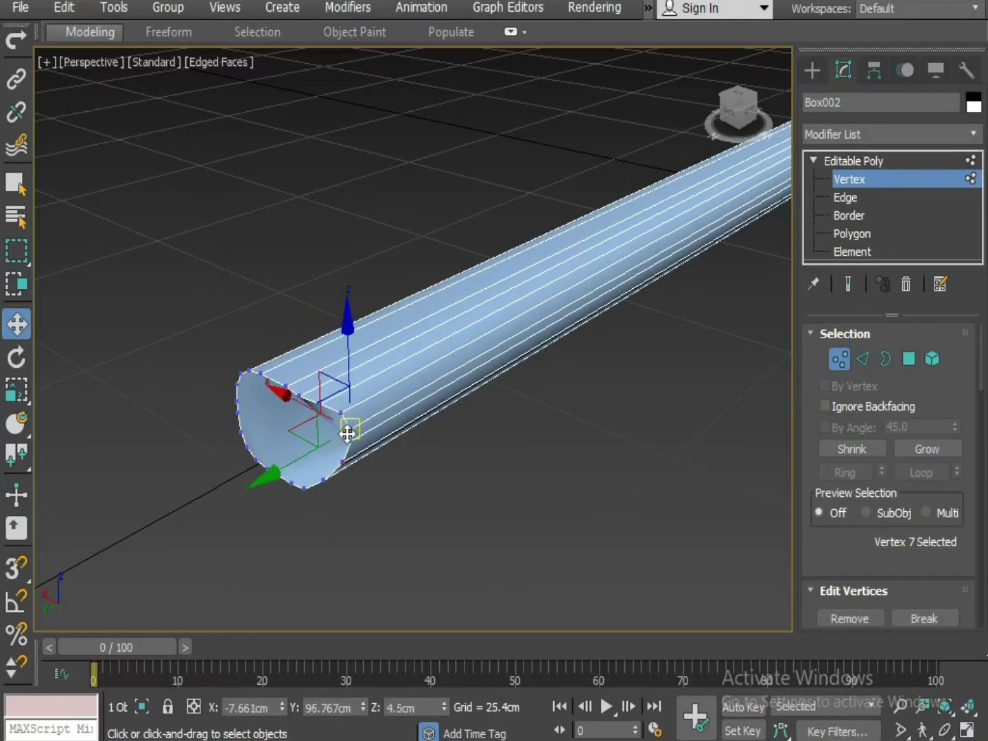
left_click(350, 439, "ctrl")
left_click_drag(265, 481, 281, 482)
left_click(395, 507)
scroll(397, 508, "down", 4)
middle_click_drag(397, 508, 383, 481, "alt")
scroll(261, 535, "up", 6)
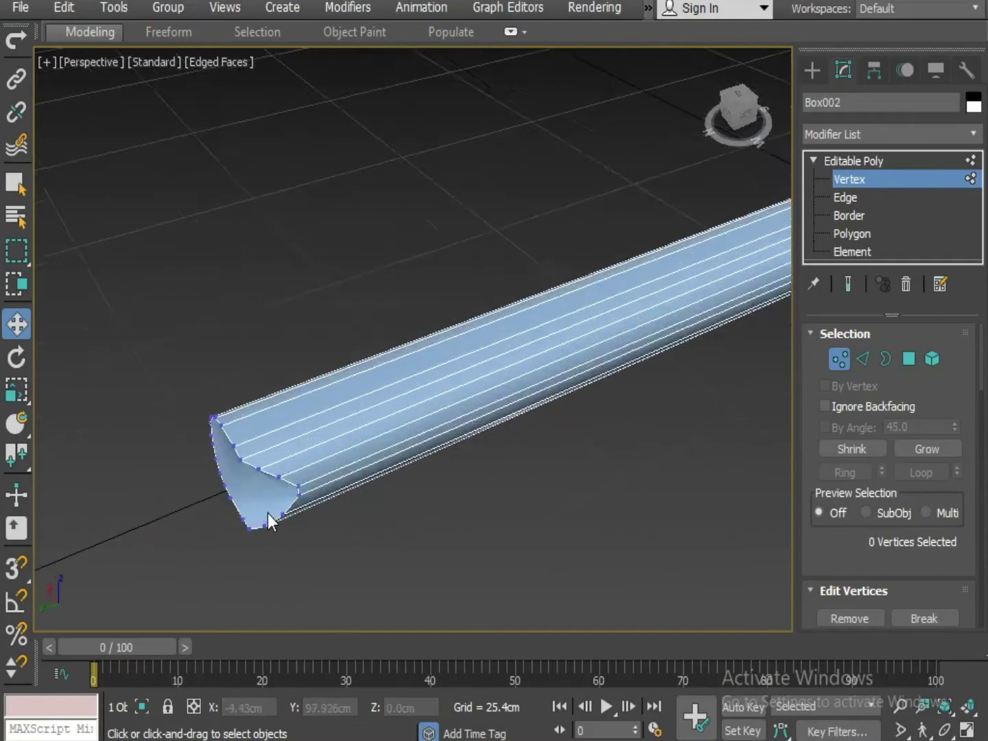
Step: Move the upper and lower end vertices at X -5.692 cm slightly inward along Y to smooth the notch curve
left_click(241, 466)
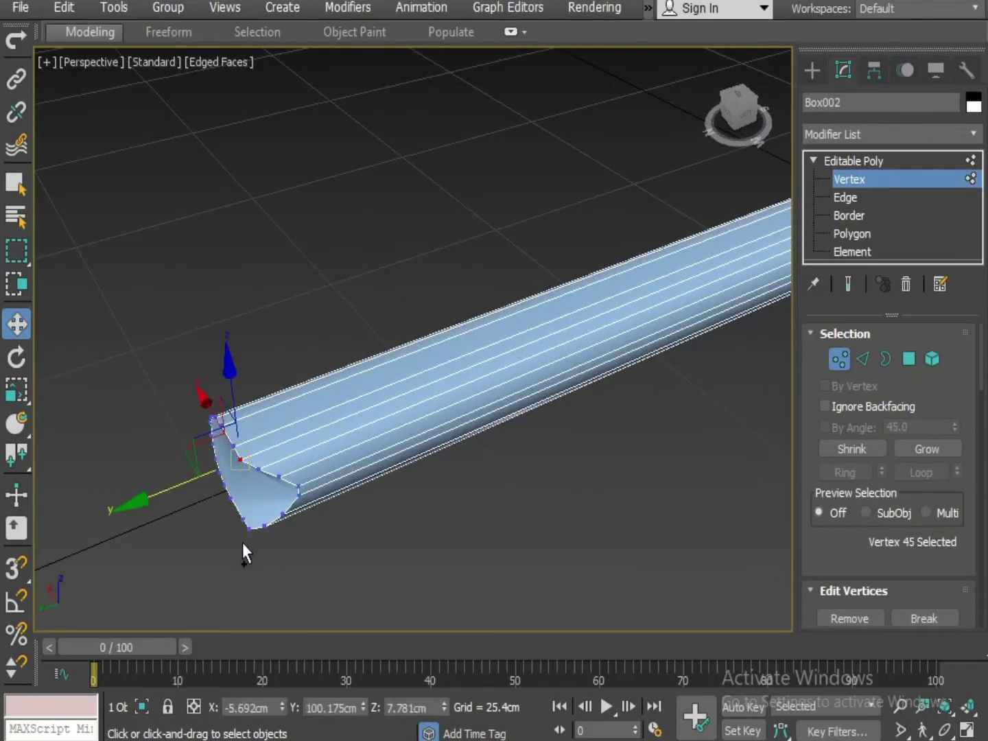
middle_click_drag(244, 540, 263, 528, "alt")
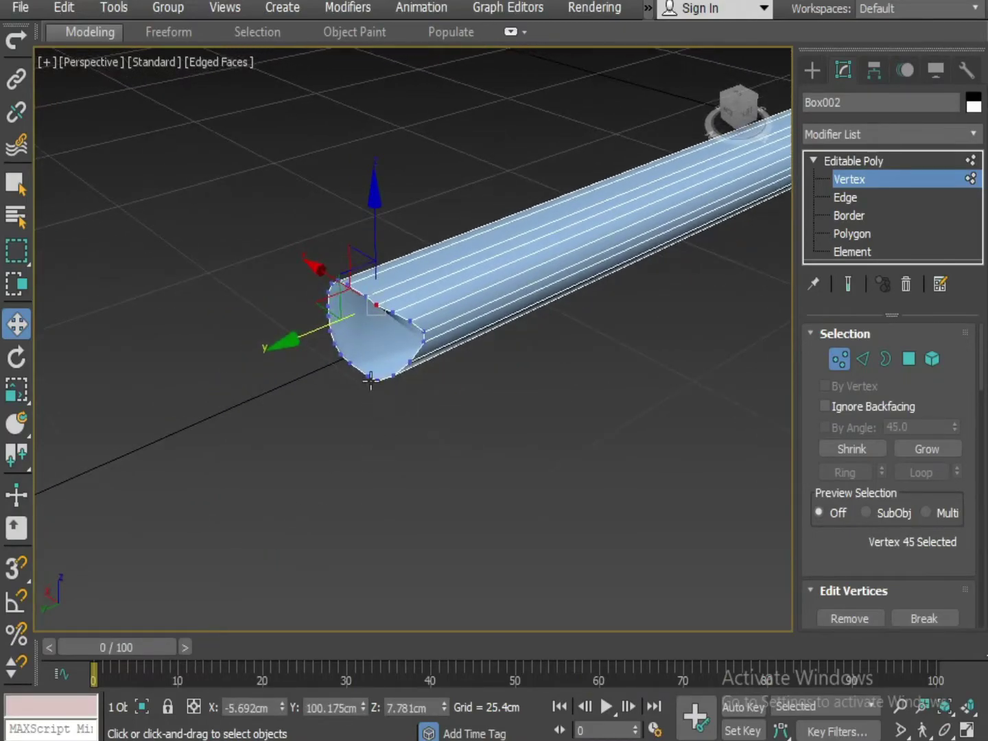
middle_click_drag(379, 393, 563, 410)
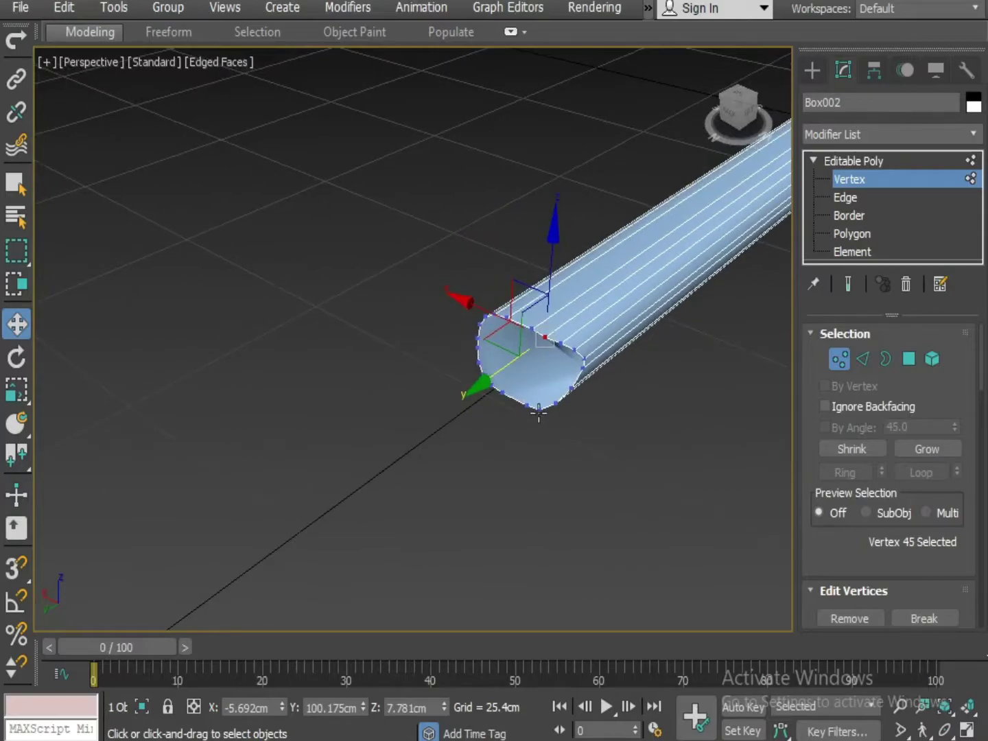
left_click(539, 410, "ctrl")
middle_click_drag(543, 497, 399, 566)
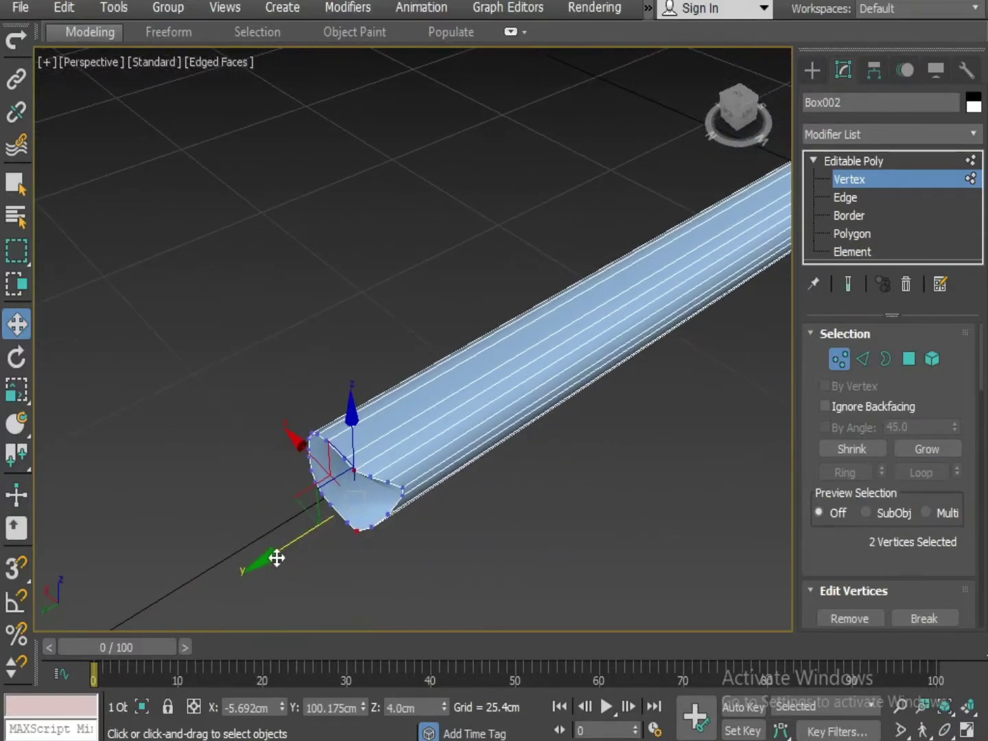
left_click(374, 555)
Step: Connect the upper and lower vertices at X -4.161 cm with an edge across the notched end face
scroll(401, 553, "down", 4)
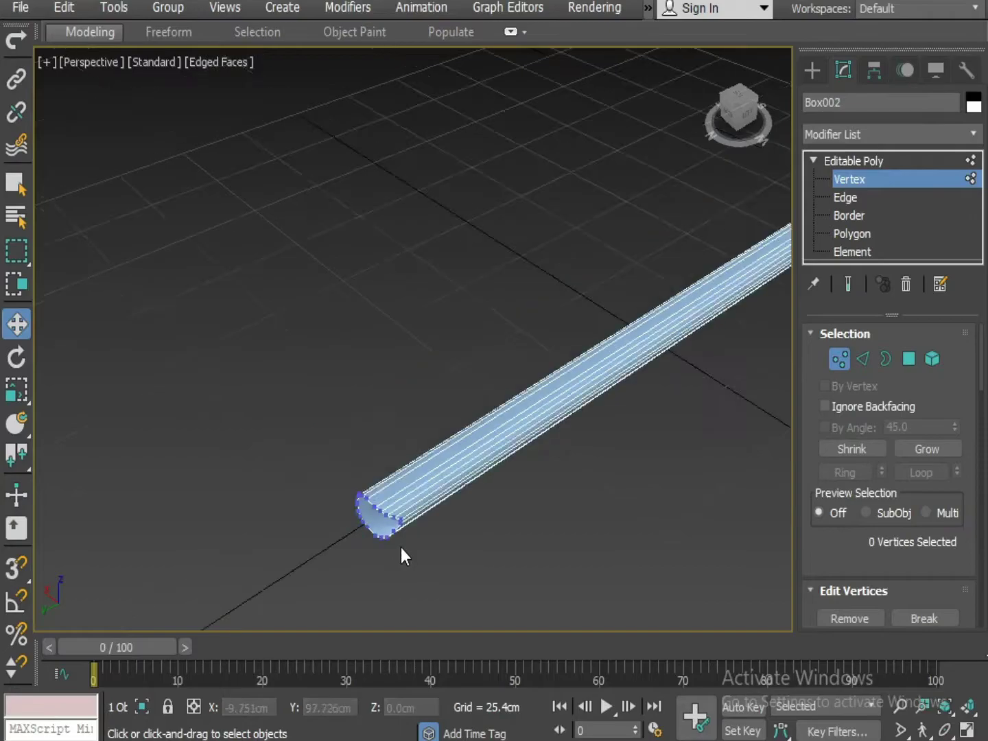
middle_click_drag(401, 553, 499, 493)
scroll(362, 556, "up", 3)
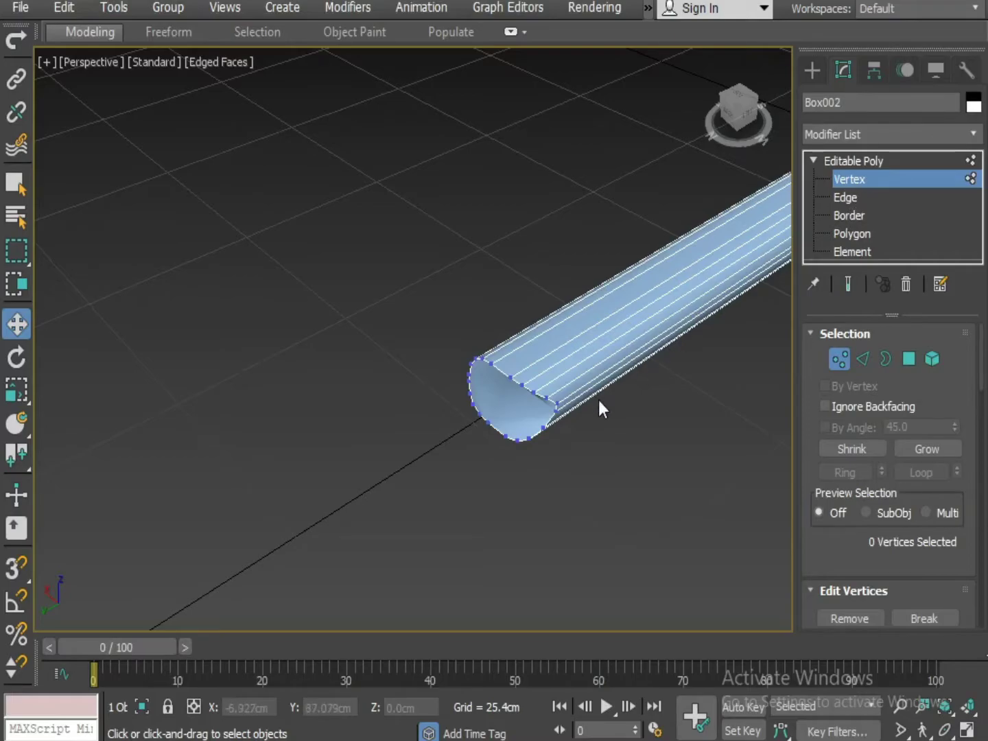
scroll(598, 400, "up", 5)
scroll(630, 371, "down", 3)
middle_click_drag(573, 389, 590, 366)
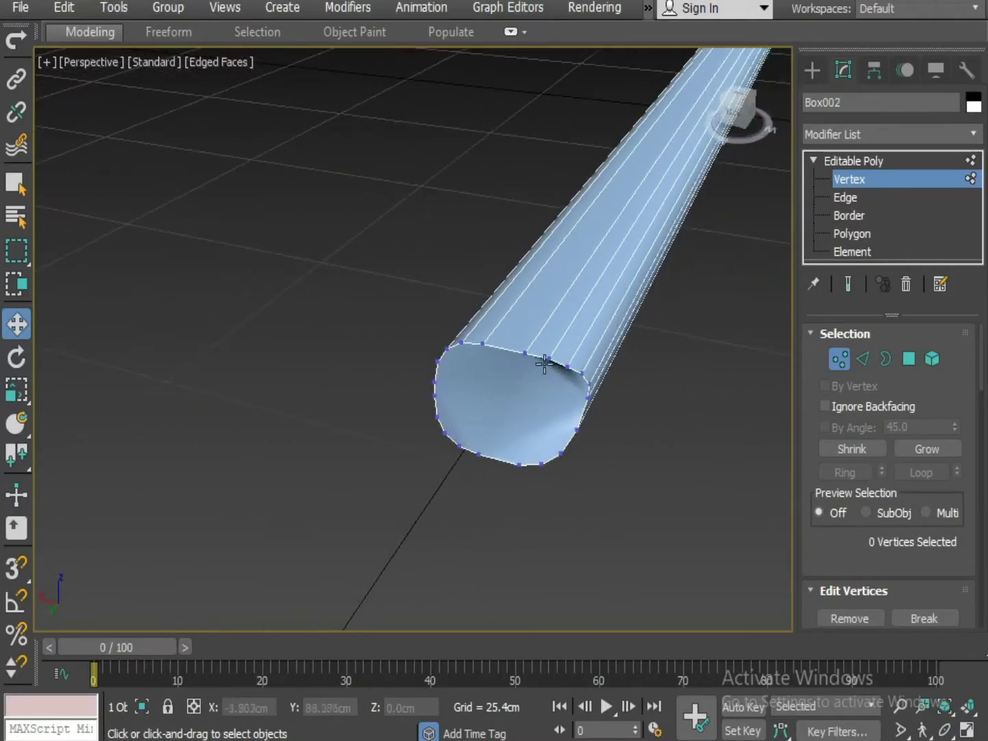
left_click(522, 354)
left_click(516, 465, "ctrl")
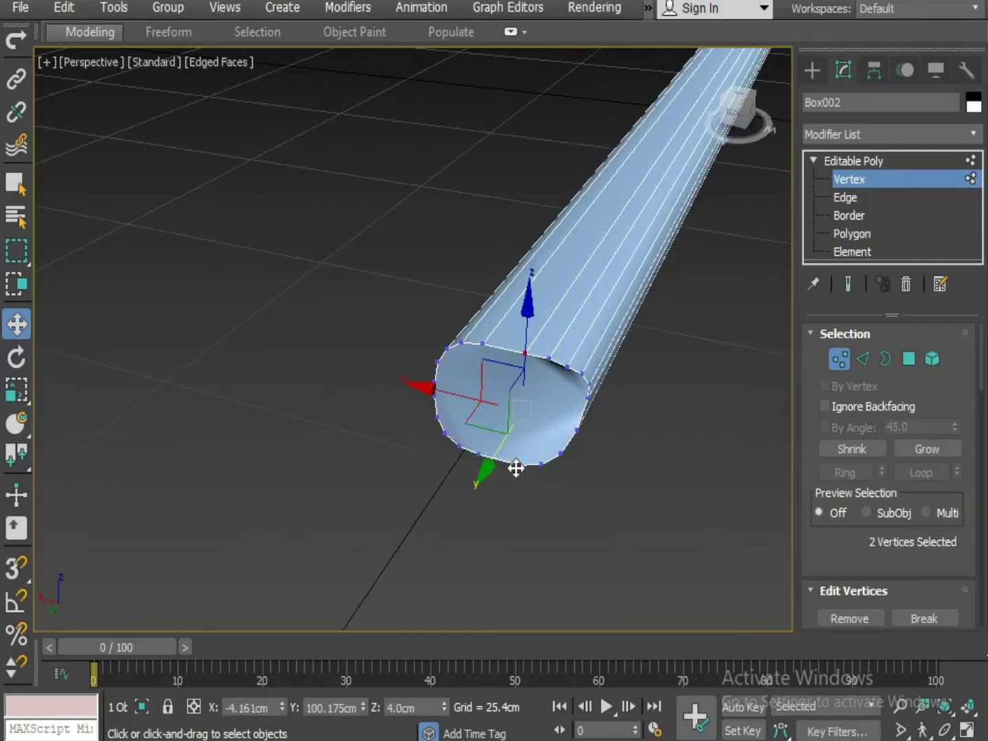
left_click_drag(886, 555, 889, 337)
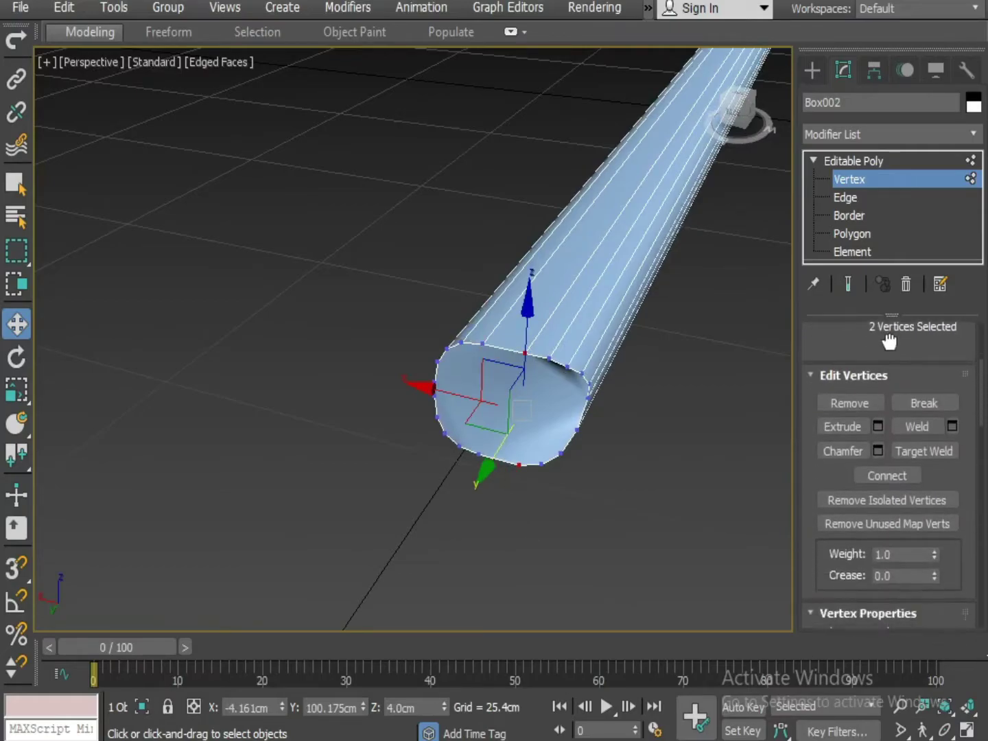
left_click(877, 469)
Step: Connect the upper and lower vertices at X -1.161 cm with a second edge across the end face
left_click(482, 342)
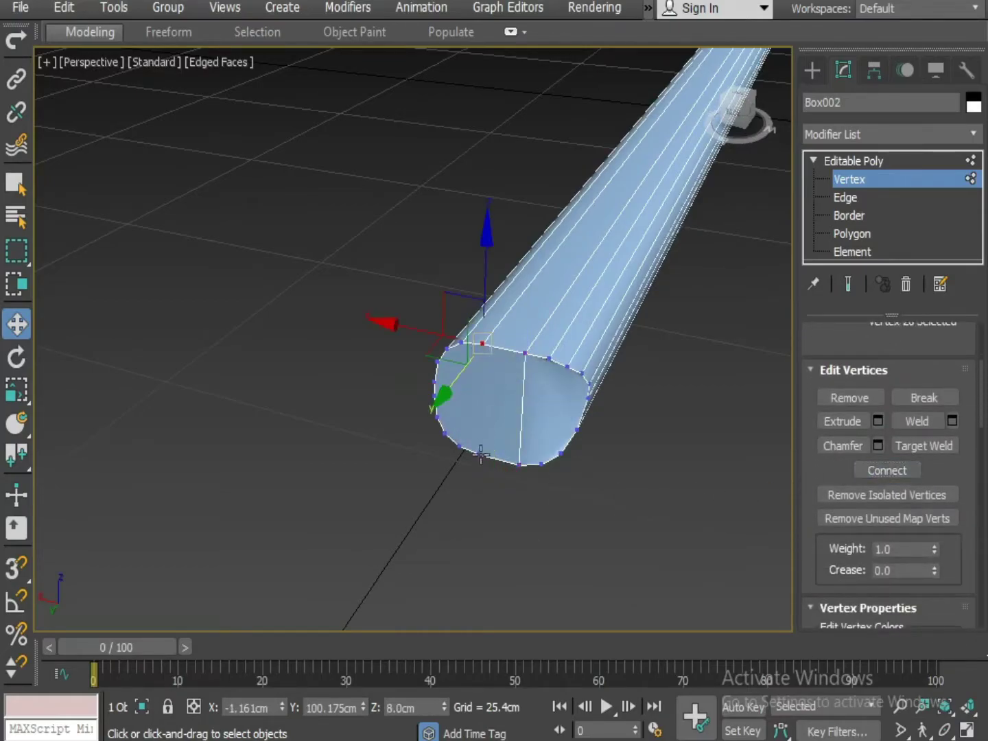
left_click(479, 455, "ctrl")
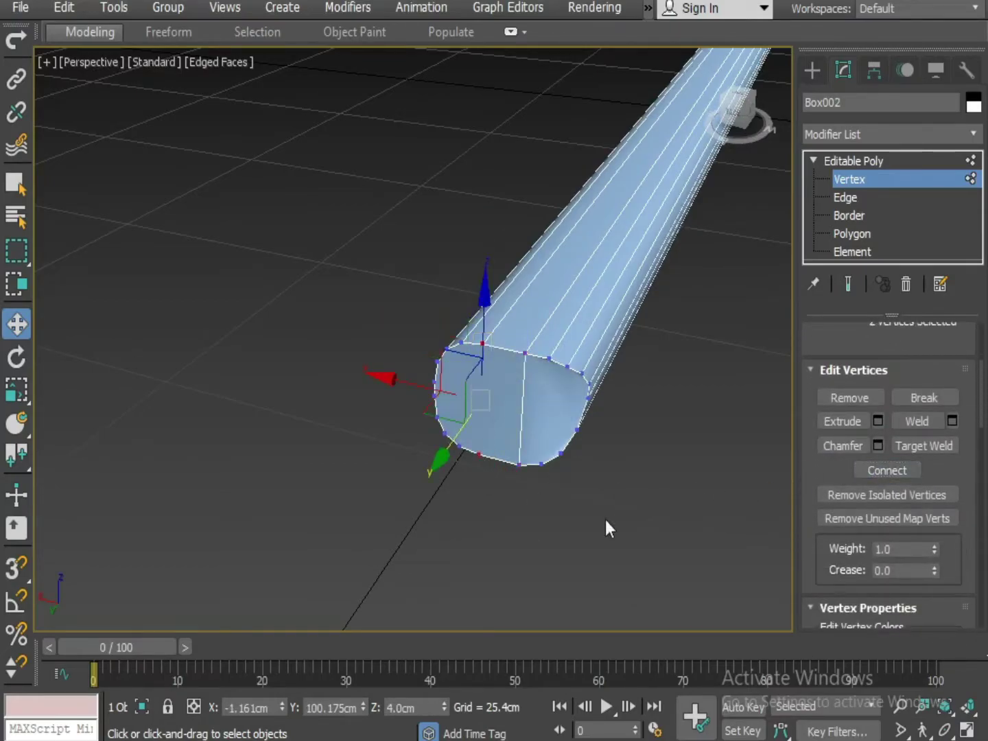
left_click(902, 473)
left_click(627, 553)
Step: Connect the upper and lower vertices at X -5.692 cm with a third edge, on the notch side of the end face
scroll(621, 555, "down", 5)
middle_click_drag(621, 556, 550, 551, "alt")
middle_click_drag(424, 479, 322, 558)
scroll(368, 518, "up", 4)
scroll(385, 504, "down", 4)
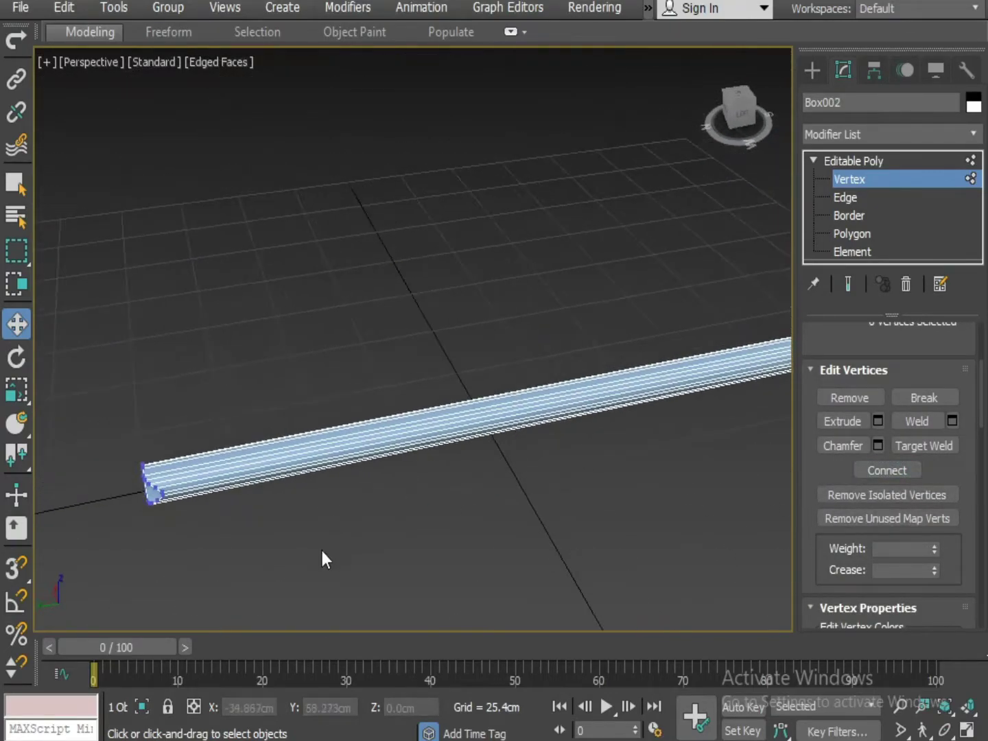
scroll(275, 559, "down", 5)
middle_click_drag(419, 542, 354, 545, "alt")
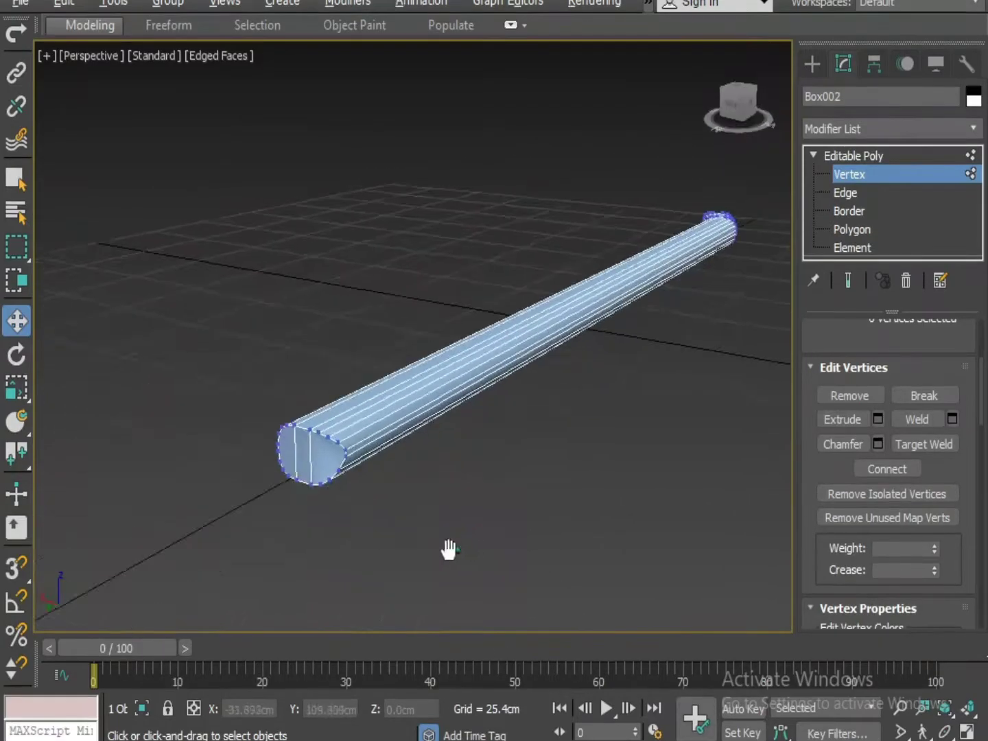
scroll(270, 497, "up", 4)
middle_click_drag(447, 549, 380, 490, "alt")
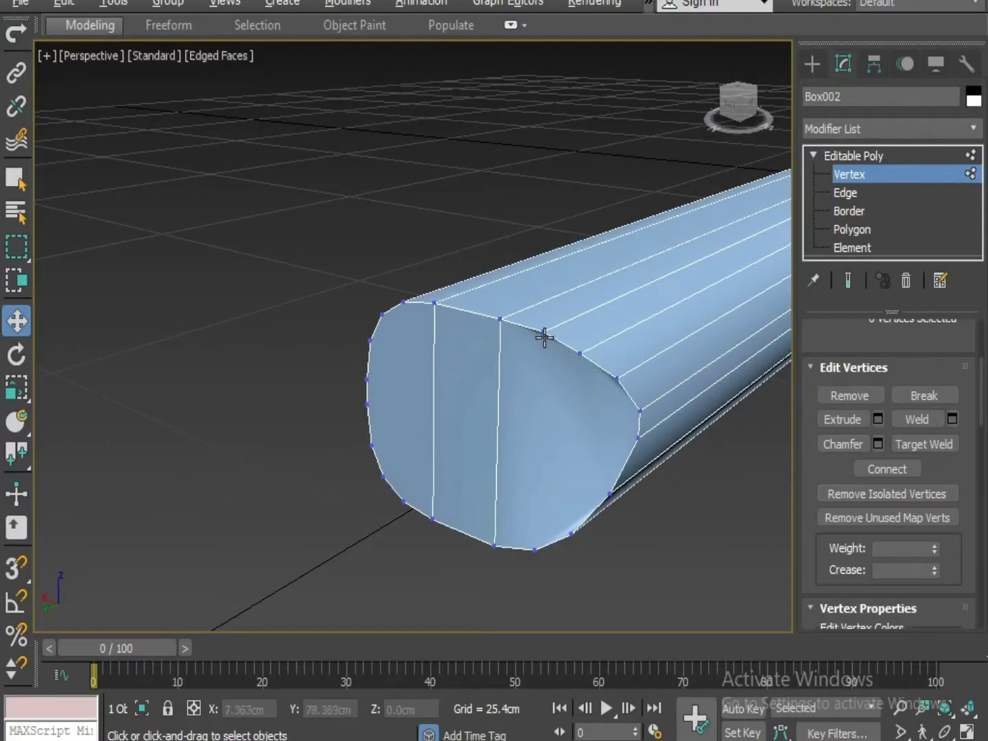
left_click(544, 337)
left_click(536, 549, "ctrl")
middle_click_drag(619, 533, 571, 534)
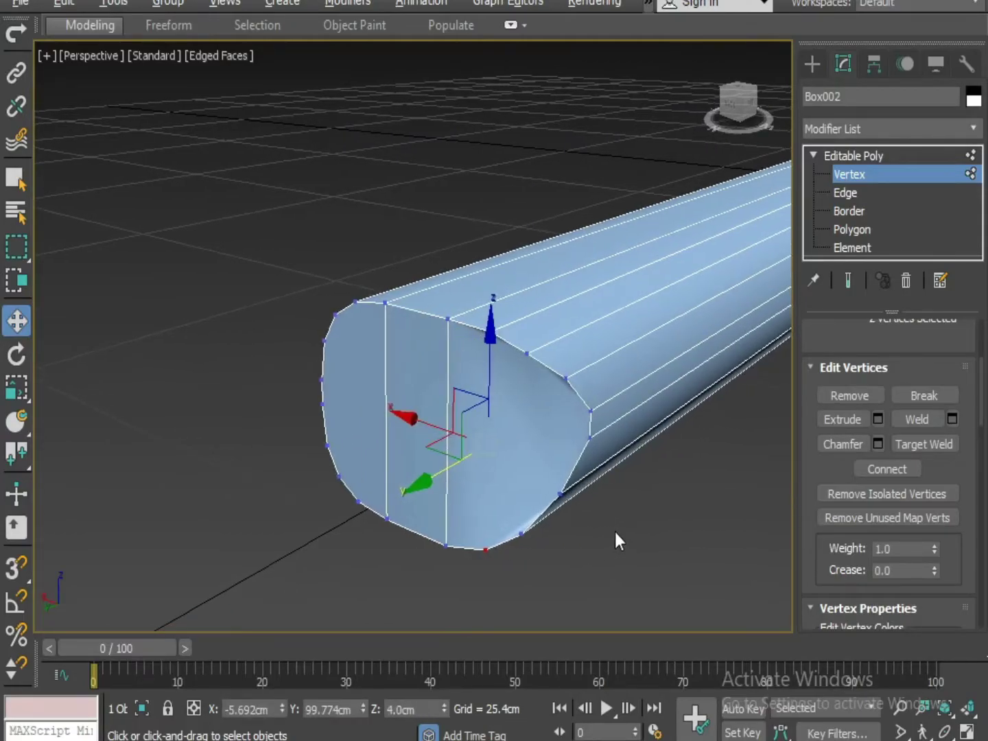
left_click(899, 467)
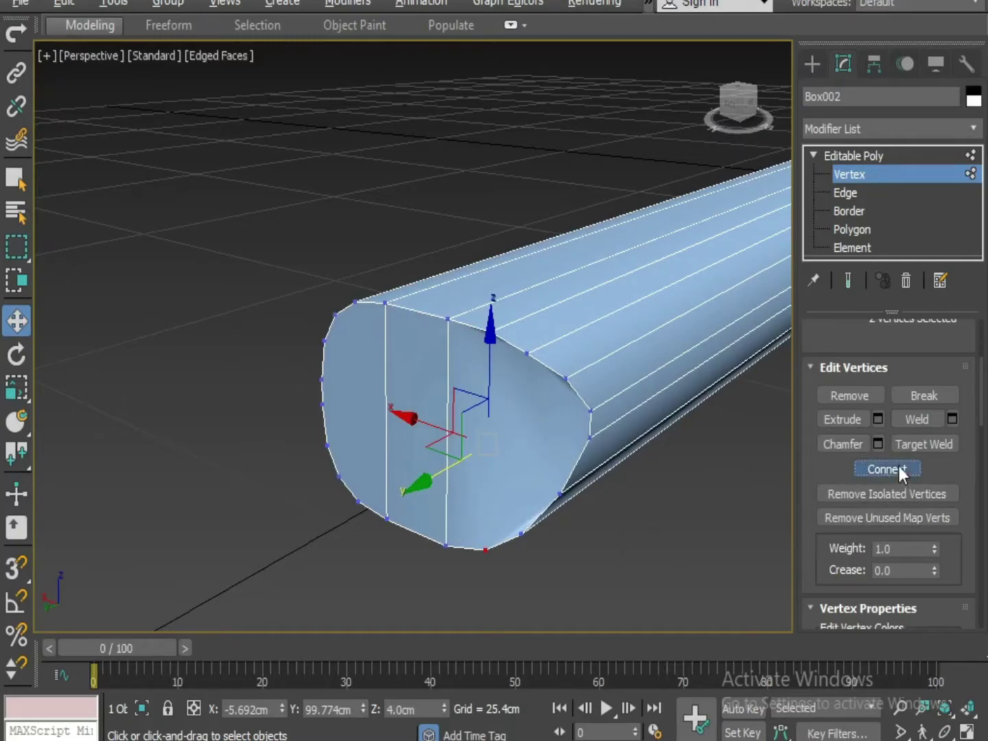
Step: Move the outer group of vertices on the end's un-notched side slightly outward along Y
middle_click_drag(456, 489, 427, 550, "alt")
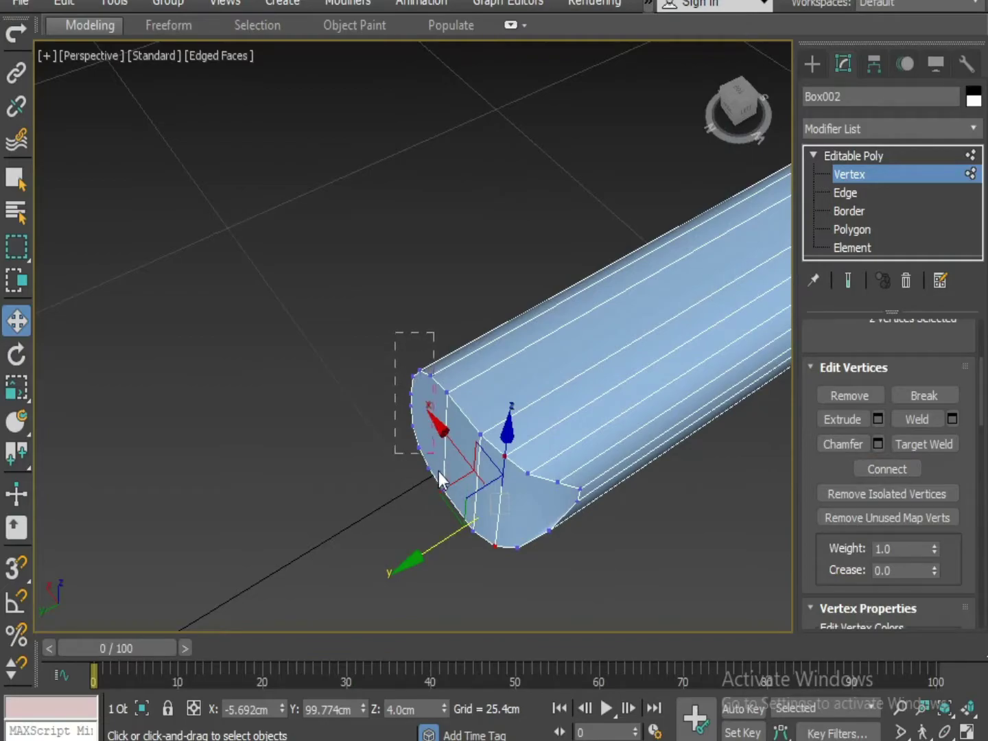
left_click_drag(439, 472, 434, 502)
middle_click_drag(433, 502, 437, 451, "alt")
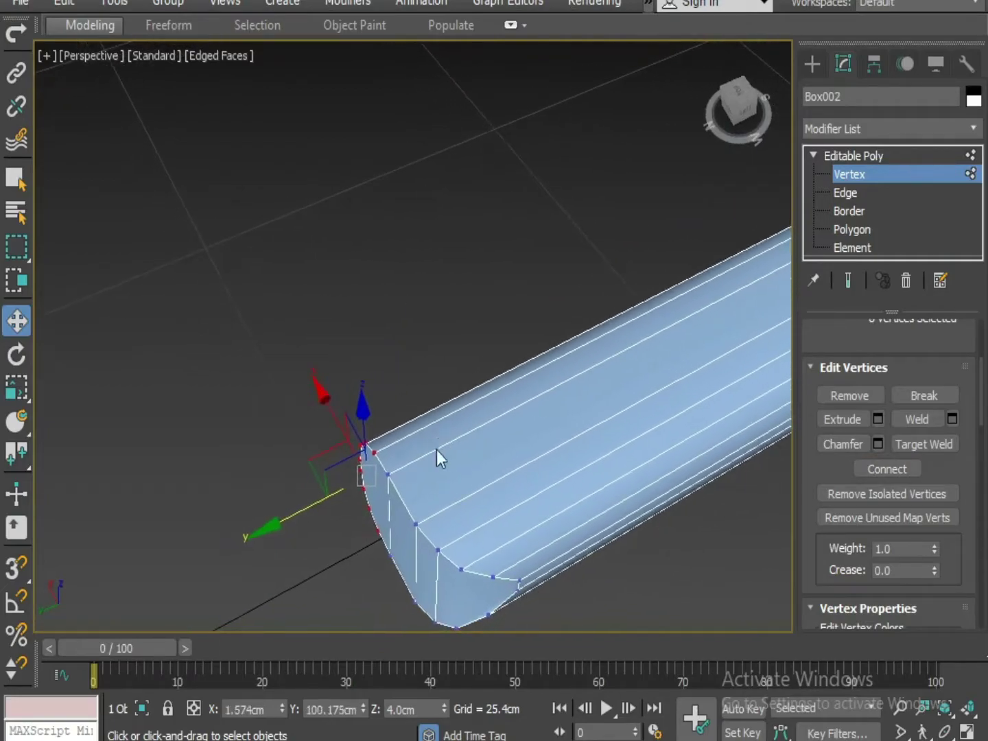
left_click_drag(294, 518, 292, 522)
Step: Move the vertex pair at X -1.161 cm outward along Y to about 100.34 cm and finish the vertex editing
left_click(390, 556)
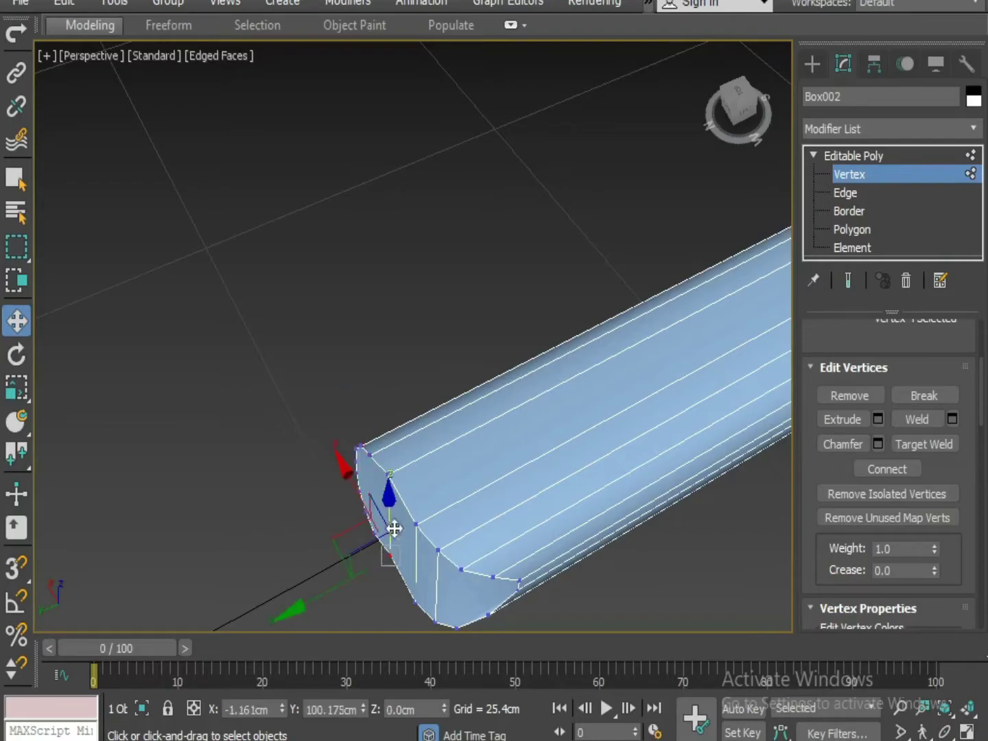
left_click(387, 474, "ctrl")
left_click_drag(298, 573, 295, 578)
scroll(297, 569, "down", 3)
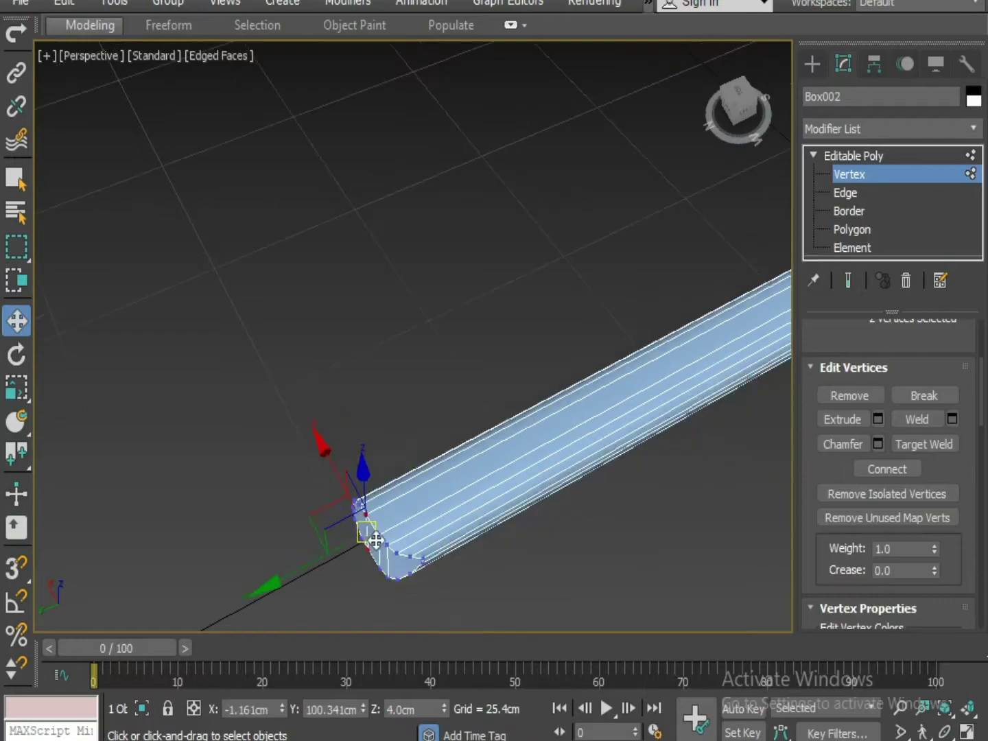
middle_click_drag(374, 540, 325, 584, "alt")
left_click(583, 457)
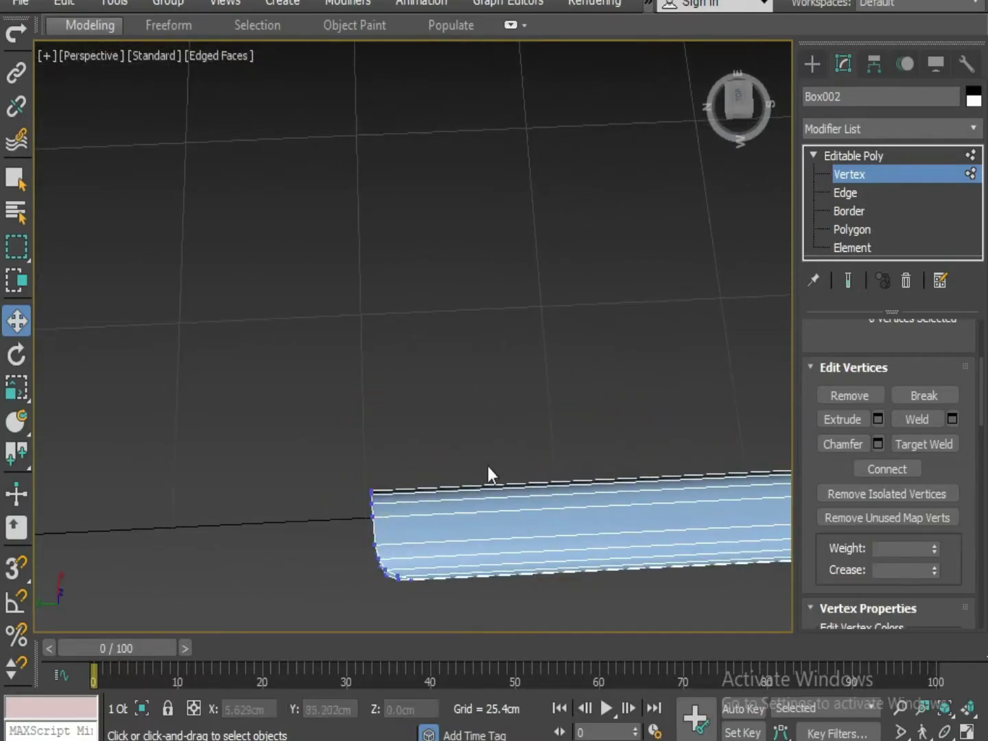
middle_click_drag(490, 472, 504, 369)
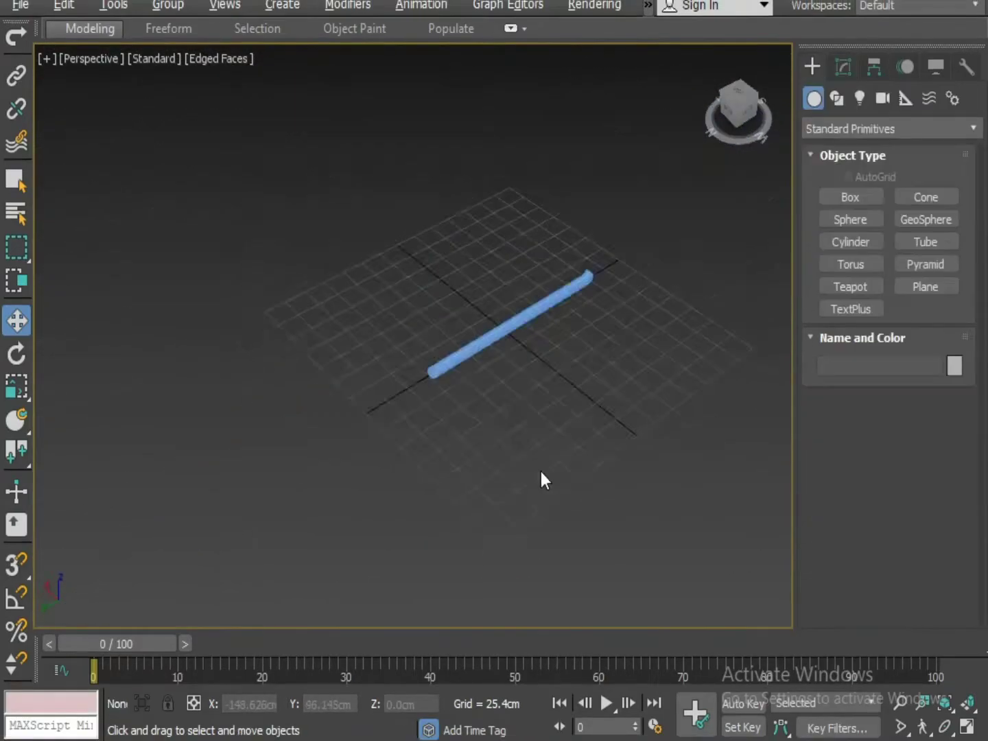
Step: Create a flat box beside the notched end of the bar, about 44.9 cm long and 62.8 cm wide
scroll(540, 473, "up", 3)
middle_click_drag(540, 481, 444, 467)
right_click(441, 443)
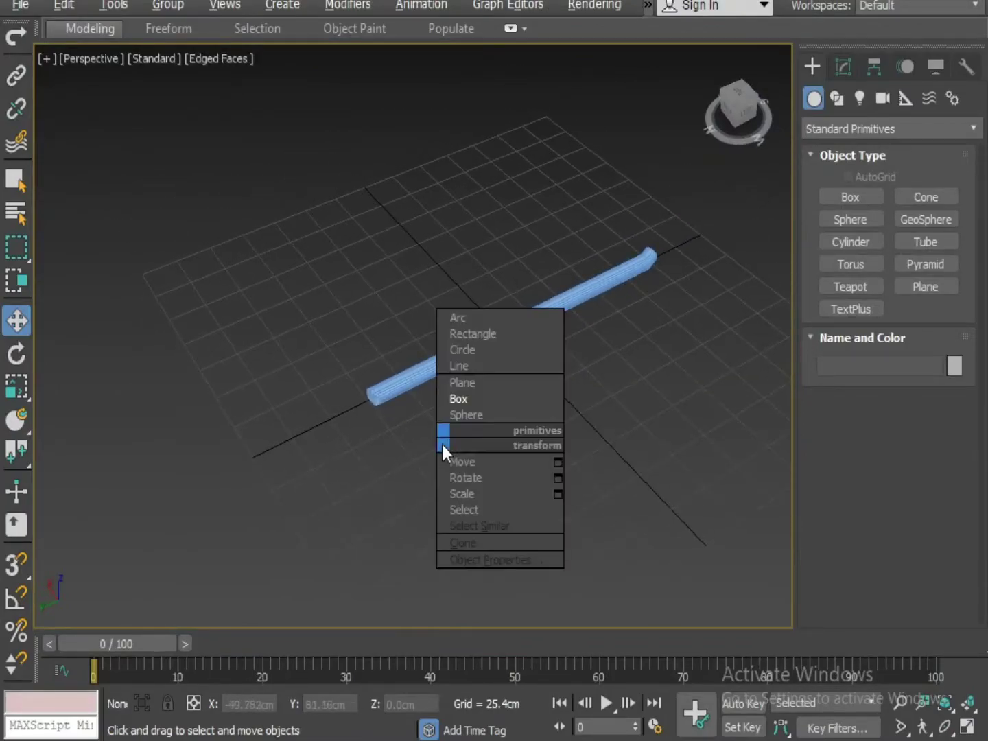
left_click(483, 400)
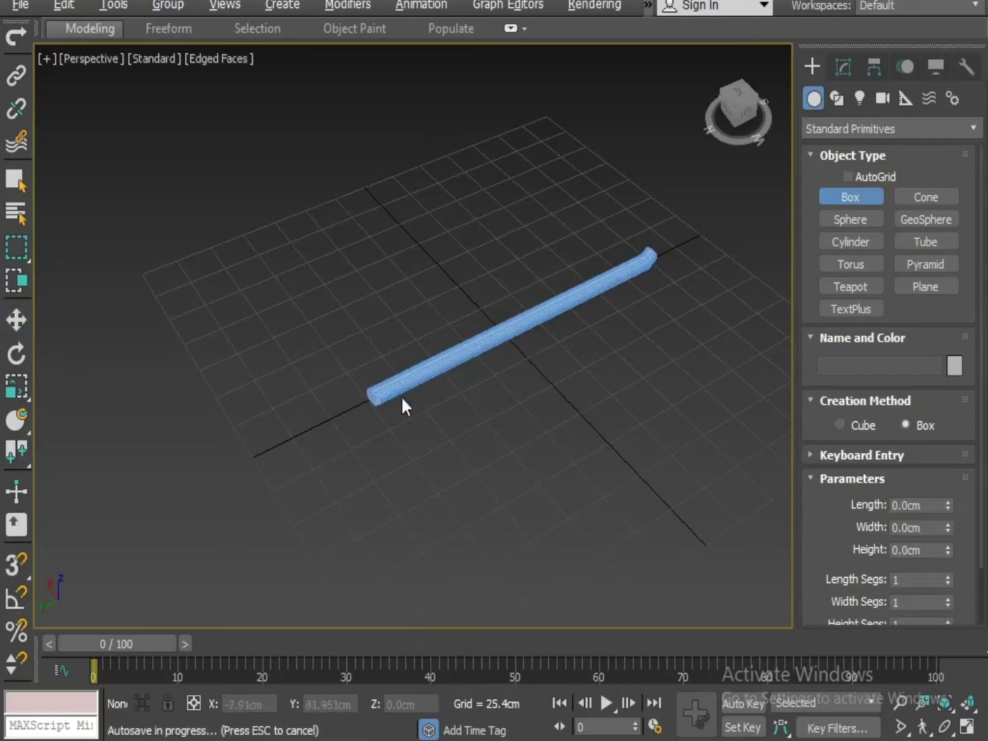
left_click_drag(402, 404, 517, 452)
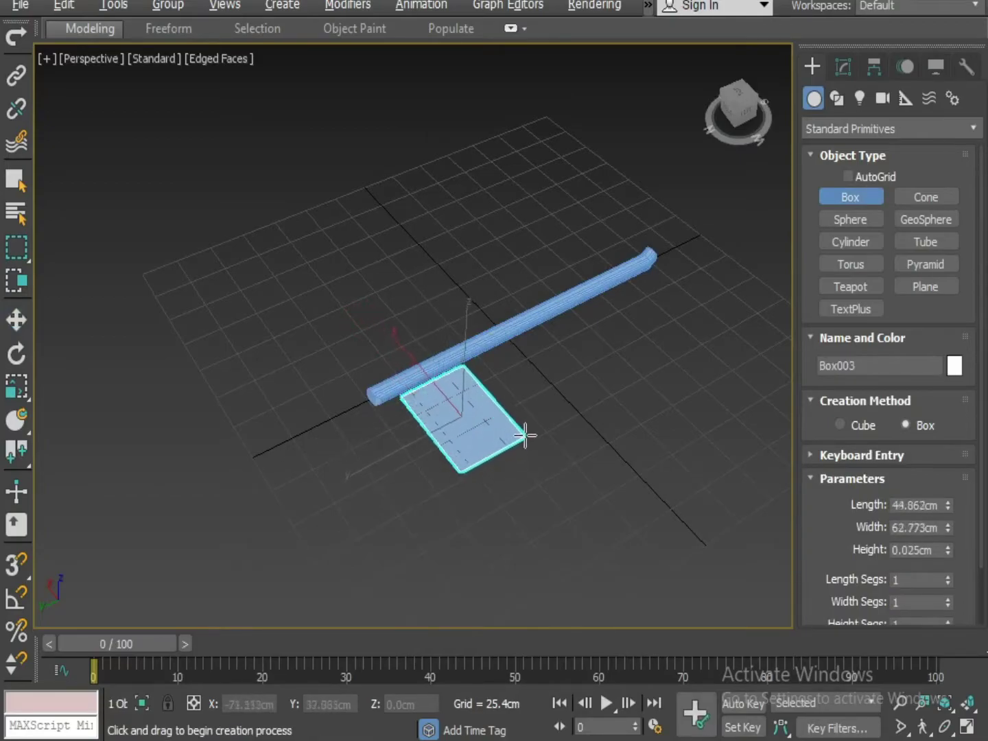
left_click_drag(524, 431, 513, 435)
Step: Move the new box along X to about -34.66 cm so its side meets the bar, then deselect it
middle_click_drag(496, 449, 559, 442, "alt")
scroll(489, 458, "up", 2)
scroll(557, 442, "up", 2)
key("w")
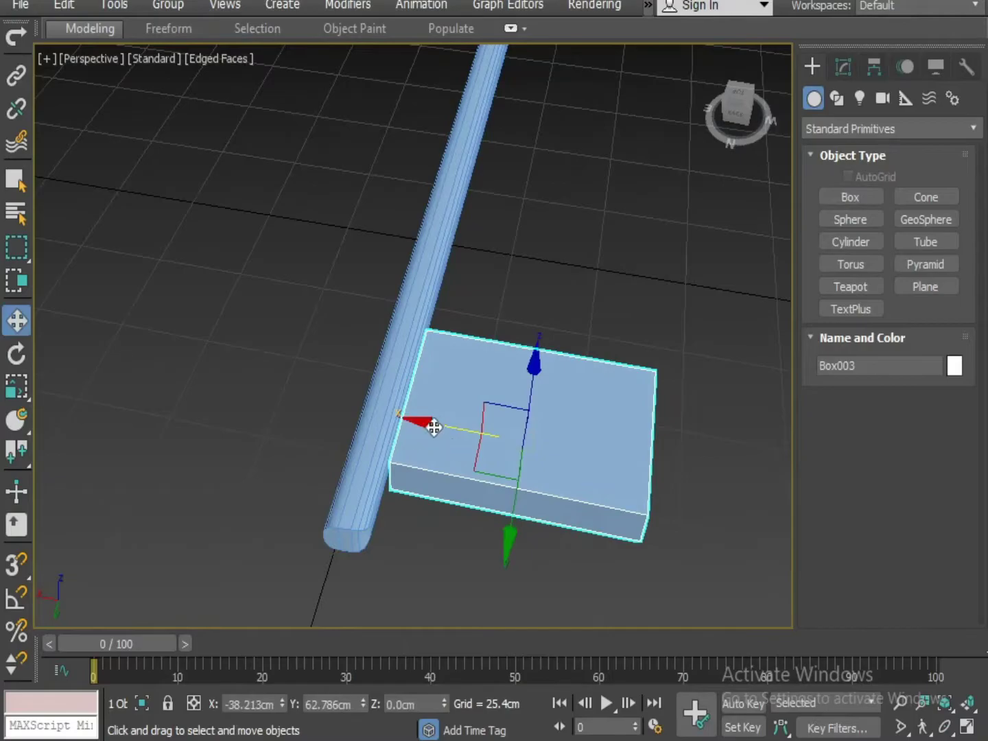
left_click_drag(435, 425, 426, 440)
middle_click_drag(425, 440, 498, 404, "alt")
scroll(432, 454, "down", 2)
middle_click_drag(432, 454, 504, 484, "alt")
left_click(453, 534)
Step: Convert the new box beside the bar to an Editable Poly
scroll(442, 476, "up", 4)
scroll(440, 466, "down", 1)
scroll(440, 468, "up", 2)
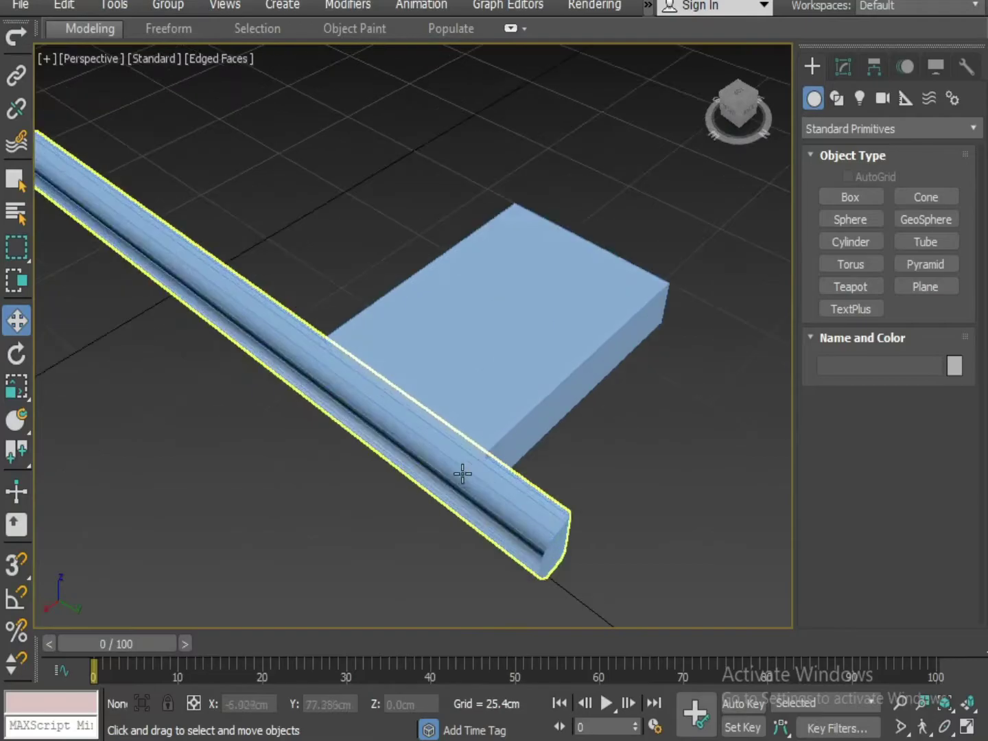
left_click(503, 395)
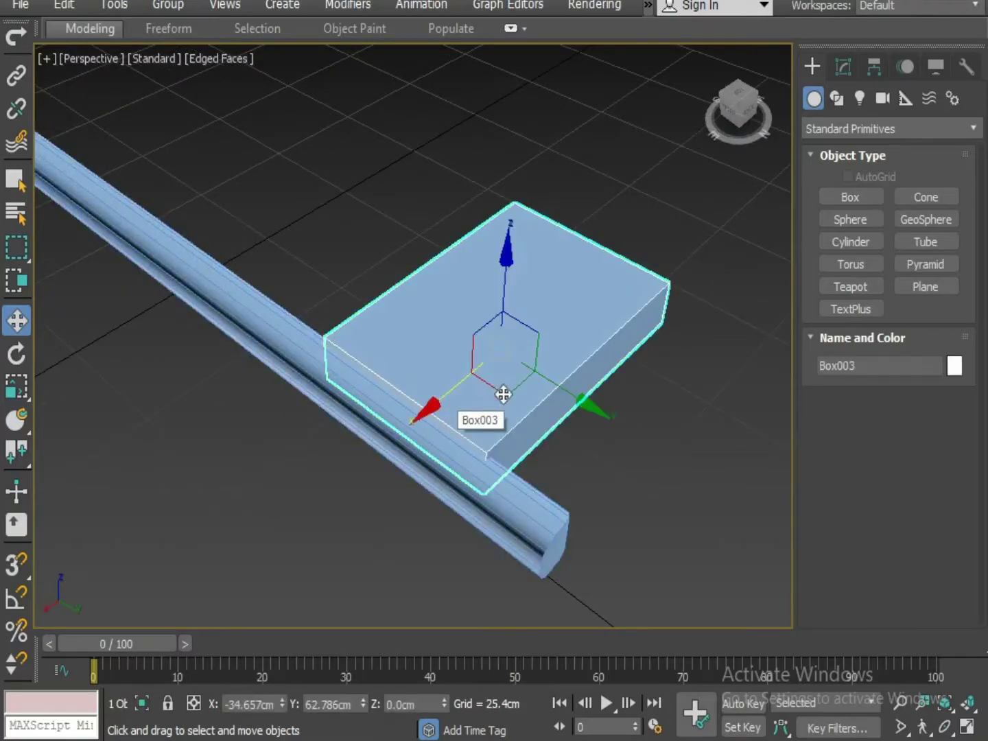
right_click(533, 371)
mouse_move(600, 578)
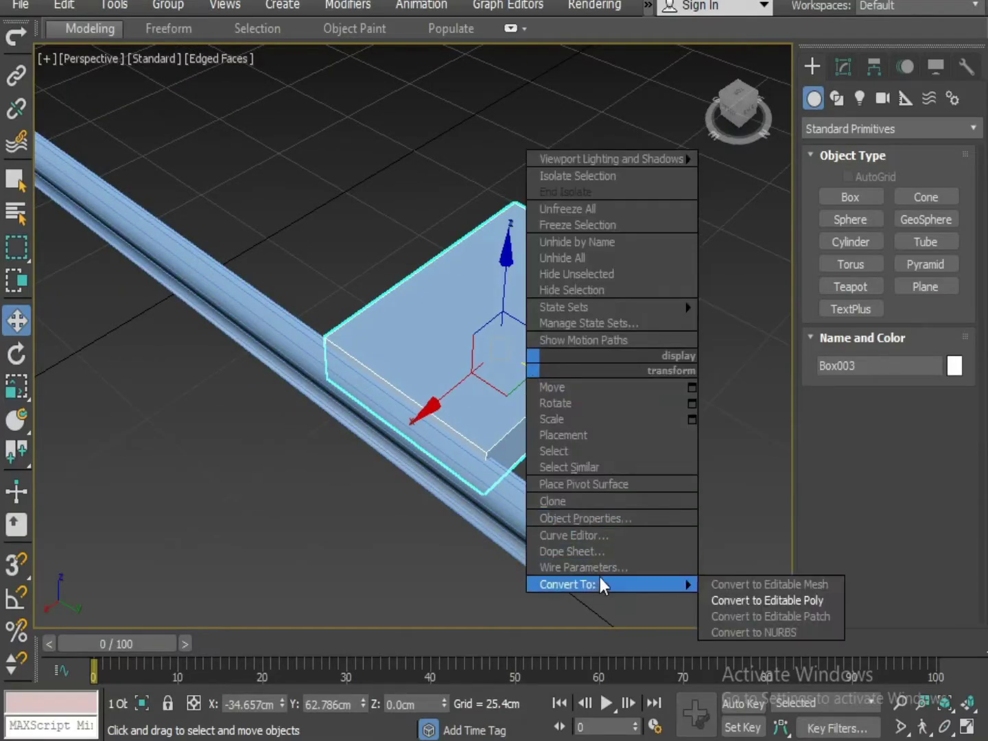
left_click(791, 601)
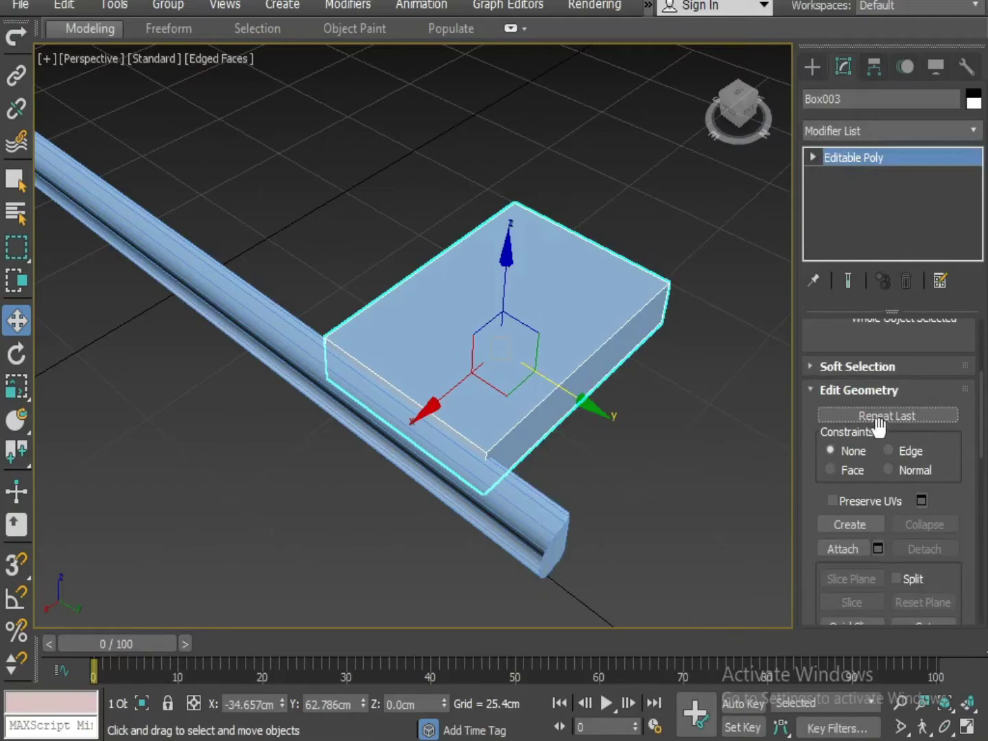
Step: Extrude the box's side polygon that meets the bar by about 9.3 cm so it encloses the bar, then deselect it
left_click(812, 158)
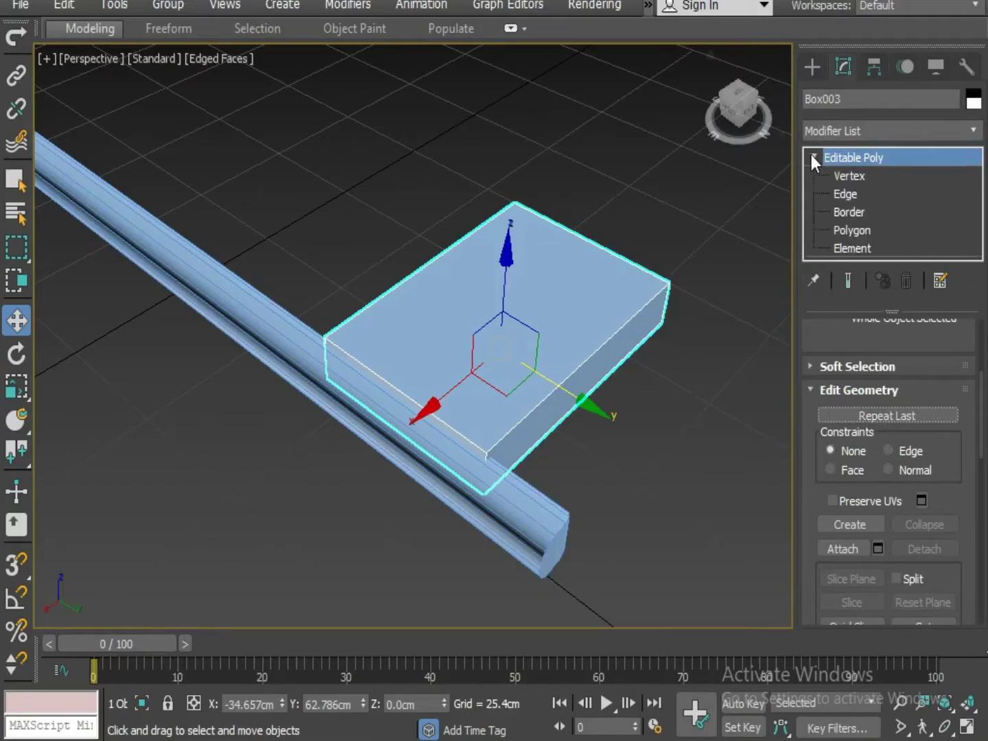
left_click(858, 232)
middle_click_drag(398, 383, 466, 374, "alt")
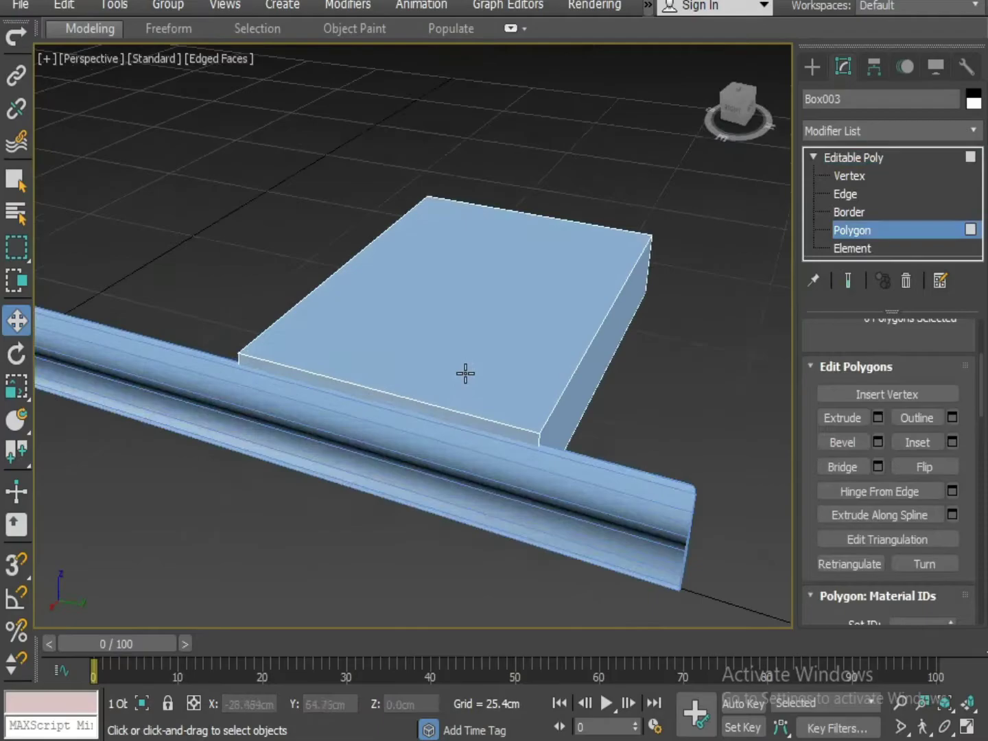
left_click(447, 404)
middle_click_drag(432, 411, 317, 446, "alt")
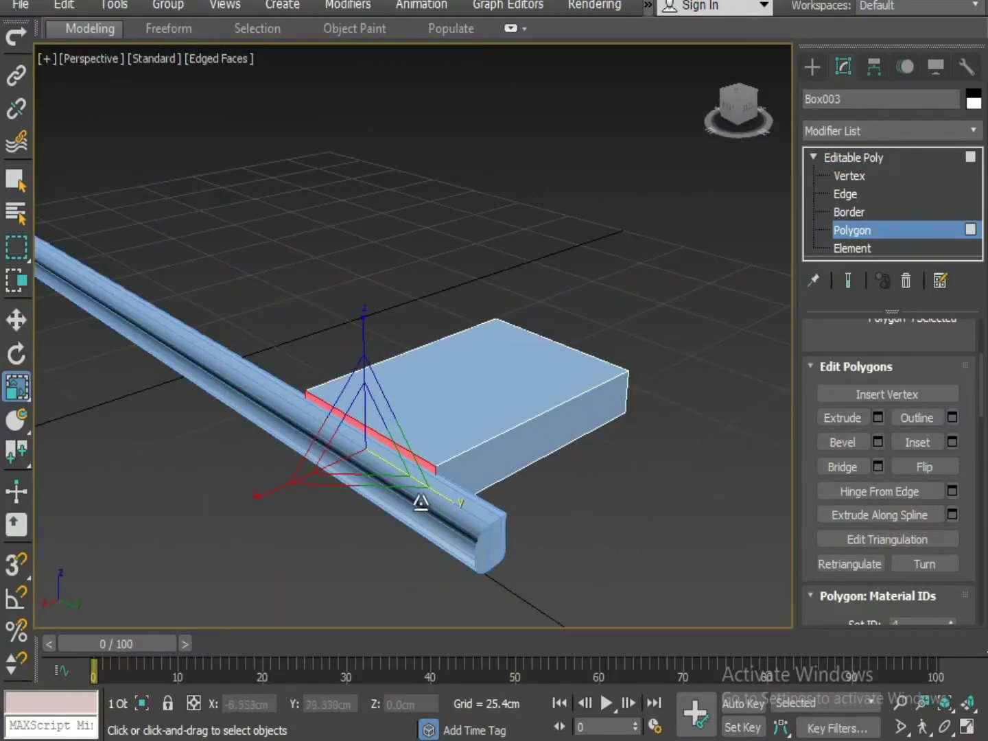
middle_click_drag(420, 504, 466, 500, "alt")
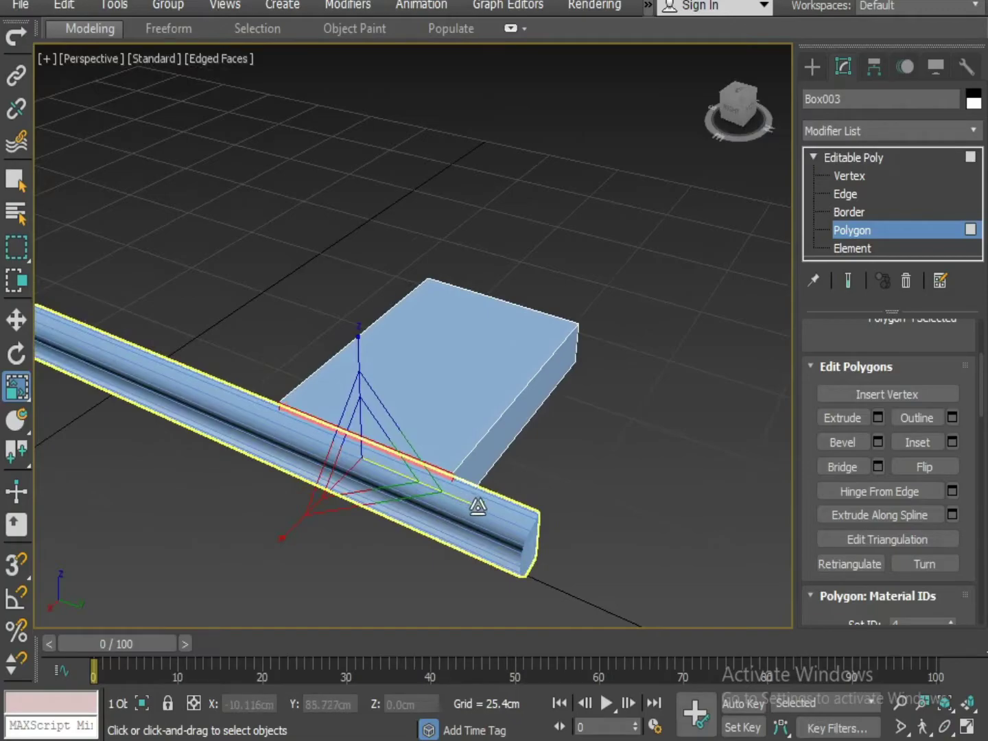
middle_click_drag(465, 505, 433, 406, "alt")
right_click(432, 405)
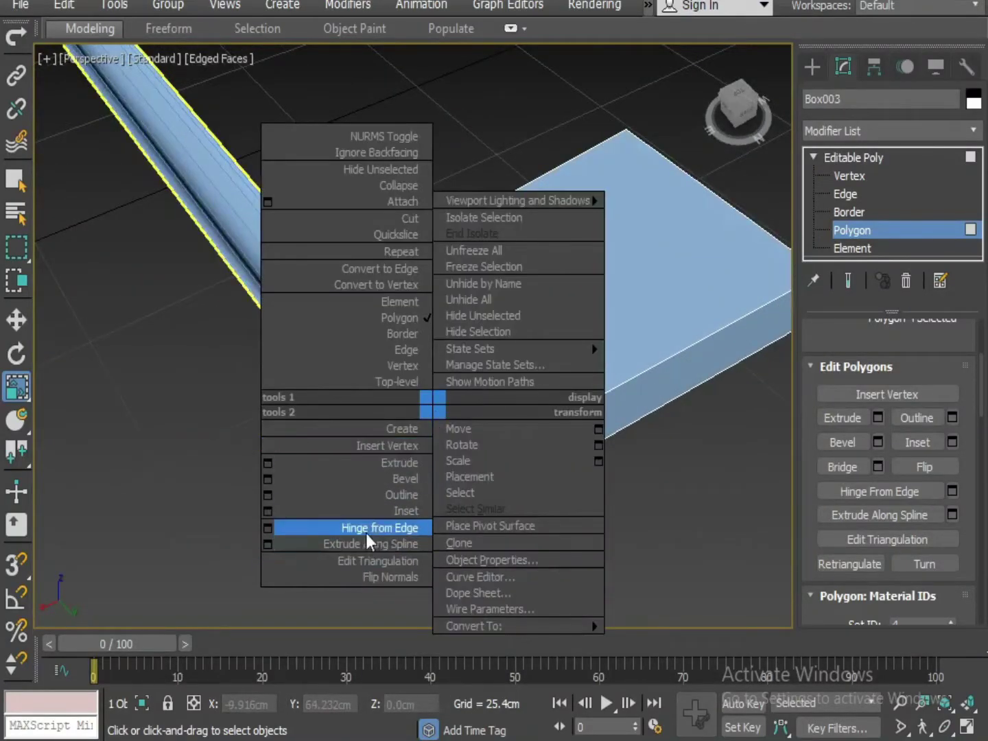
left_click(267, 462)
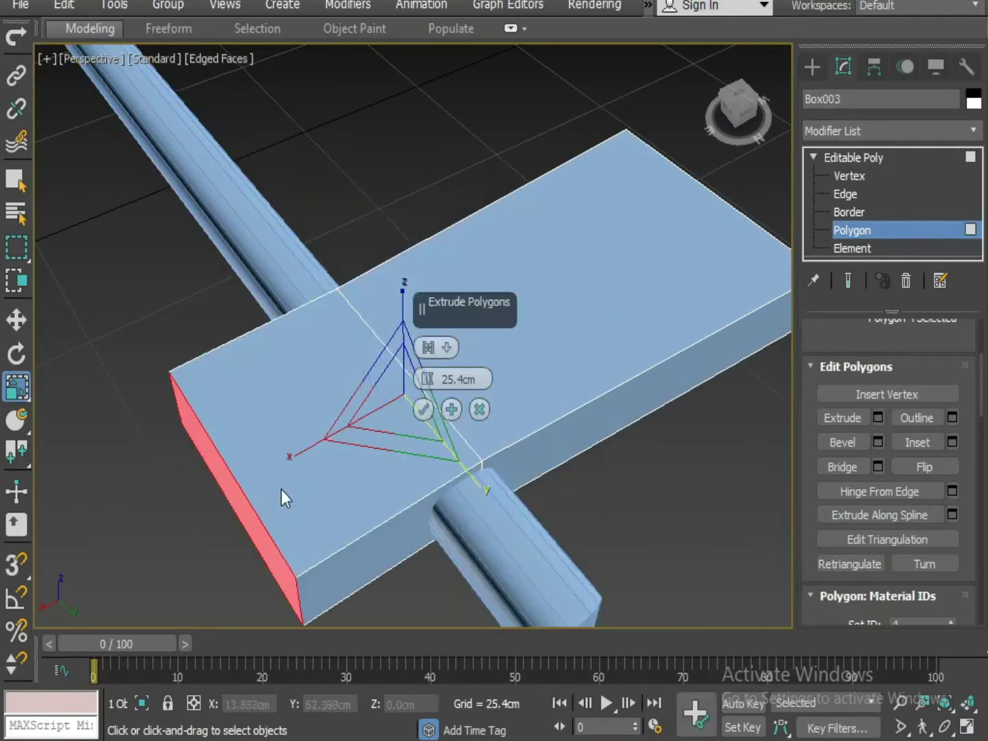
left_click_drag(427, 380, 421, 423)
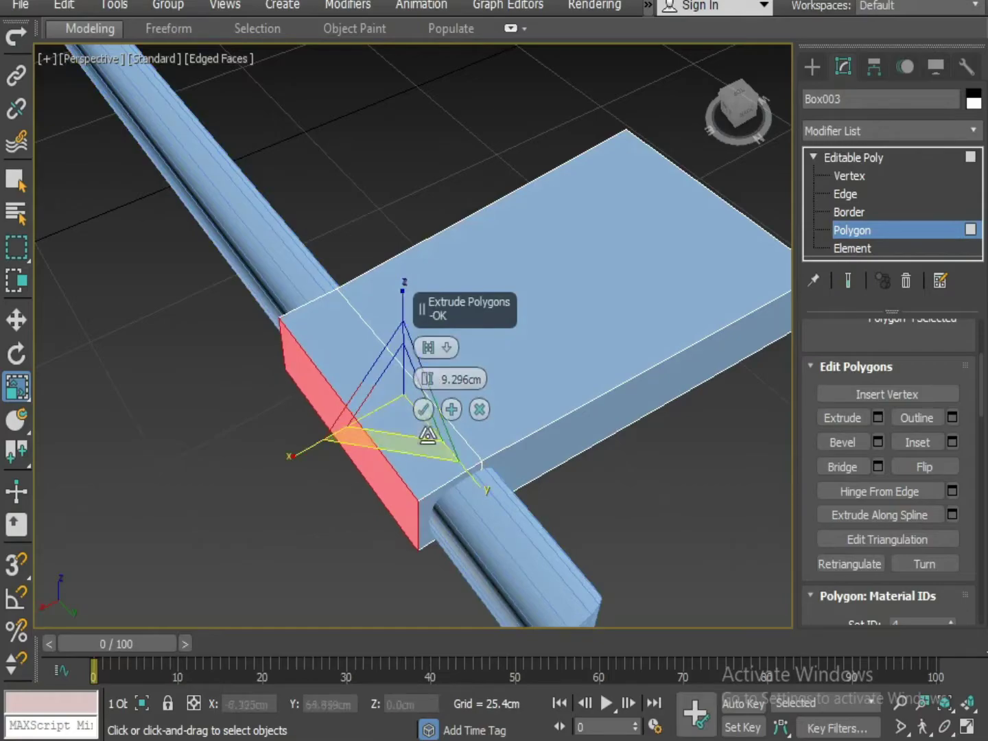
left_click(422, 410)
left_click(602, 472)
Step: Move the box's end polygon farthest from the bar inward along X to about -57.43 cm
scroll(613, 472, "down", 5)
middle_click_drag(616, 475, 378, 523, "alt")
scroll(531, 515, "up", 3)
middle_click_drag(551, 496, 494, 484, "alt")
left_click(400, 456)
key("w")
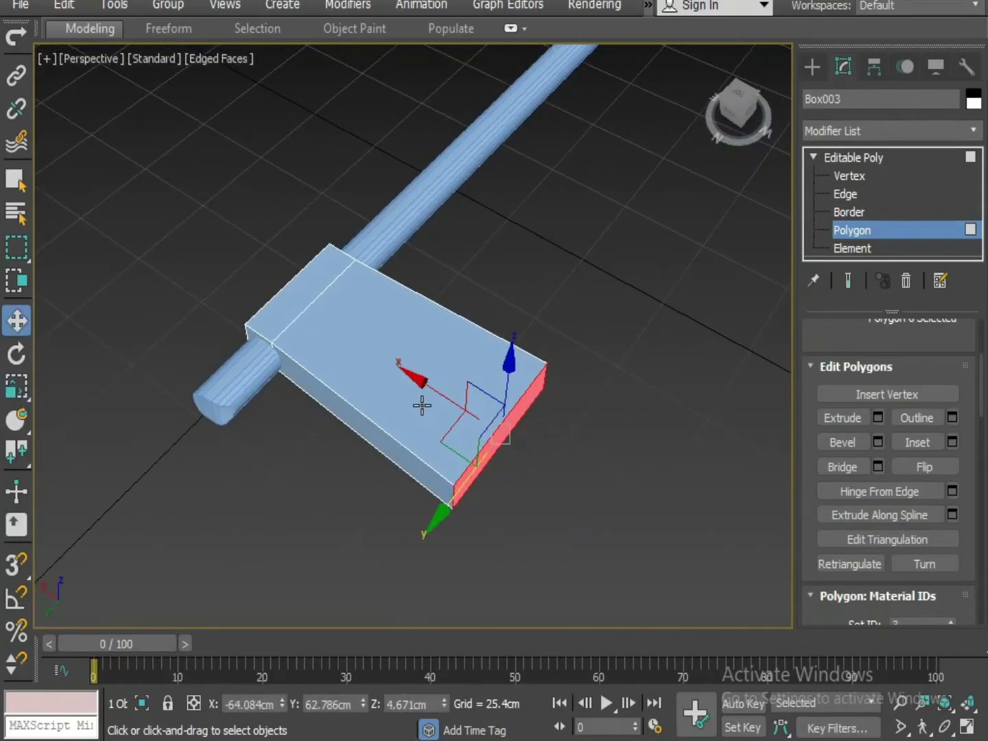
left_click_drag(429, 395, 393, 406)
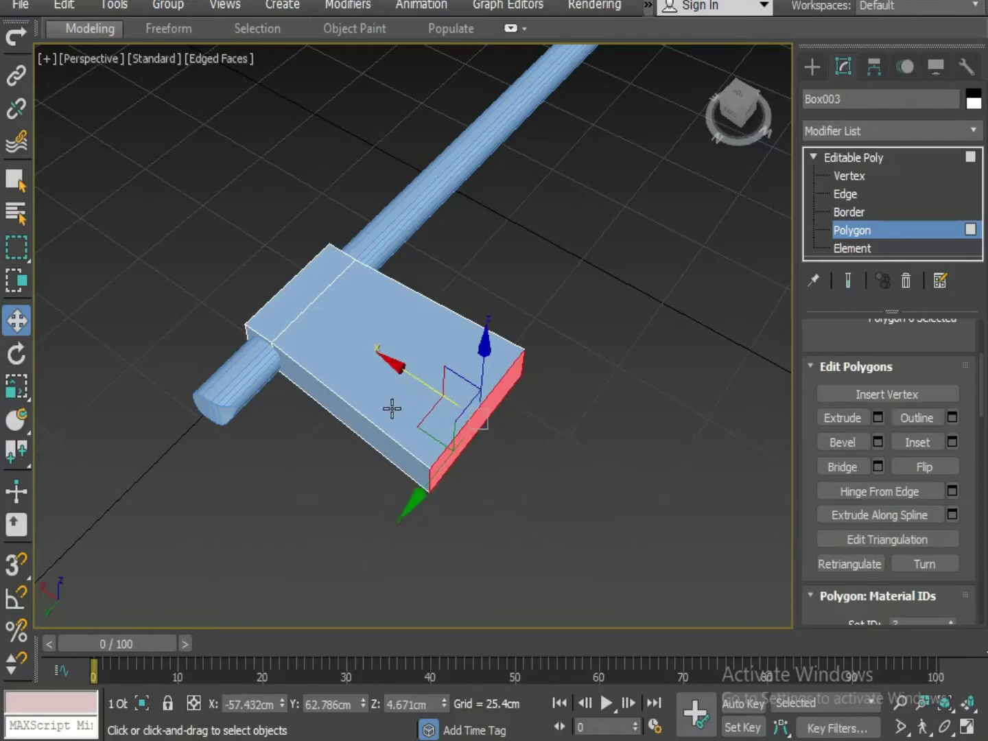
Step: Scale the far end polygon to 127% along Y so the box flares outward, then deselect it
key("r")
left_click_drag(407, 516, 388, 523)
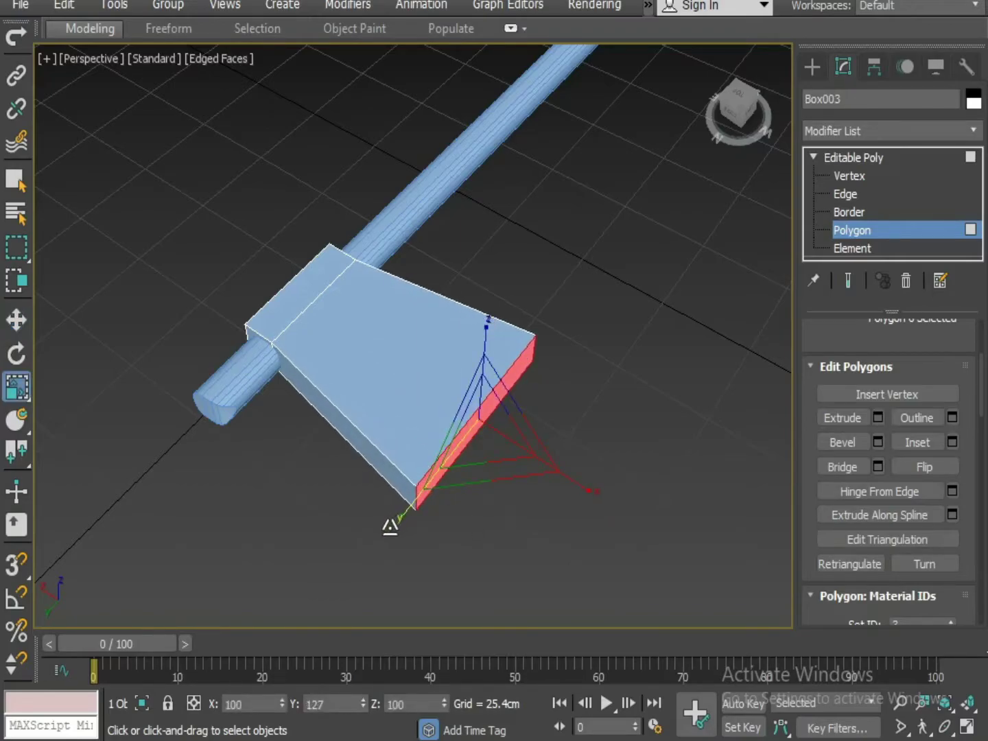
left_click(364, 512)
middle_click_drag(364, 512, 535, 503, "alt")
middle_click_drag(310, 479, 352, 517, "alt")
scroll(305, 464, "up", 3)
middle_click_drag(352, 515, 339, 519, "alt")
middle_click_drag(660, 546, 567, 558, "alt")
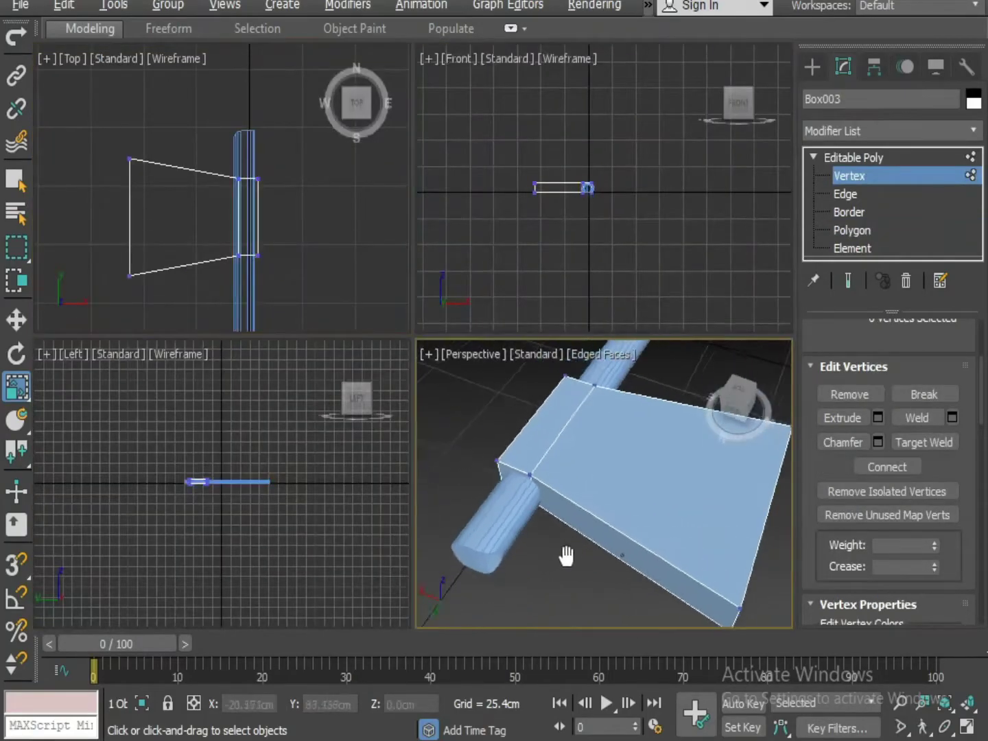
scroll(558, 536, "up", 3)
middle_click_drag(550, 466, 508, 423)
left_click(862, 236)
key("alt+w")
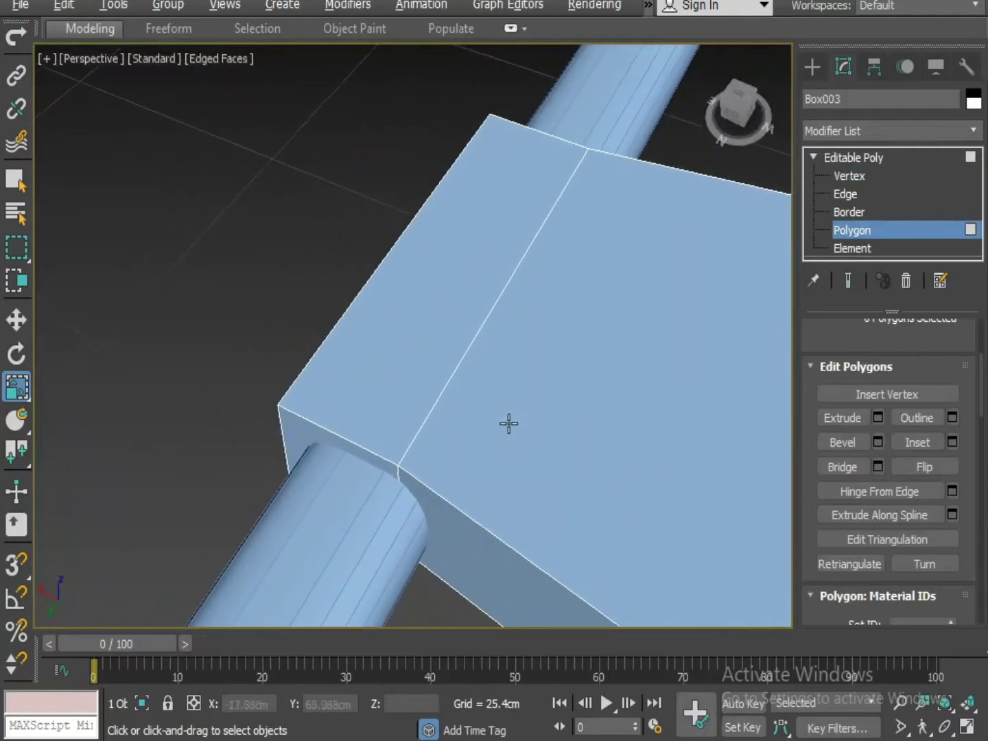
Step: Extrude the upper and lower polygons of the narrow section around the bar by 1 cm
left_click(427, 343)
key("w")
scroll(427, 357, "down", 2)
middle_click_drag(428, 371, 486, 461, "alt")
left_click(439, 280, "ctrl")
scroll(448, 413, "up", 4)
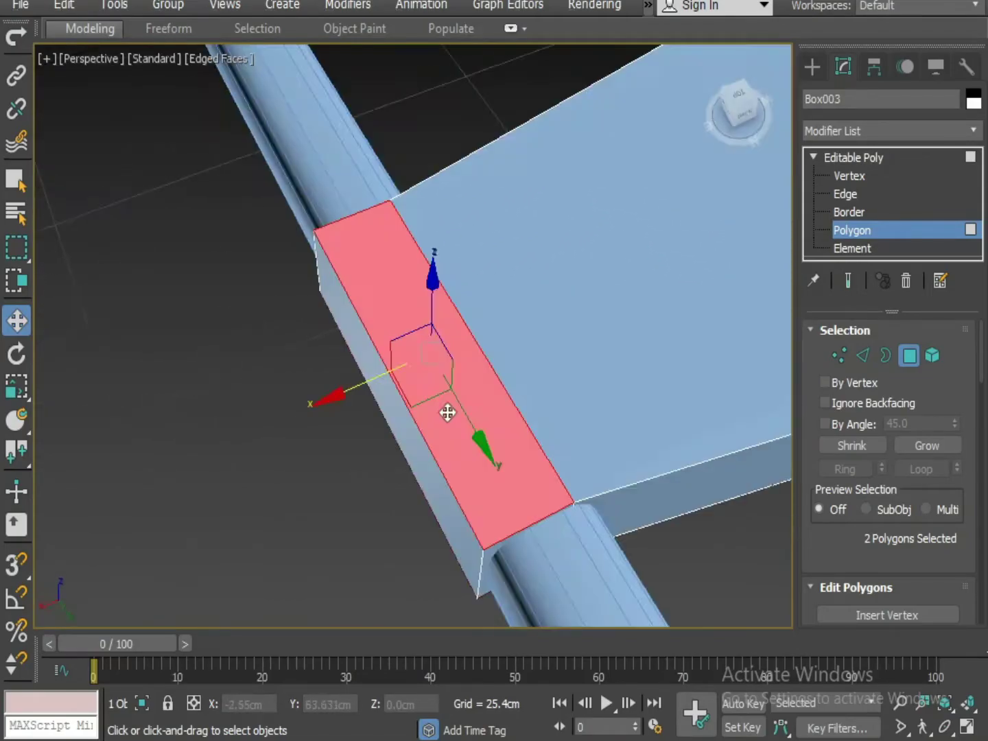
right_click(453, 427)
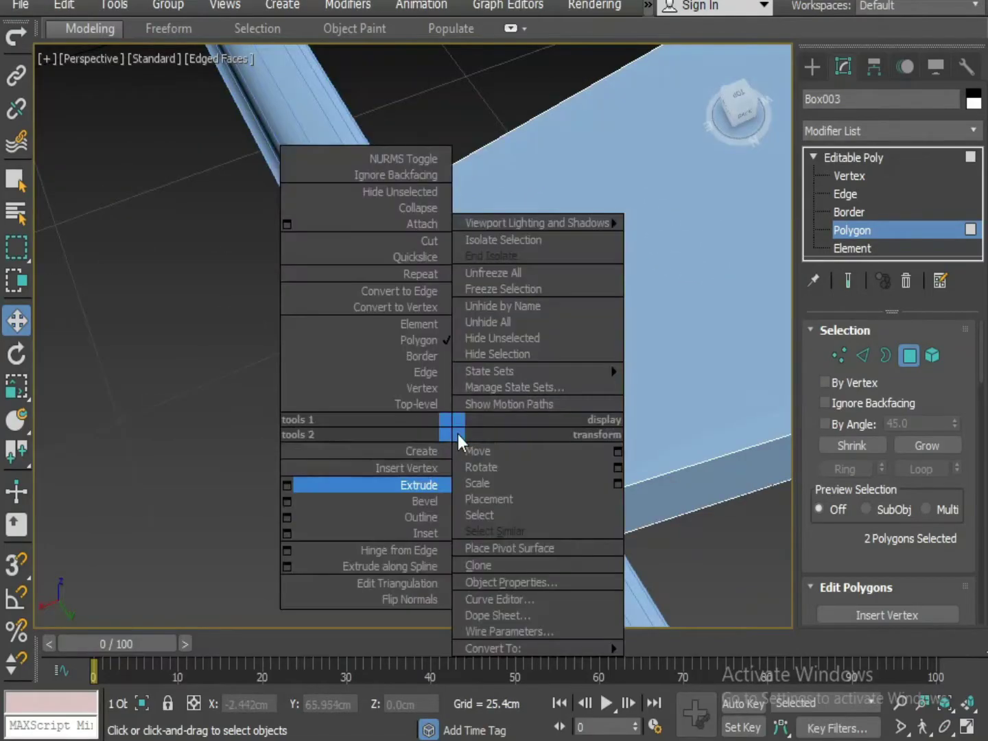
left_click(287, 485)
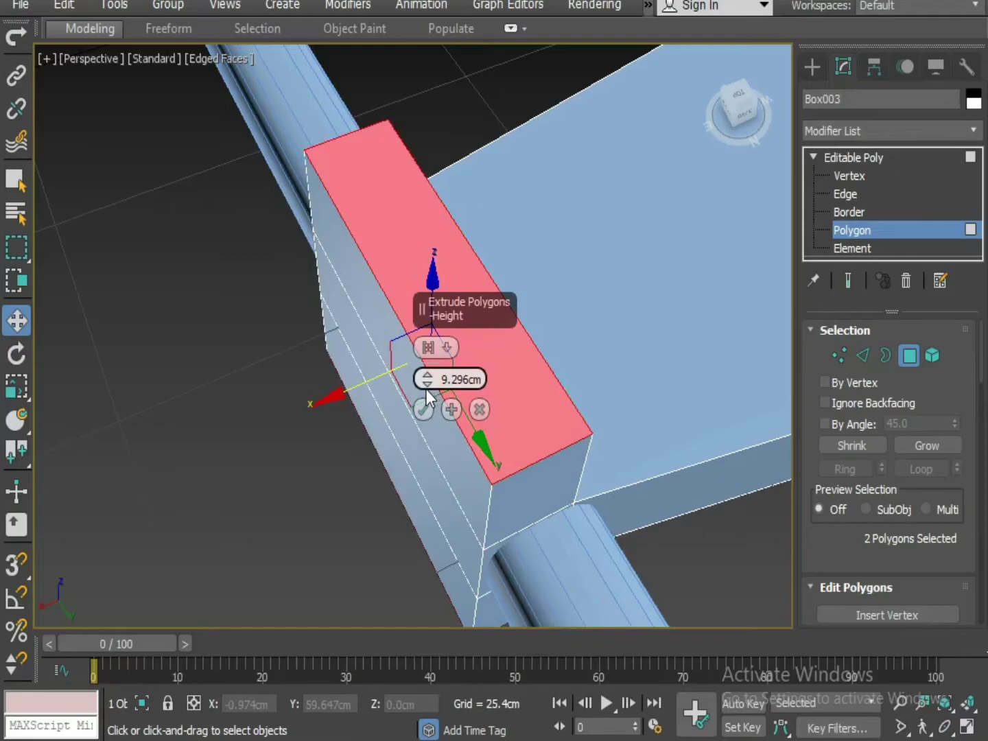
mouse_move(427, 384)
left_mouse_down()
mouse_move(427, 416)
mouse_move(425, 402)
left_mouse_up()
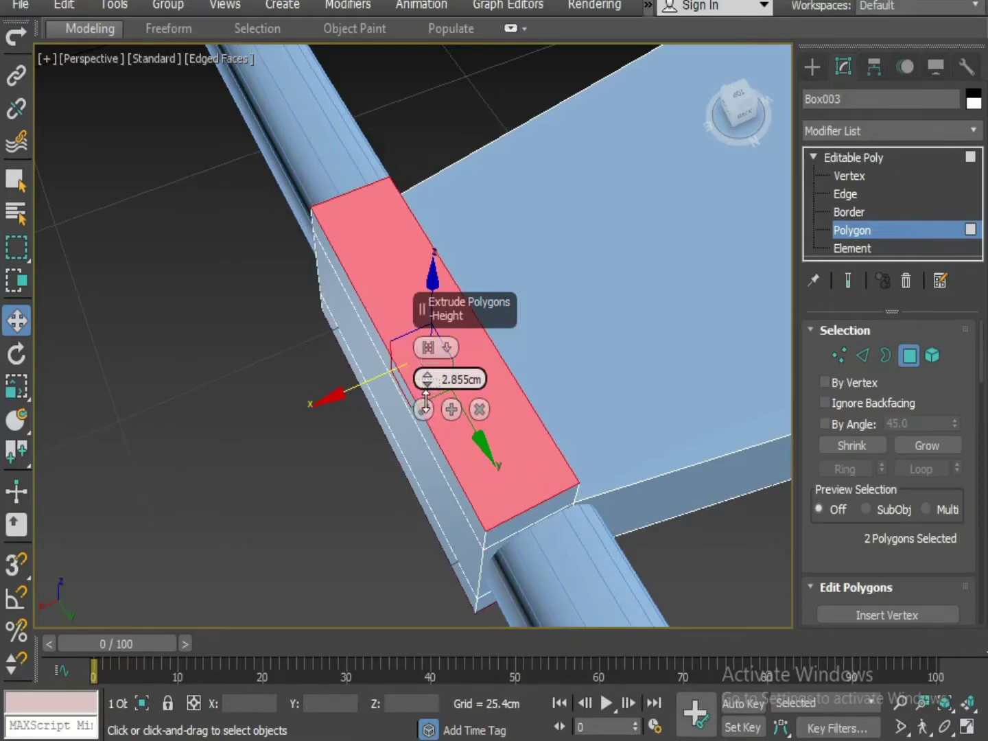
double_click(452, 378)
type("1")
key("Return")
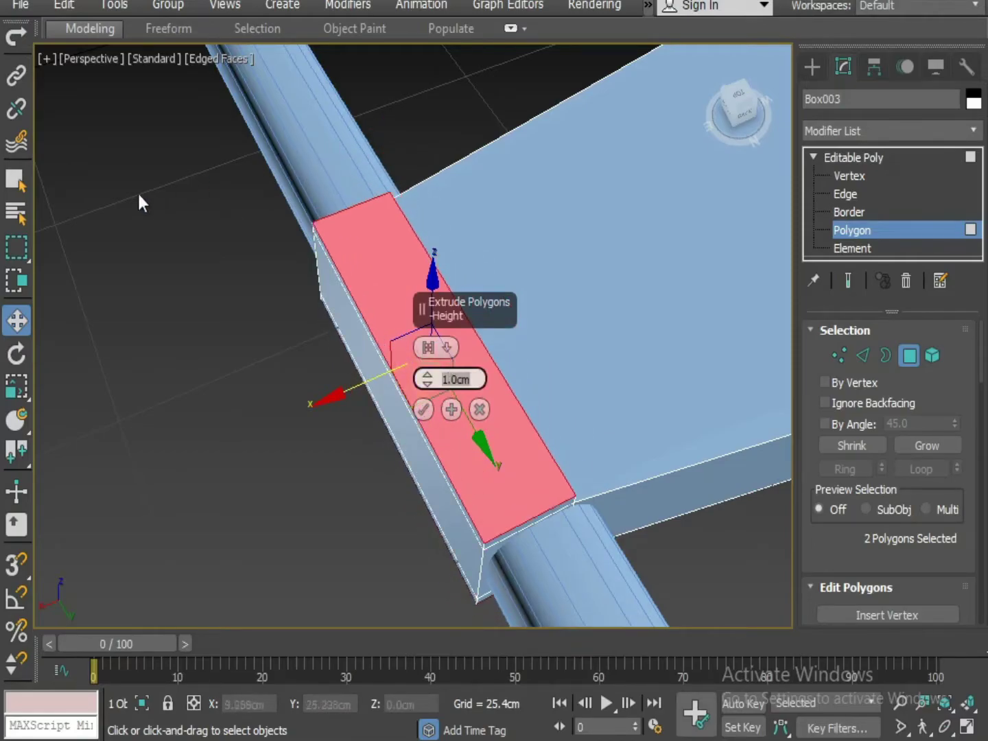
left_click(418, 411)
left_click(424, 411)
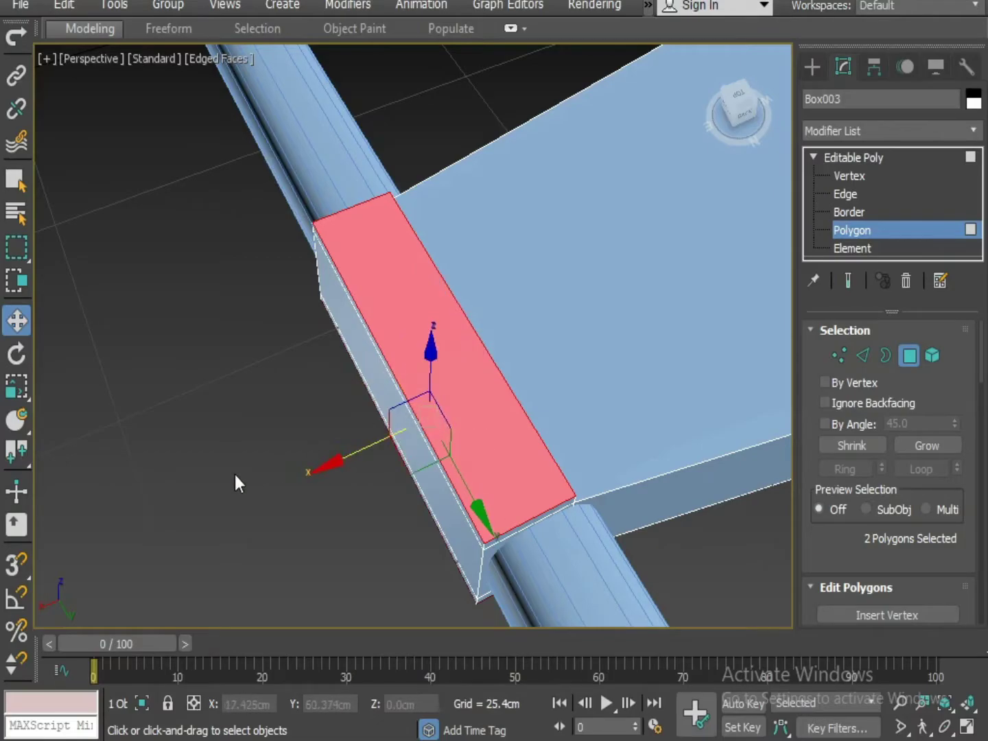
Step: Deselect the extruded polygons and leave polygon editing for the whole object
left_click(342, 450)
mouse_move(343, 450)
middle_mouse_down("alt")
mouse_move(338, 401)
mouse_move(334, 454)
mouse_move(323, 448)
middle_mouse_up("alt")
scroll(343, 446, "down", 4)
scroll(324, 448, "up", 4)
middle_click_drag(369, 387, 360, 430)
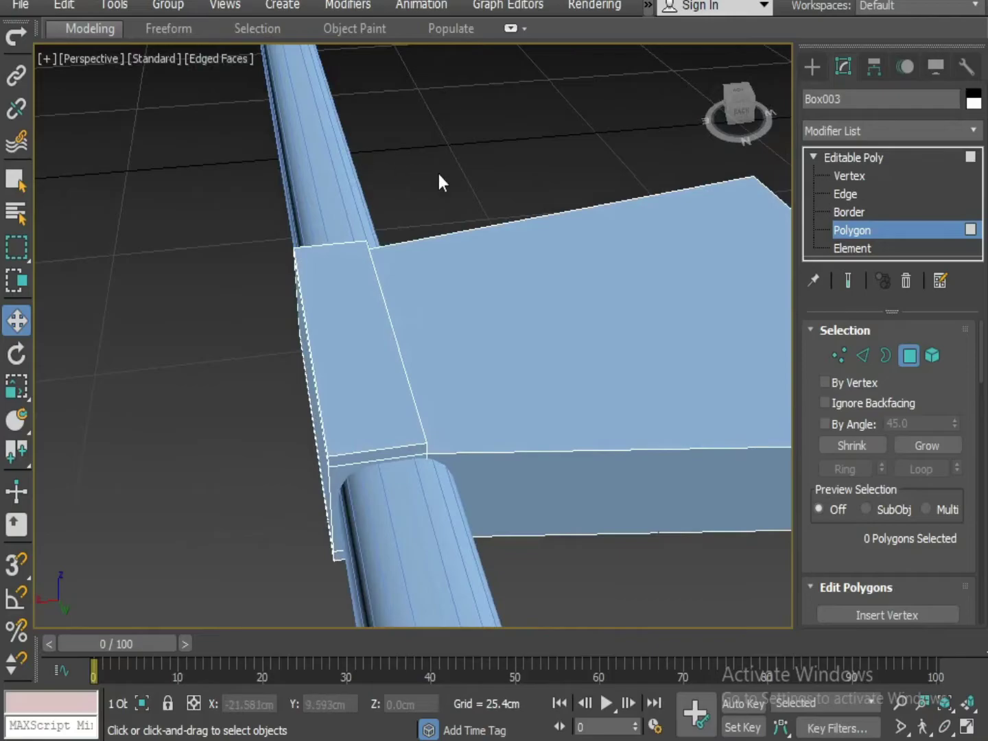
left_click(858, 158)
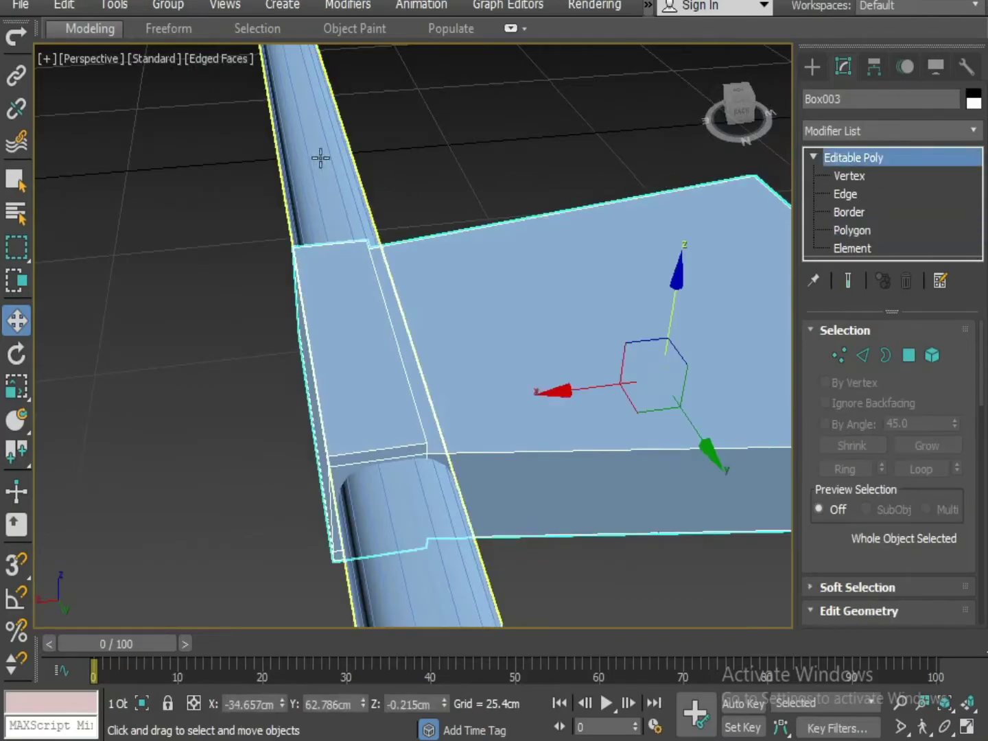
Step: Add two Swift Loop edge loops lengthwise along the raised section around the bar, one near each long side
scroll(112, 46, "up", 3)
left_click(107, 28)
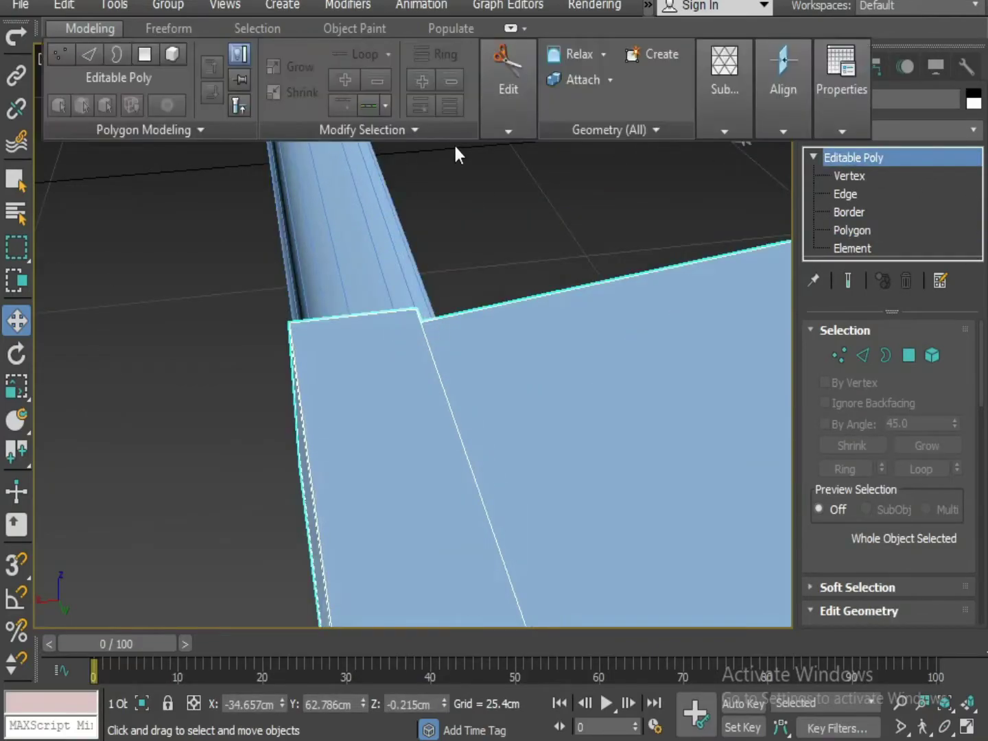
left_click(88, 28)
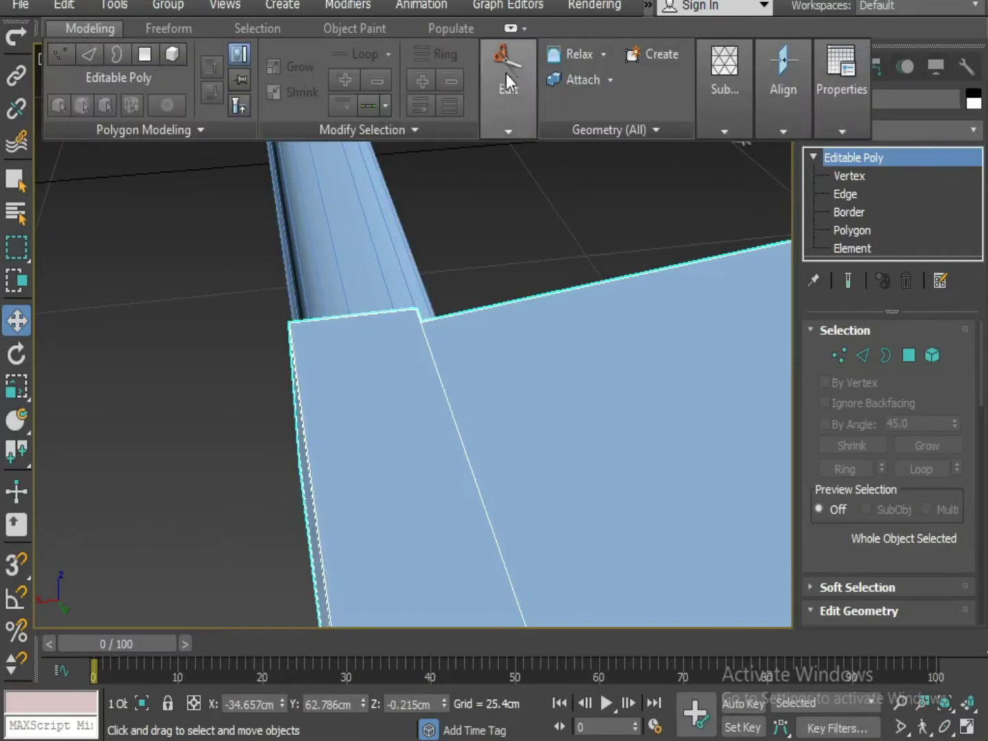
mouse_move(505, 77)
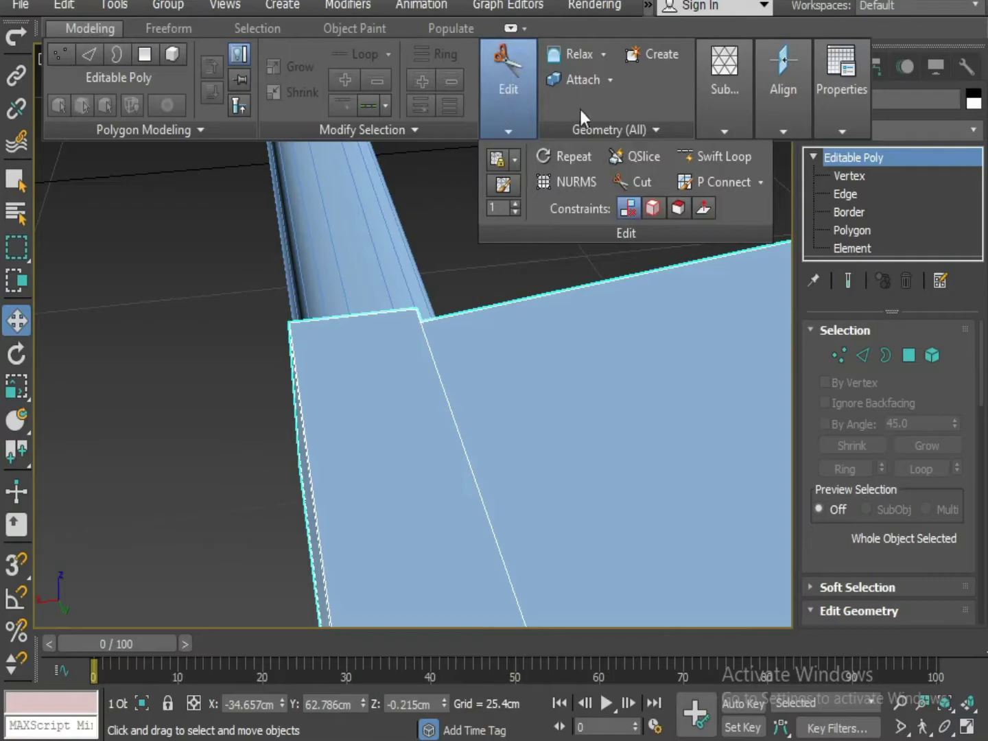
left_click(722, 158)
scroll(374, 305, "up", 6)
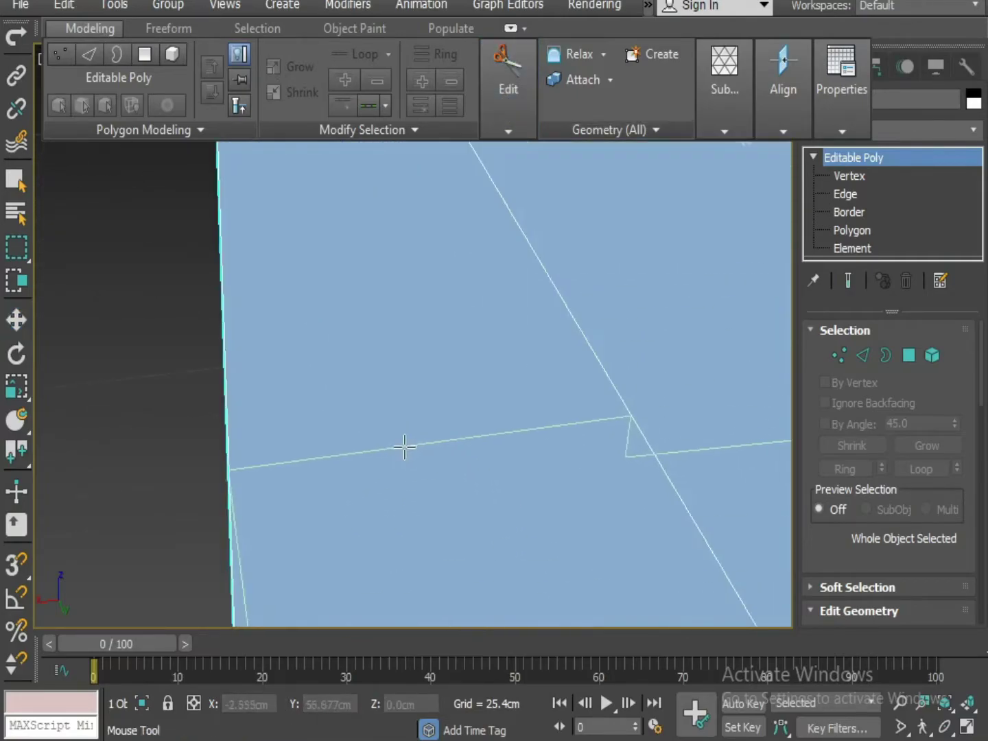
middle_click_drag(404, 447, 405, 311)
scroll(404, 311, "down", 6)
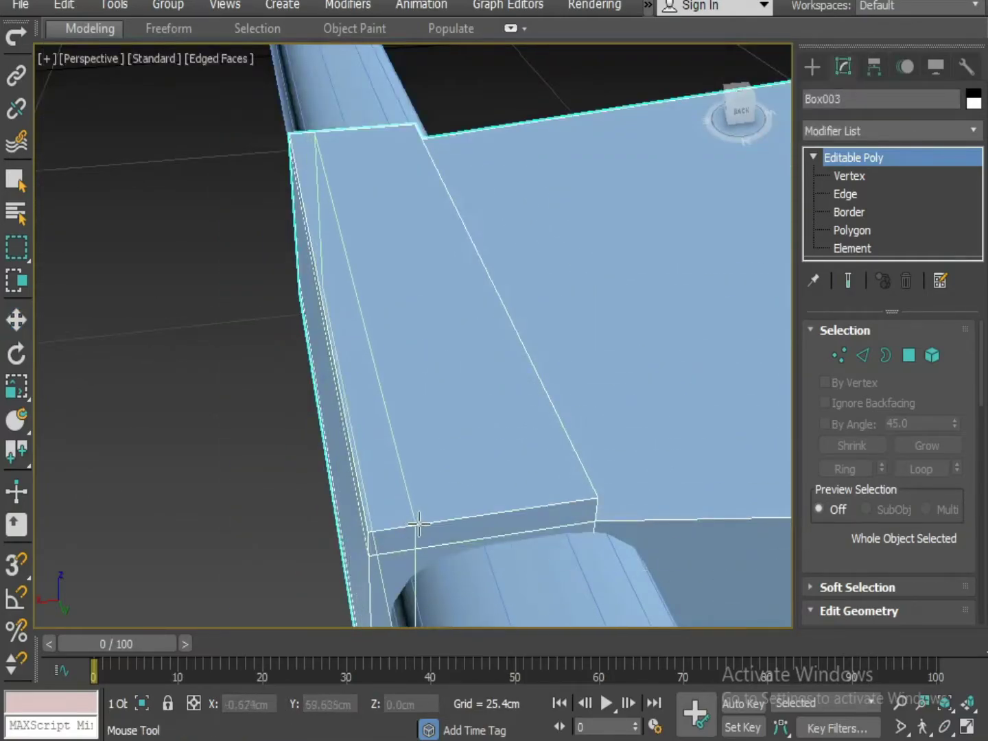
middle_click_drag(409, 534, 395, 538, "alt")
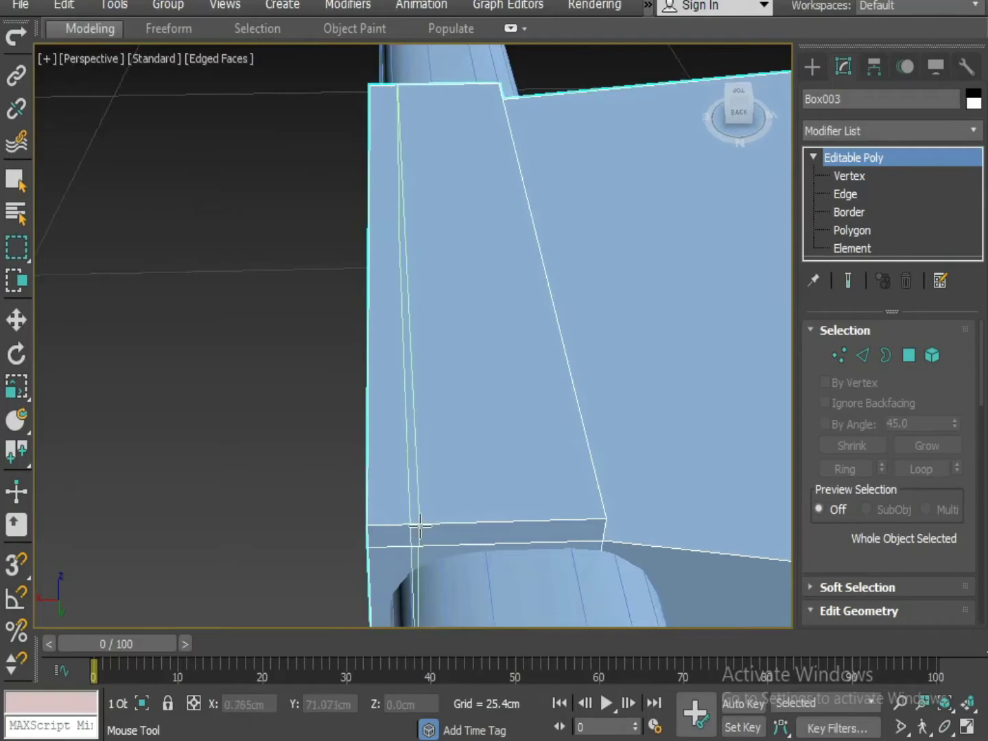
left_click(420, 526)
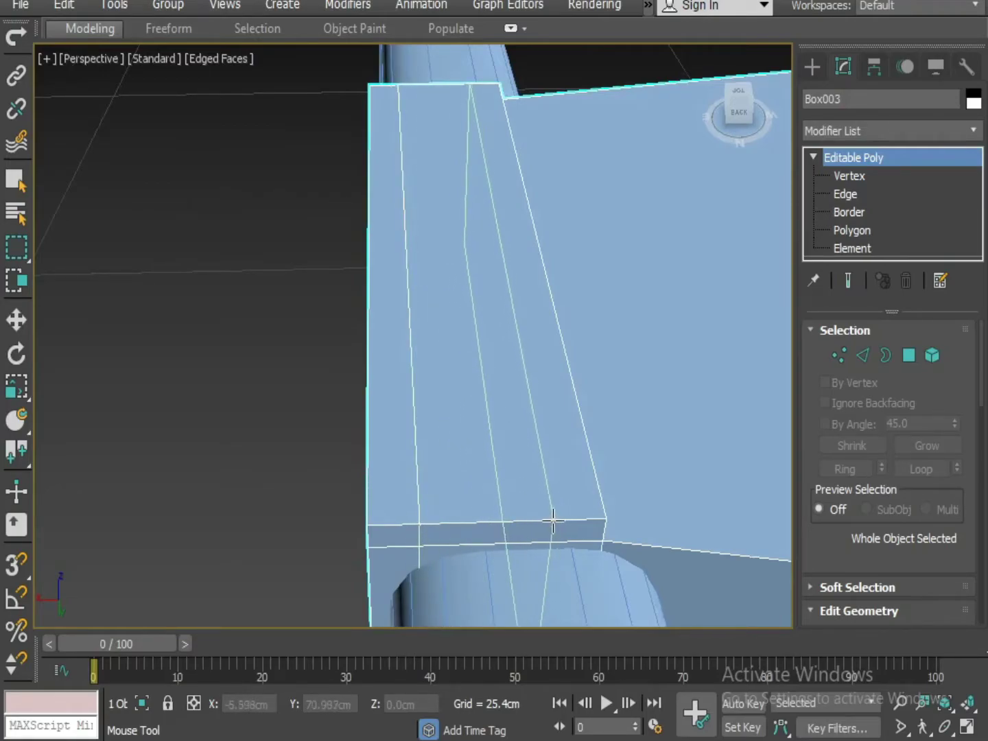
left_click(573, 523)
scroll(573, 524, "down", 4)
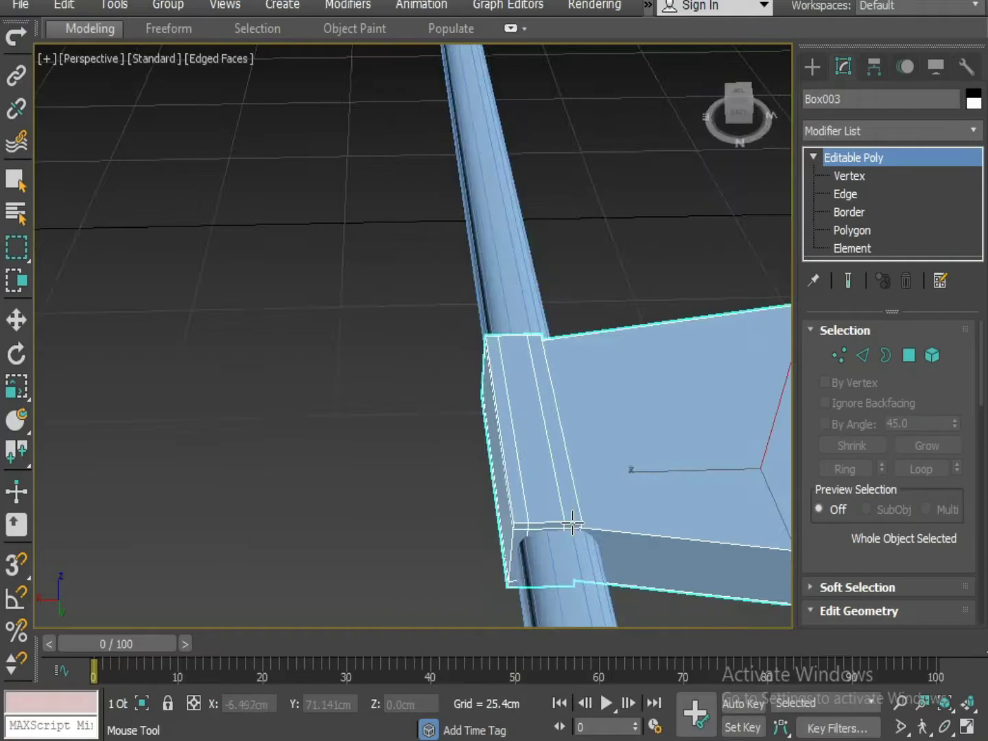
middle_click_drag(573, 525, 521, 574, "alt")
key("w")
Step: Move the two new edge loops closer together along X, placing the one nearer the flared part at about -2.52 cm
middle_click_drag(562, 461, 660, 488, "alt")
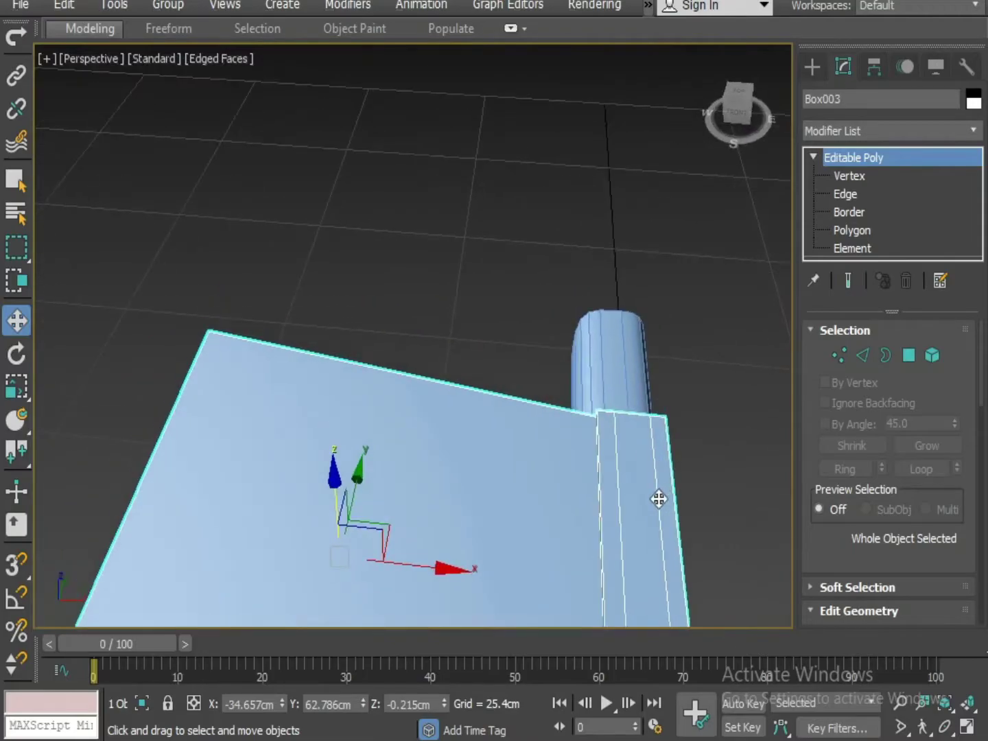
left_click(844, 195)
middle_click_drag(522, 288, 503, 450, "alt")
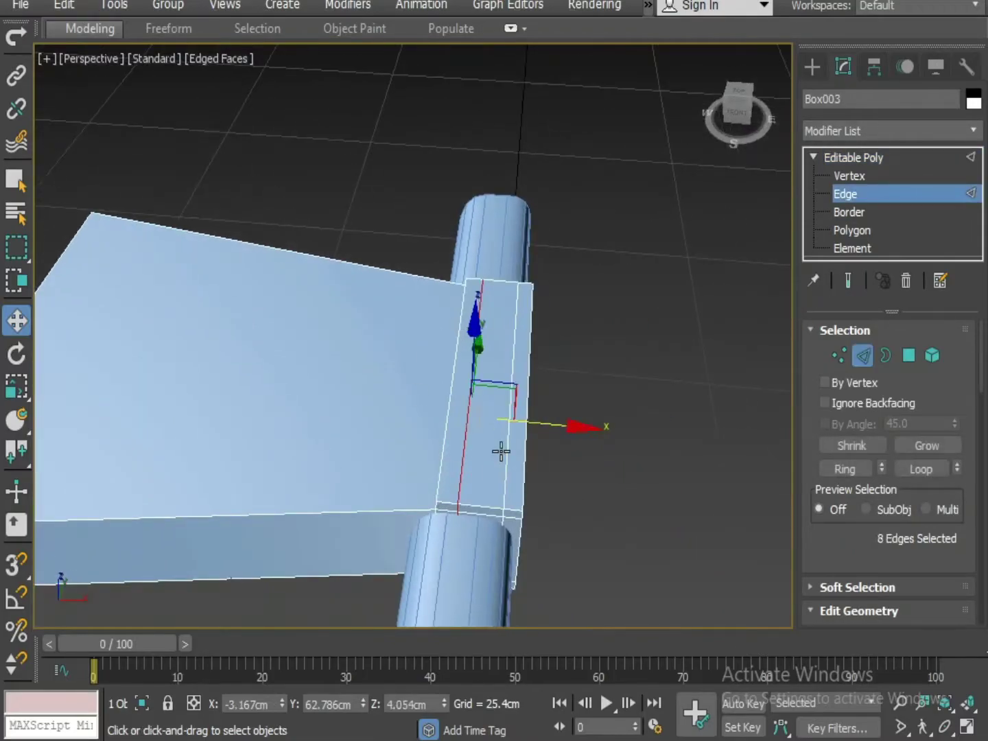
left_click(508, 446)
double_click(508, 446)
left_click_drag(595, 429, 463, 439)
left_click_drag(552, 431, 551, 427)
left_click(615, 528)
Step: Move the vertices of the two middle edge loops along Y, outward from the raised section's end facing the long side of the bar
scroll(607, 491, "down", 3)
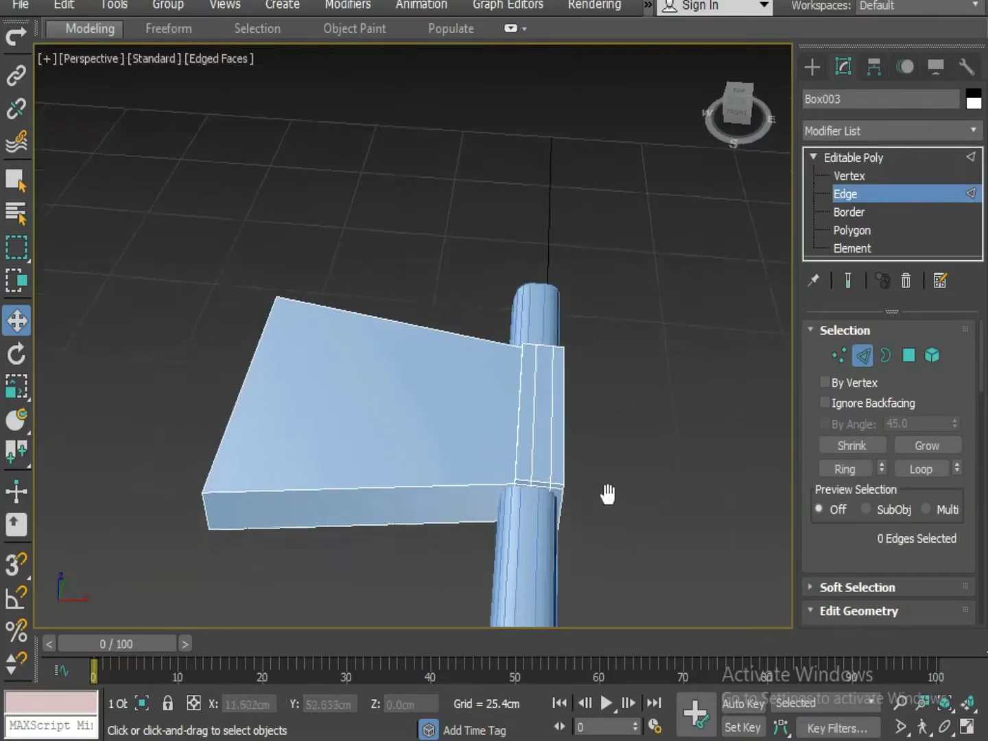
scroll(624, 466, "up", 6)
left_click(891, 173)
middle_click_drag(781, 230, 556, 409, "alt")
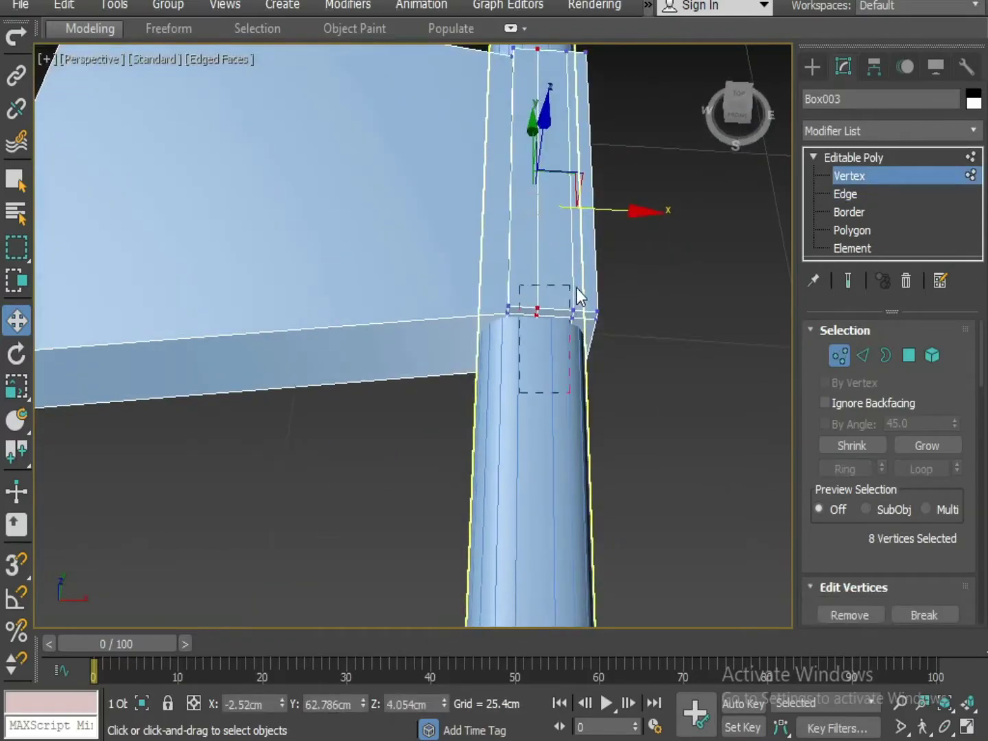
left_click_drag(577, 288, 584, 291)
key("F3")
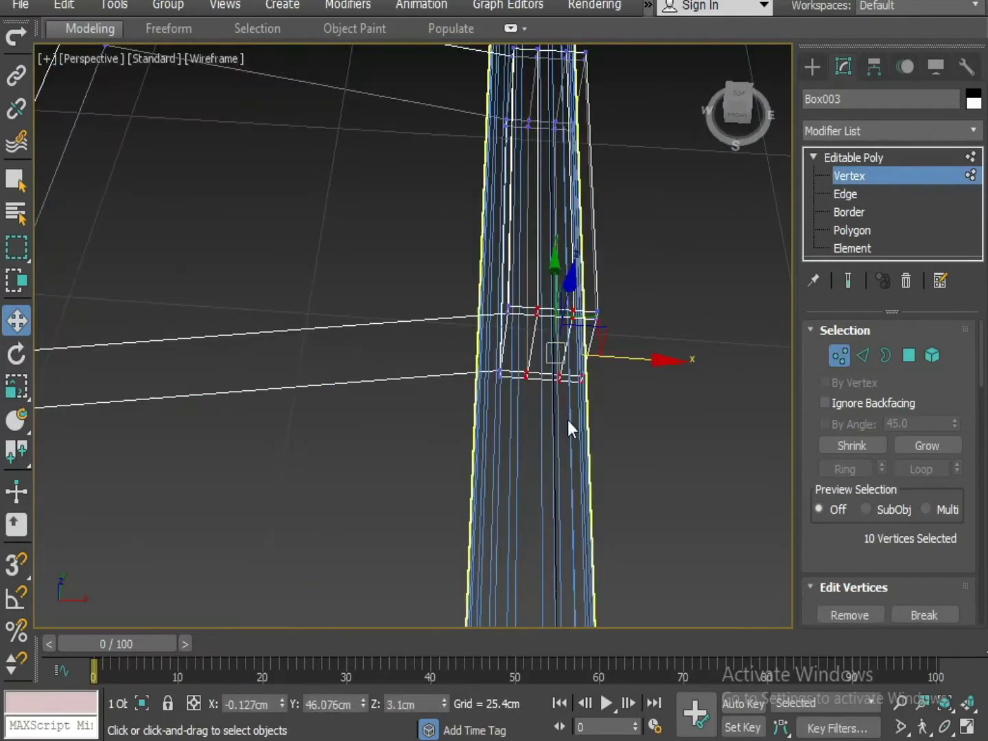
left_click_drag(585, 393, 573, 366, "alt")
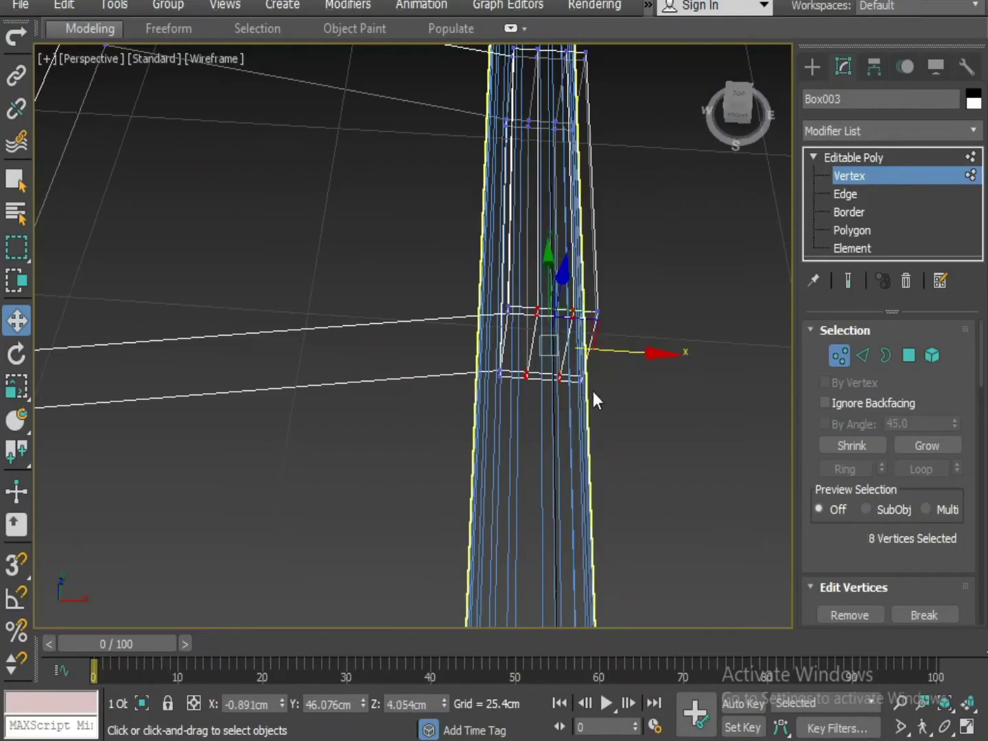
key("F3")
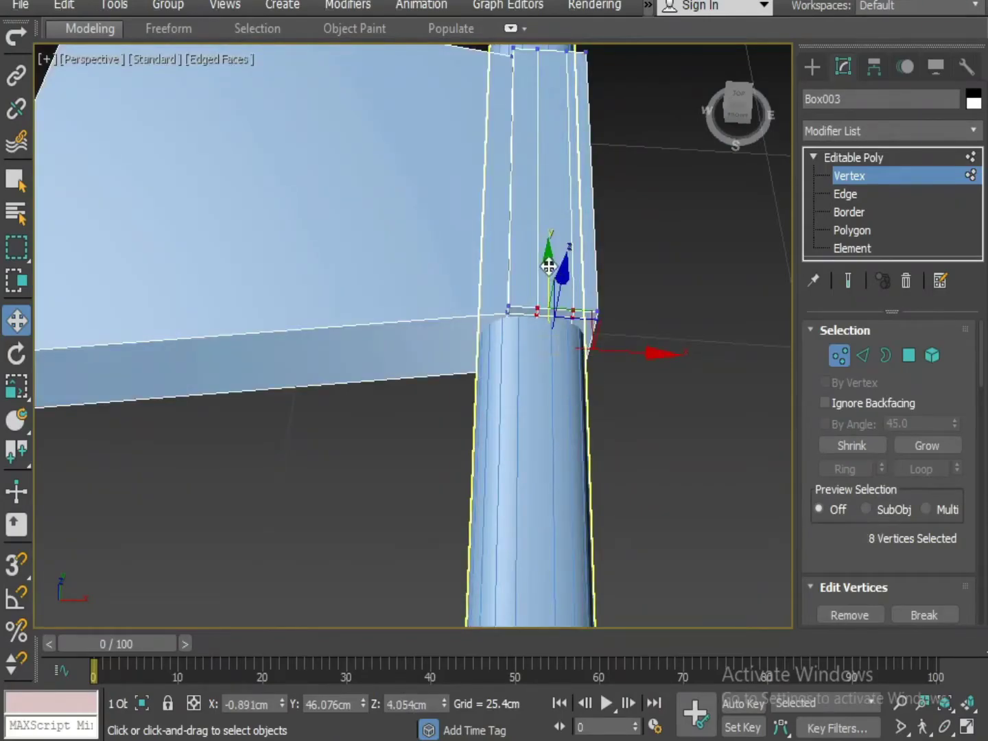
left_click_drag(551, 276, 549, 292)
scroll(578, 442, "down", 3)
middle_click_drag(578, 445, 264, 490, "alt")
left_click(498, 470)
middle_click_drag(490, 473, 346, 487, "alt")
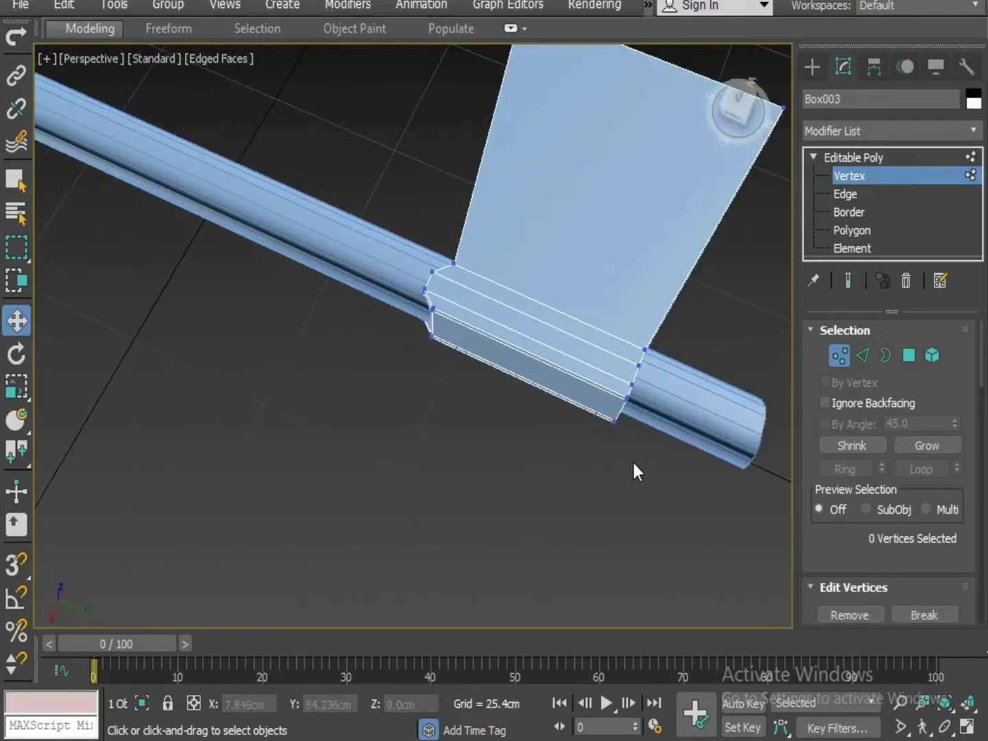
Step: Move the middle-loop vertices outward along Y at the raised section's other end, near the bar's short tip
middle_click_drag(634, 472, 258, 490, "alt")
scroll(434, 462, "up", 2)
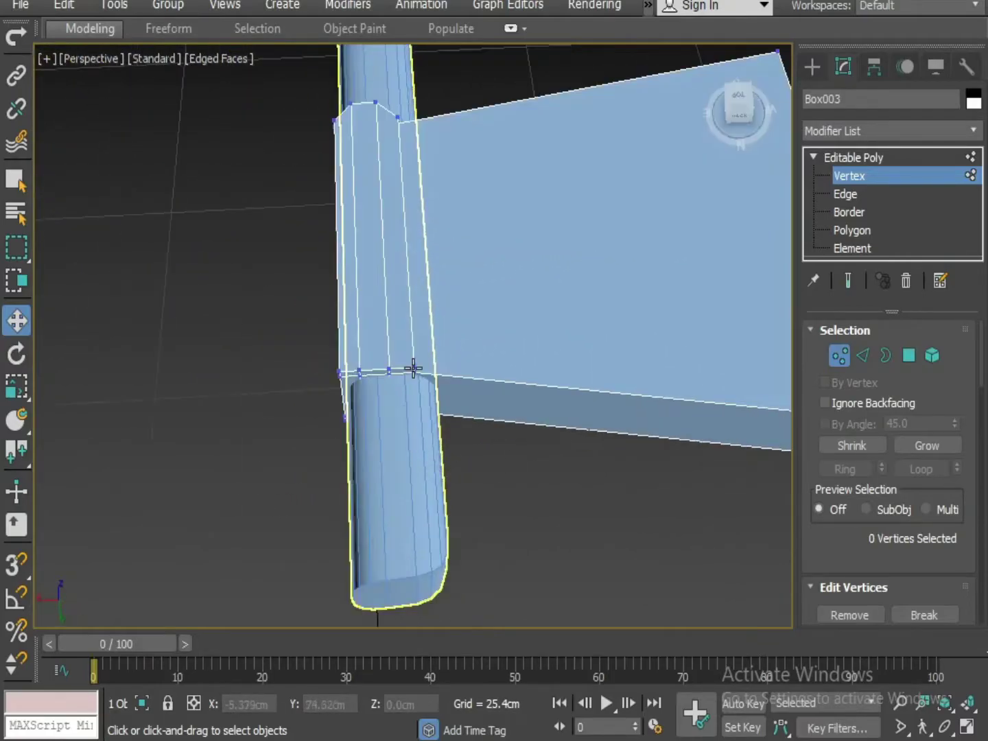
left_click_drag(354, 448, 354, 455)
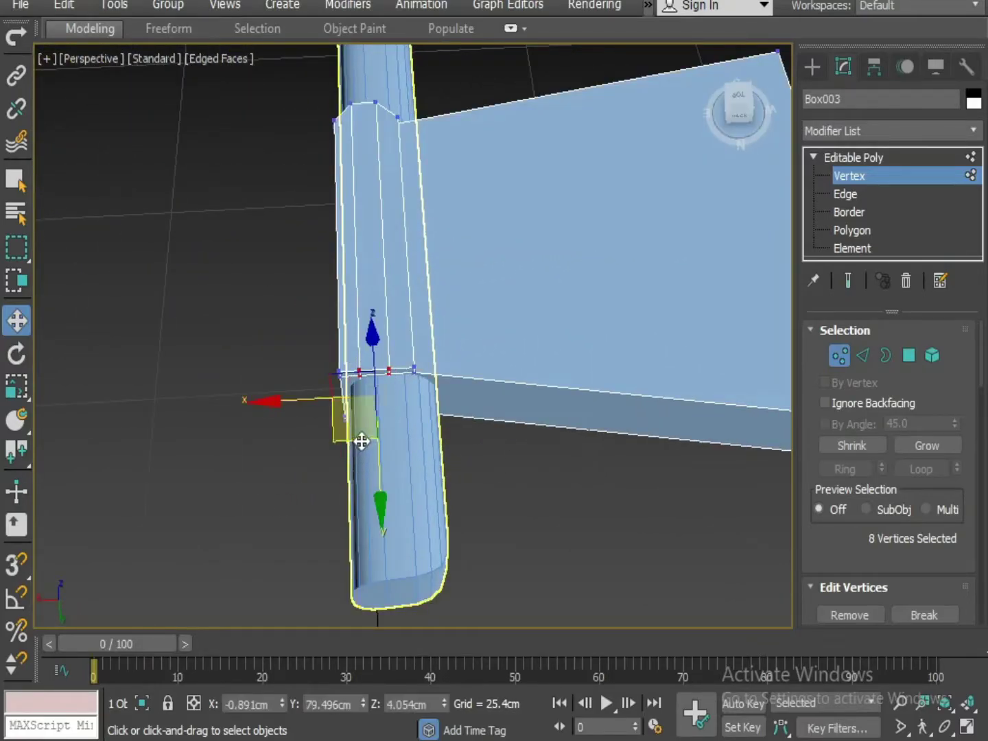
key("F3")
left_click_drag(381, 507, 384, 532)
key("F3")
left_click(576, 508)
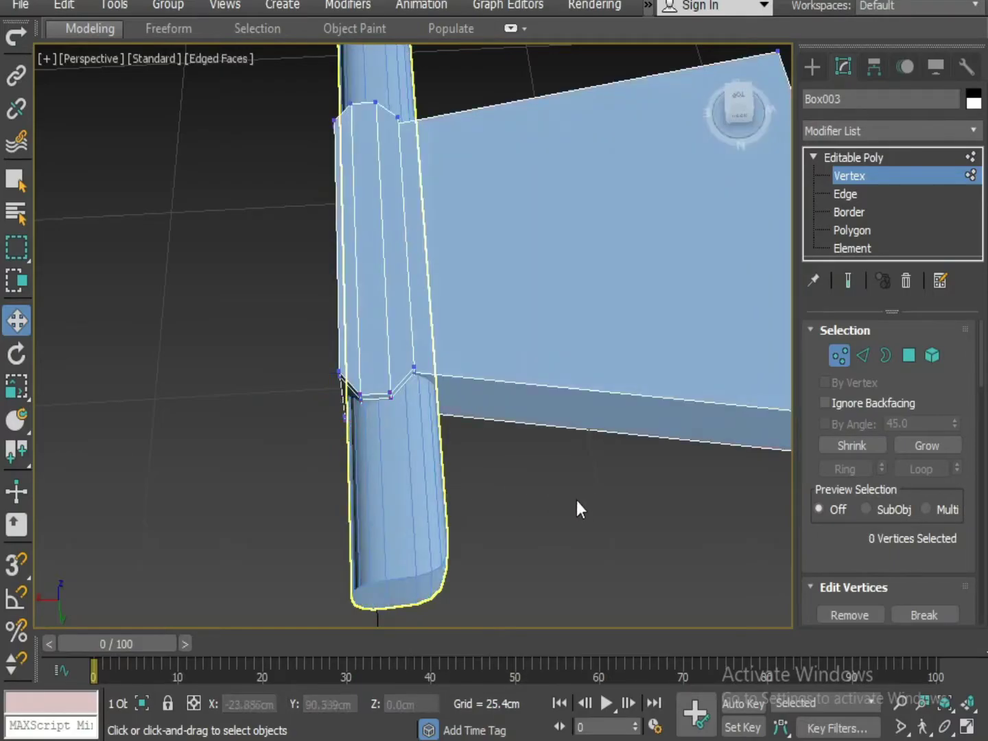
middle_click_drag(577, 508, 447, 441, "alt")
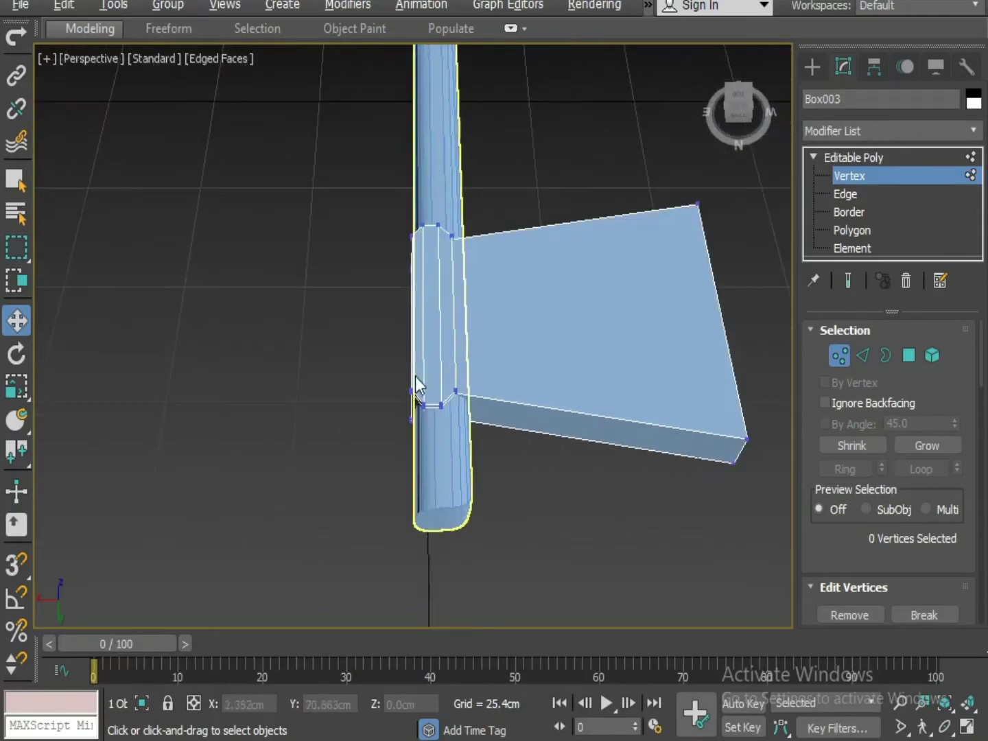
Step: Select the eight corner vertices of the raised section on the side opposite the blade and adjust them slightly along X against the bar
middle_click_drag(417, 380, 420, 389, "alt")
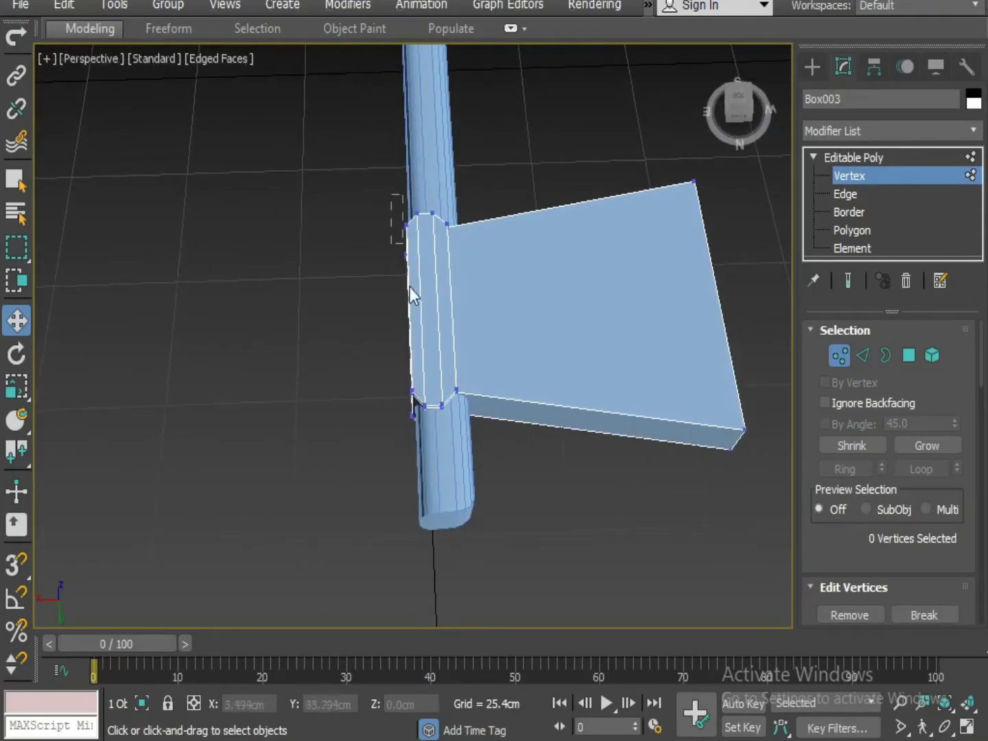
left_click_drag(416, 479, 411, 478)
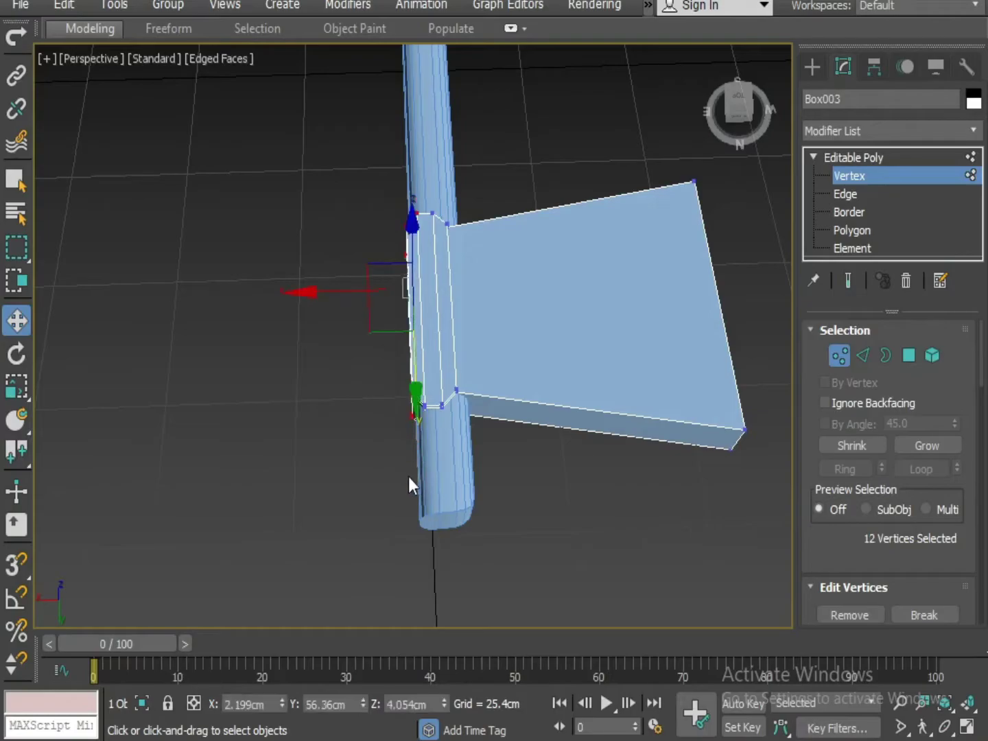
key("alt+w")
scroll(285, 276, "up", 3)
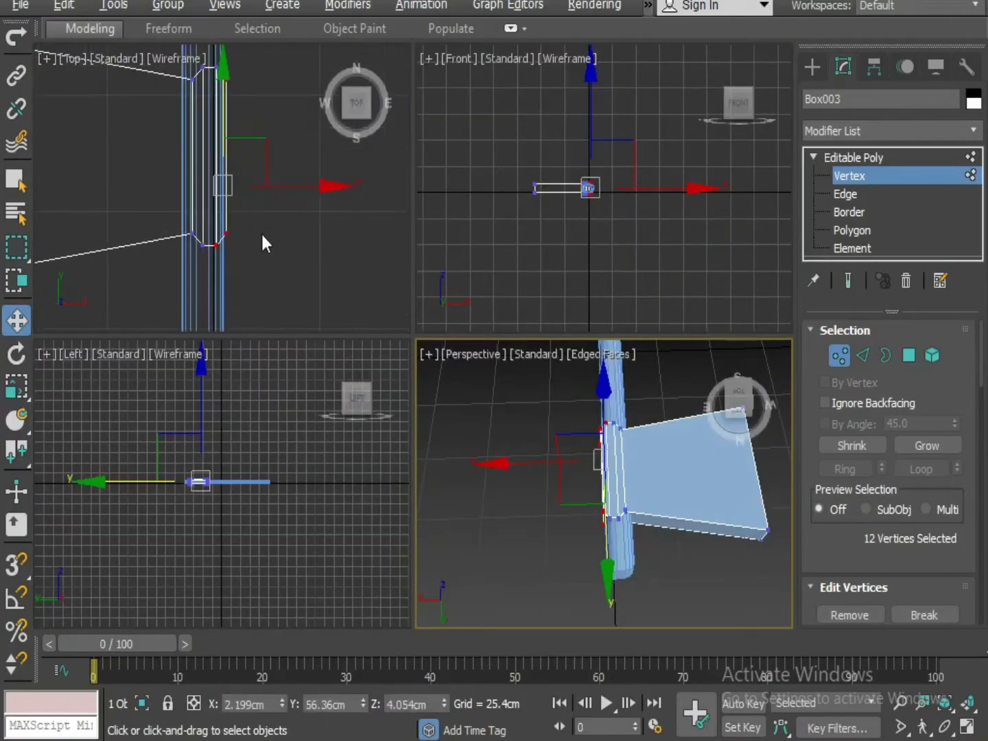
middle_click_drag(260, 243, 258, 305)
left_click_drag(244, 330, 208, 342)
right_click(722, 501)
key("alt+w")
middle_click_drag(517, 439, 504, 406, "alt")
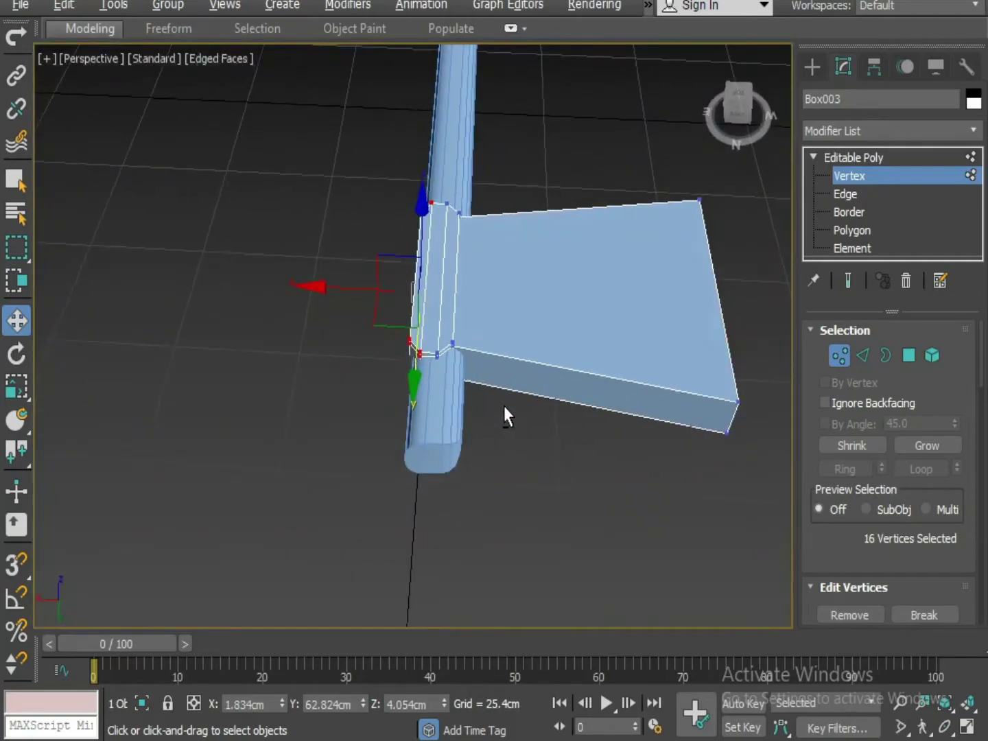
left_click_drag(415, 390, 415, 389, "alt")
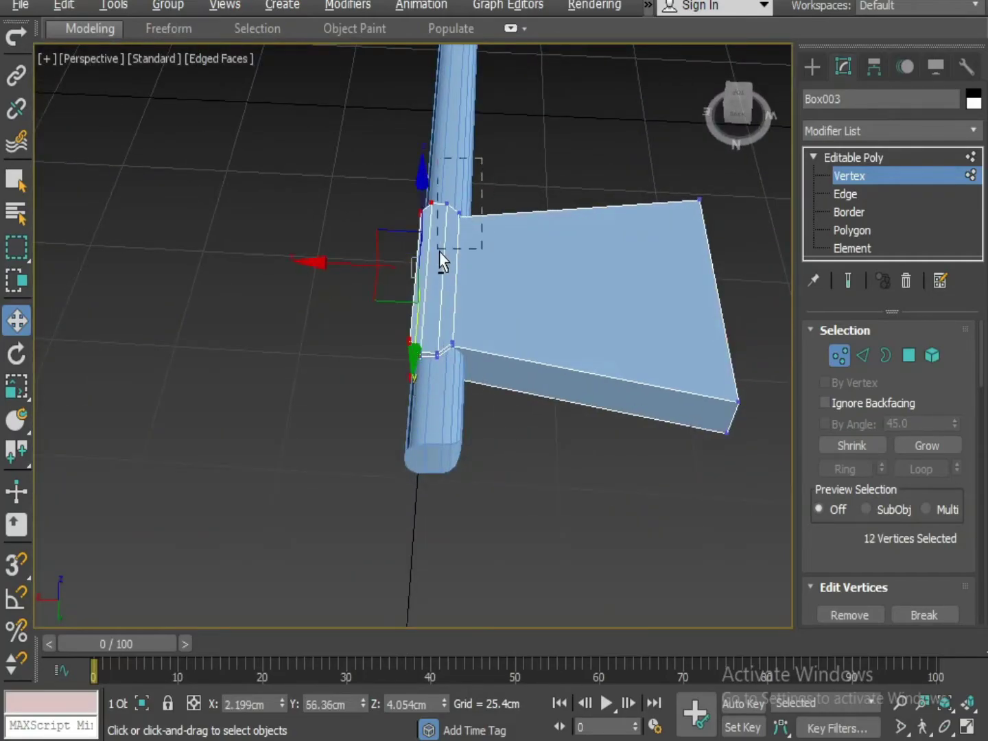
left_click_drag(431, 263, 430, 262, "alt")
middle_click_drag(451, 268, 569, 363, "alt")
key("F3")
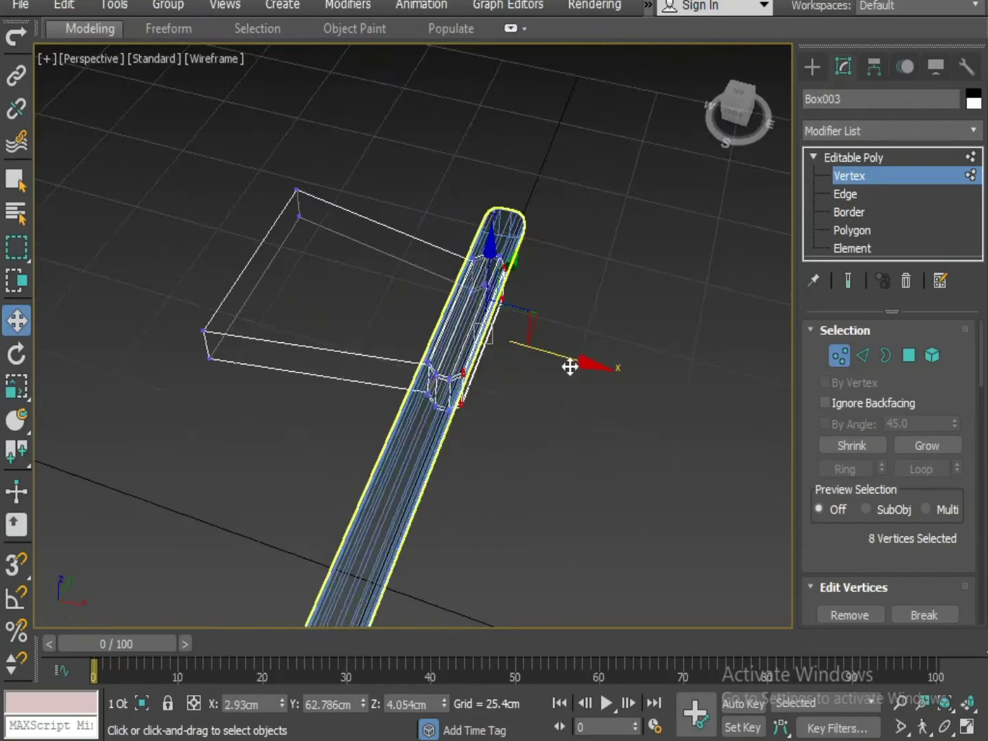
key("F3")
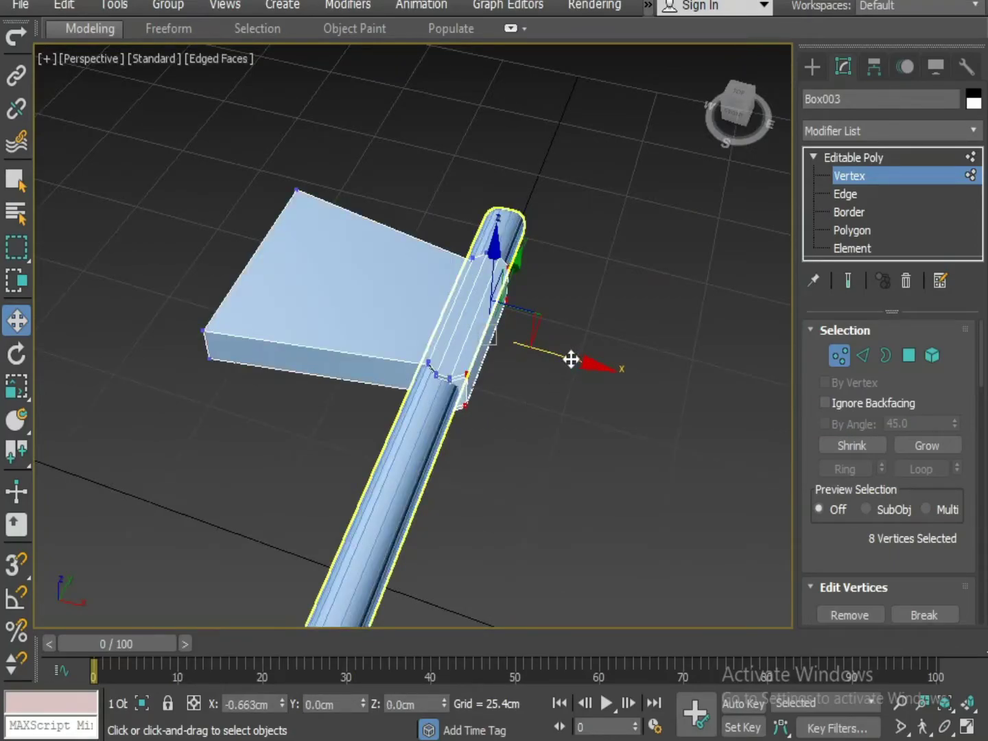
left_click_drag(572, 359, 569, 361)
left_click(540, 406)
Step: Move the eight raised-section corner vertices on the blade side along X to about -6.16 cm, and deselect them
middle_click_drag(538, 406, 518, 379, "alt")
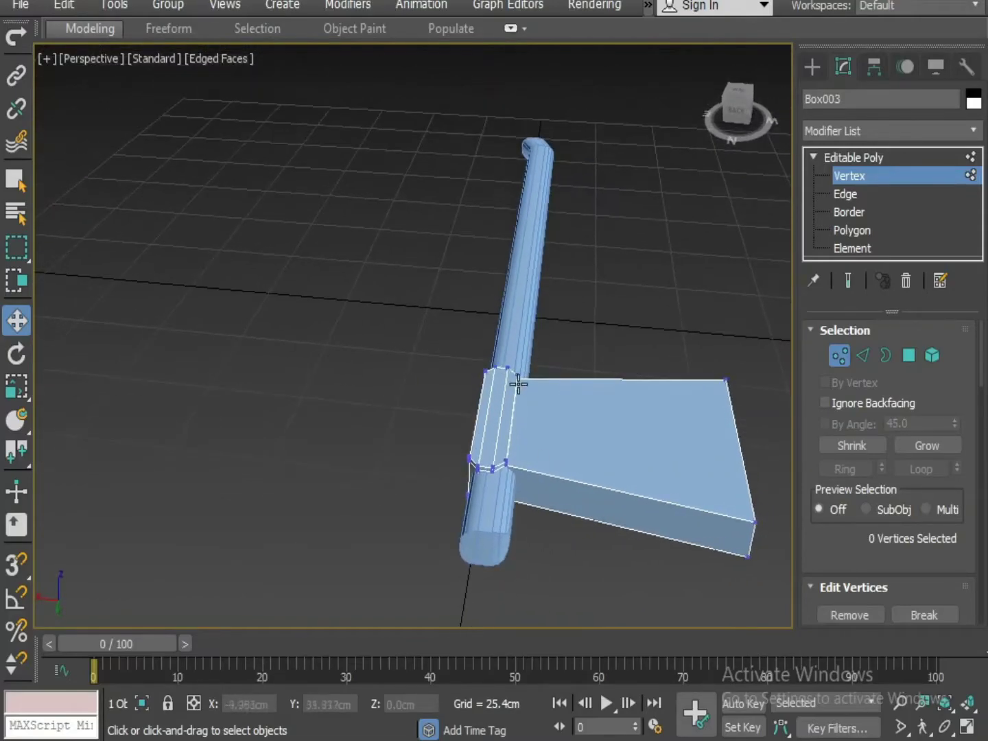
key("alt+w")
middle_click_drag(223, 306, 254, 216)
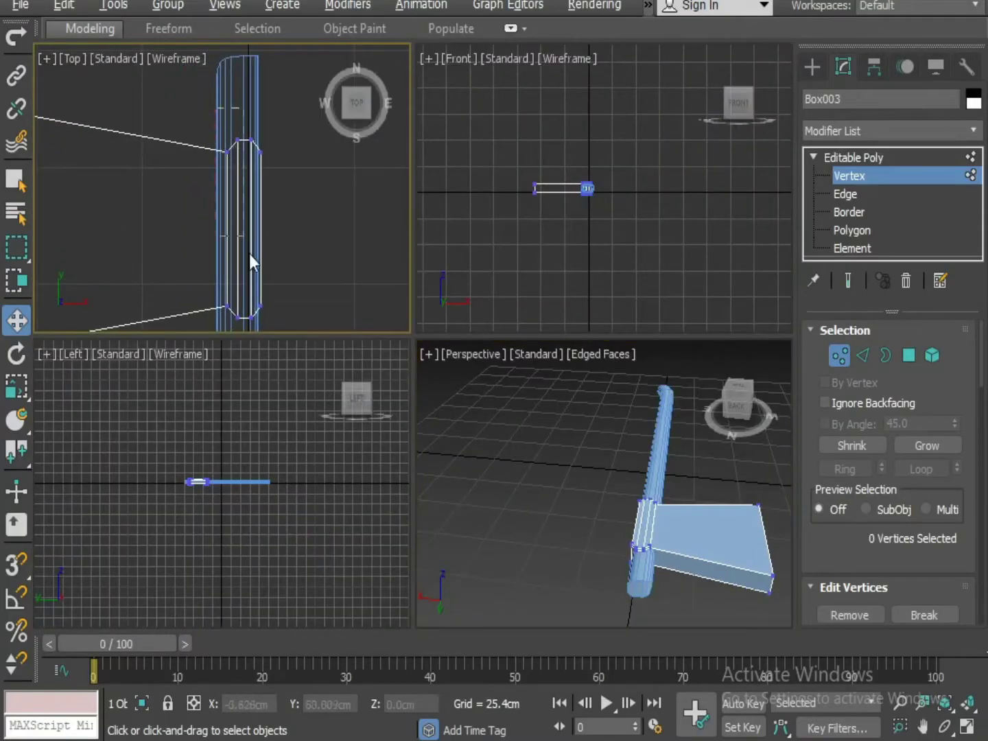
left_click_drag(241, 337, 238, 341)
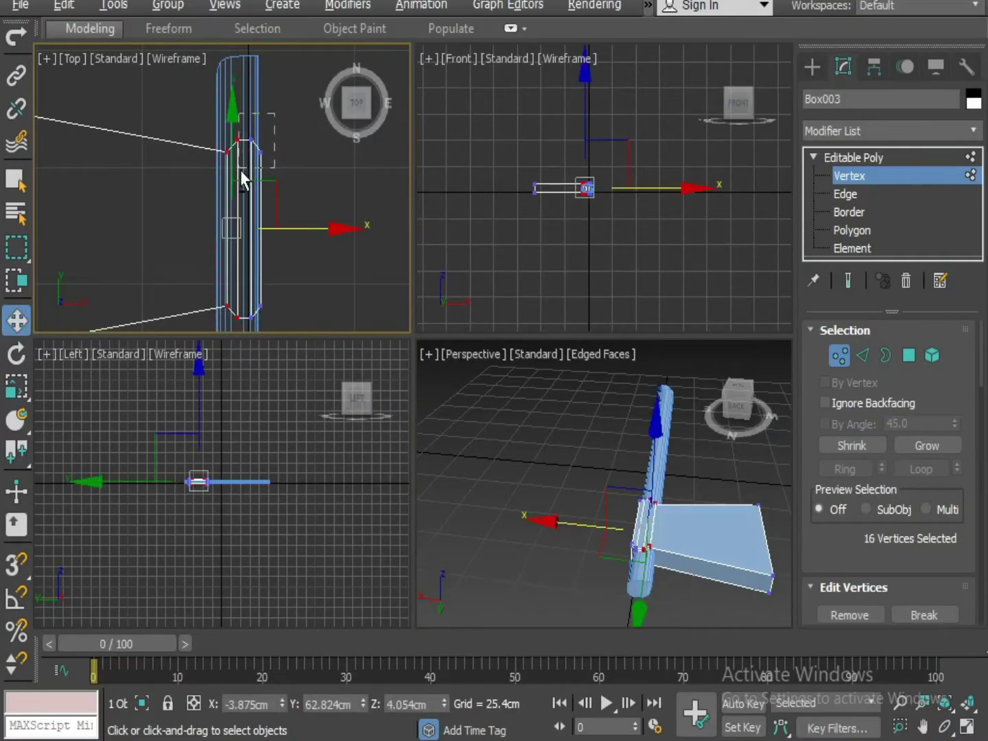
left_click_drag(240, 171, 235, 170, "alt")
middle_click_drag(289, 292, 298, 238)
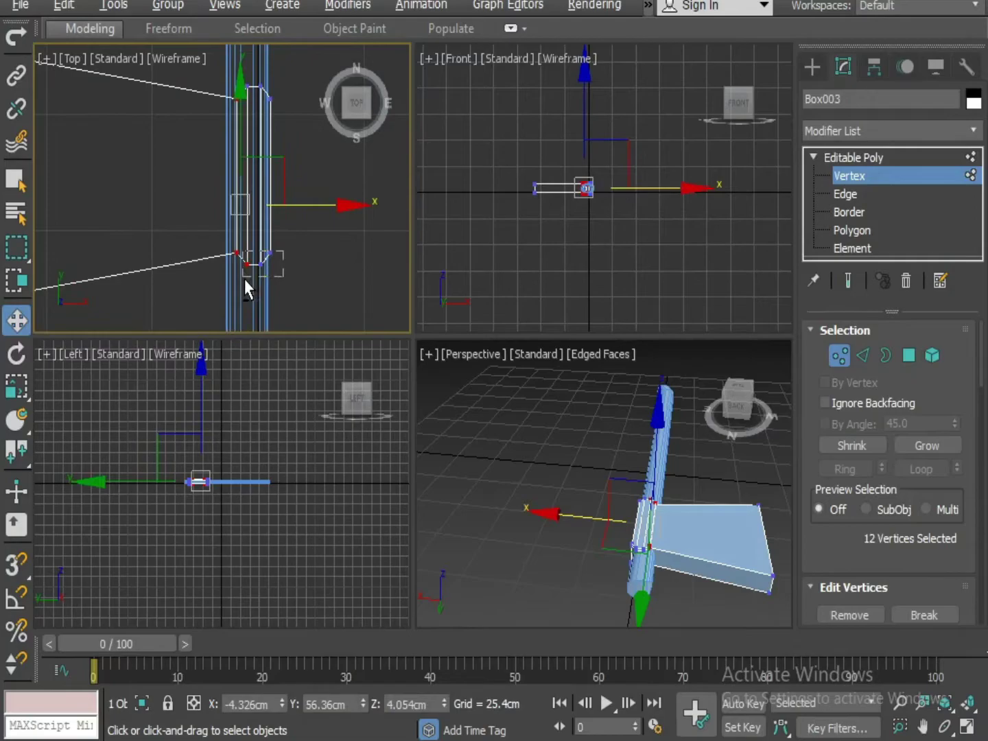
left_click_drag(243, 279, 245, 279, "alt")
left_click_drag(326, 177, 324, 178)
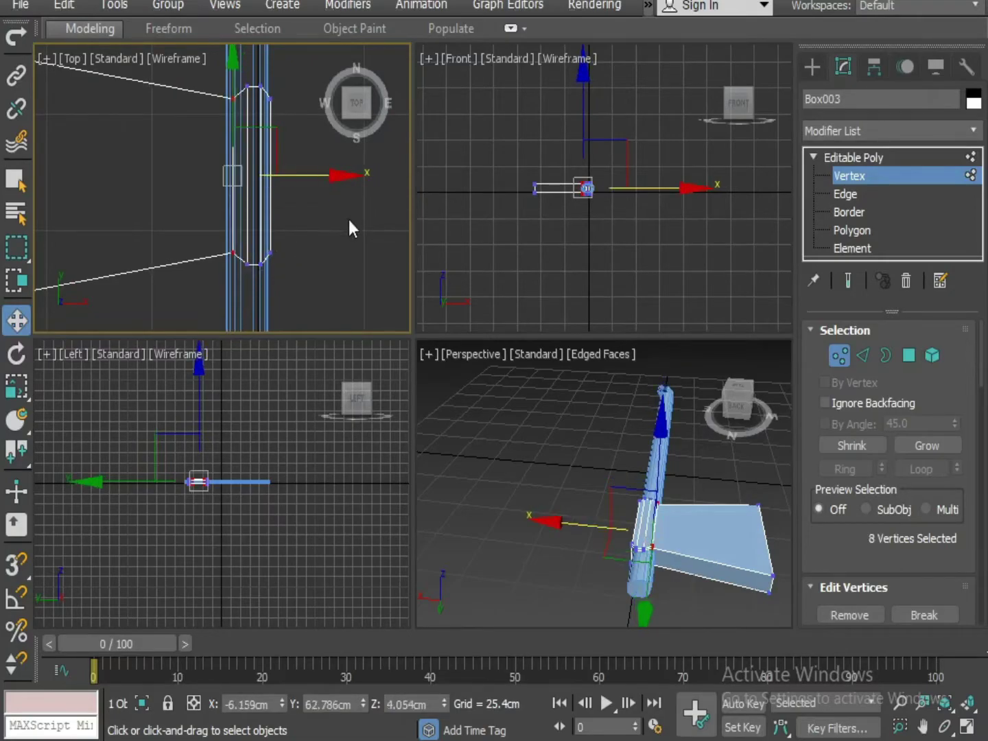
left_click(349, 221)
left_click(604, 500)
key("alt+w")
middle_click_drag(551, 506, 534, 479, "alt")
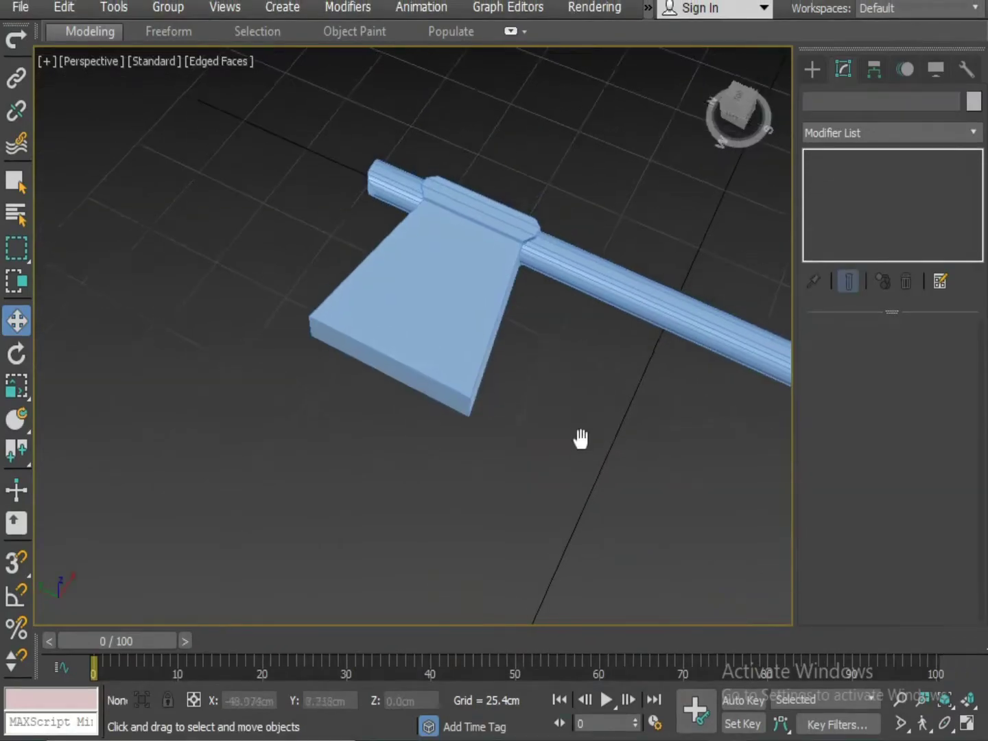
middle_click_drag(581, 439, 509, 473, "alt")
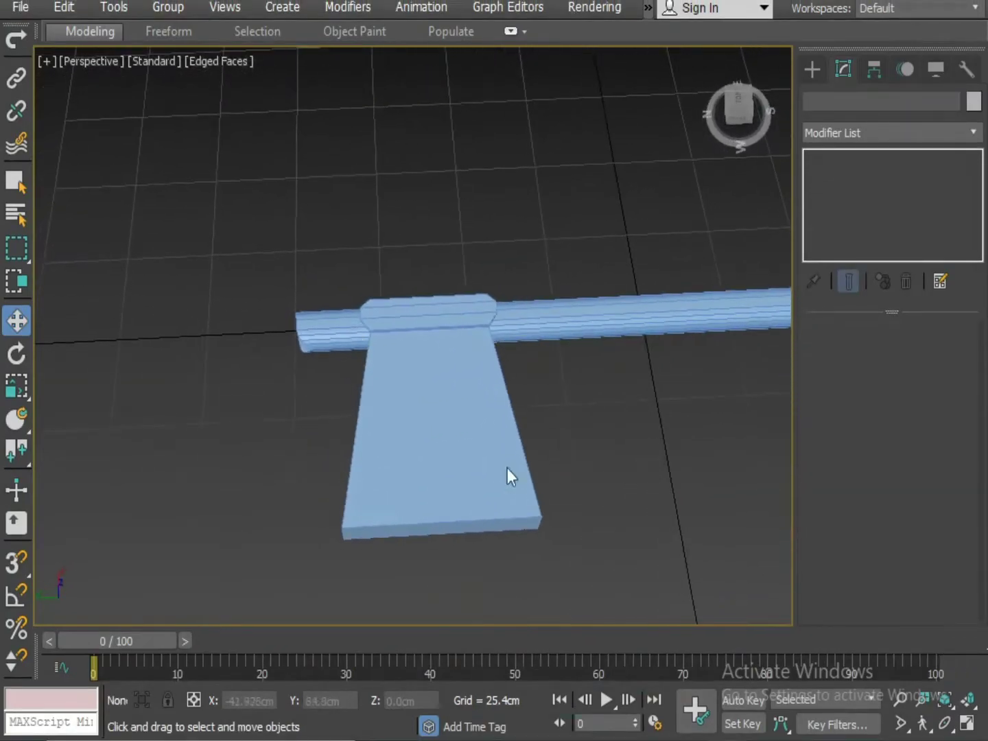
scroll(419, 464, "down", 4)
mouse_move(433, 466)
middle_mouse_down("alt")
mouse_move(367, 482)
mouse_move(416, 454)
middle_mouse_up("alt")
left_click(416, 453)
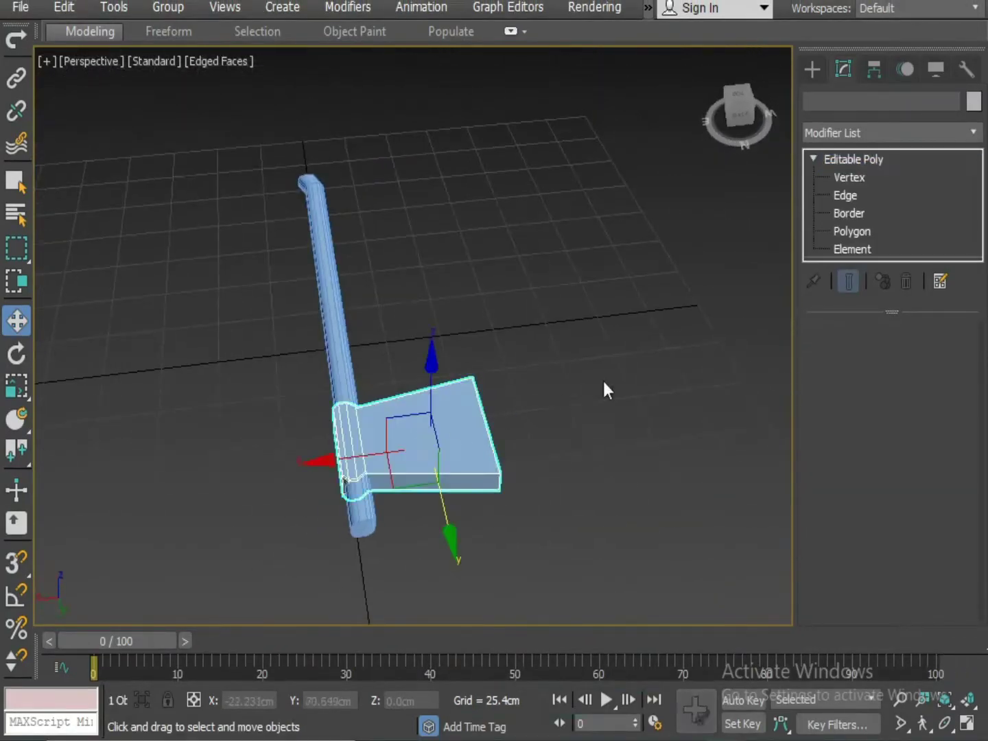
left_click(846, 177)
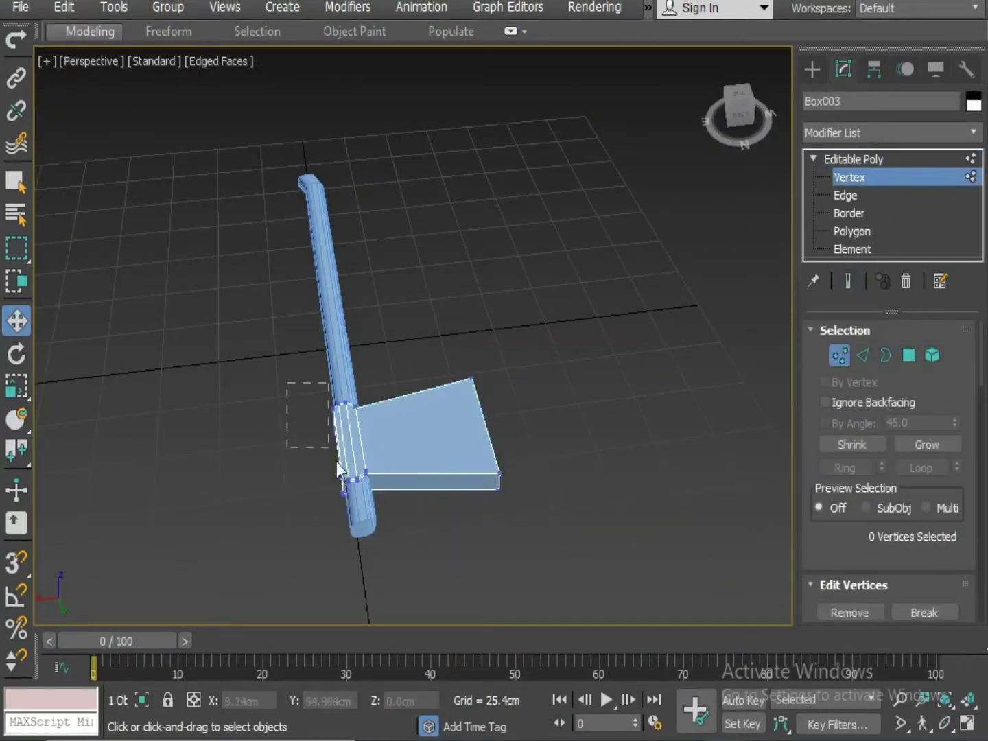
left_click_drag(374, 516, 373, 518)
middle_click_drag(373, 518, 413, 510, "alt")
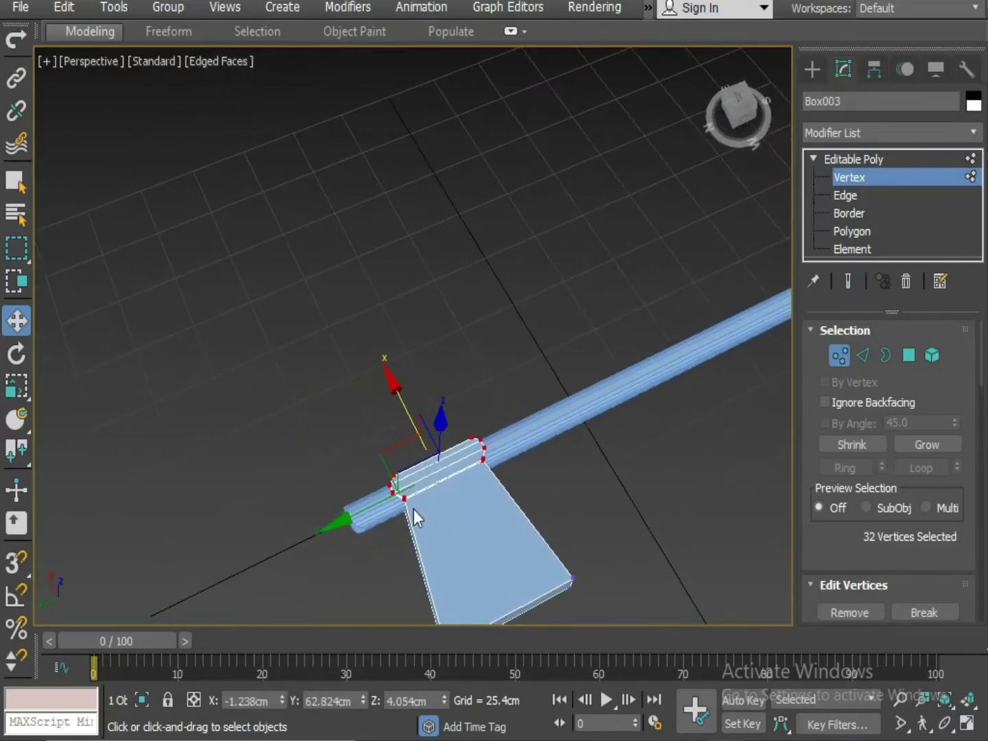
key("r")
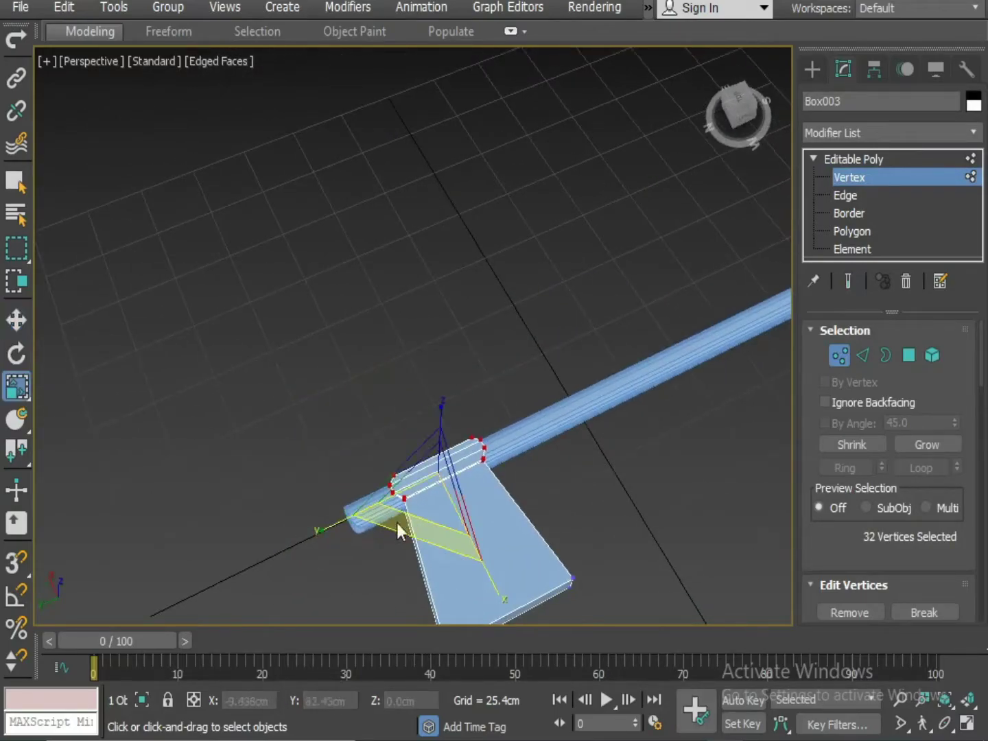
left_click(618, 480)
Step: Leave vertex editing and move the whole head about 3.6 cm along Y toward the bar's nearby tip
scroll(595, 491, "down", 2)
middle_click_drag(596, 492, 571, 503, "alt")
left_click(855, 176)
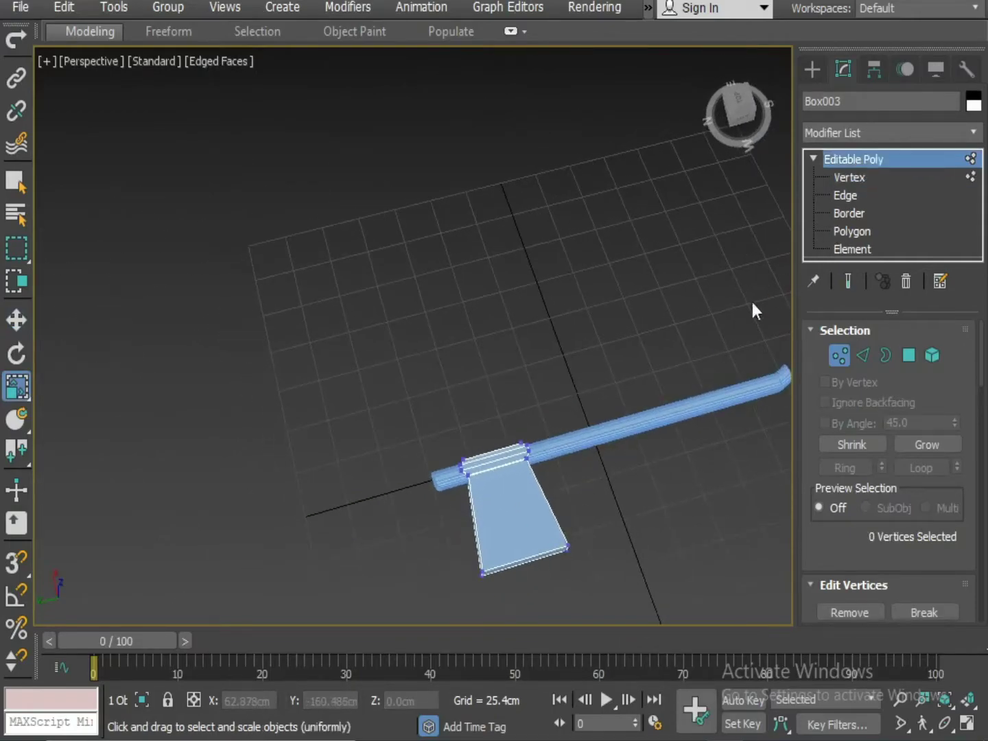
key("w")
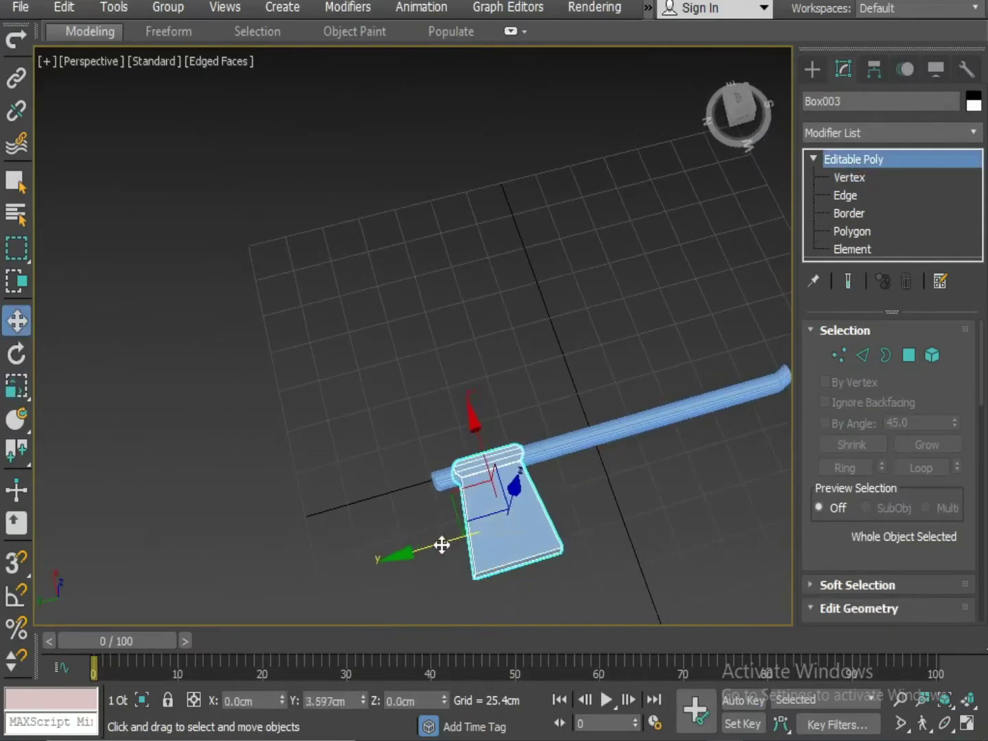
left_click(613, 534)
Step: Scale the polygon at the head's wide outer end to about 12% along Z to form a thin cutting edge
middle_click_drag(613, 534, 567, 422, "alt")
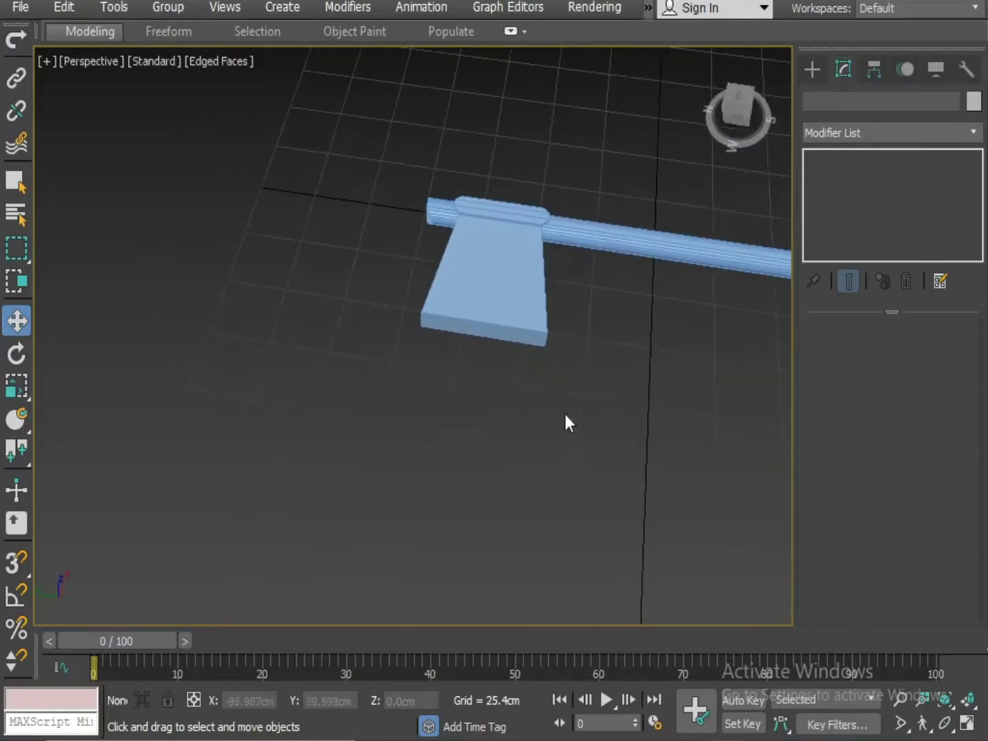
left_click(511, 354)
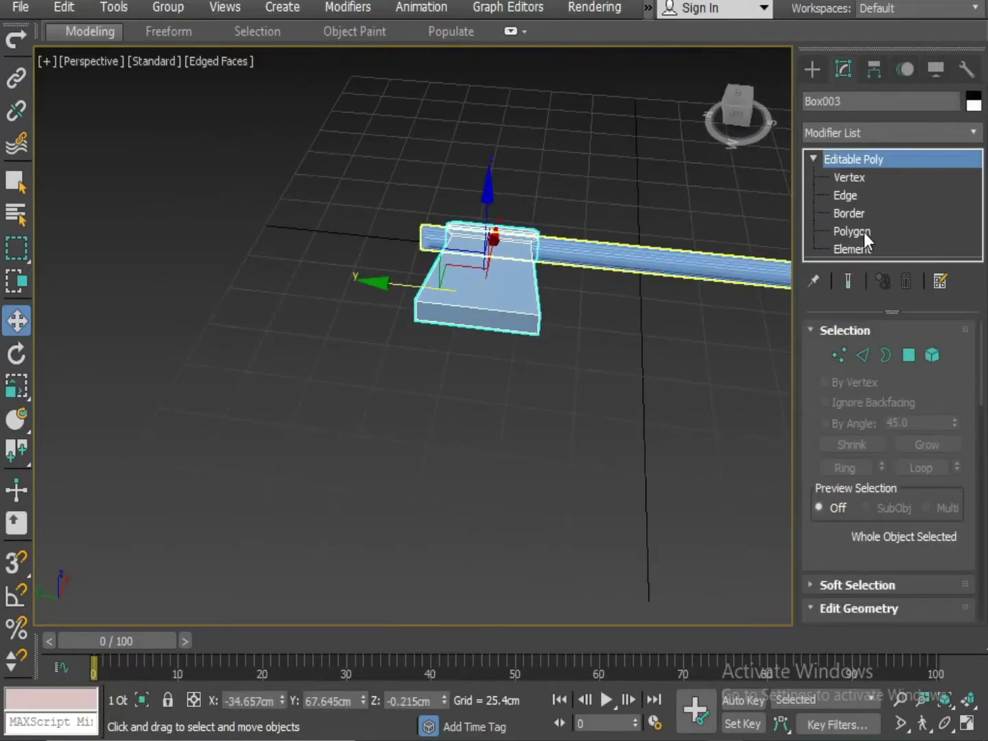
left_click(864, 231)
left_click(452, 320)
middle_click_drag(479, 376, 479, 444)
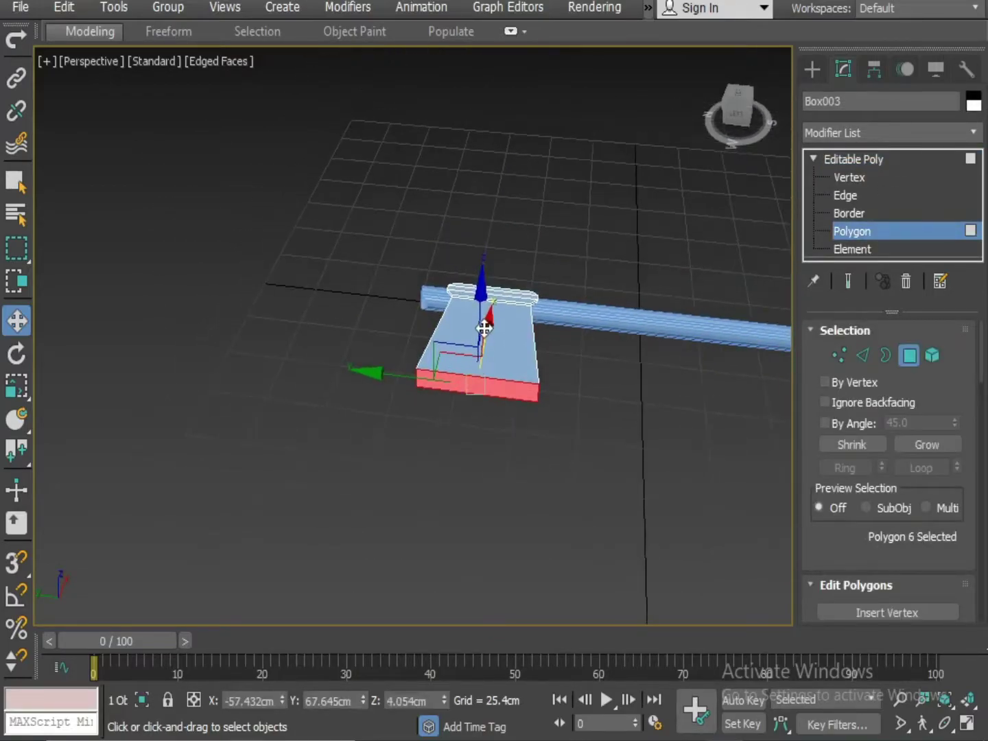
key("r")
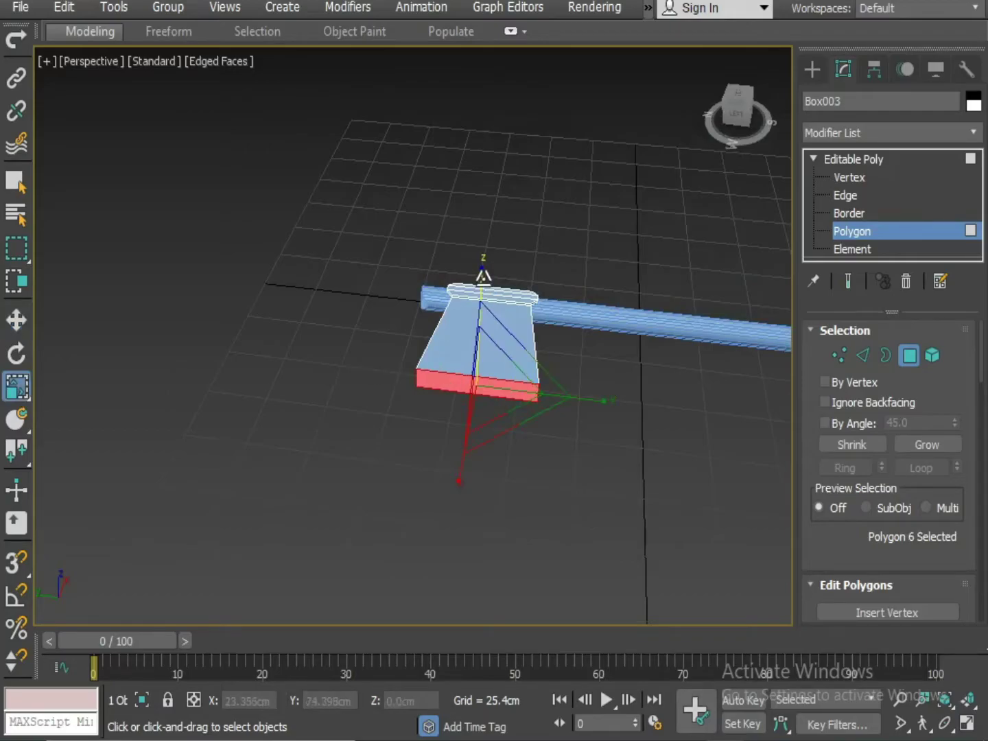
left_click_drag(484, 276, 473, 429)
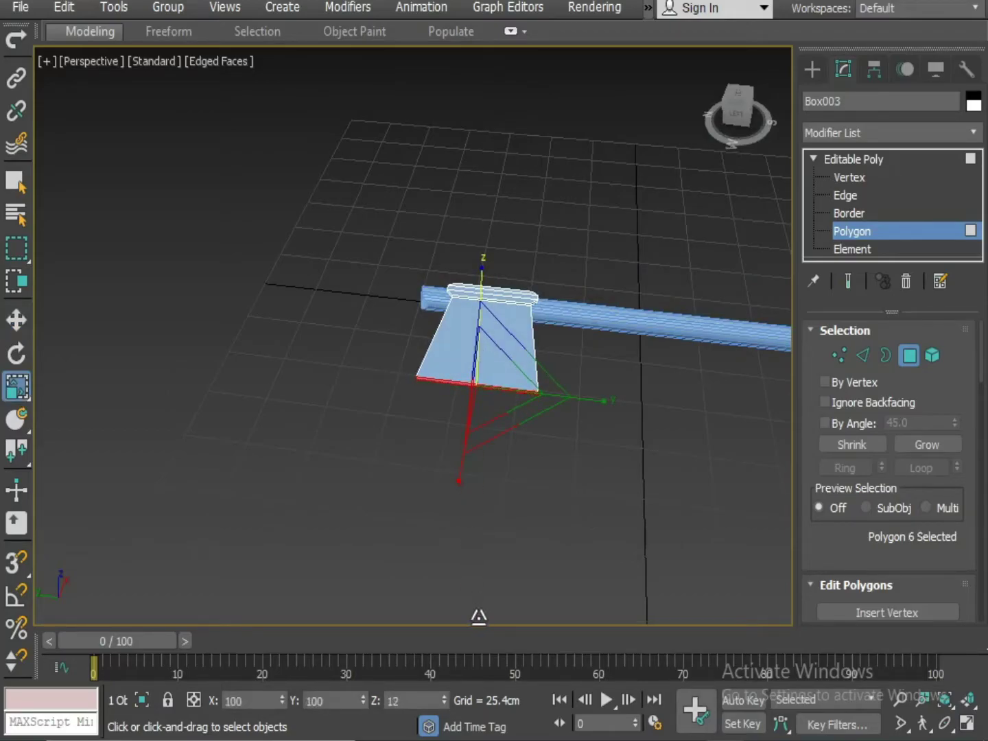
Step: Insert a Swift Loop across the middle of the axe head, parallel to the cutting edge
middle_click_drag(479, 617, 493, 354, "alt")
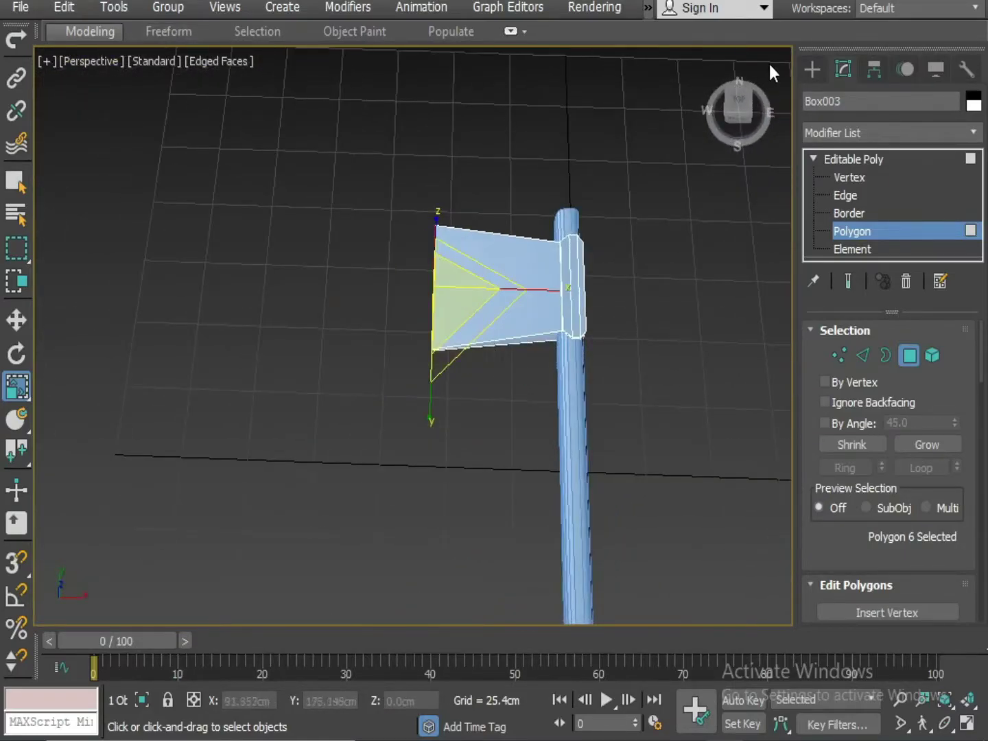
left_click(93, 31)
mouse_move(641, 66)
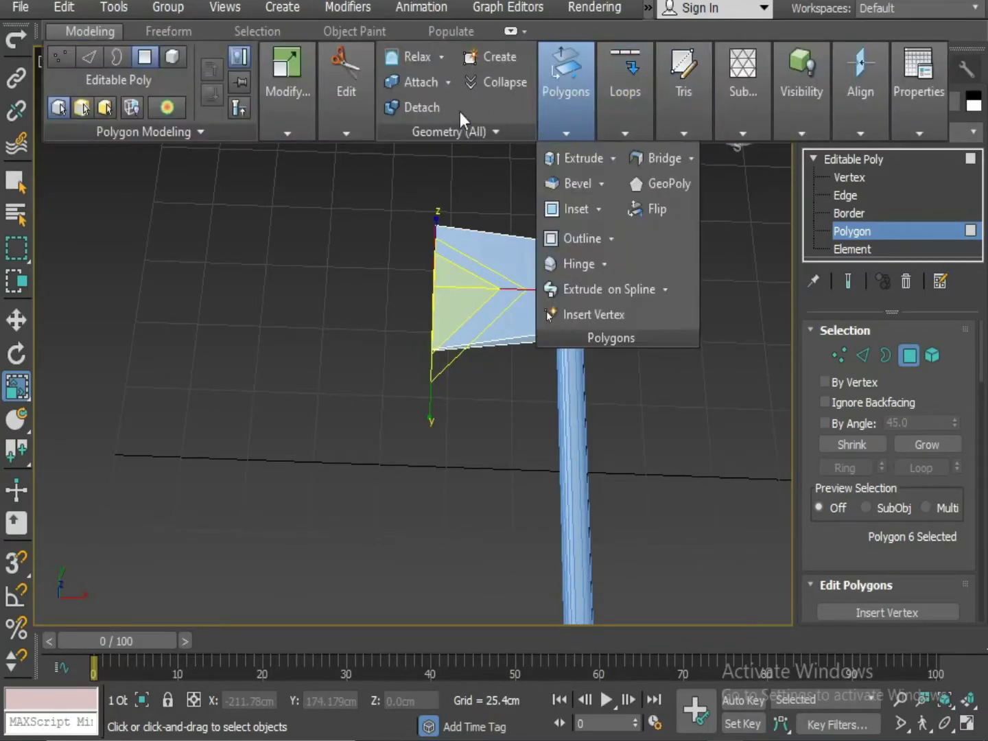
mouse_move(361, 101)
left_click(567, 164)
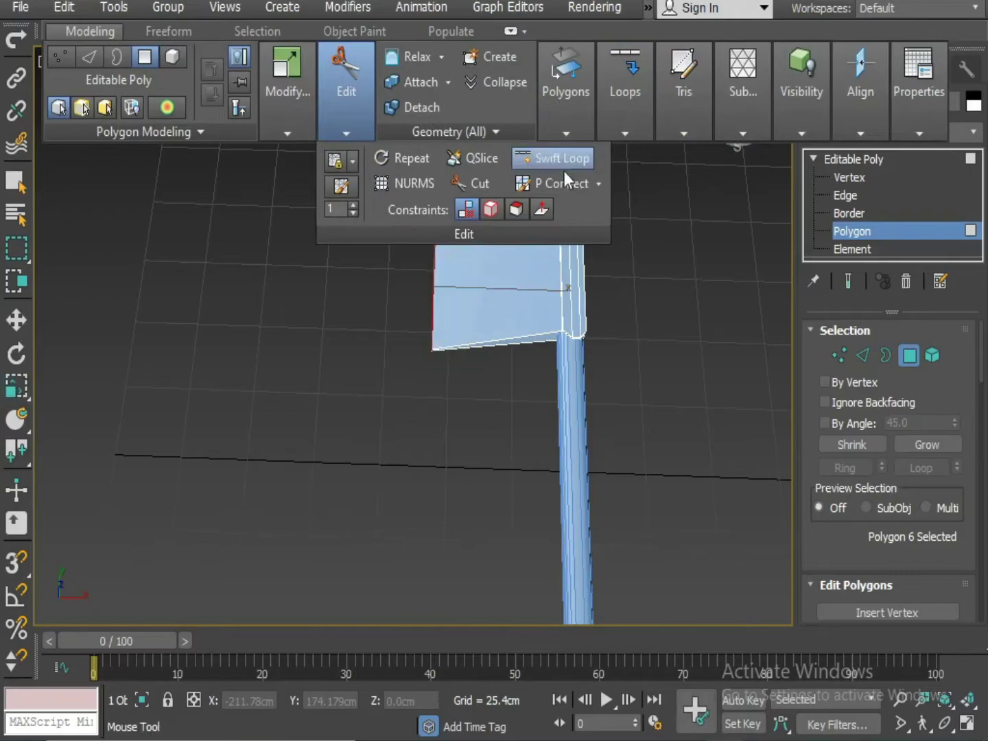
middle_click_drag(501, 384, 466, 559)
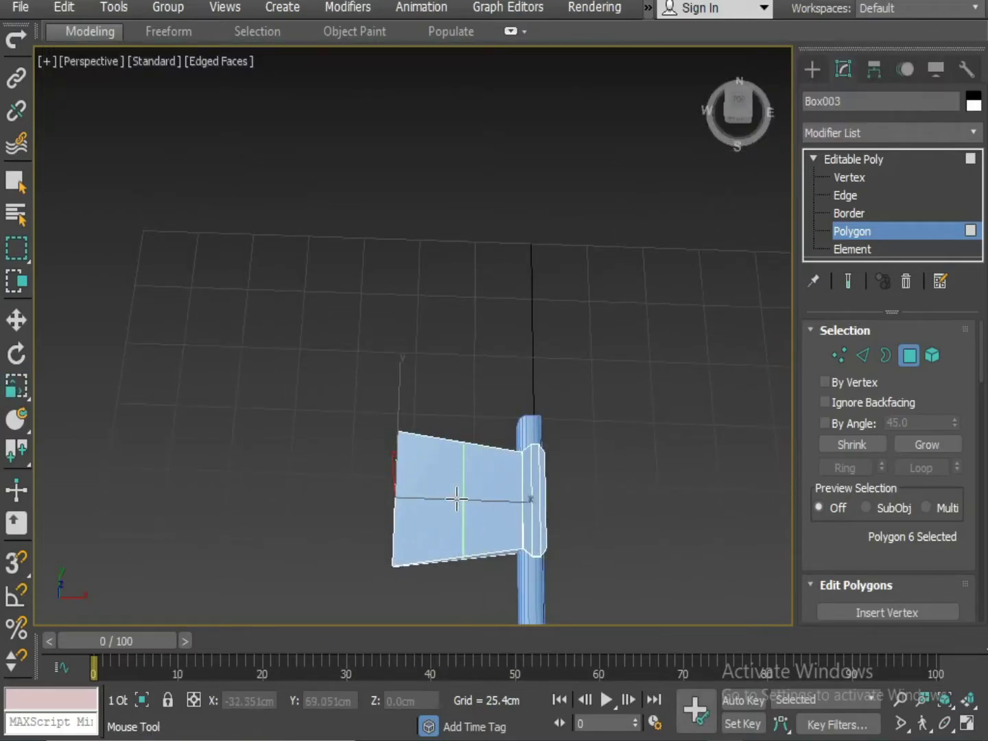
left_click(456, 499)
right_click(744, 482)
Step: Scale the new edge loop down along Y to narrow the middle of the head
middle_click_drag(745, 482, 743, 441)
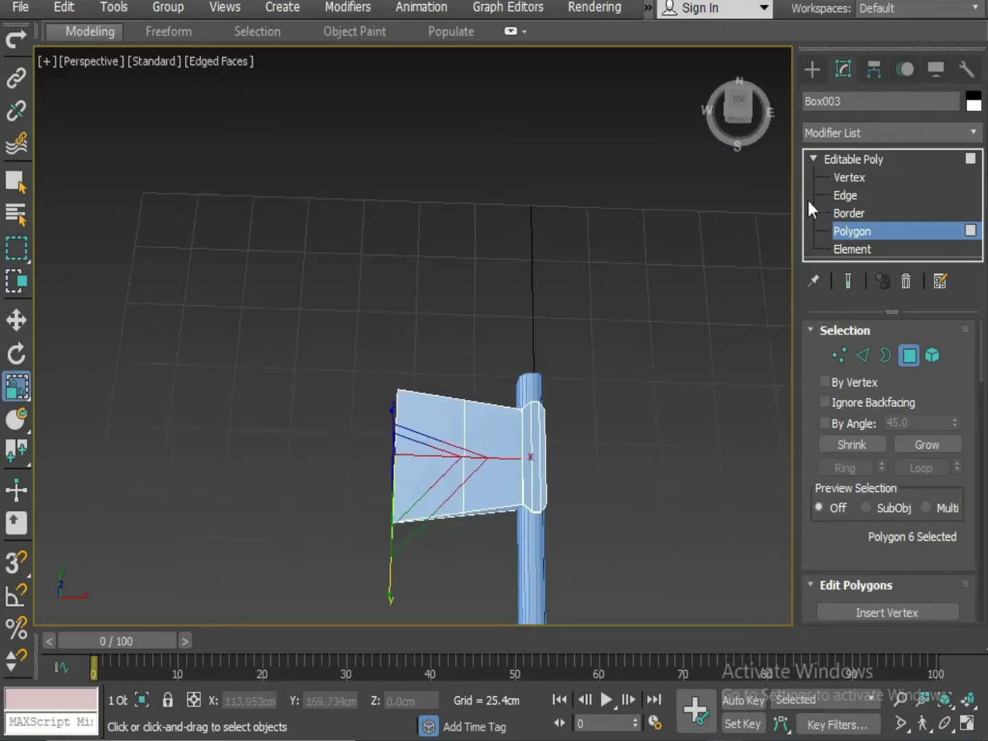
left_click(848, 194)
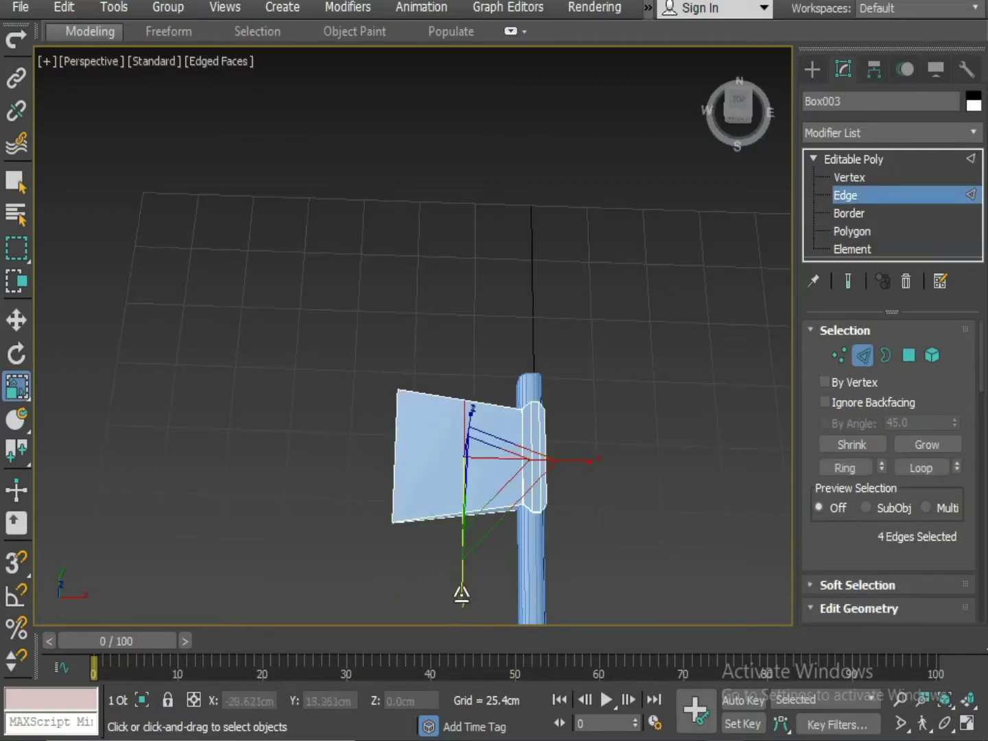
left_click_drag(462, 595, 461, 578)
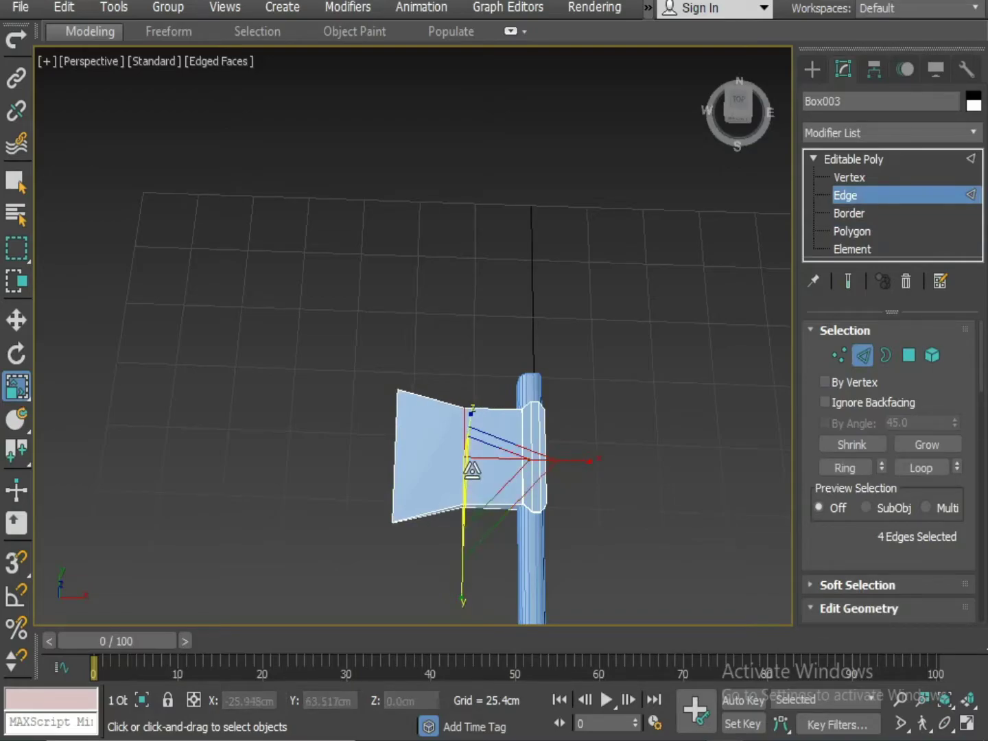
Step: Chamfer the head's middle edge loop by about 9.46 cm with 4 segments to curve the flare, and deselect it
right_click(472, 471)
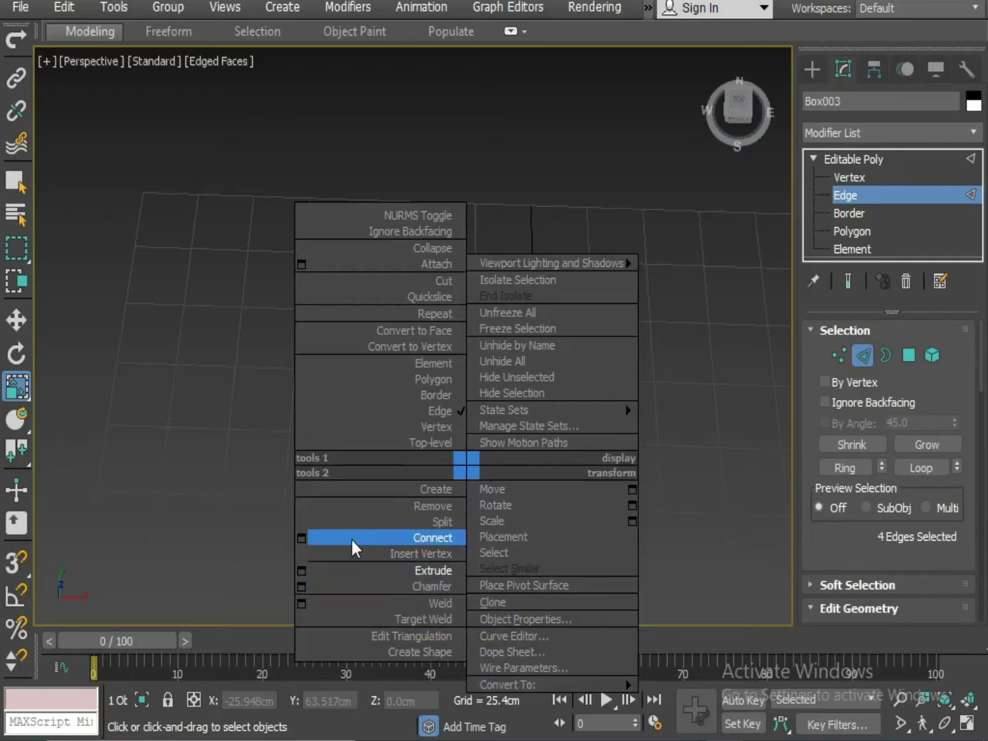
left_click(302, 587)
middle_click_drag(337, 563, 187, 584)
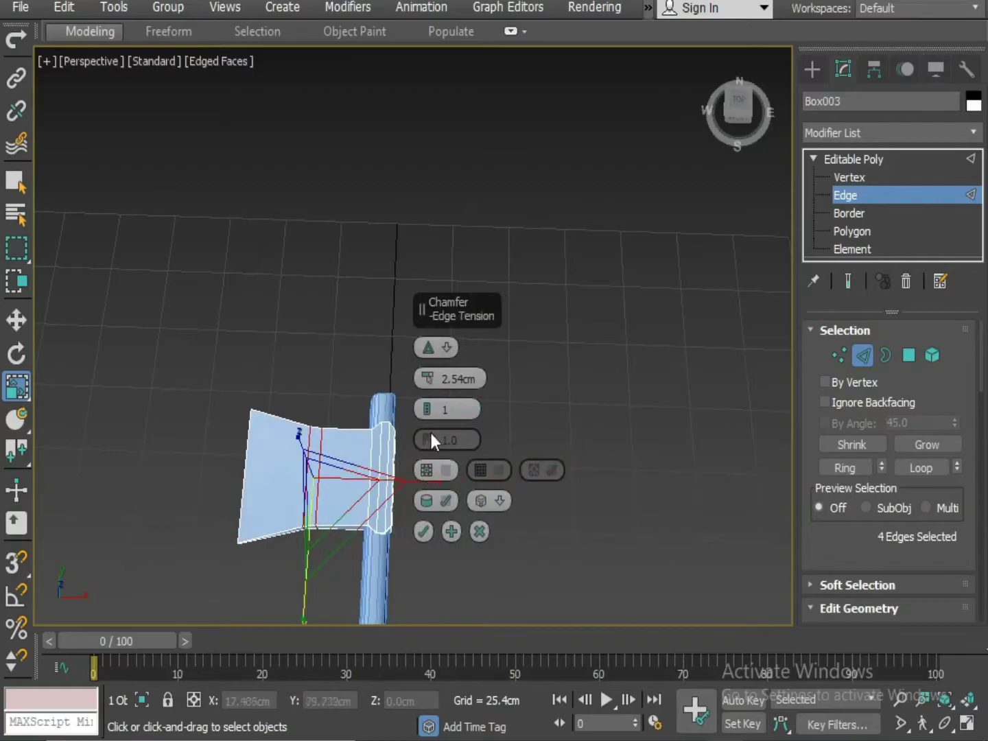
left_click_drag(427, 374, 428, 404)
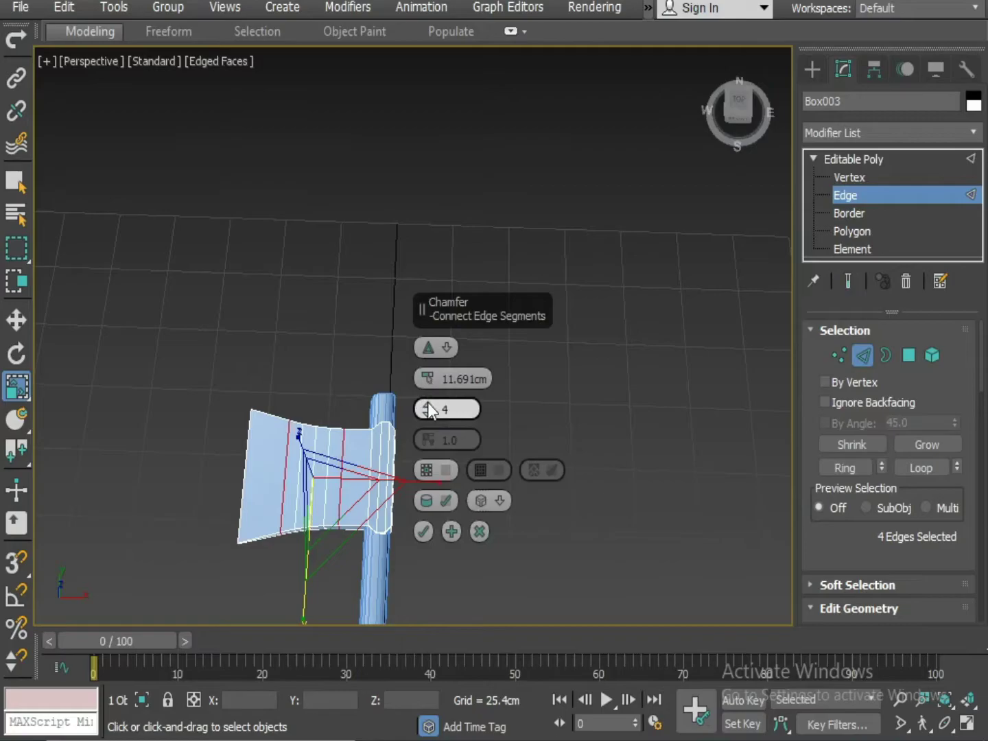
double_click(451, 376)
type("10")
key("Return")
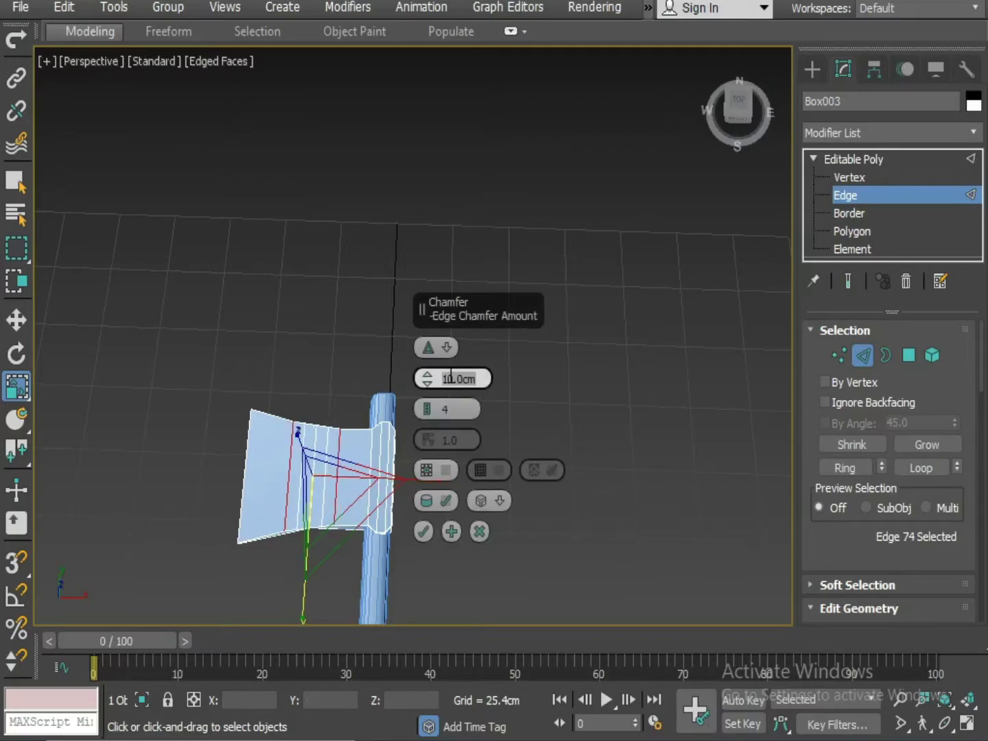
middle_click_drag(195, 275, 309, 288, "alt")
mouse_move(427, 379)
left_mouse_down()
mouse_move(427, 396)
mouse_move(418, 382)
left_mouse_up()
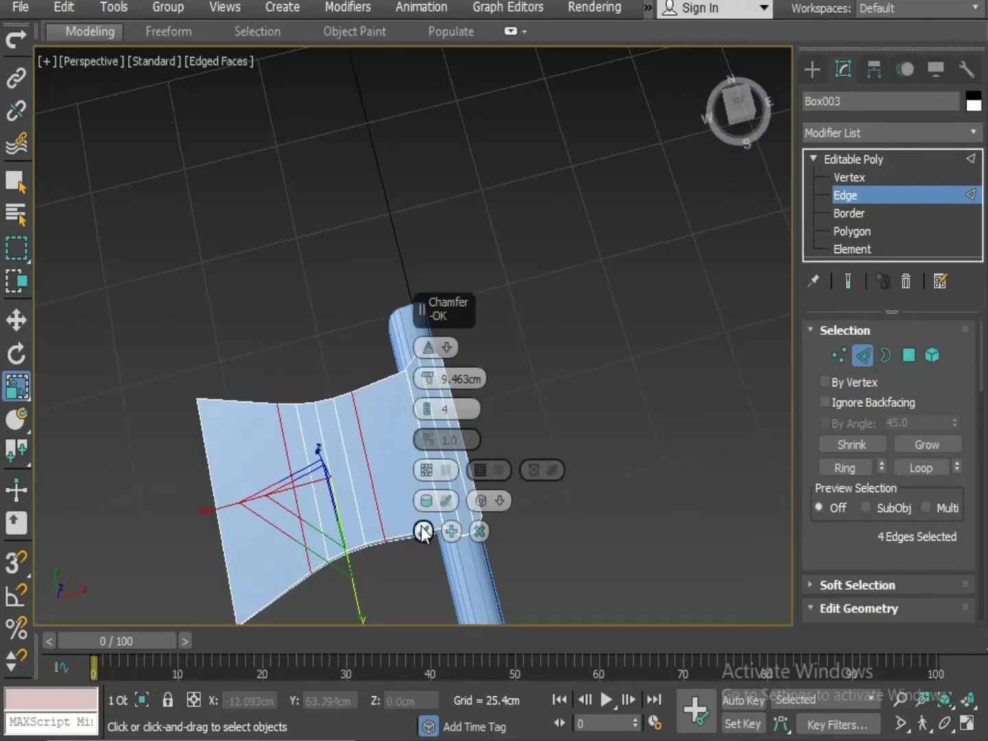
left_click(423, 531)
left_click(506, 526)
Step: Target-weld the two vertices at each end of the cutting edge to bring the blade to a sharp edge
scroll(506, 526, "down", 4)
middle_click_drag(506, 525, 536, 494, "alt")
scroll(479, 339, "up", 6)
key("1")
right_click(480, 339)
left_click(412, 439)
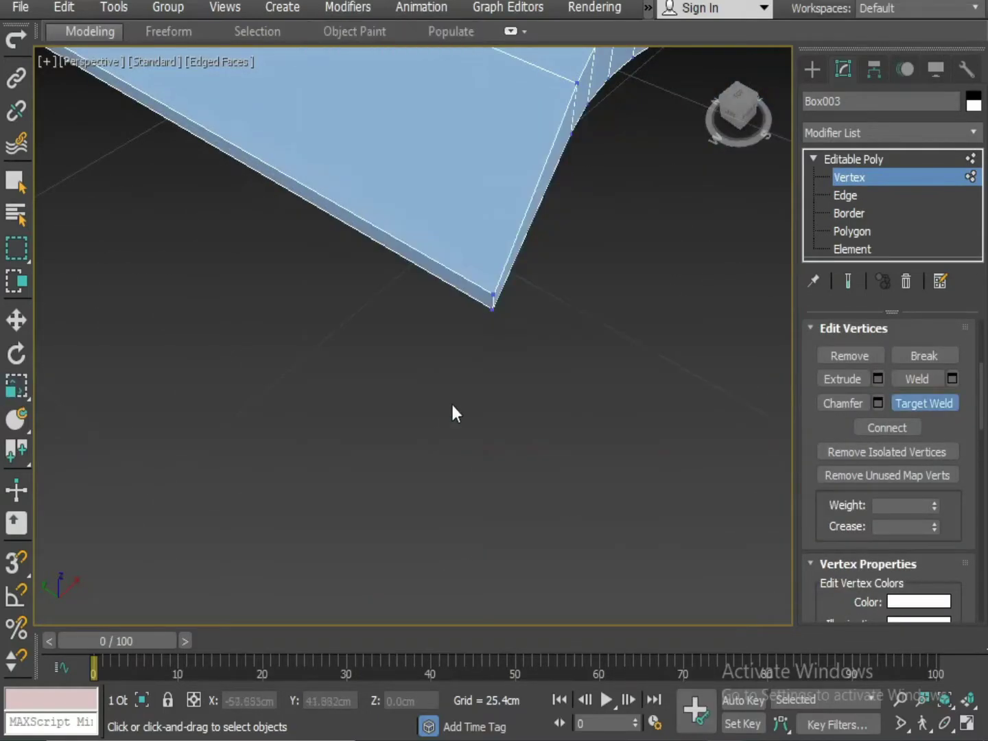
left_click(495, 295)
left_click(492, 309)
middle_click_drag(342, 295, 724, 581)
middle_click_drag(386, 380, 467, 383, "alt")
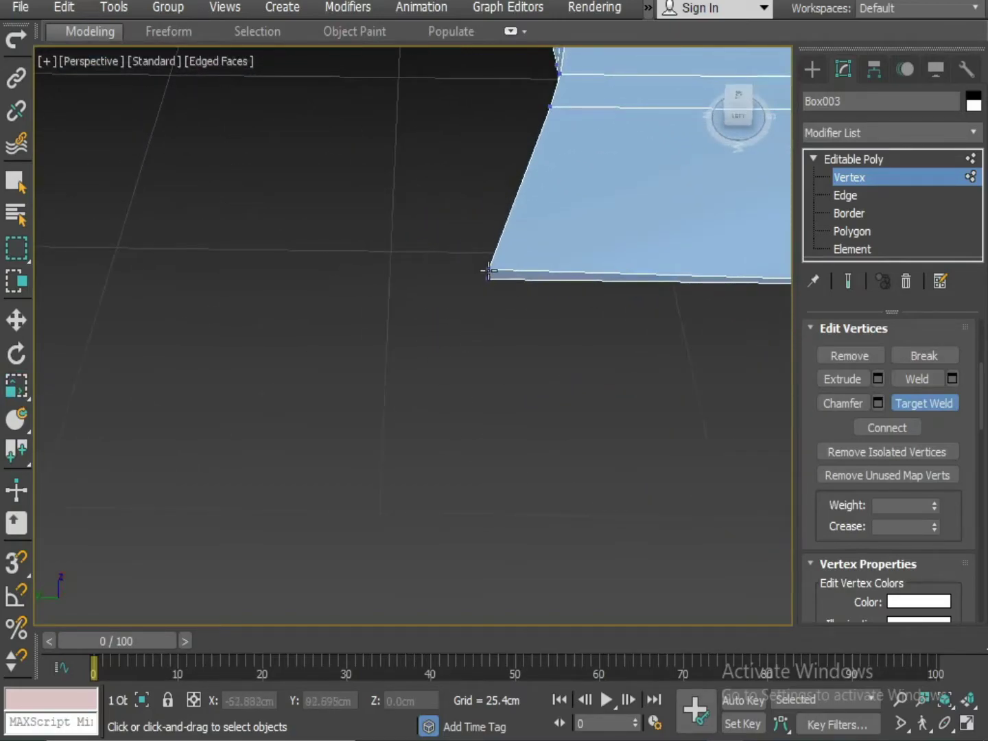
left_click(489, 271)
left_click(488, 280)
scroll(492, 291, "down", 3)
middle_click_drag(521, 354, 316, 471)
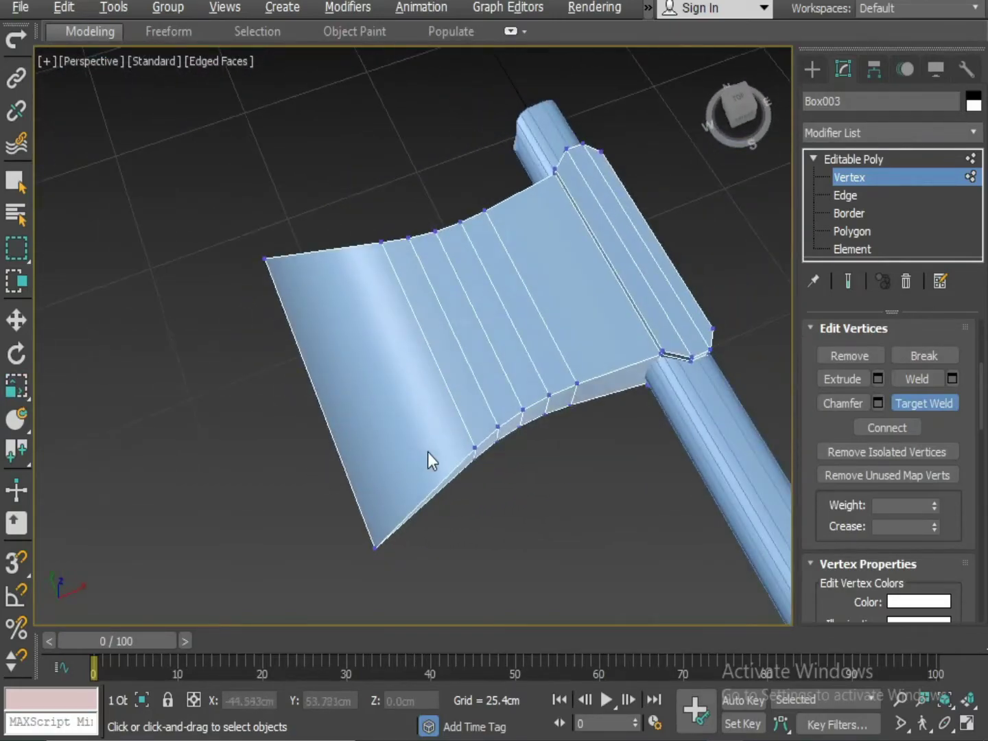
Step: Select all polygons of the head, clear their smoothing groups and auto-smooth them at 45, and deselect them
middle_click_drag(428, 453, 660, 317, "alt")
left_click(850, 248)
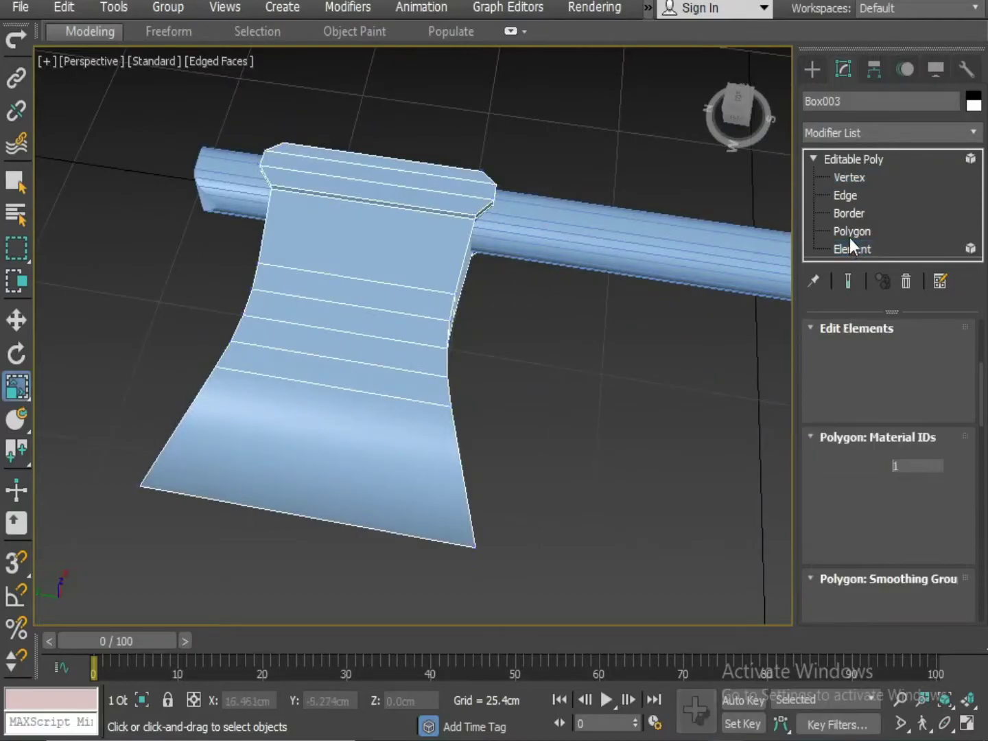
left_click(849, 233)
key("r")
scroll(508, 363, "down", 4)
left_click_drag(522, 241, 355, 477)
left_click_drag(983, 396, 981, 448)
left_click(933, 483)
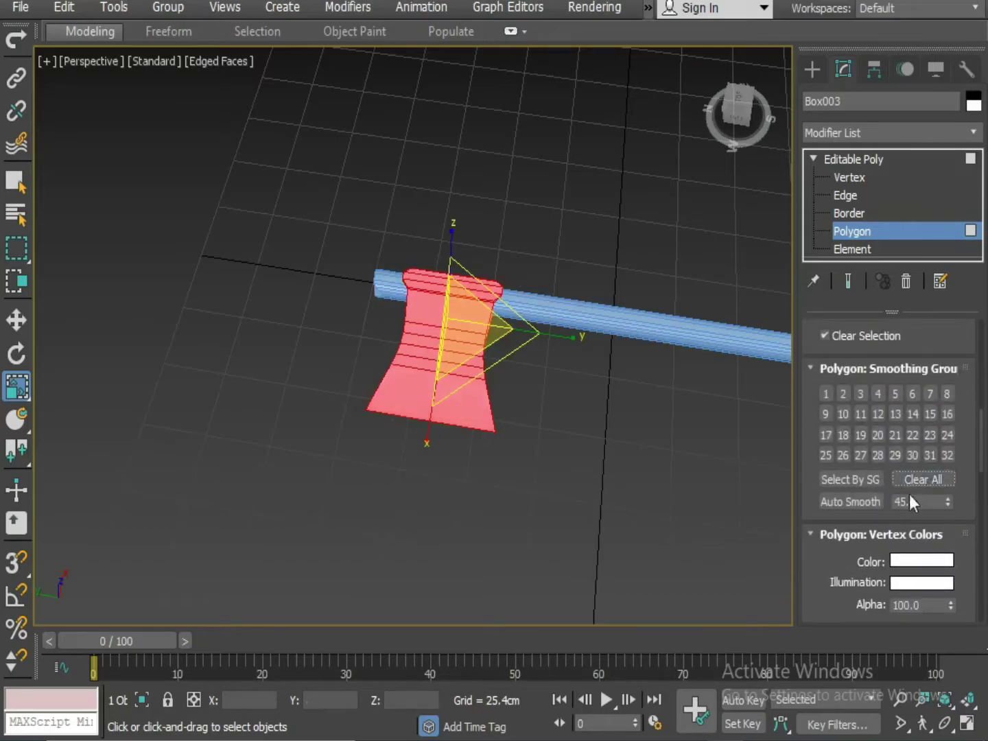
left_click(864, 499)
left_click(448, 447)
middle_click_drag(447, 446, 369, 432, "alt")
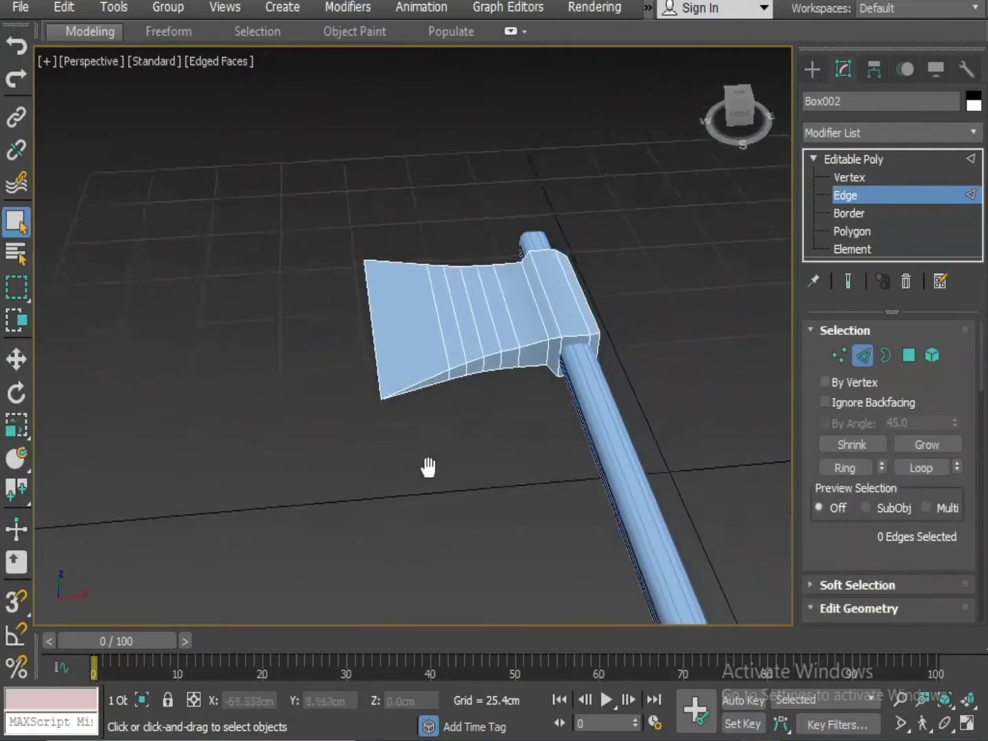
middle_click_drag(429, 467, 418, 488)
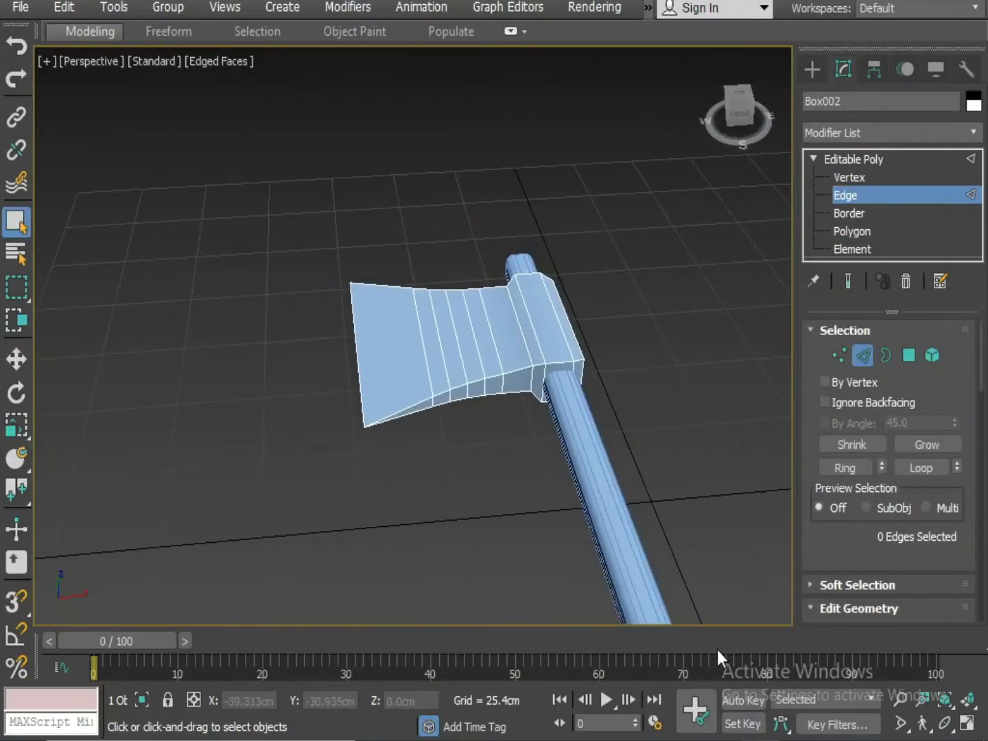
scroll(493, 454, "down", 2)
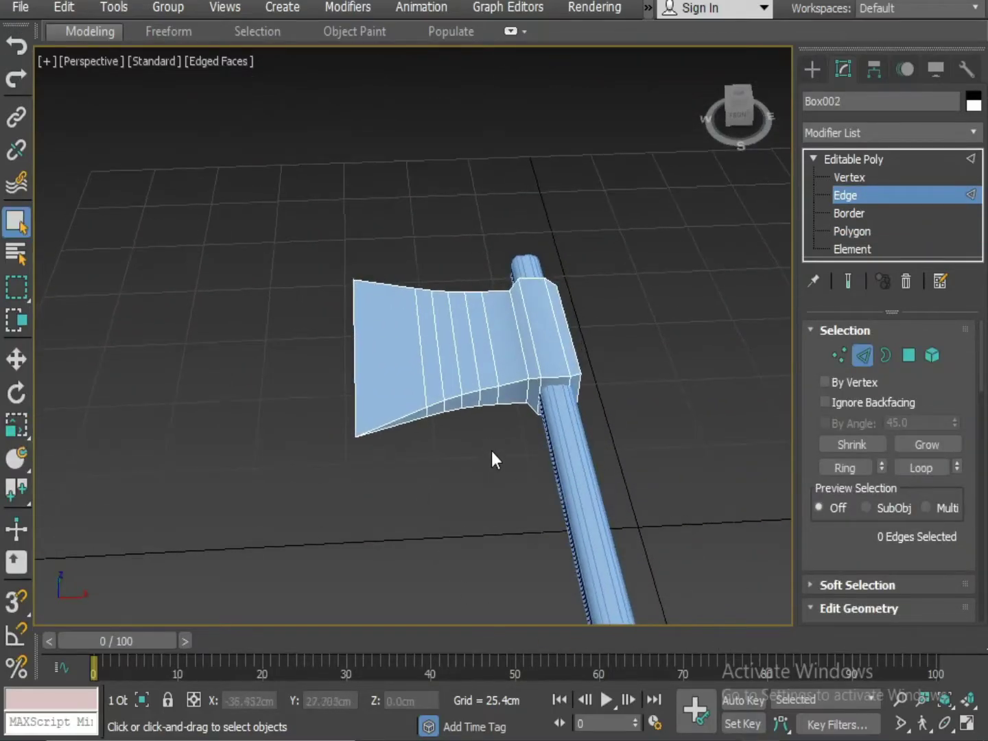
scroll(491, 451, "up", 3)
scroll(490, 451, "down", 4)
scroll(492, 450, "up", 6)
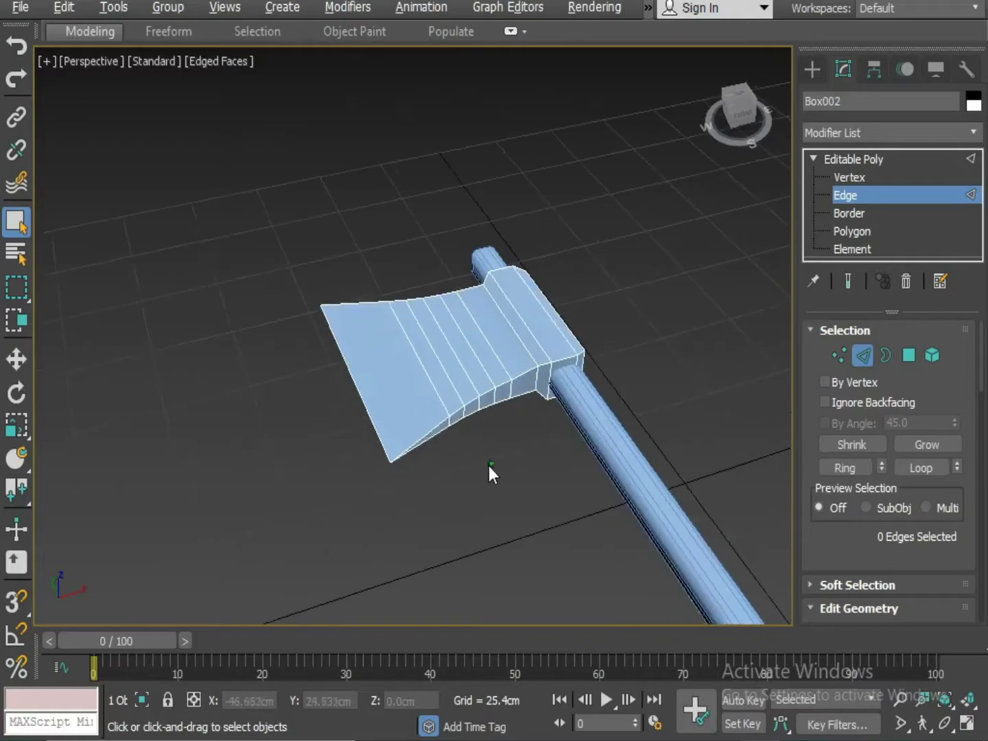
Step: Select the four side edges of the blade's outermost section and connect them with 1 segment and a slide of -56
middle_click_drag(446, 461, 464, 317)
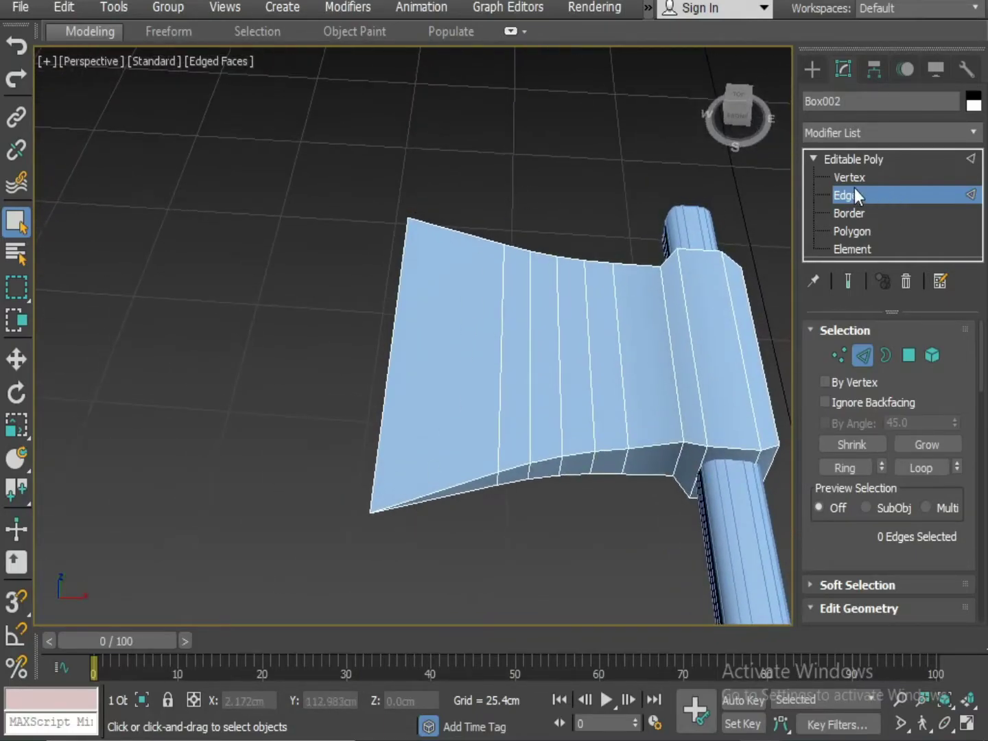
left_click(457, 232)
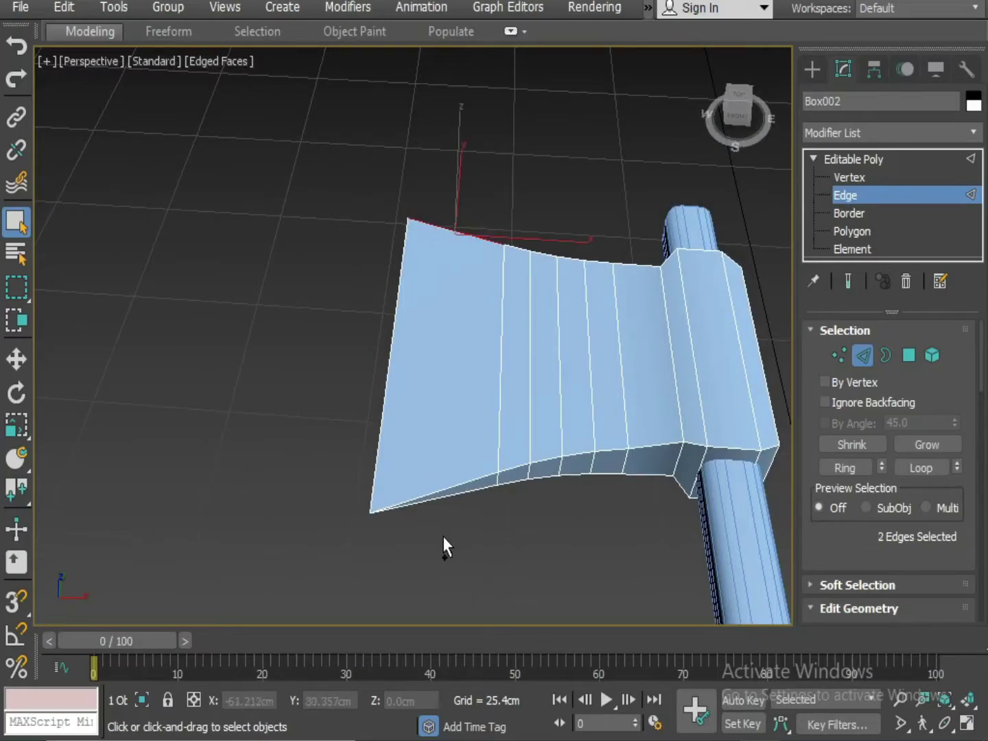
left_click_drag(442, 536, 421, 448, "ctrl")
middle_click_drag(438, 451, 464, 492)
middle_click_drag(464, 492, 475, 487, "alt")
scroll(477, 484, "up", 2)
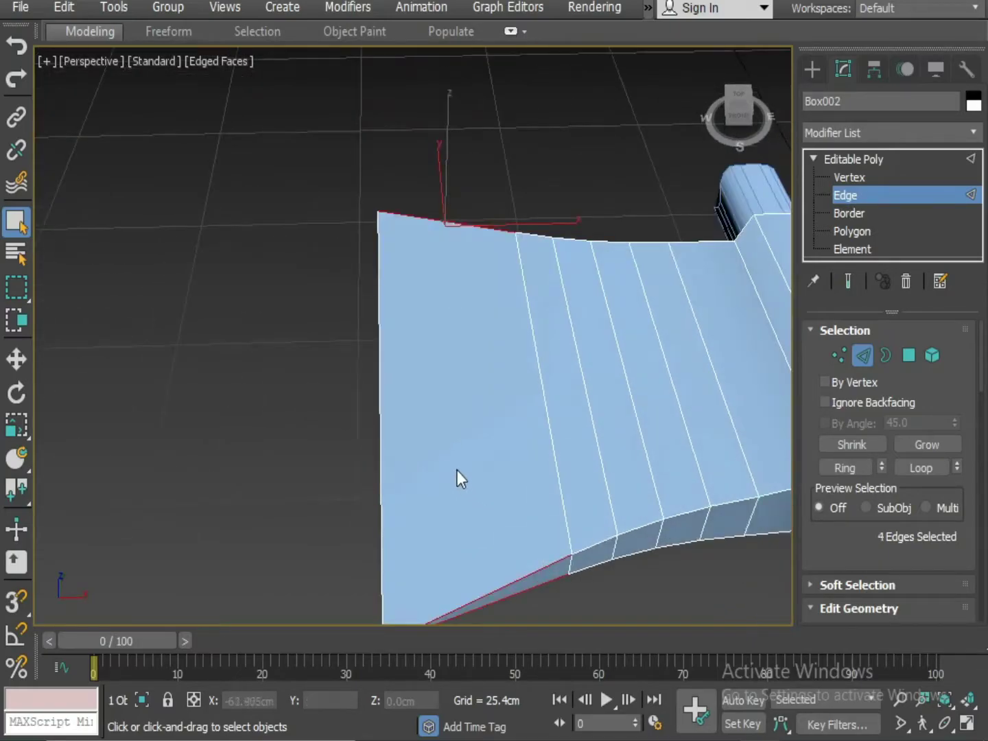
right_click(446, 417)
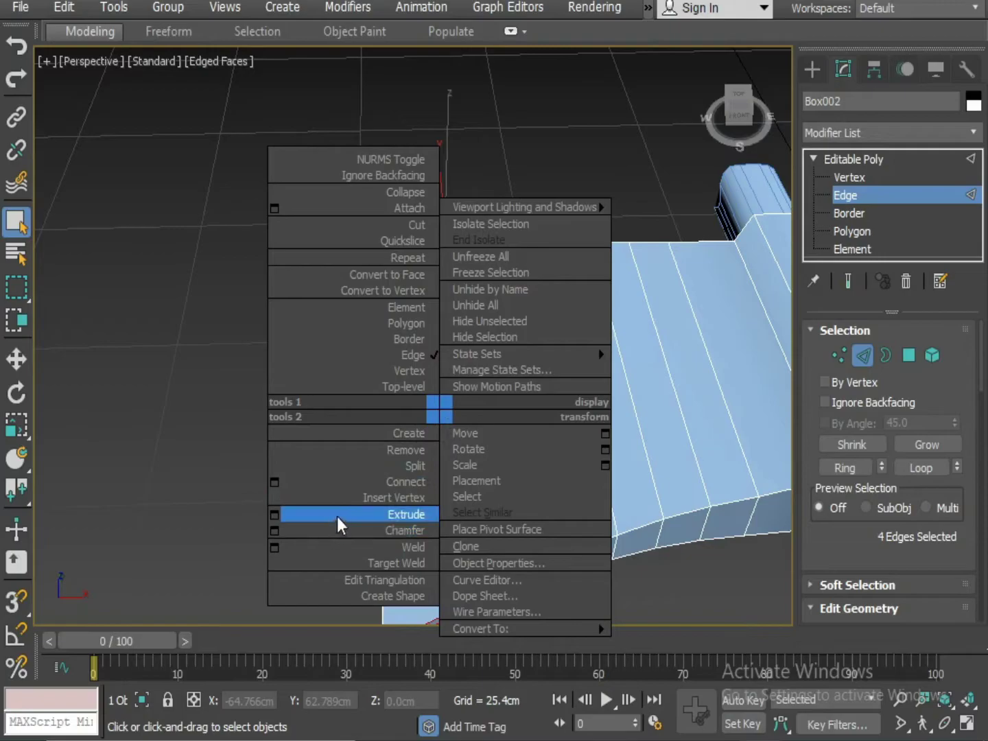
left_click(284, 485)
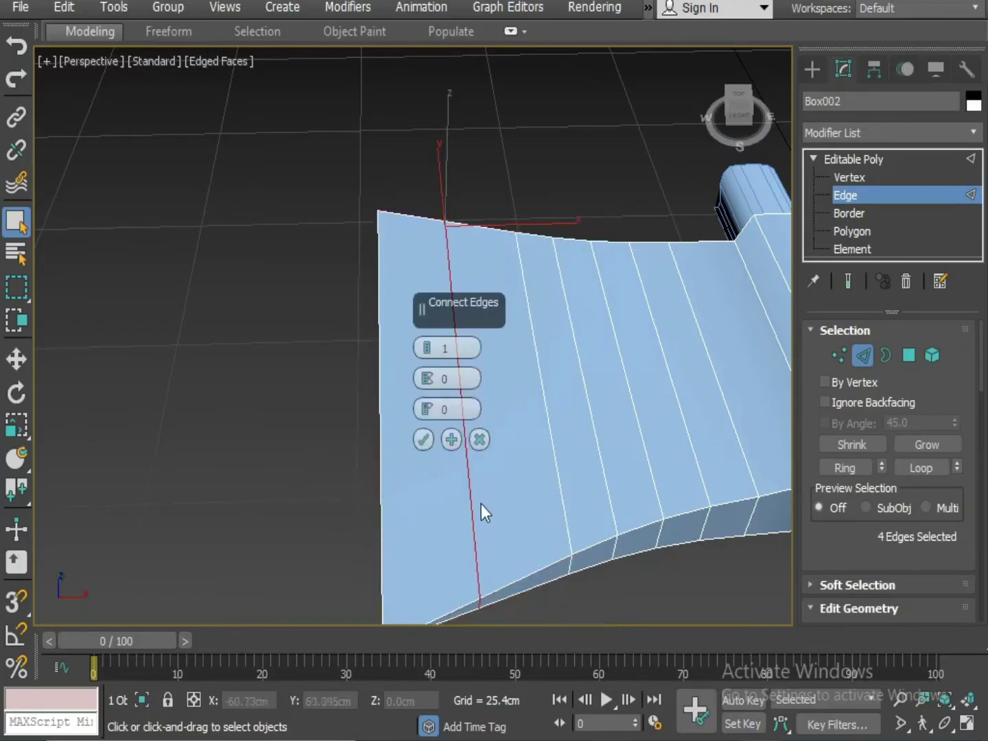
left_click_drag(430, 412, 357, 651)
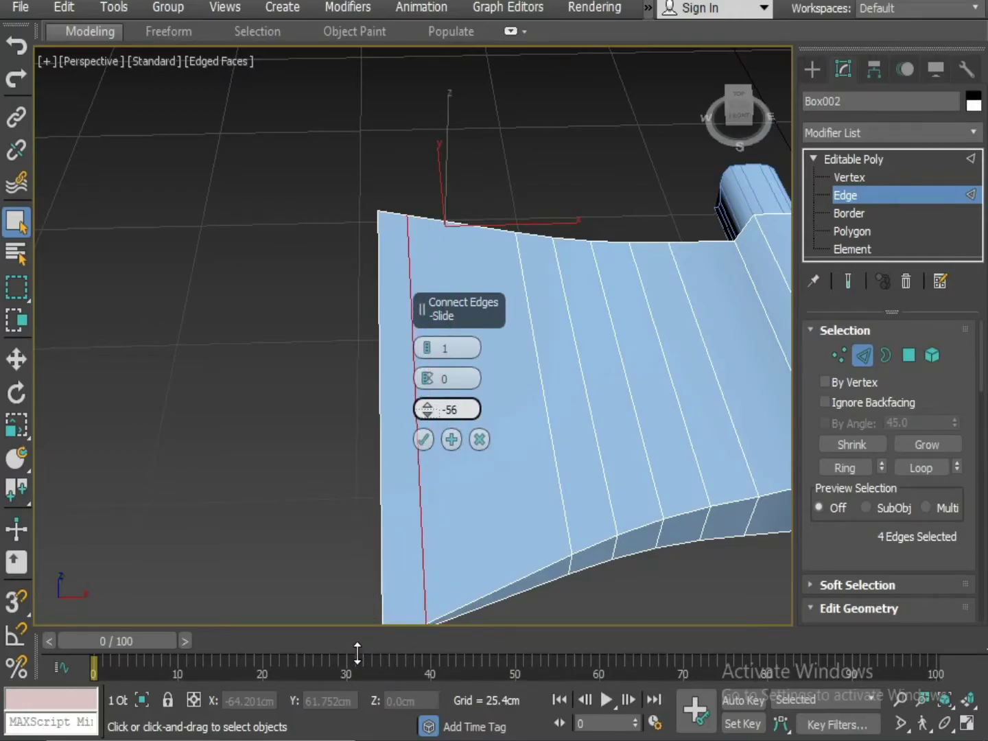
left_click(423, 440)
middle_click_drag(436, 489, 481, 408)
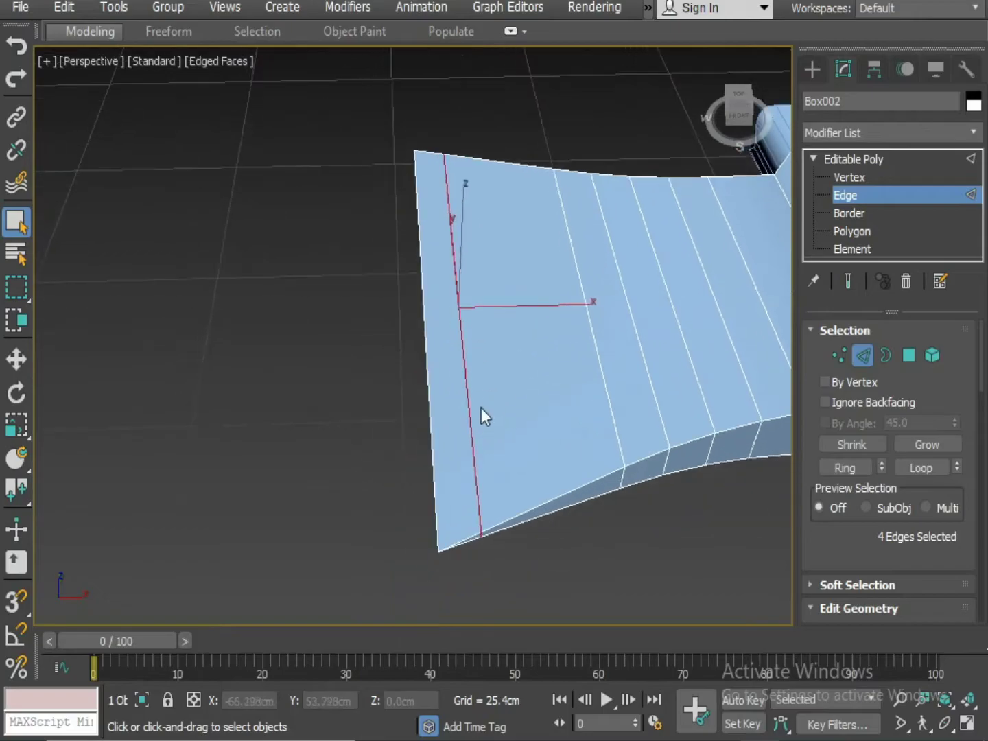
left_click(535, 604)
Step: Chamfer the new edge loop near the cutting edge by a small amount with 2 segments
scroll(472, 476, "down", 2)
double_click(470, 438)
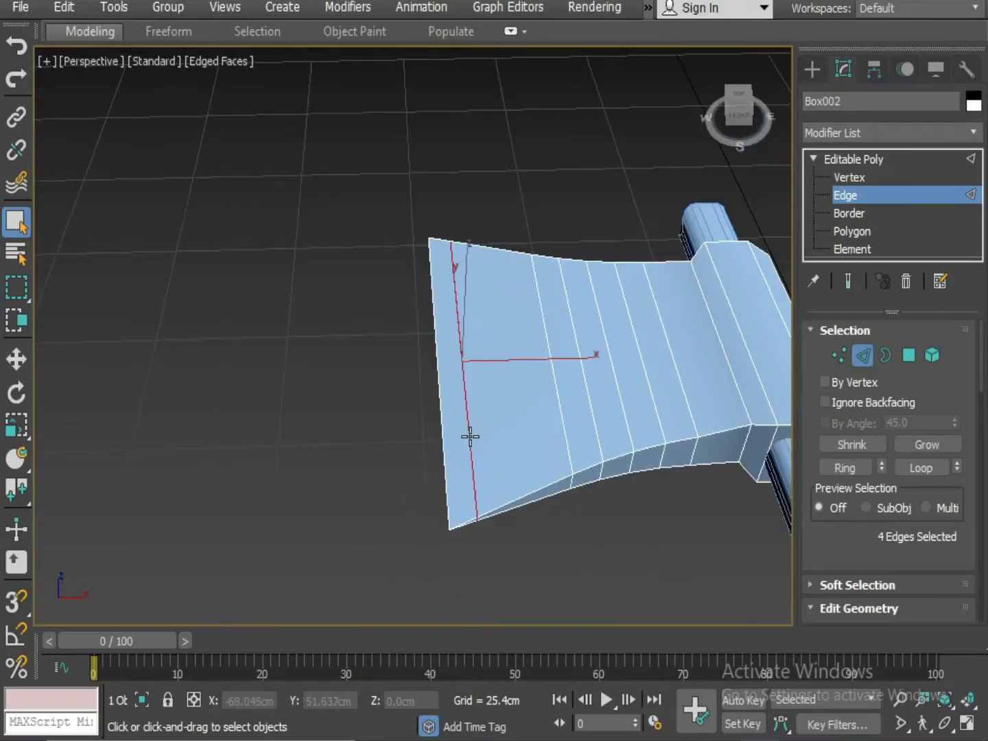
mouse_move(473, 454)
middle_mouse_down("alt")
mouse_move(465, 413)
mouse_move(473, 467)
middle_mouse_up("alt")
right_click(467, 444)
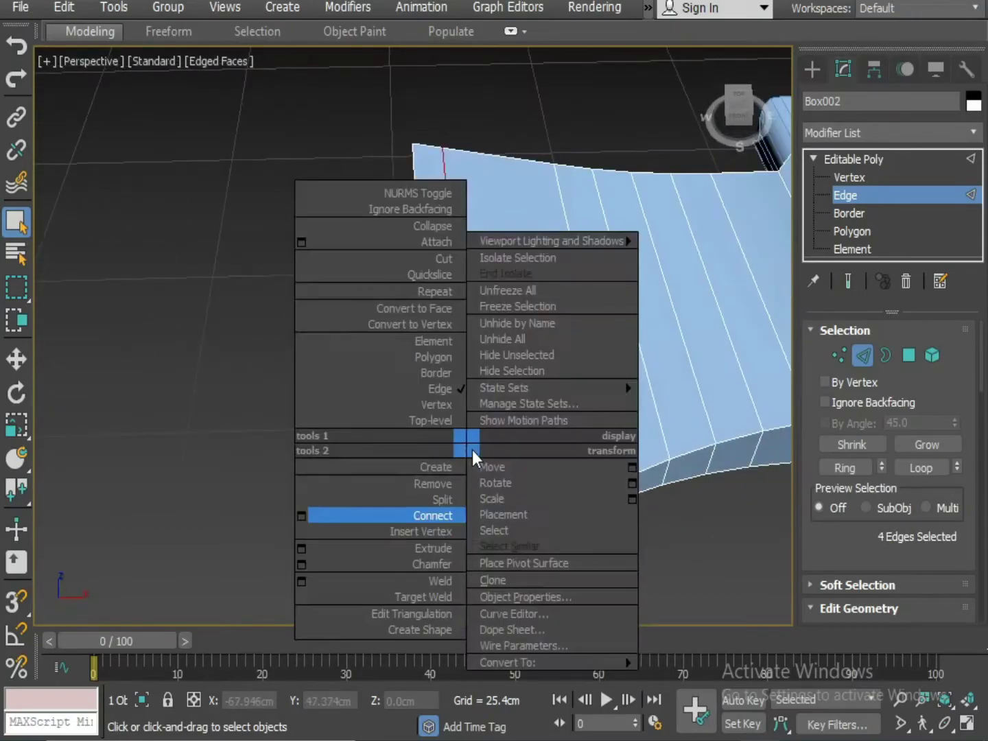
left_click(302, 566)
middle_click_drag(388, 535, 327, 554)
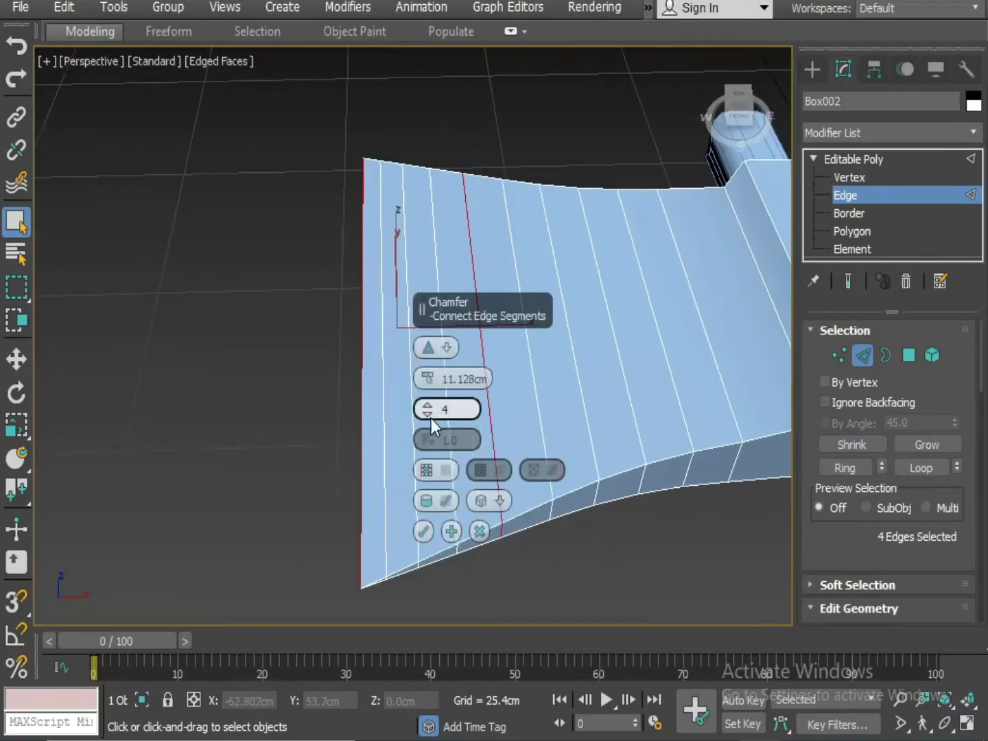
left_click(429, 414)
left_click(428, 413)
mouse_move(429, 381)
left_mouse_down()
mouse_move(426, 411)
mouse_move(427, 386)
left_mouse_up()
left_click(424, 533)
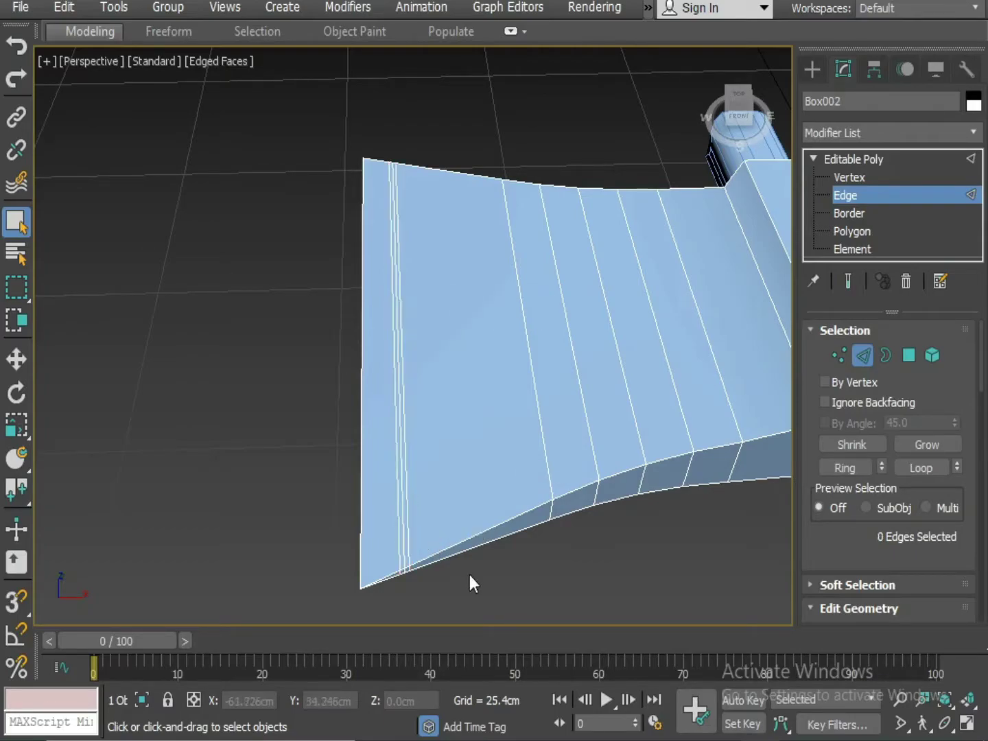
Step: Select the middle loop of the narrow chamfer near the cutting edge and scale it to 127% along Z
middle_click_drag(397, 447, 430, 447, "alt")
left_click(392, 458)
double_click(398, 461)
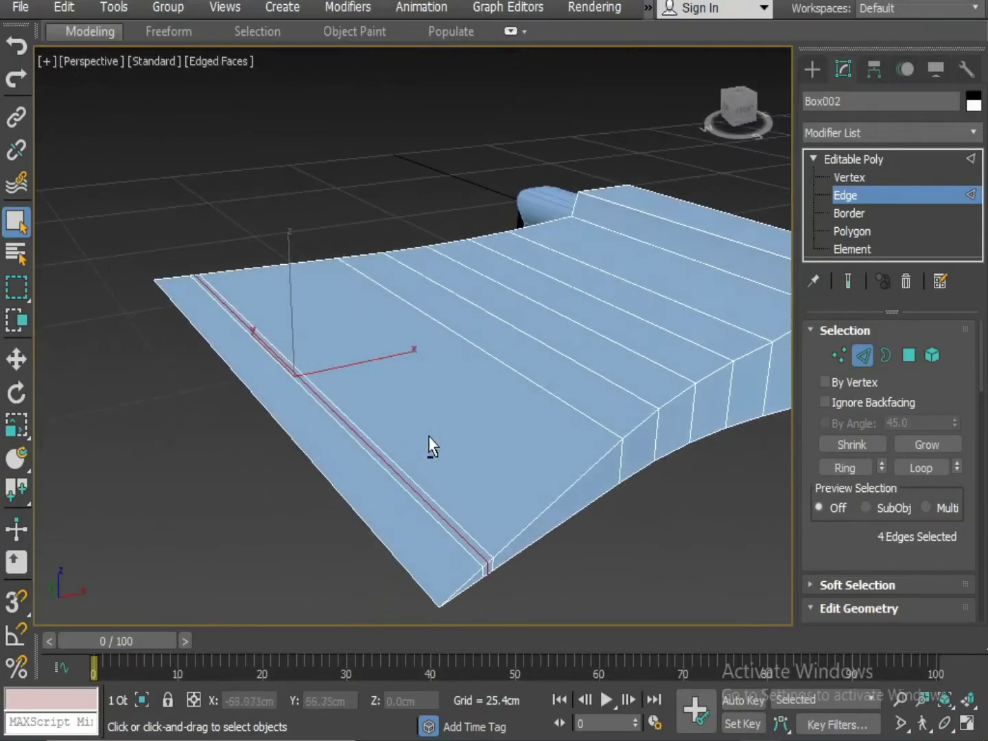
key("r")
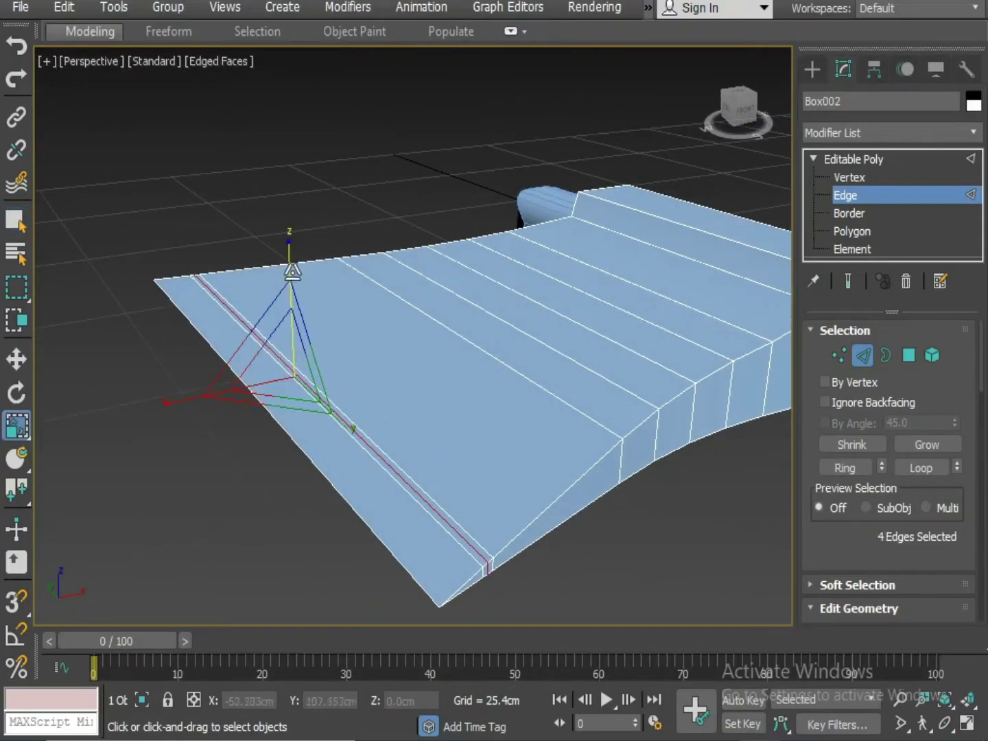
left_click_drag(289, 251, 289, 250)
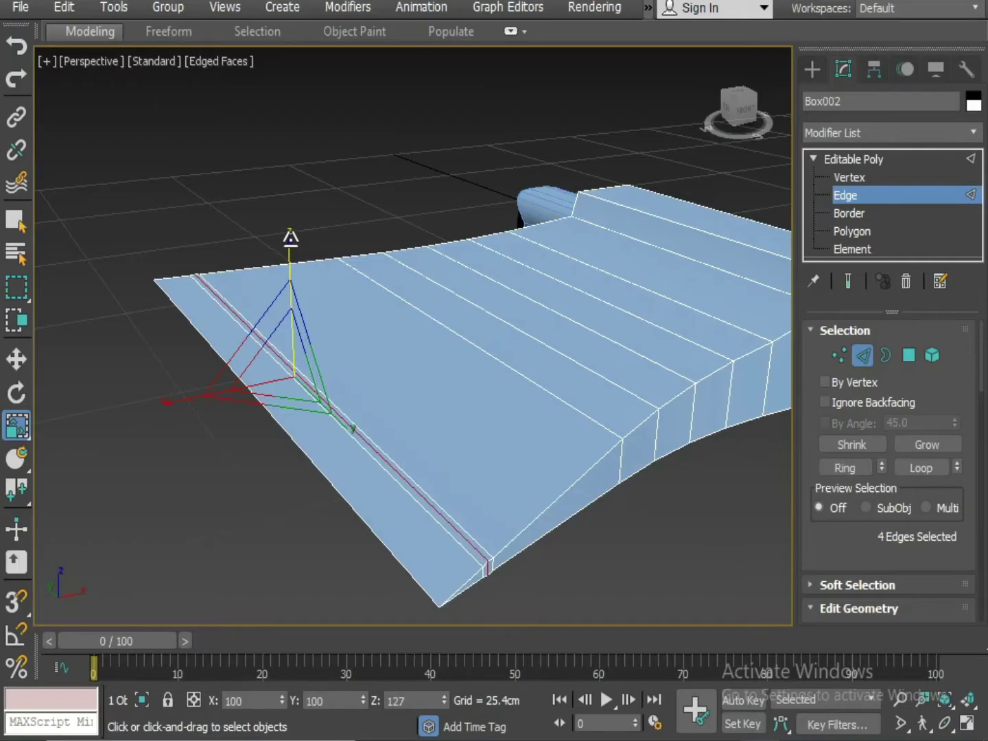
Step: Select the upper edge where the blade meets the socket, plus the upper edges of one socket end and the socket's back
left_click(613, 546)
scroll(614, 547, "down", 3)
middle_click_drag(603, 539, 491, 416)
scroll(558, 540, "up", 3)
scroll(496, 453, "down", 3)
left_click(495, 443)
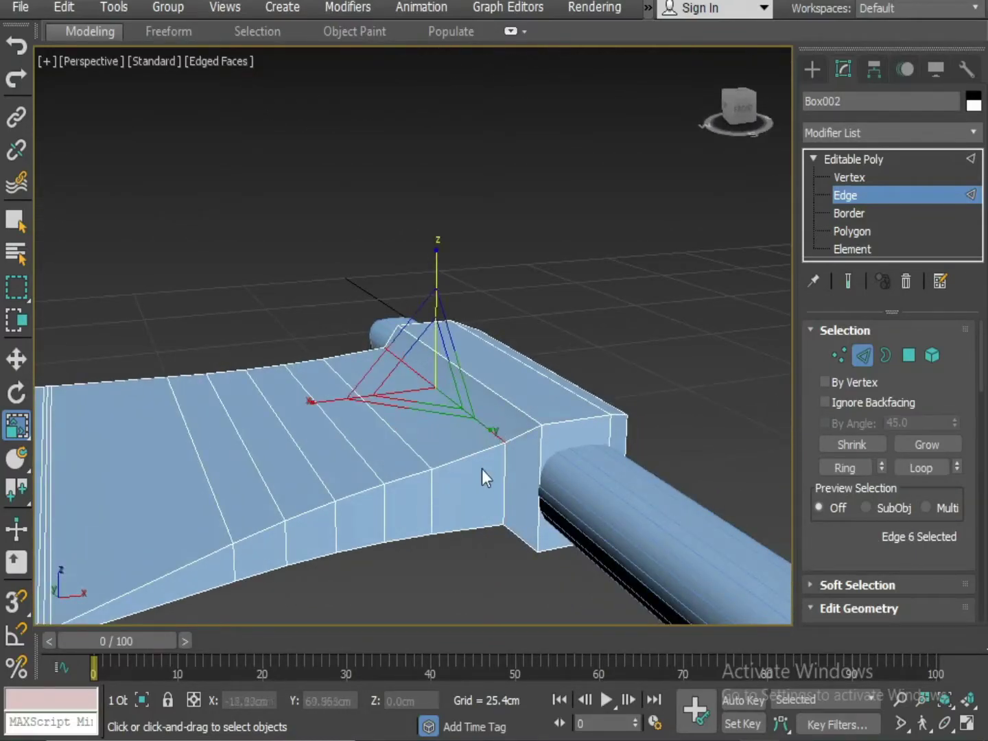
mouse_move(538, 460)
middle_mouse_down("alt")
mouse_move(481, 488)
mouse_move(536, 451)
middle_mouse_up("alt")
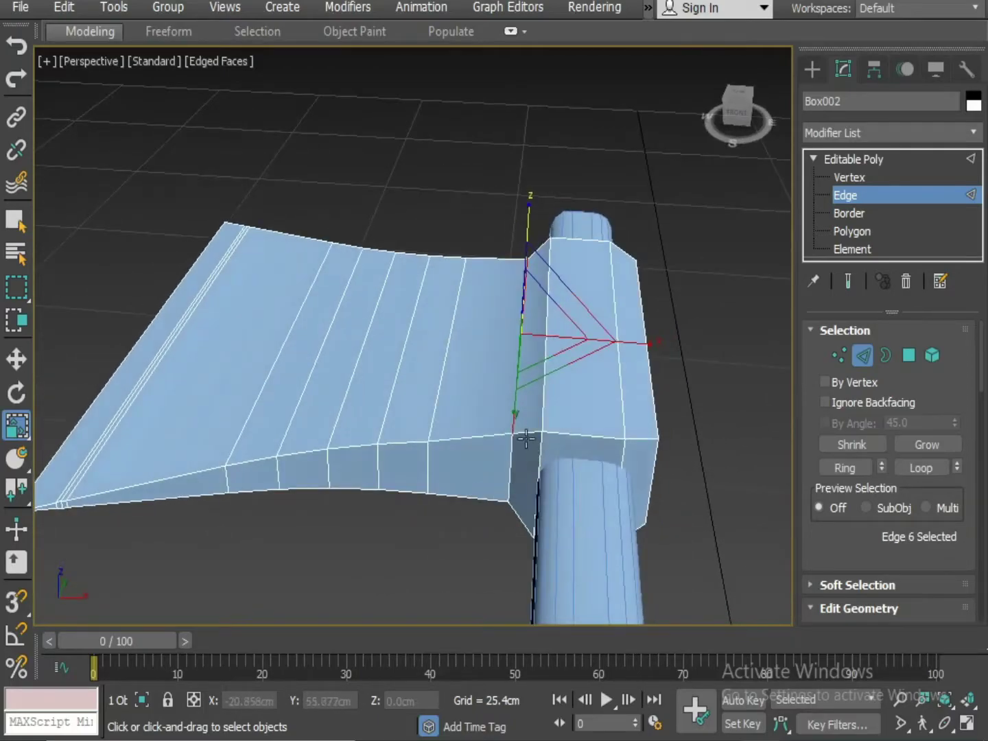
left_click(558, 430, "ctrl")
left_click(656, 449, "ctrl")
left_click(647, 465, "ctrl")
middle_click_drag(647, 465, 472, 474, "alt")
left_click(627, 480, "ctrl")
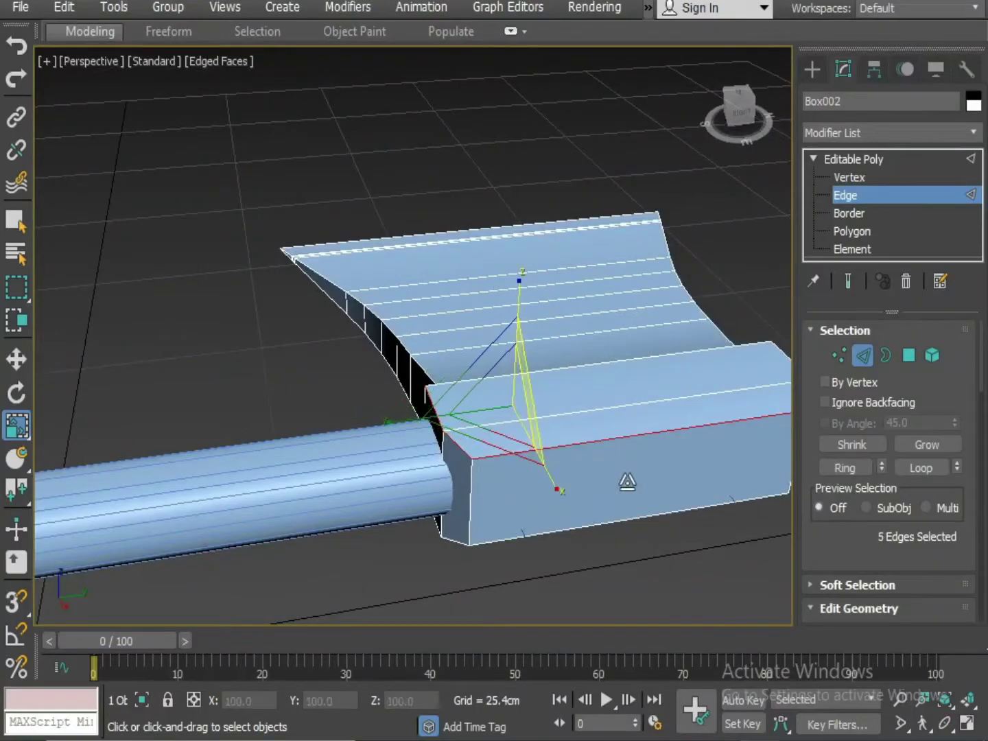
Step: Add the upper edges of the socket's other end to the selection, completing the outline around the socket's top face
mouse_move(626, 479)
middle_mouse_down("alt")
mouse_move(410, 525)
mouse_move(495, 487)
mouse_move(626, 485)
middle_mouse_up("alt")
left_click(650, 489, "ctrl")
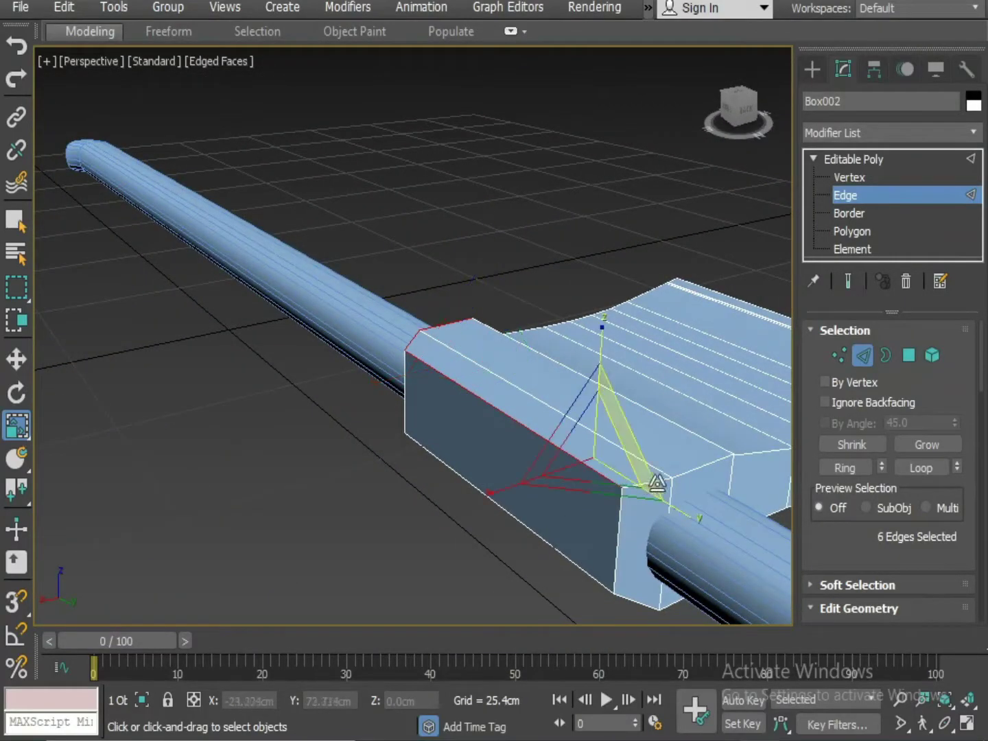
key("ctrl+z")
left_click(647, 491, "ctrl")
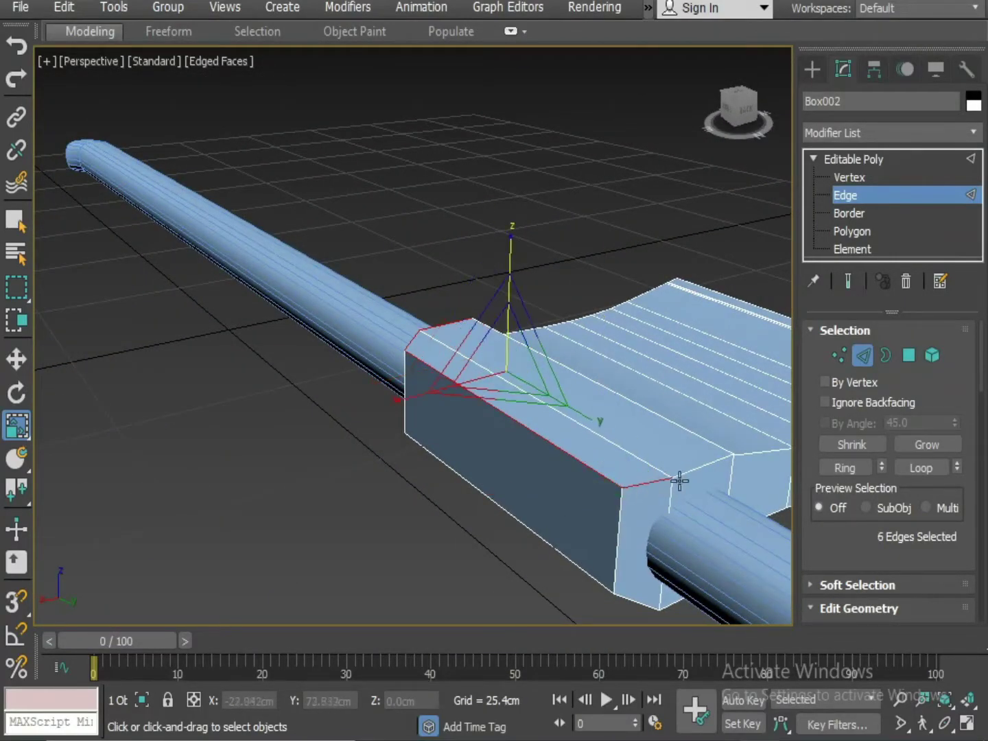
left_click(707, 487, "ctrl")
middle_click_drag(708, 488, 411, 505, "alt")
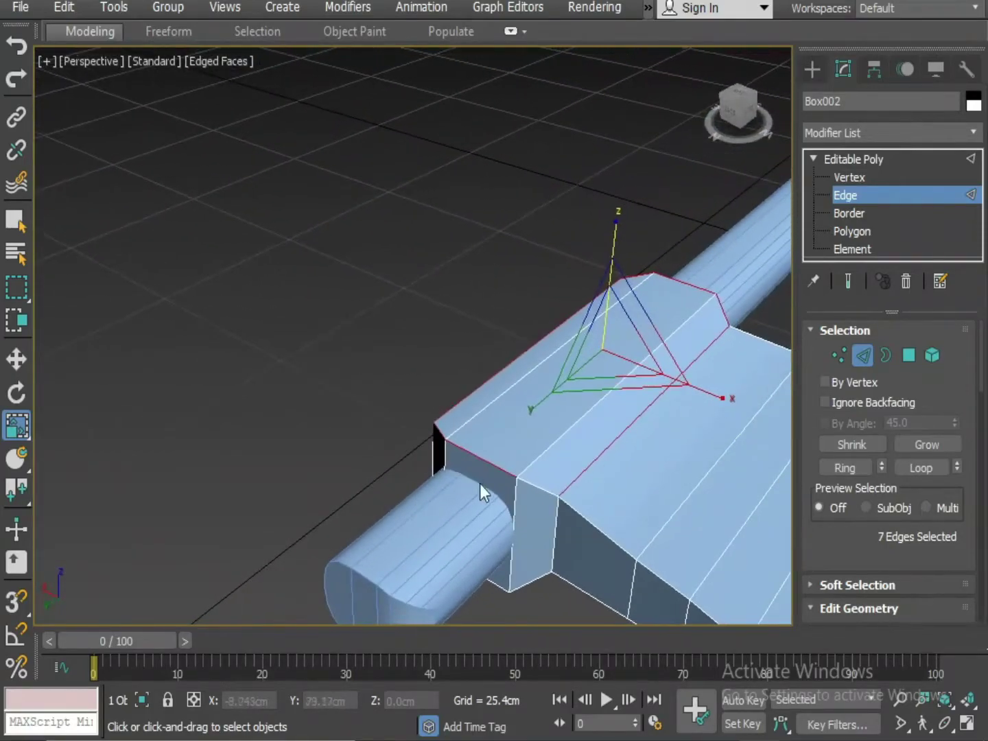
left_click(547, 489, "ctrl")
middle_click_drag(523, 480, 614, 413, "alt")
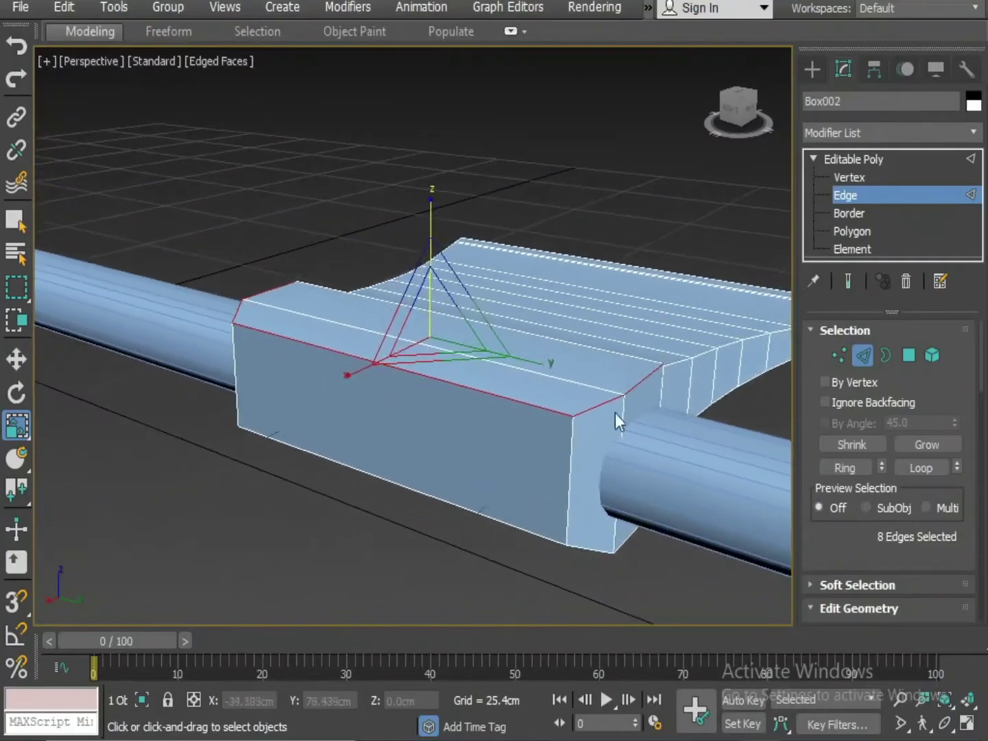
Step: Add the lower edges along the socket's back and one of its ends to the selection
left_click(496, 518, "ctrl")
middle_click_drag(496, 516, 592, 568, "alt")
left_click(652, 566, "ctrl")
middle_click_drag(651, 567, 325, 534, "alt")
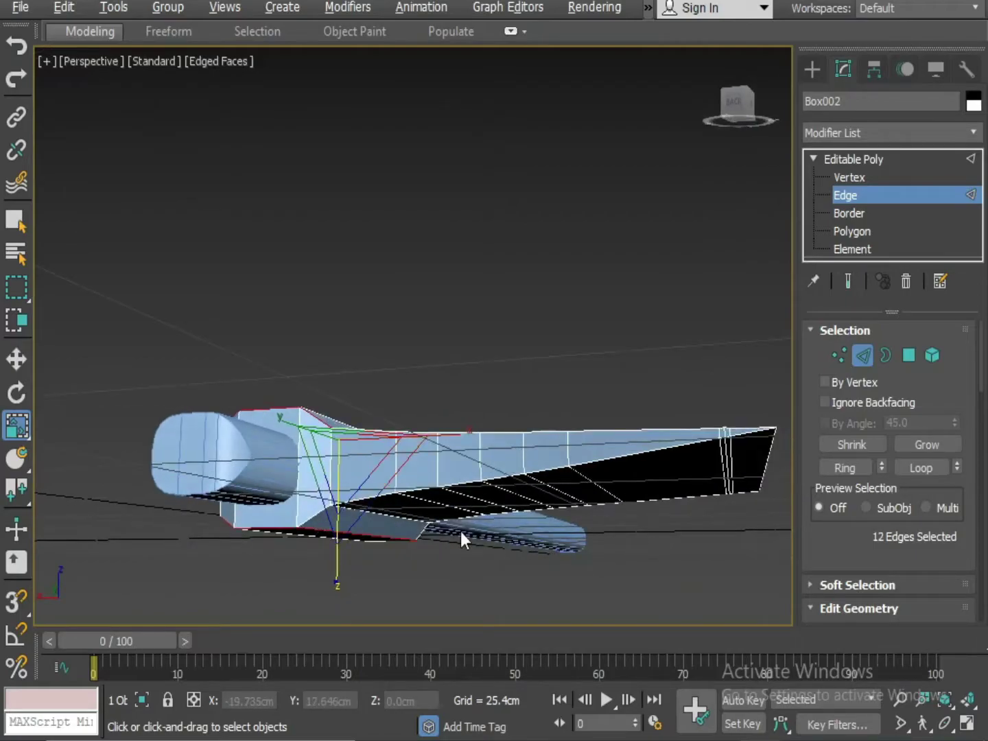
middle_click_drag(460, 532, 374, 431, "alt")
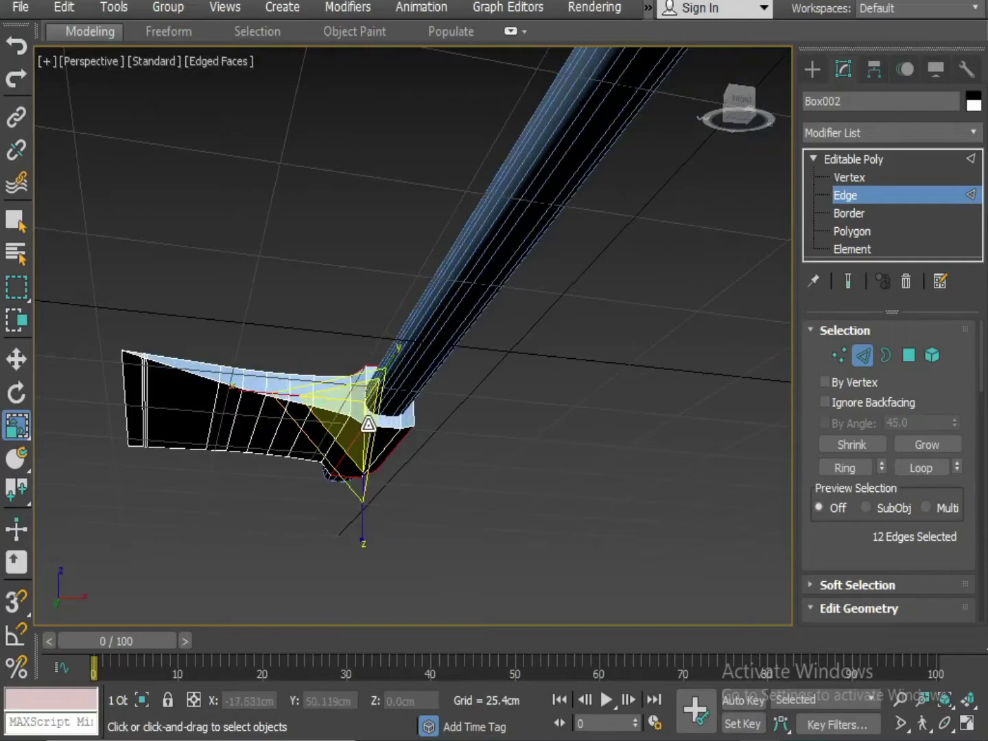
Step: Complete the selected outline around the socket's underside, including its edge against the blade, and remove the stray vertical edge from the selection
left_click(361, 449)
left_click(338, 458, "alt")
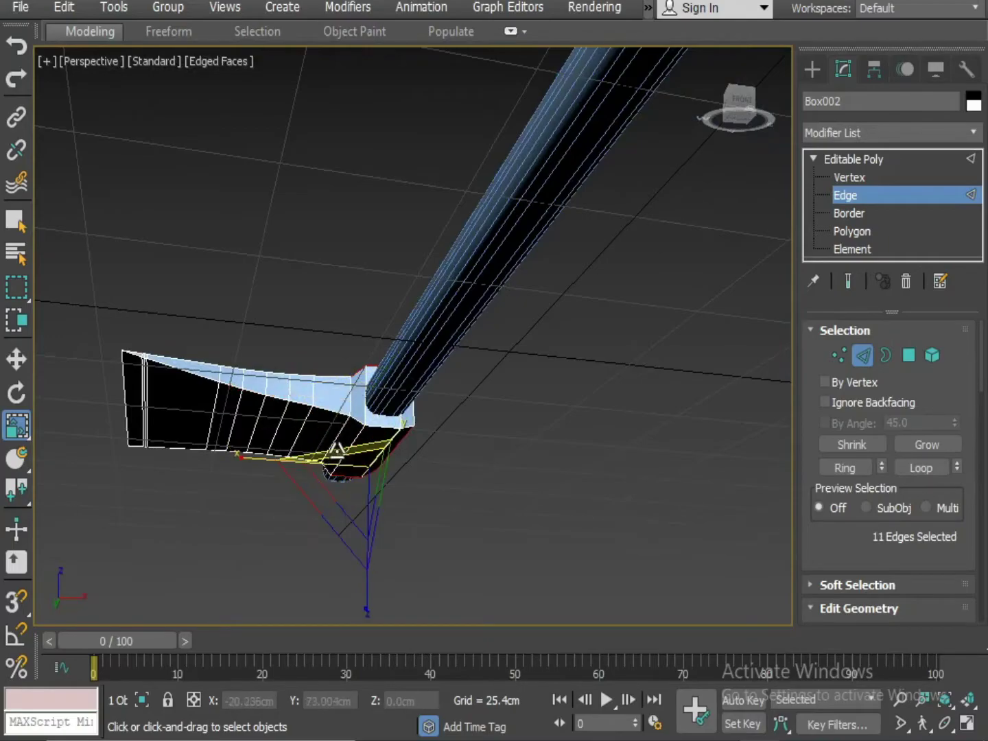
left_click(336, 441, "ctrl")
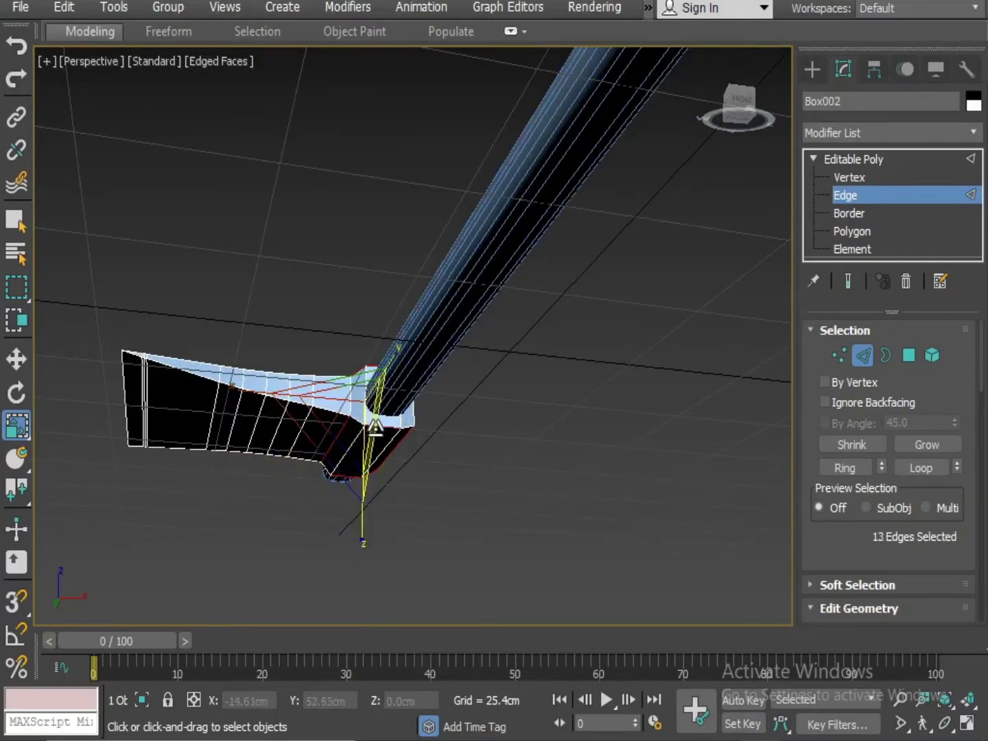
left_click(375, 427, "ctrl")
left_click(404, 422, "ctrl")
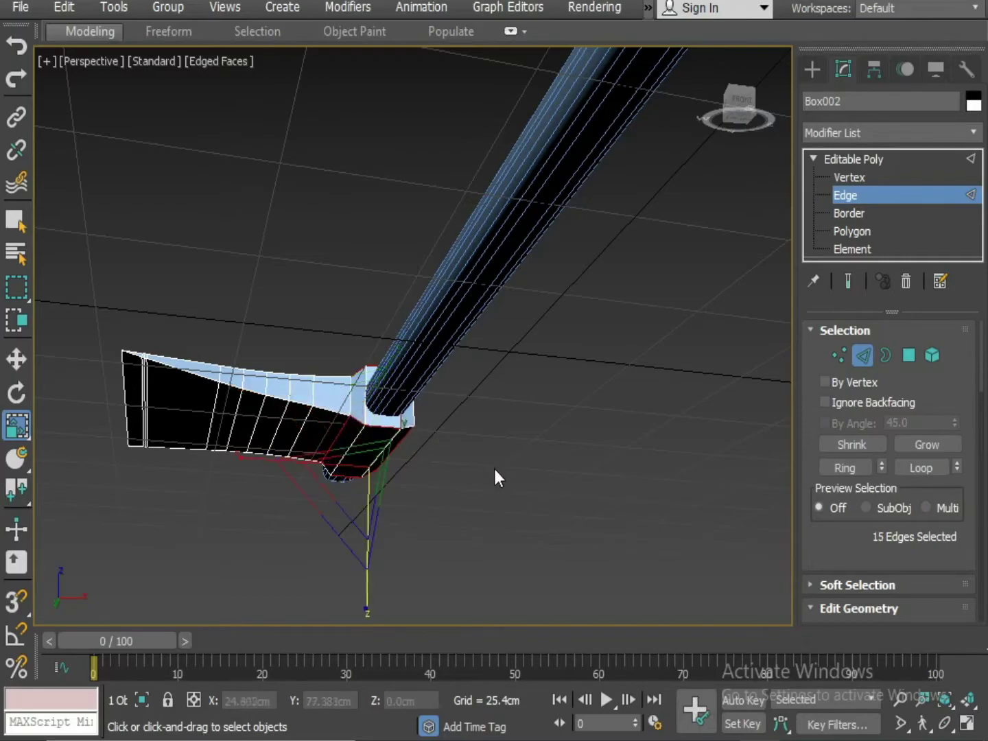
middle_click_drag(494, 468, 411, 463, "alt")
scroll(411, 465, "up", 4)
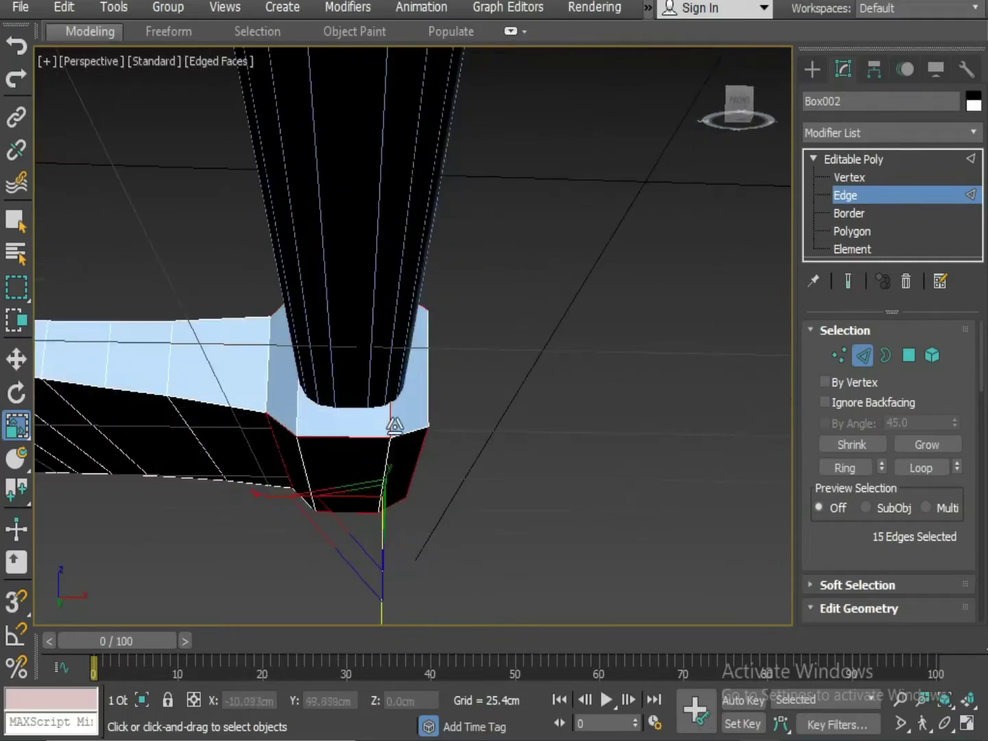
left_click(391, 412, "alt")
scroll(441, 469, "down", 4)
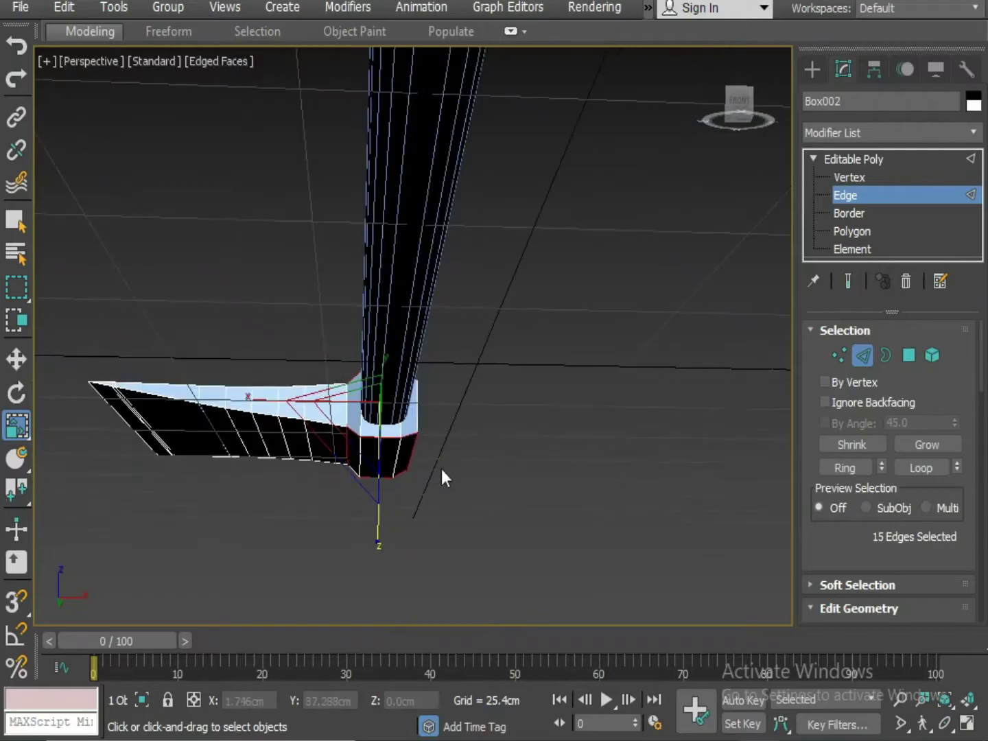
middle_click_drag(443, 453, 654, 331, "alt")
key("F3")
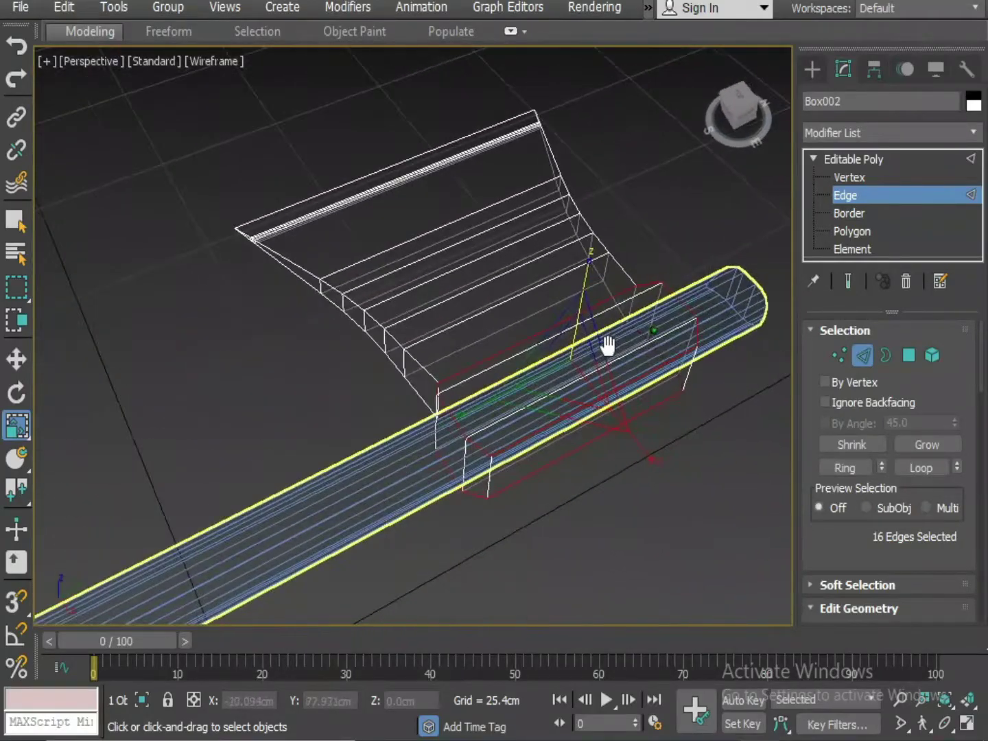
middle_click_drag(608, 345, 405, 504, "alt")
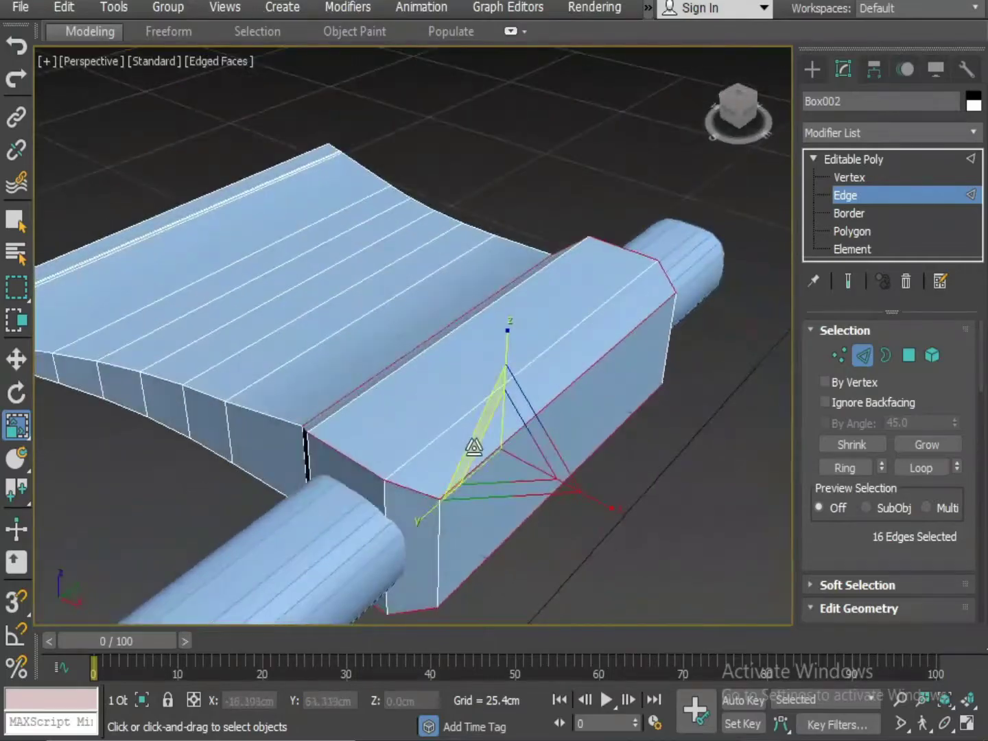
Step: Chamfer the socket's selected upper and lower outlines by about 0.24 cm with 2 segments, and clear the selection
scroll(474, 447, "up", 2)
middle_click_drag(474, 448, 458, 395)
right_click(487, 398)
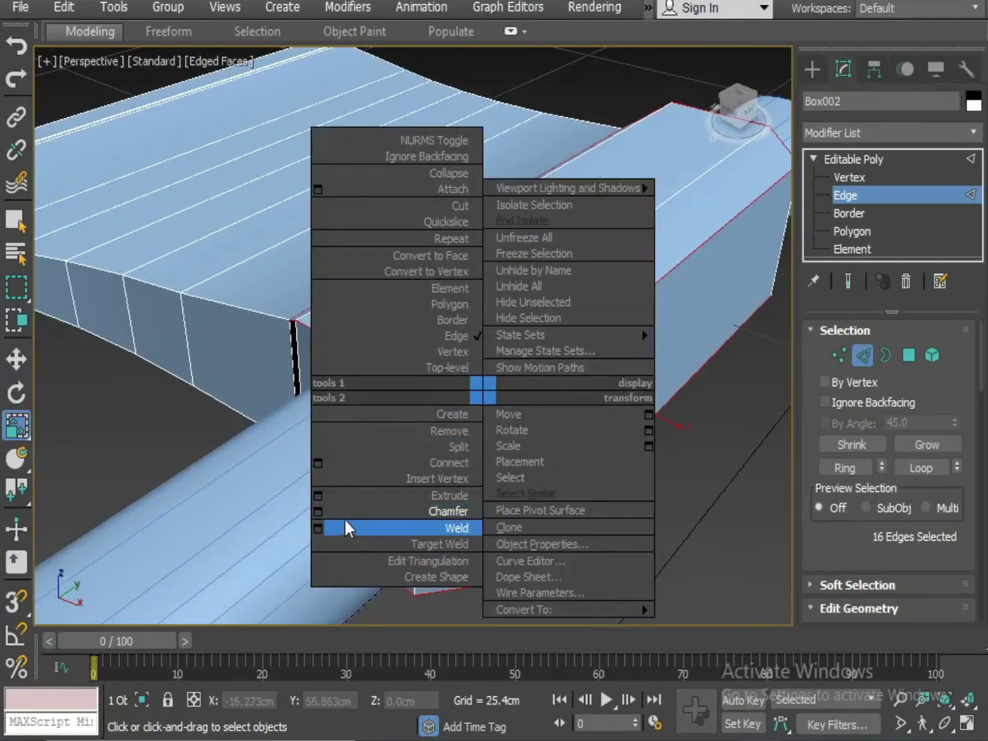
left_click(319, 512)
middle_click_drag(336, 507, 405, 481)
scroll(357, 460, "up", 2)
middle_click_drag(357, 460, 261, 418)
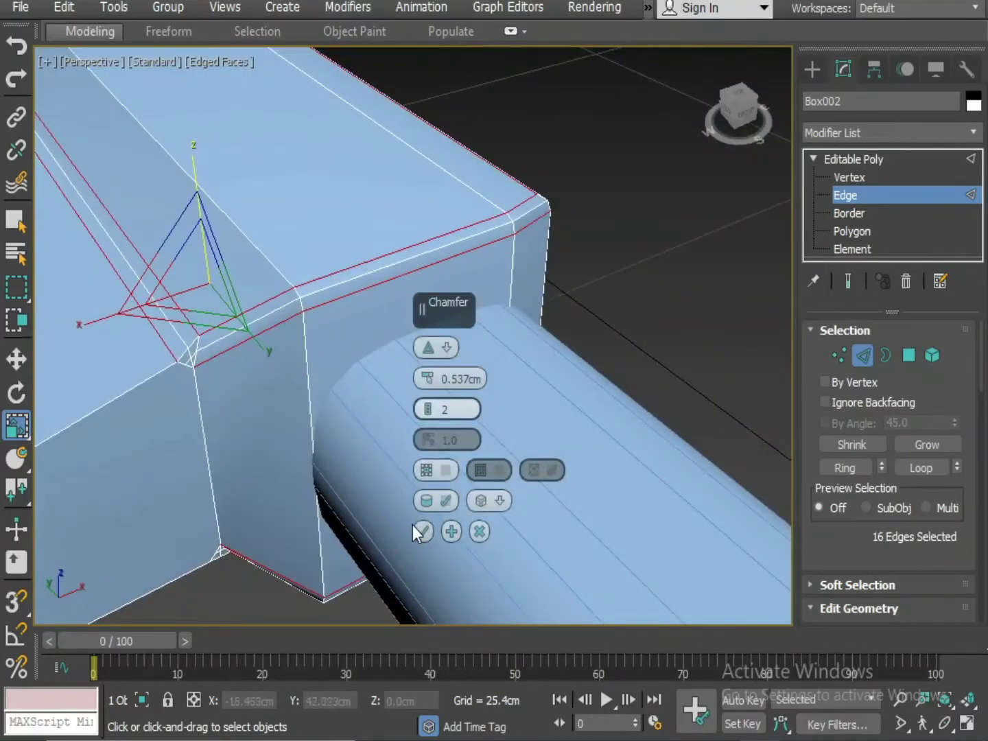
left_click_drag(428, 386, 427, 386)
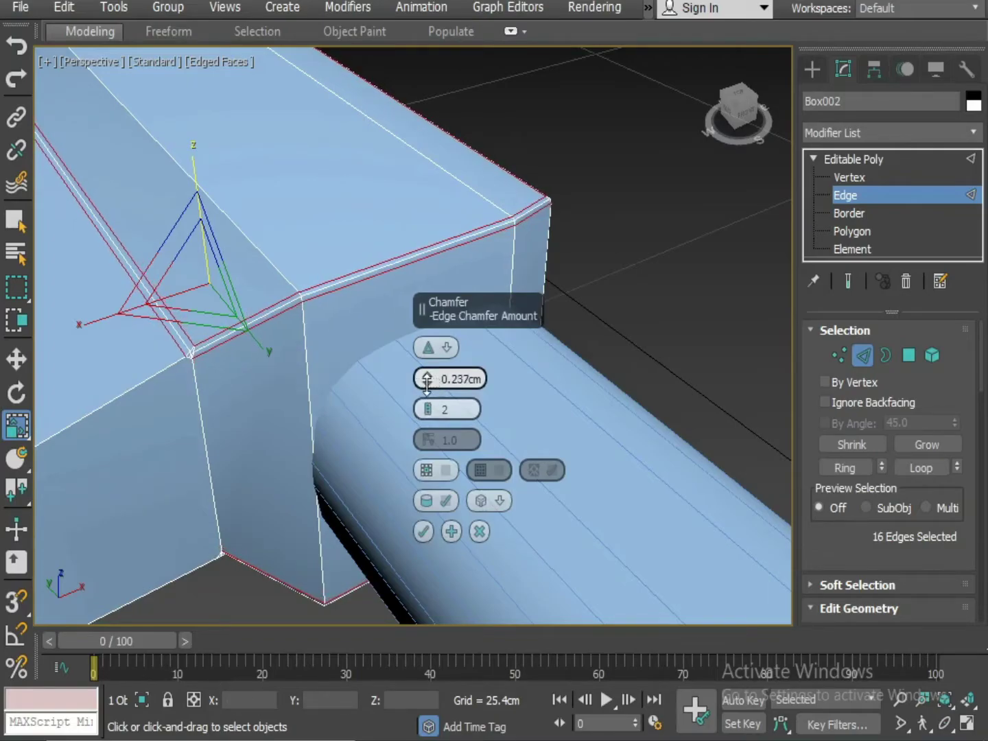
left_click(425, 534)
left_click(707, 364)
Step: Examine at vertex level the chamfered corners where the socket meets the blade, on both the upper and lower sides
scroll(532, 419, "down", 3)
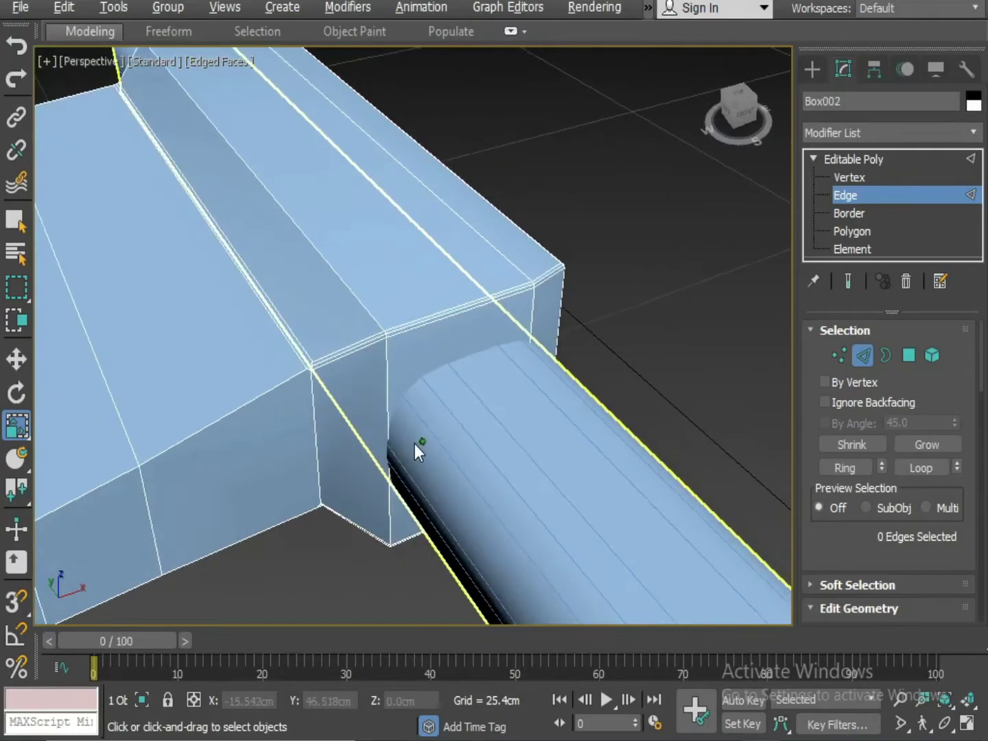
scroll(316, 385, "up", 5)
scroll(320, 367, "up", 6)
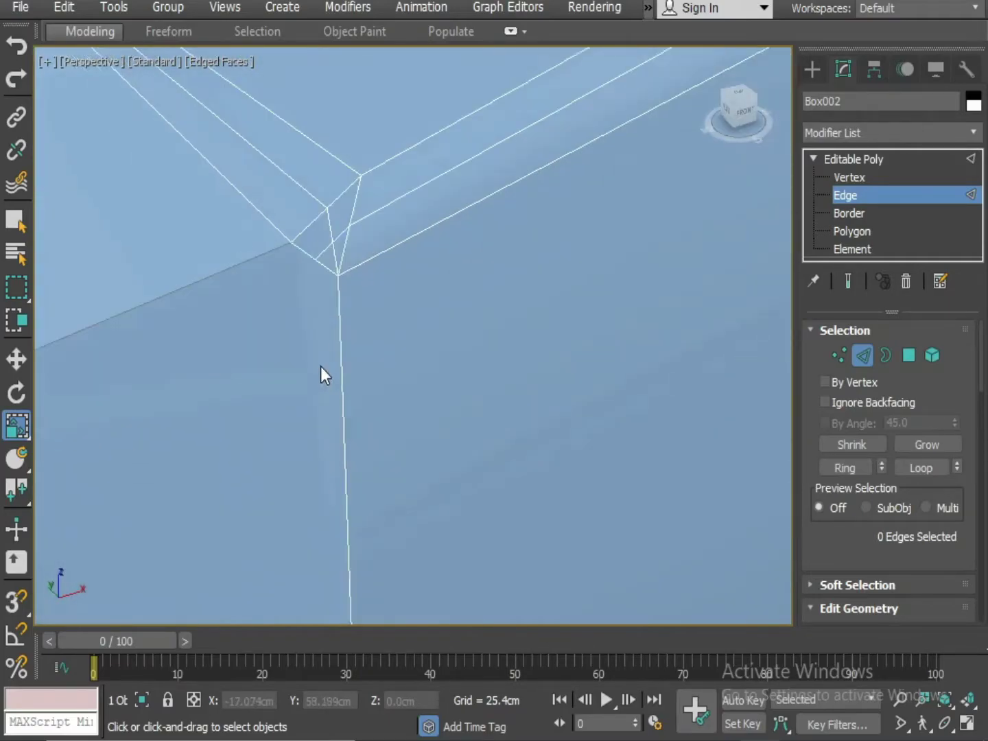
key("1")
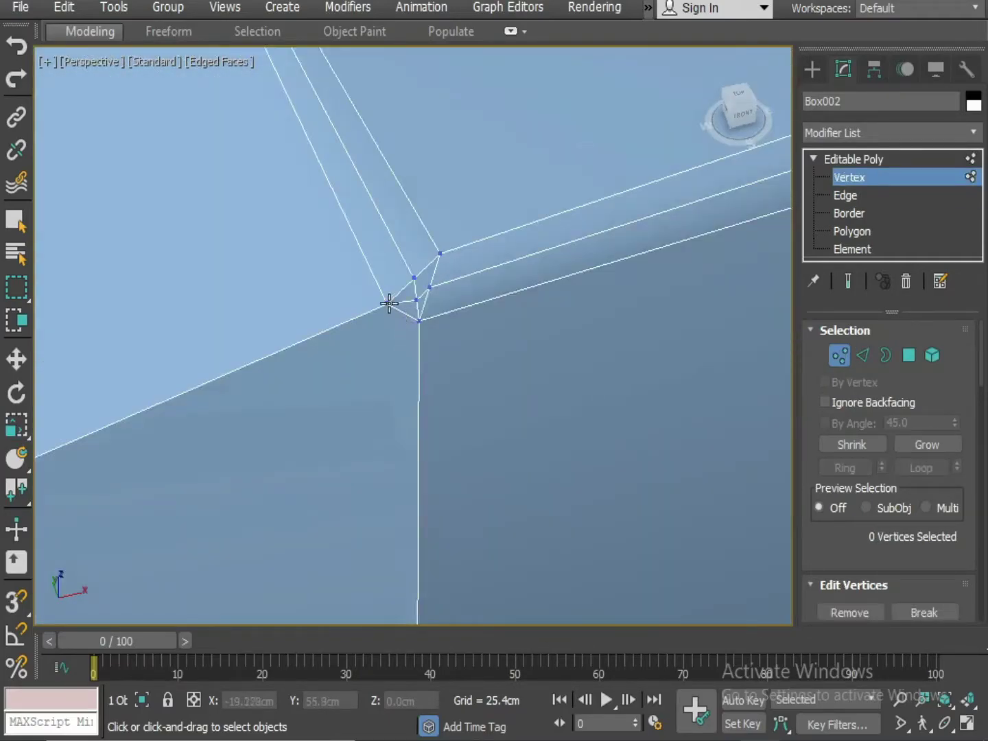
middle_click_drag(411, 342, 689, 295, "alt")
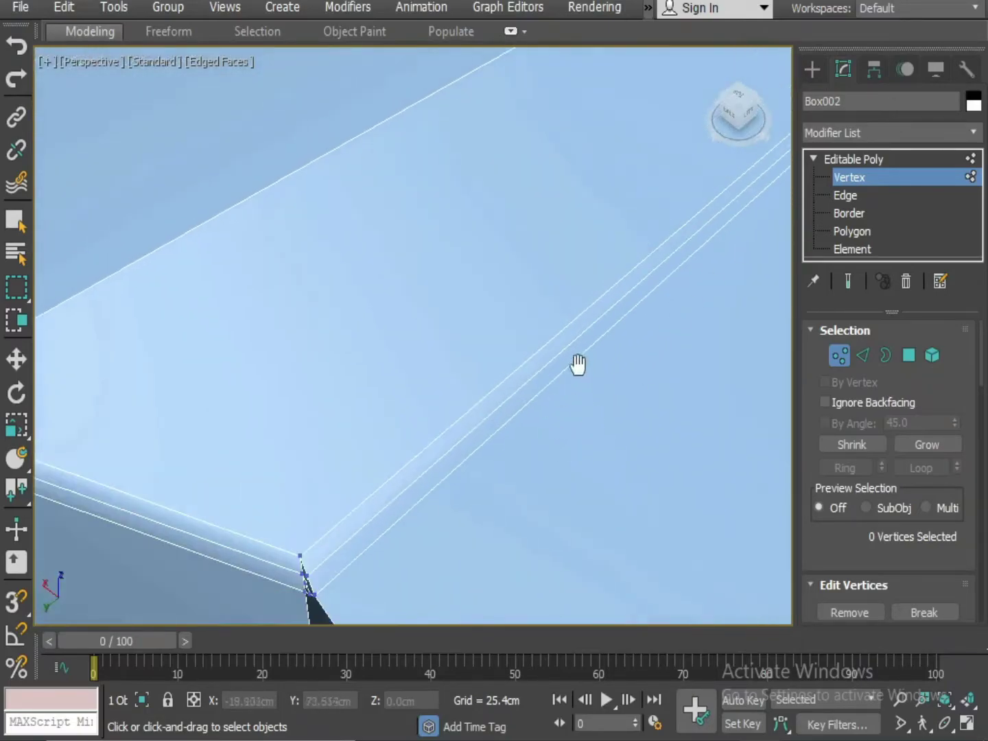
middle_click_drag(577, 365, 662, 223)
middle_click_drag(461, 412, 511, 361, "alt")
scroll(384, 451, "up", 3)
middle_click_drag(417, 377, 418, 352, "alt")
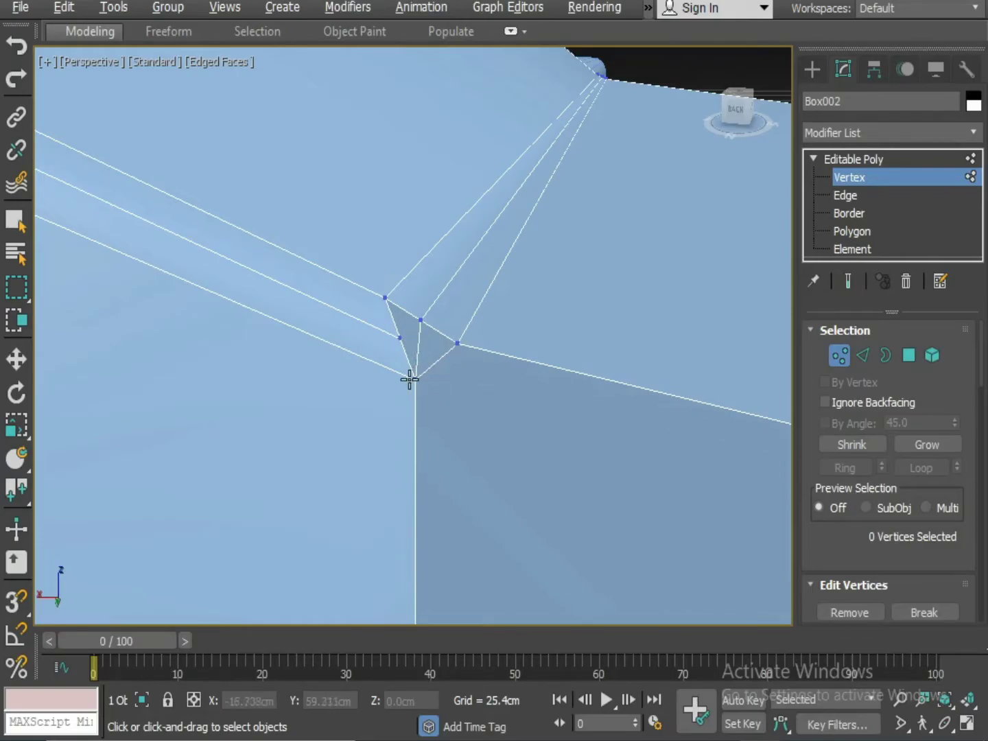
scroll(410, 380, "down", 5)
mouse_move(378, 397)
middle_mouse_down("alt")
mouse_move(591, 360)
mouse_move(386, 388)
mouse_move(578, 357)
mouse_move(492, 343)
mouse_move(386, 396)
mouse_move(337, 380)
mouse_move(316, 404)
mouse_move(536, 471)
mouse_move(538, 483)
mouse_move(449, 463)
mouse_move(413, 437)
mouse_move(564, 452)
mouse_move(474, 465)
mouse_move(389, 436)
mouse_move(389, 411)
middle_mouse_up("alt")
scroll(342, 395, "down", 5)
scroll(422, 447, "up", 4)
scroll(393, 349, "up", 5)
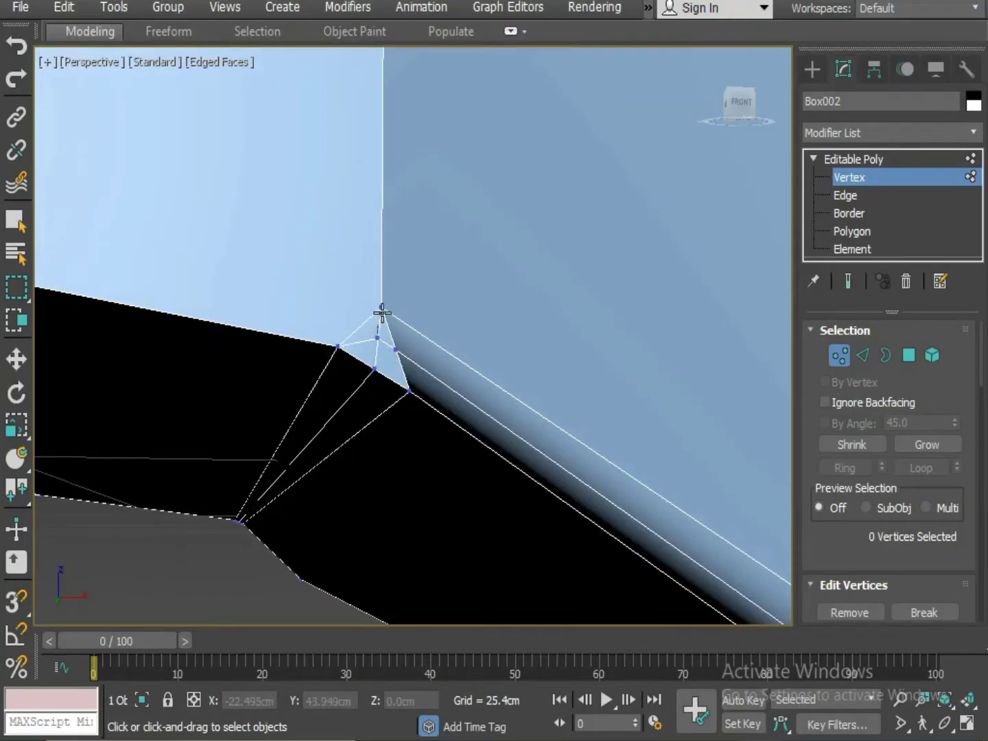
scroll(377, 365, "down", 3)
scroll(444, 382, "down", 4)
middle_click_drag(373, 381, 330, 424)
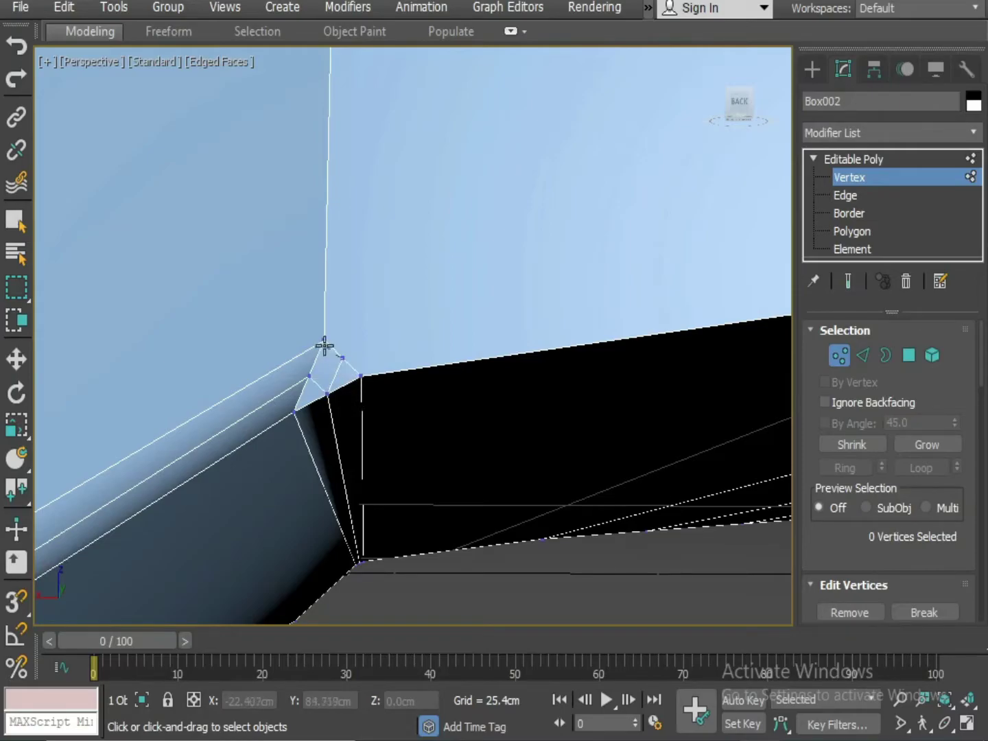
scroll(336, 381, "down", 1)
middle_click_drag(340, 400, 473, 446, "alt")
middle_click_drag(474, 446, 415, 545)
scroll(440, 539, "up", 3)
middle_click_drag(519, 539, 347, 368, "alt")
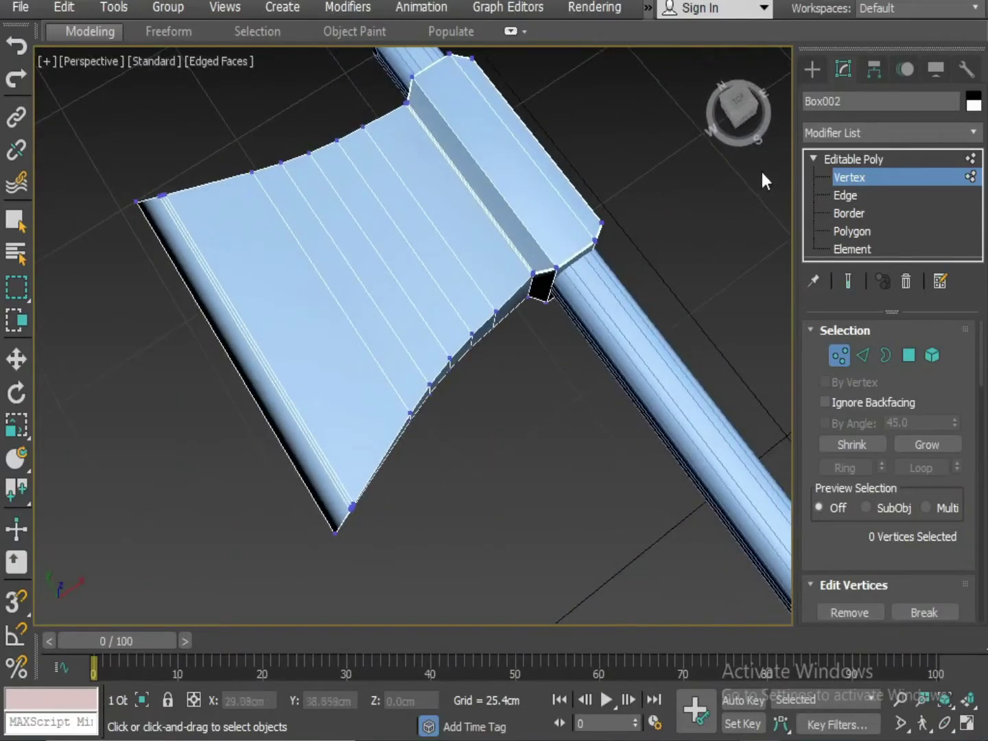
Step: Select all polygons of the axe head, clear their smoothing groups, auto-smooth them at 45, and deselect them
left_click(862, 232)
scroll(472, 387, "down", 4)
middle_click_drag(473, 389, 478, 257, "alt")
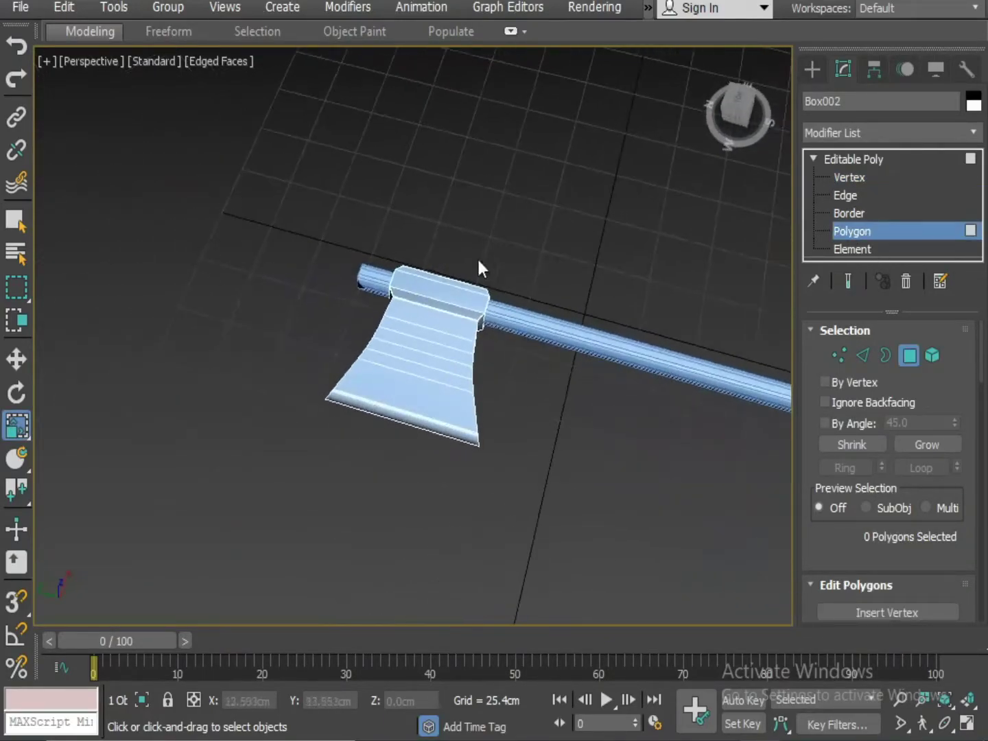
left_click_drag(344, 472, 345, 472)
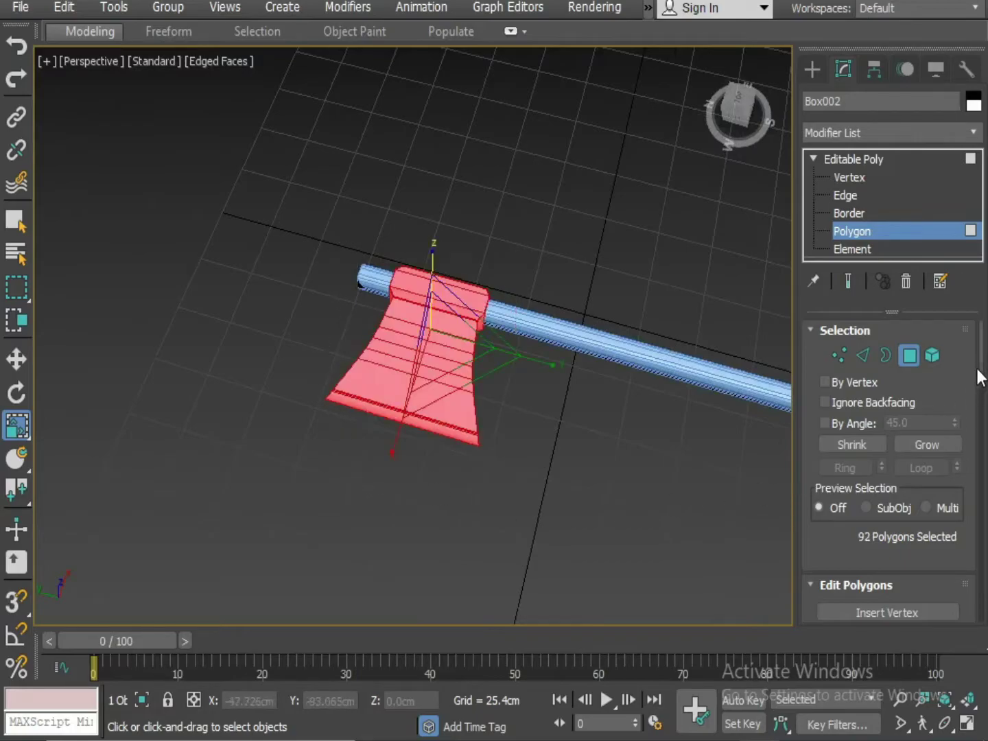
left_click_drag(979, 376, 986, 470)
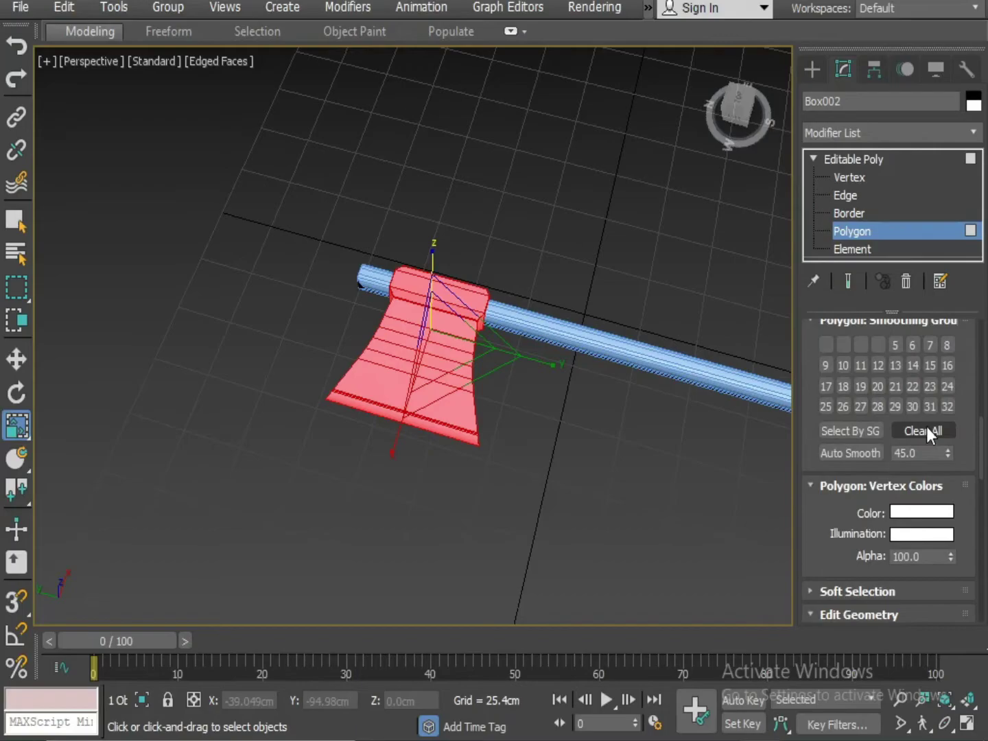
left_click(927, 429)
middle_click_drag(571, 462, 454, 440)
left_click(552, 503)
Step: Insert a support loop with Swift Loop close to the blade's curved side edge facing the long part of the handle
scroll(567, 481, "down", 3)
scroll(578, 437, "up", 5)
scroll(475, 404, "up", 5)
middle_click_drag(493, 347, 539, 436)
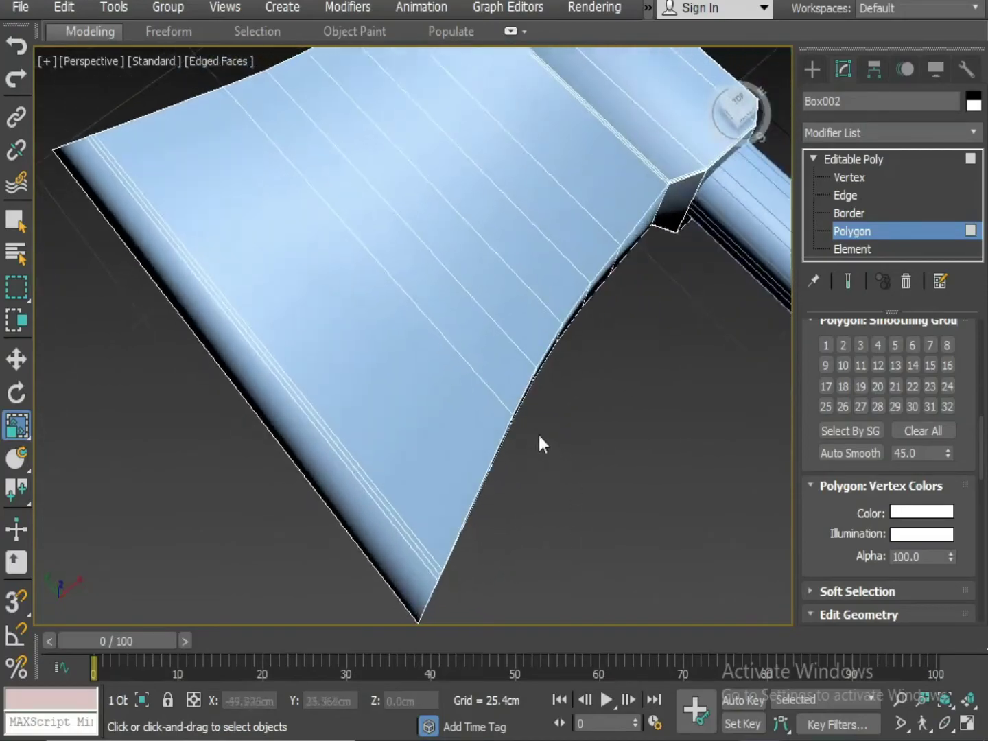
right_click(444, 392)
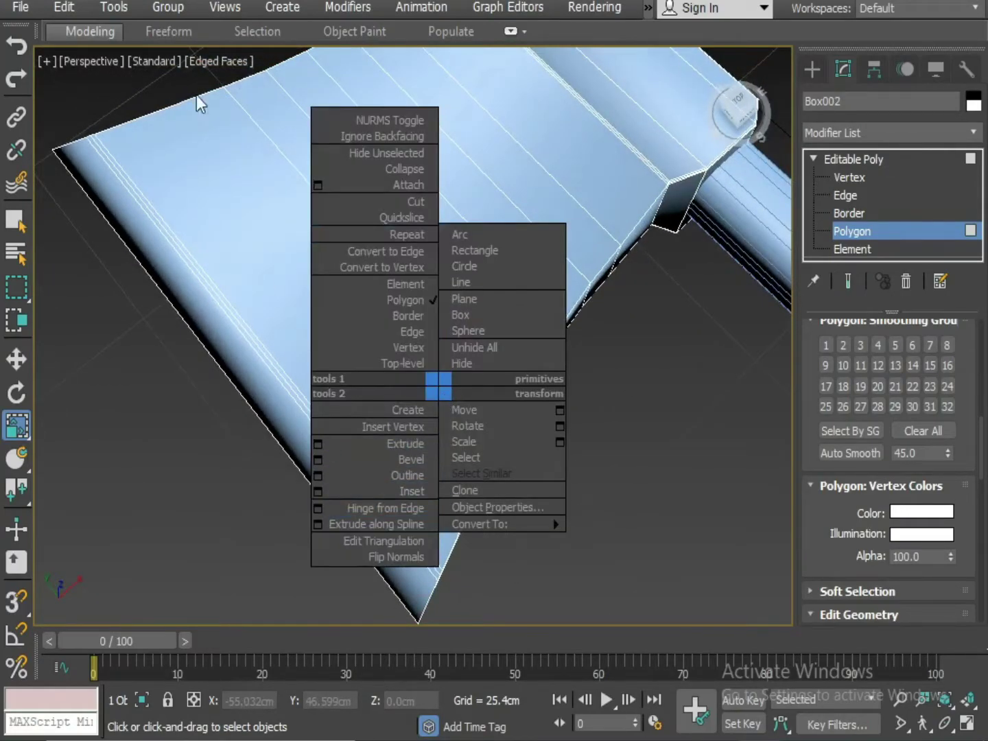
left_click(102, 32)
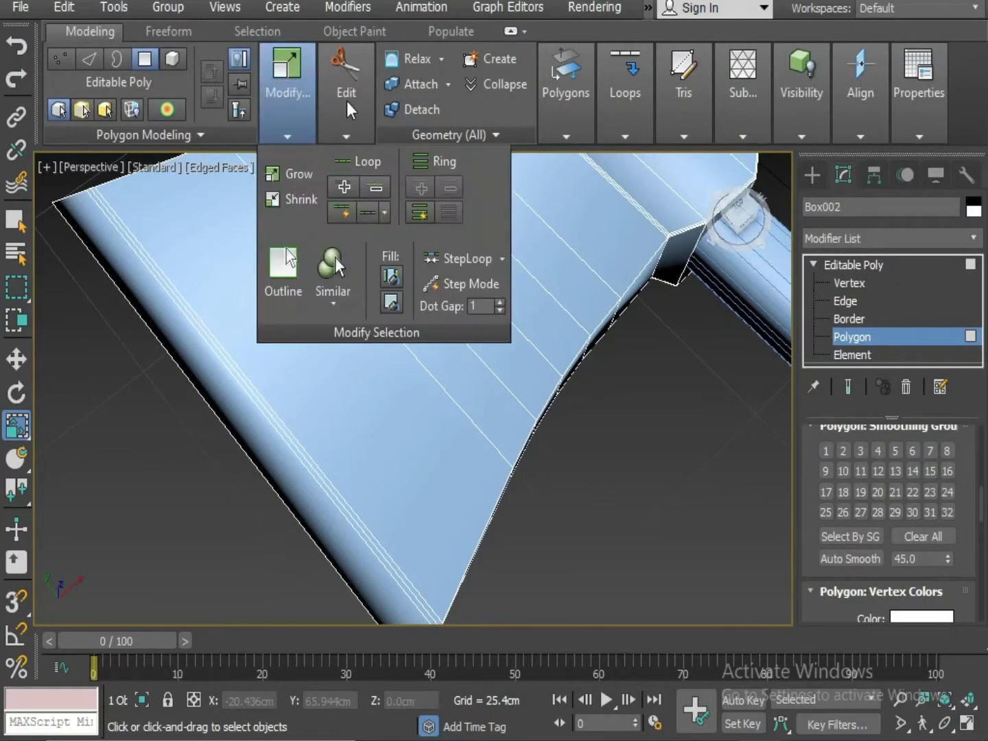
mouse_move(348, 102)
left_click(572, 162)
scroll(631, 391, "down", 4)
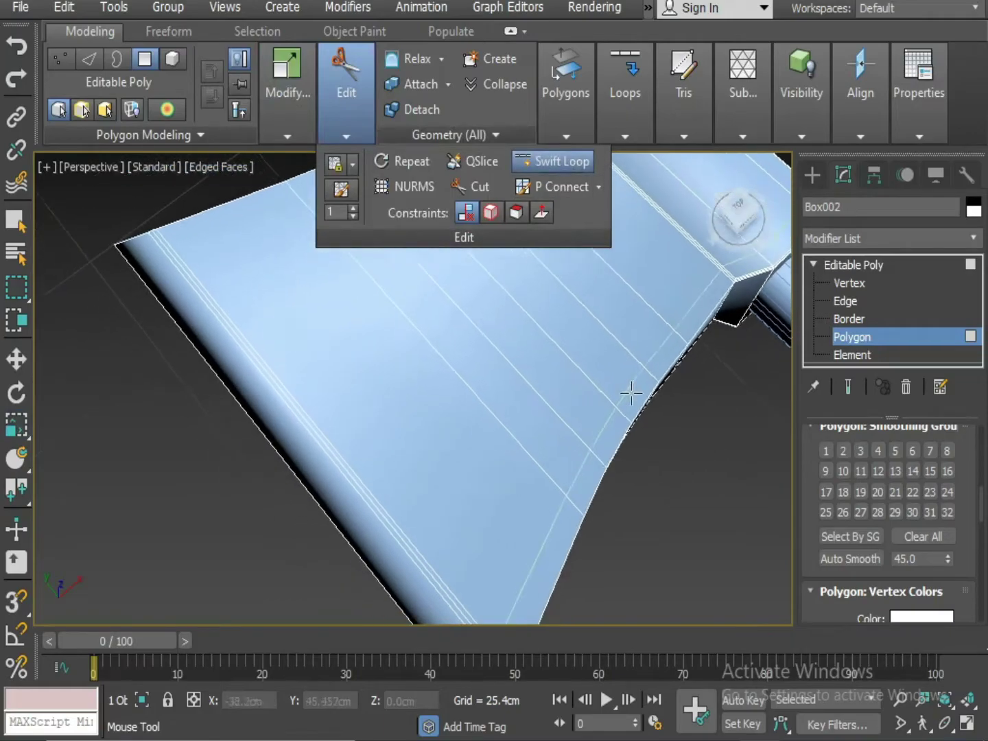
scroll(491, 603, "up", 6)
scroll(491, 602, "up", 1)
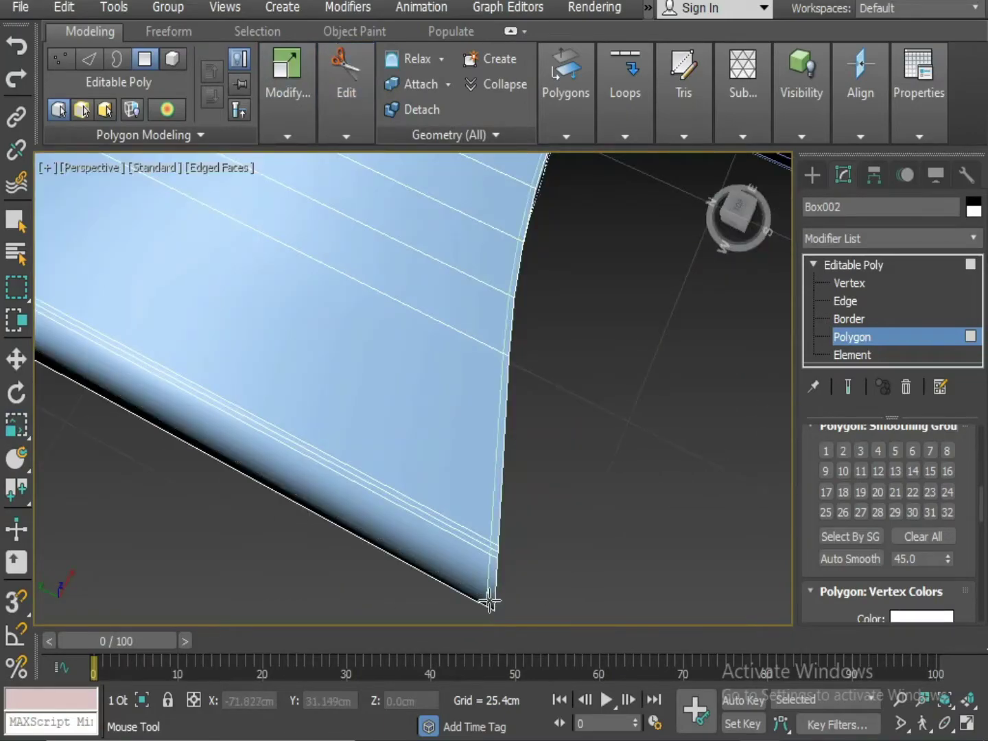
left_click(490, 602)
Step: Insert a matching Swift Loop support edge close to the blade's opposite side edge, near the handle's short end
mouse_move(401, 473)
middle_mouse_down()
mouse_move(483, 496)
mouse_move(610, 497)
middle_mouse_up()
scroll(435, 474, "down", 3)
mouse_move(361, 504)
middle_mouse_down("alt")
mouse_move(436, 522)
mouse_move(474, 511)
middle_mouse_up("alt")
middle_click_drag(387, 473, 596, 374)
scroll(430, 443, "up", 2)
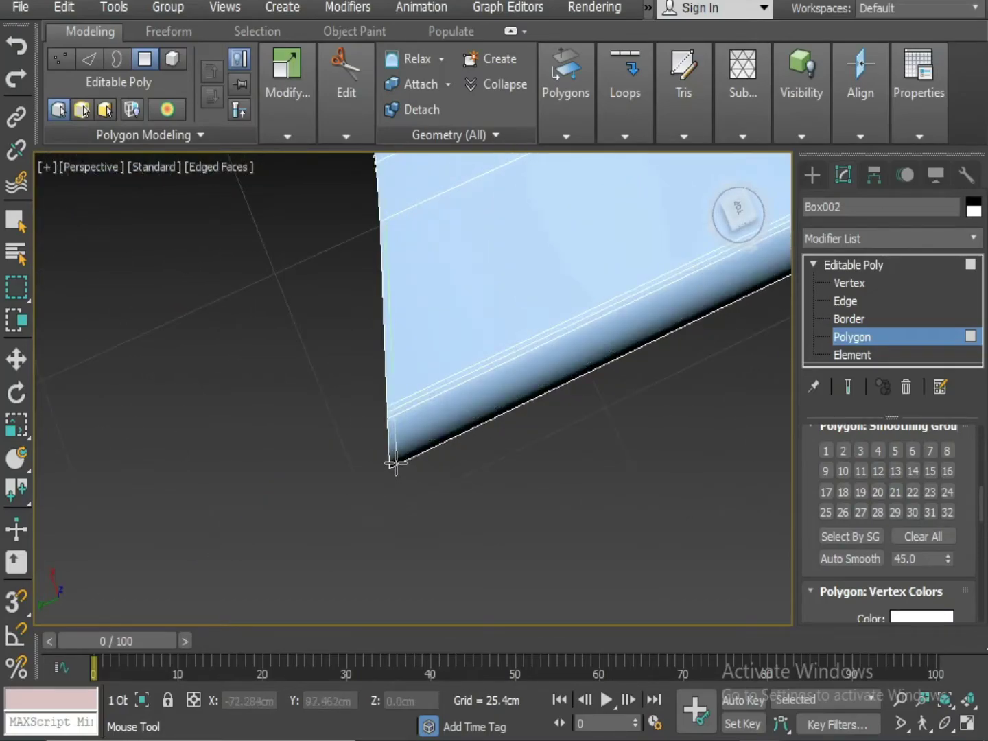
middle_click_drag(395, 465, 396, 456, "alt")
left_click(398, 456)
Step: Examine the edge loops on the blade and socket from several sides
scroll(477, 397, "down", 3)
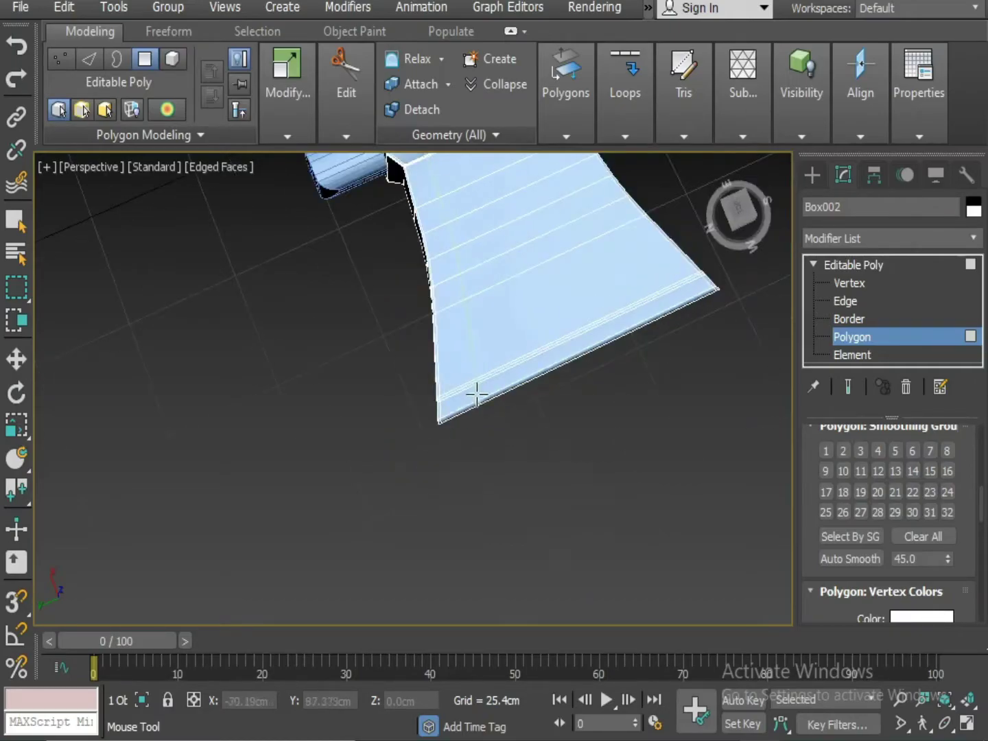
middle_click_drag(477, 426, 472, 509)
scroll(473, 510, "down", 3)
middle_click_drag(454, 442, 509, 451, "alt")
scroll(510, 450, "up", 12)
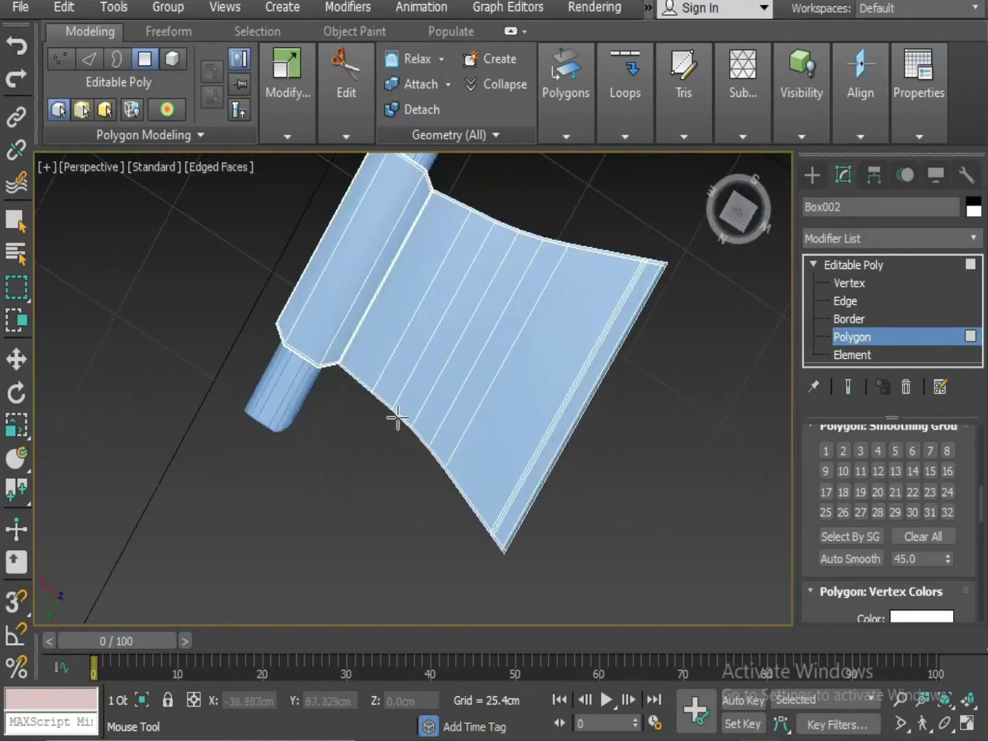
scroll(354, 354, "down", 6)
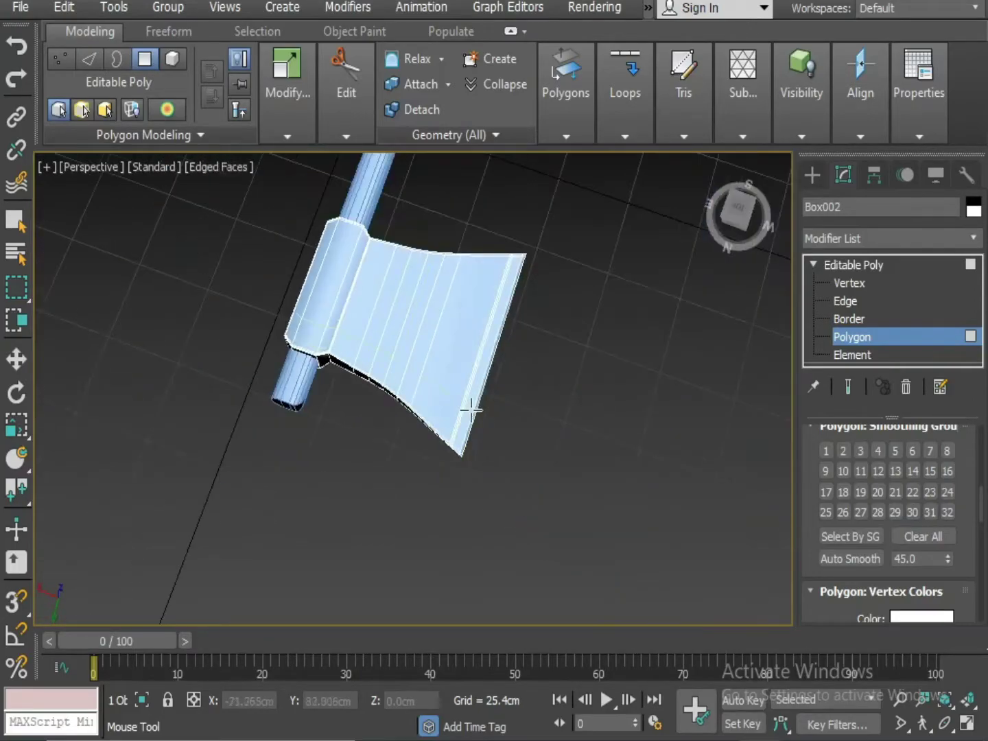
middle_click_drag(471, 409, 423, 344, "alt")
scroll(456, 364, "up", 4)
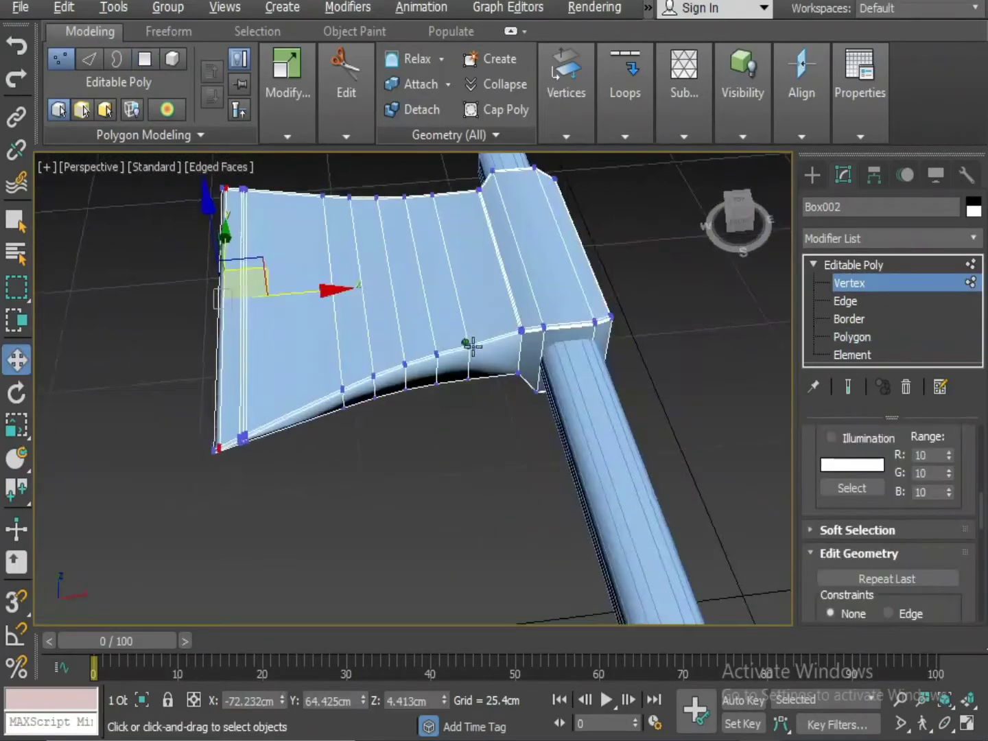
middle_click_drag(472, 347, 551, 352, "alt")
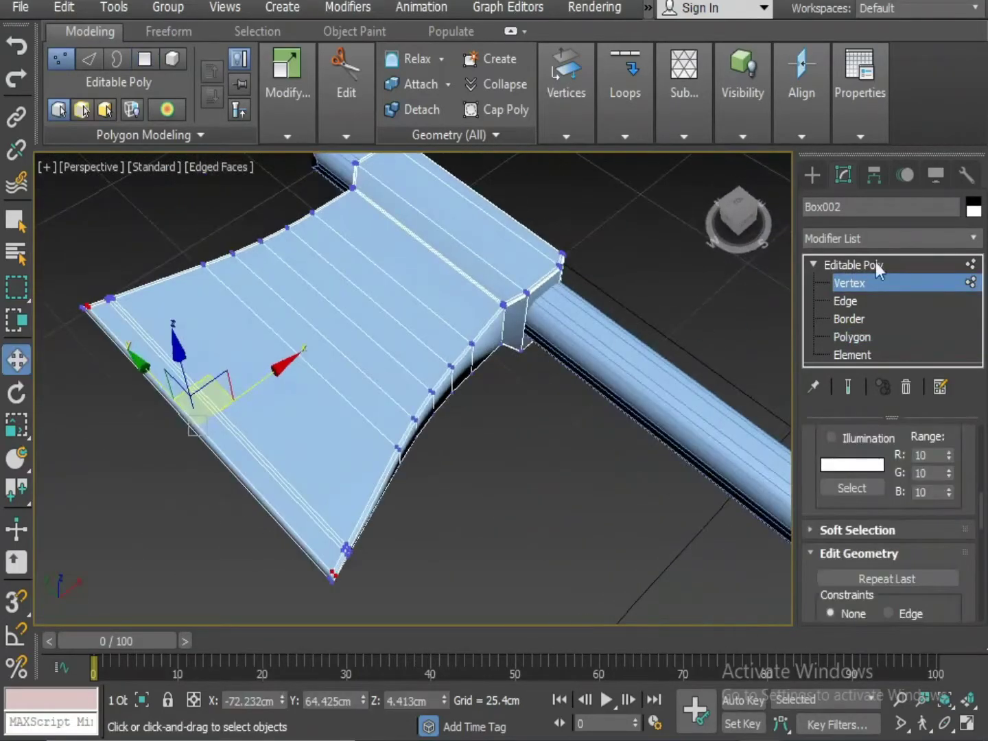
Step: Apply a TurboSmooth modifier with 2 iterations to the axe head and deselect it
left_click(910, 236)
left_click(910, 237)
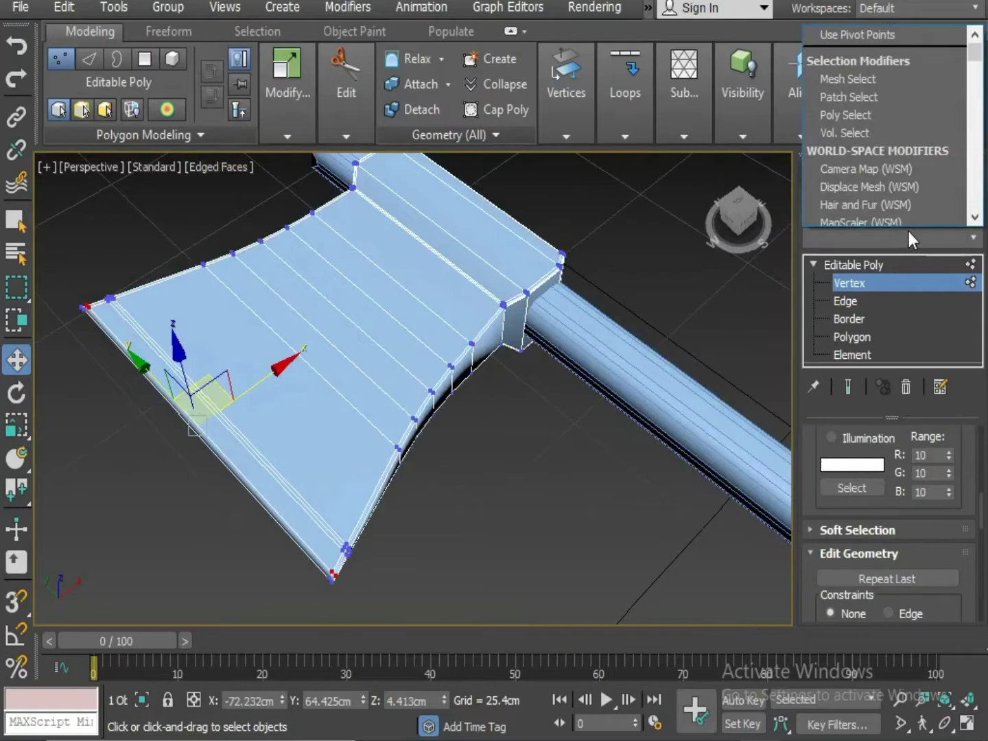
key("t")
key("t")
key("t")
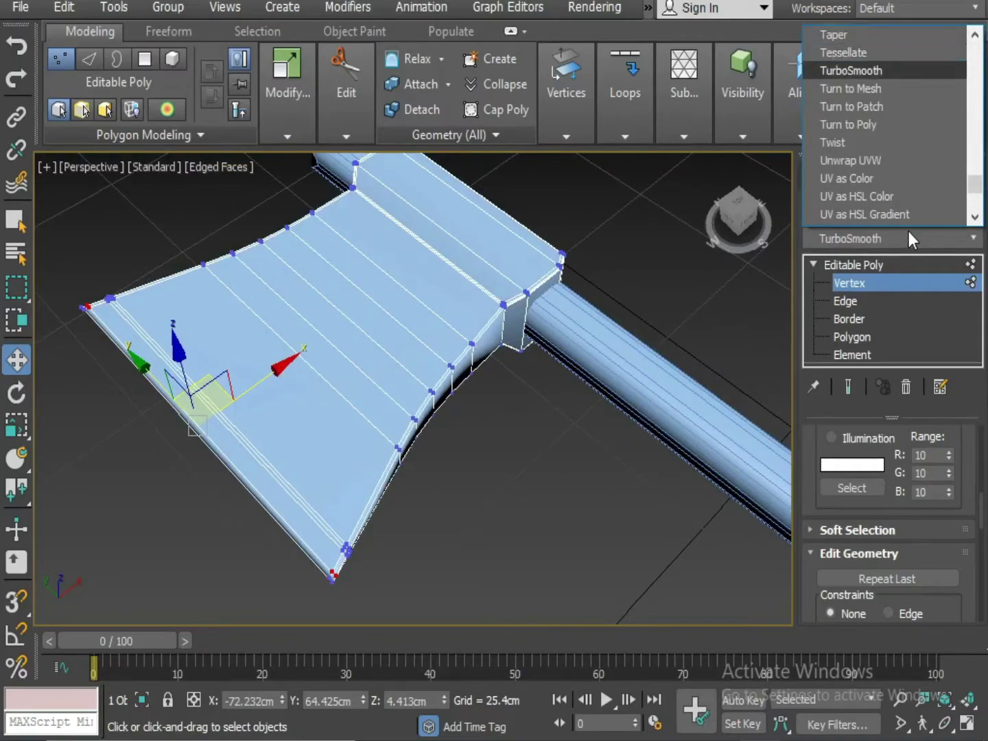
key("Return")
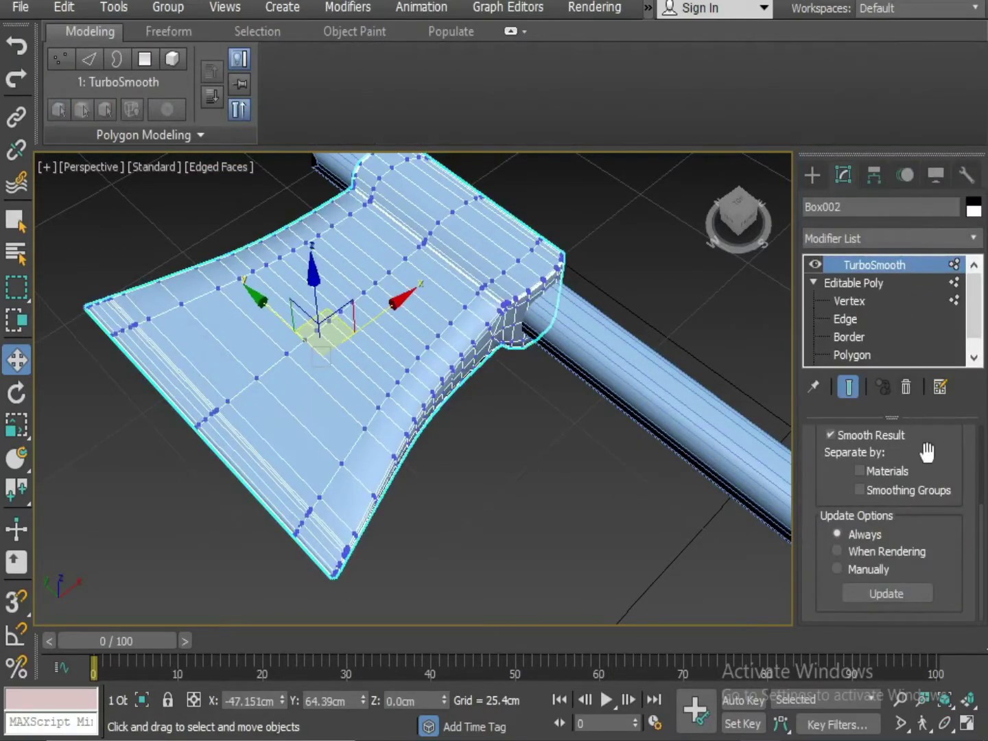
scroll(933, 464, "up", 5)
left_click(952, 468)
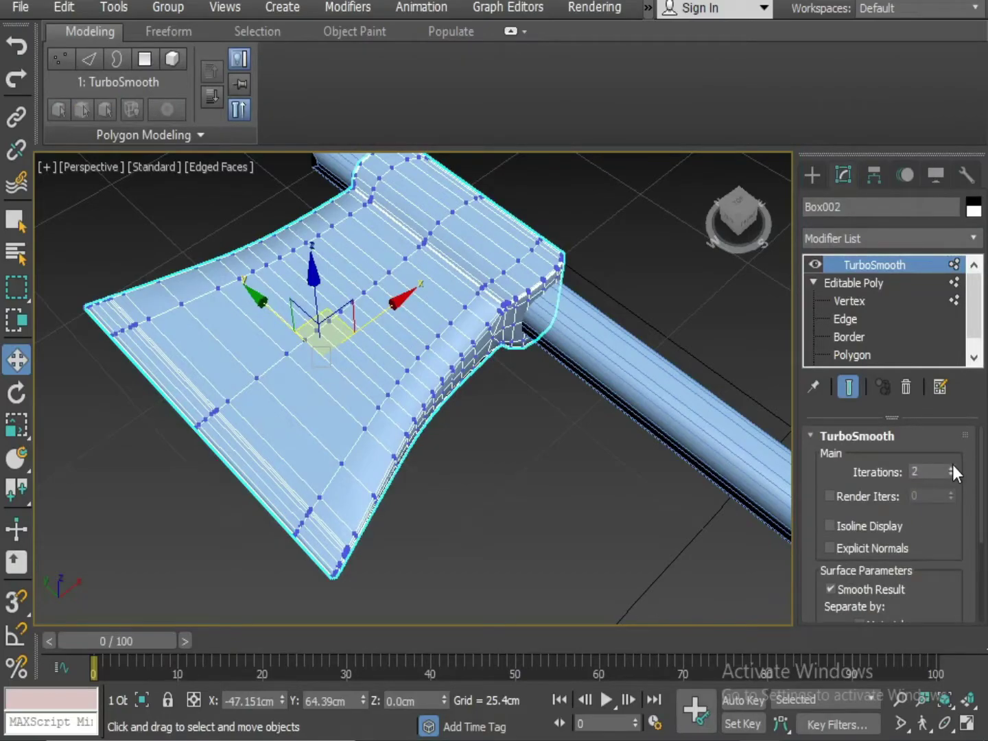
left_click(617, 526)
Step: Examine the smoothed axe head from several sides, checking the blade, the socket and the TurboSmooth settings
middle_click_drag(496, 408, 394, 240, "alt")
scroll(494, 396, "up", 5)
scroll(448, 372, "down", 5)
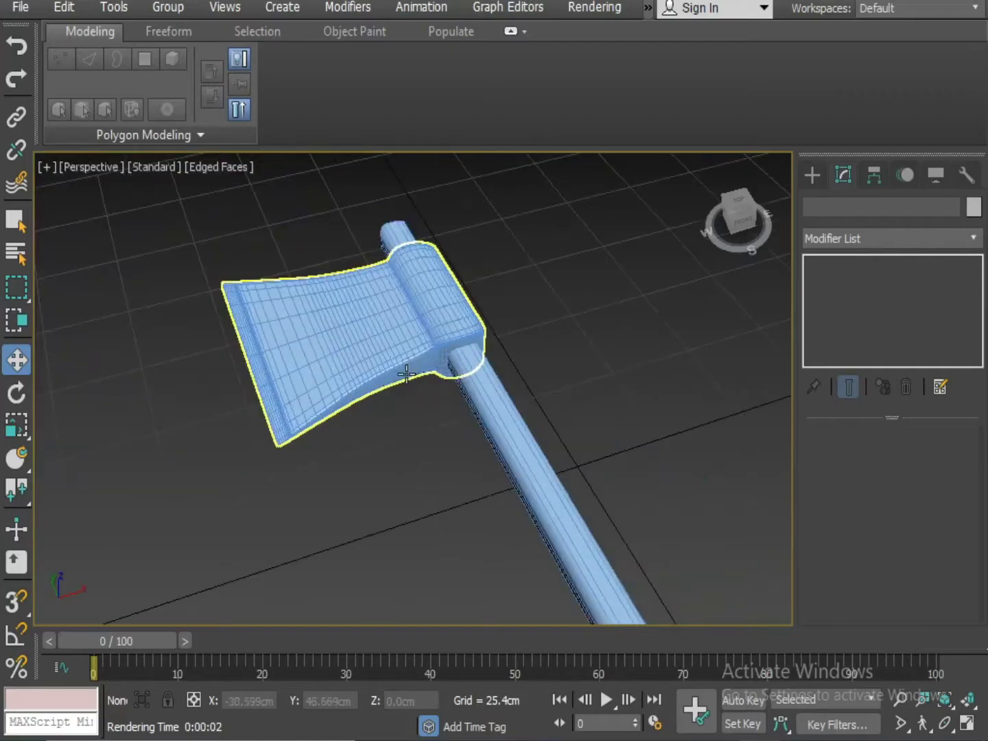
mouse_move(406, 373)
middle_mouse_down("alt")
mouse_move(607, 393)
mouse_move(417, 436)
mouse_move(333, 442)
mouse_move(401, 397)
middle_mouse_up("alt")
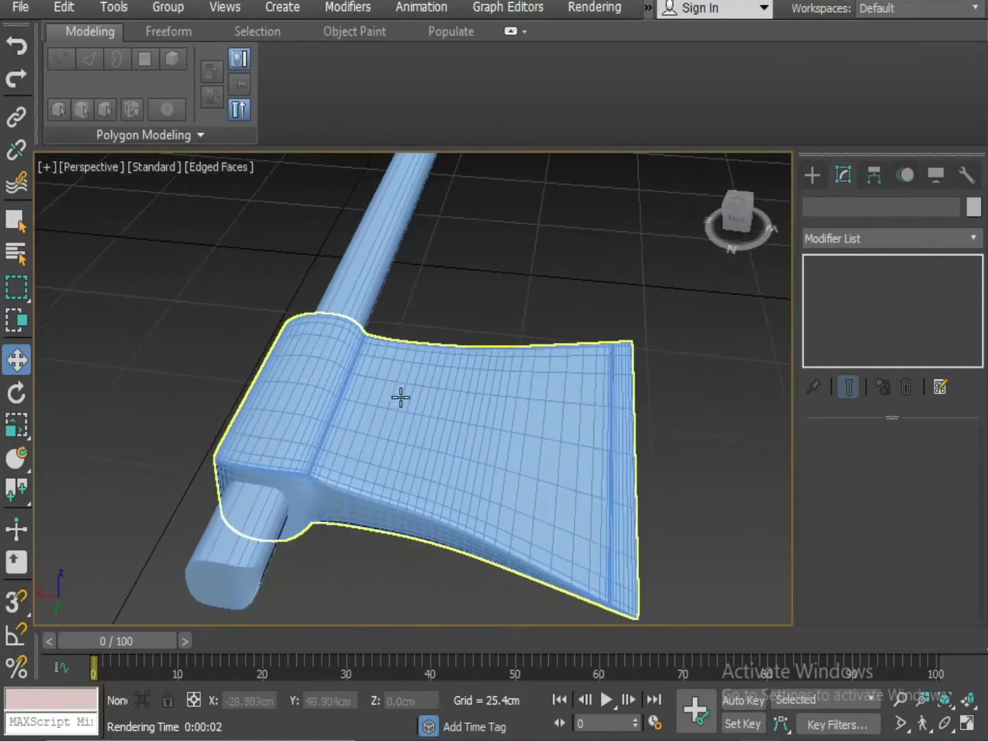
scroll(401, 397, "down", 5)
middle_click_drag(501, 466, 380, 452, "alt")
scroll(360, 475, "up", 5)
left_click(420, 410)
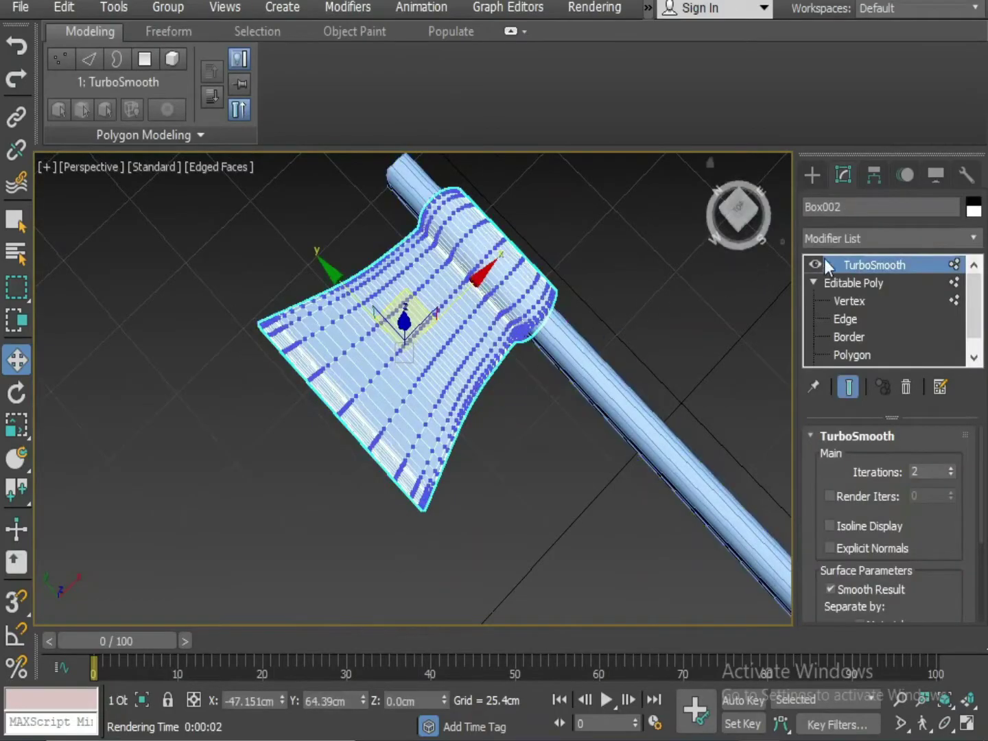
left_click(716, 297)
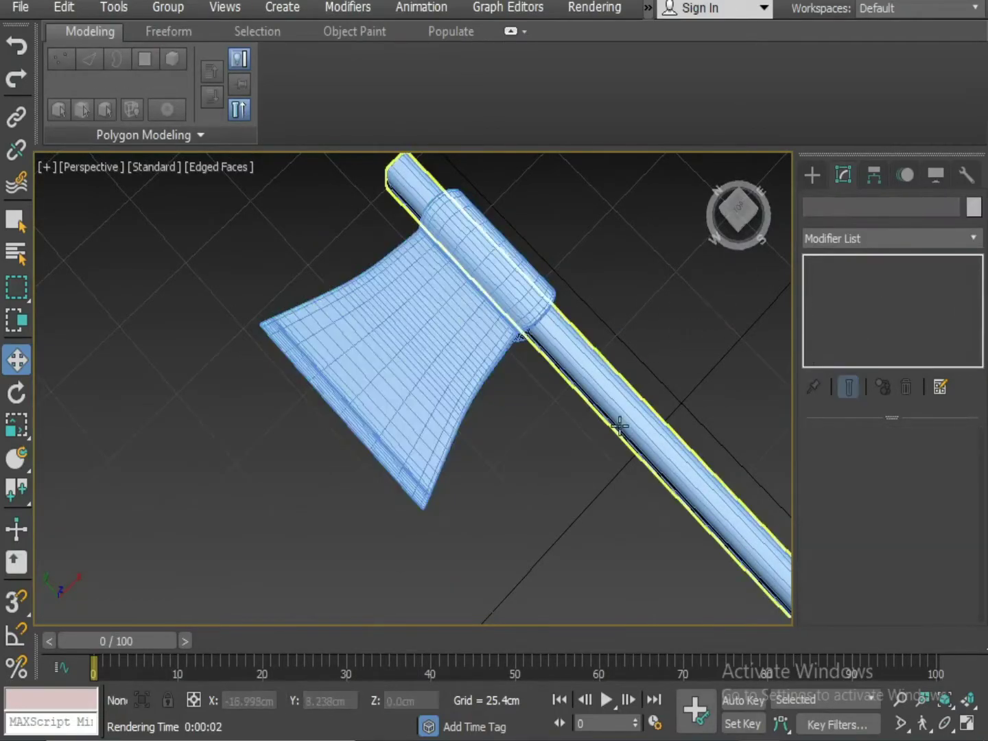
Step: Select the handle and, at edge level, the edge loop around the bend near its far end
scroll(549, 390, "down", 5)
middle_click_drag(608, 428, 529, 353)
middle_click_drag(628, 473, 595, 431, "alt")
scroll(594, 430, "up", 4)
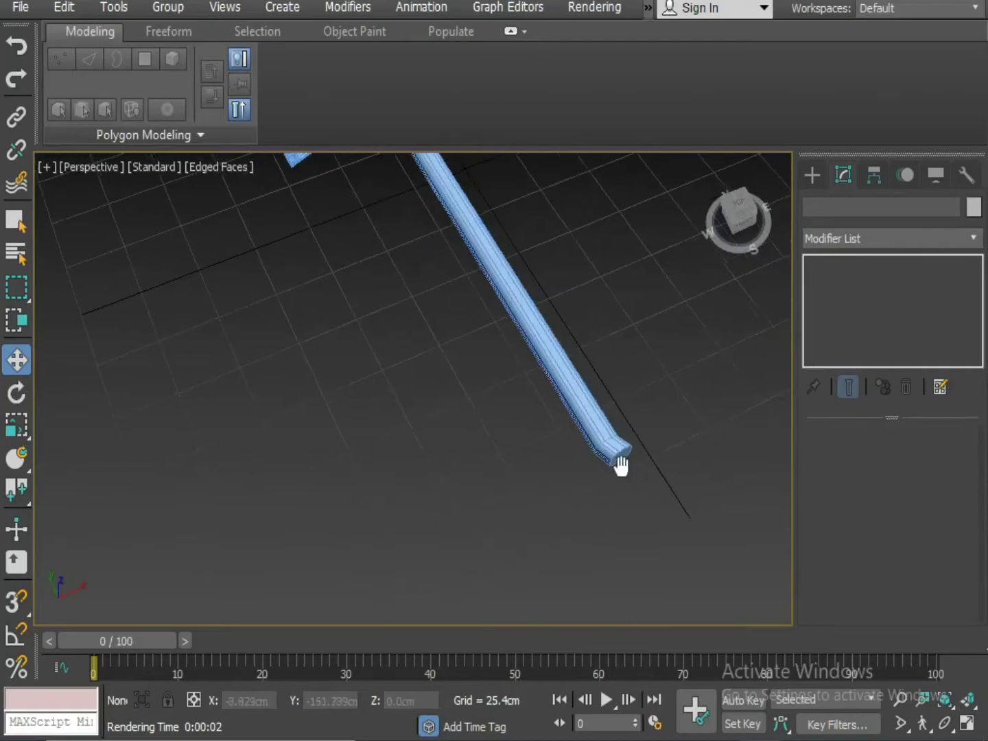
left_click(618, 460)
scroll(580, 475, "down", 2)
scroll(580, 473, "up", 5)
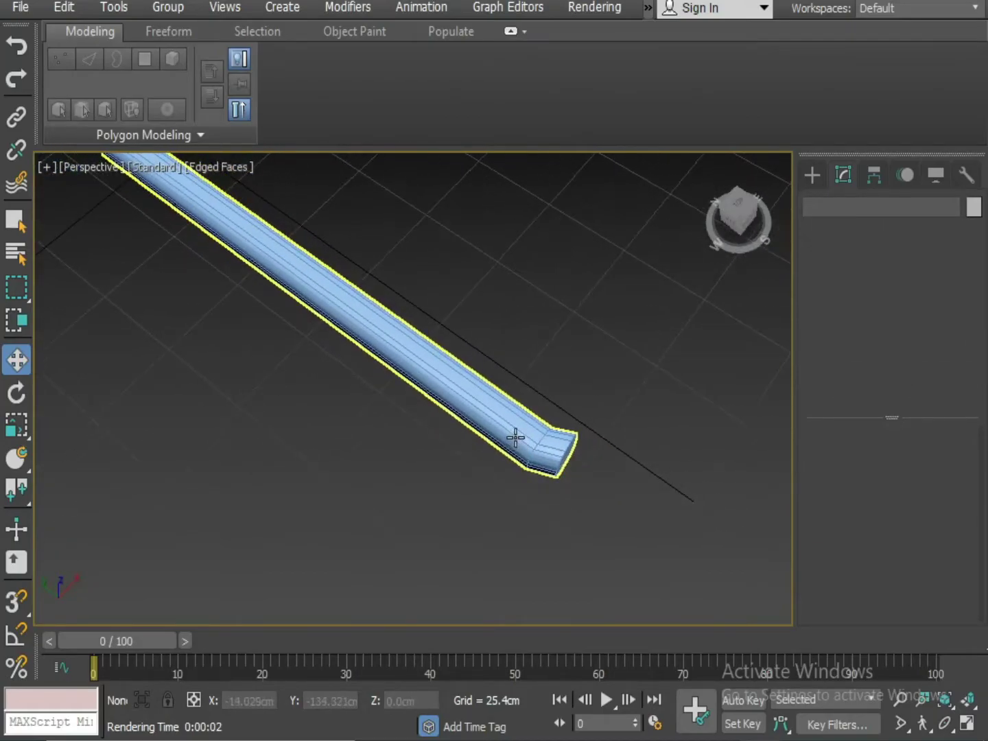
left_click(530, 461)
scroll(522, 464, "up", 4)
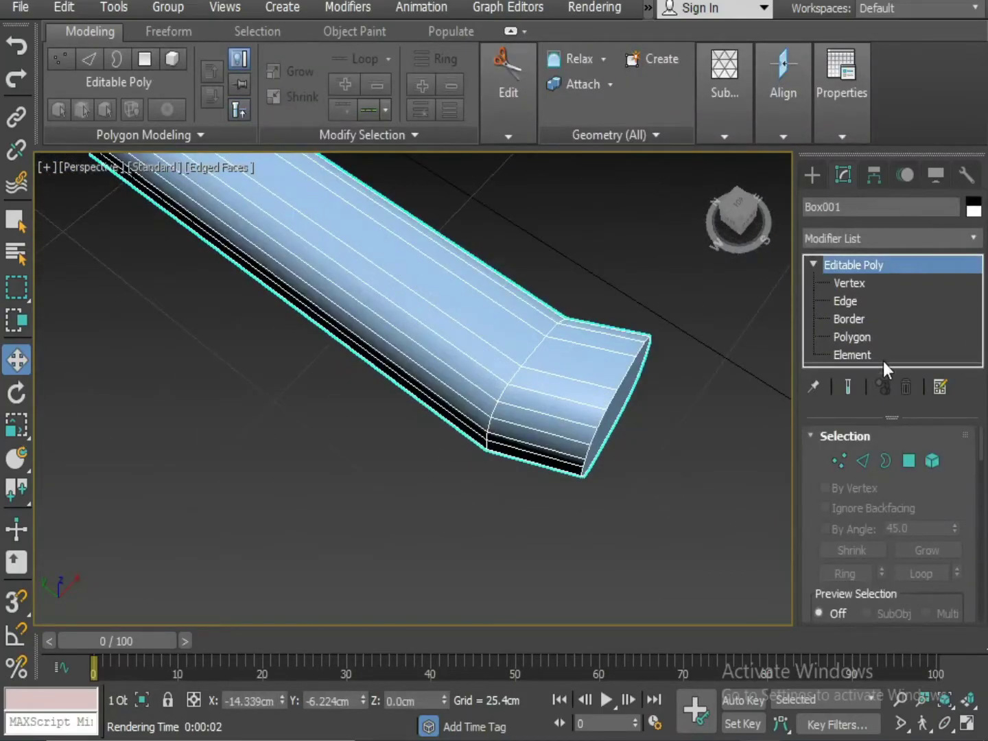
left_click(850, 304)
left_click(506, 383)
double_click(505, 384)
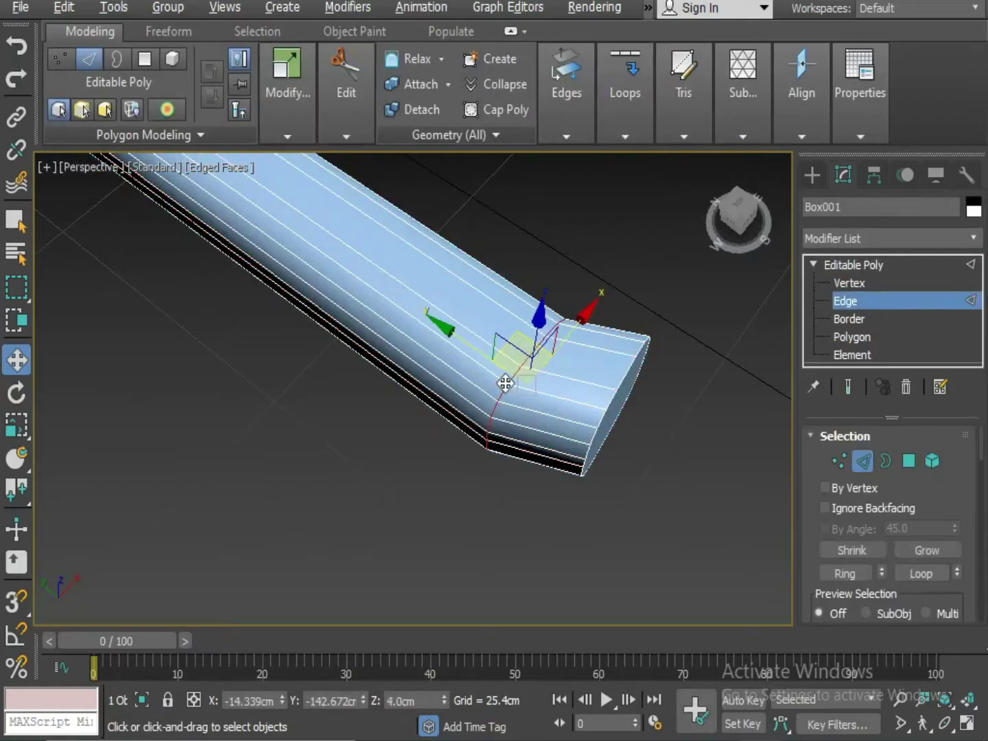
Step: Chamfer the selected loop at the handle's bend by about 2.43 cm with 4 segments
right_click(511, 379)
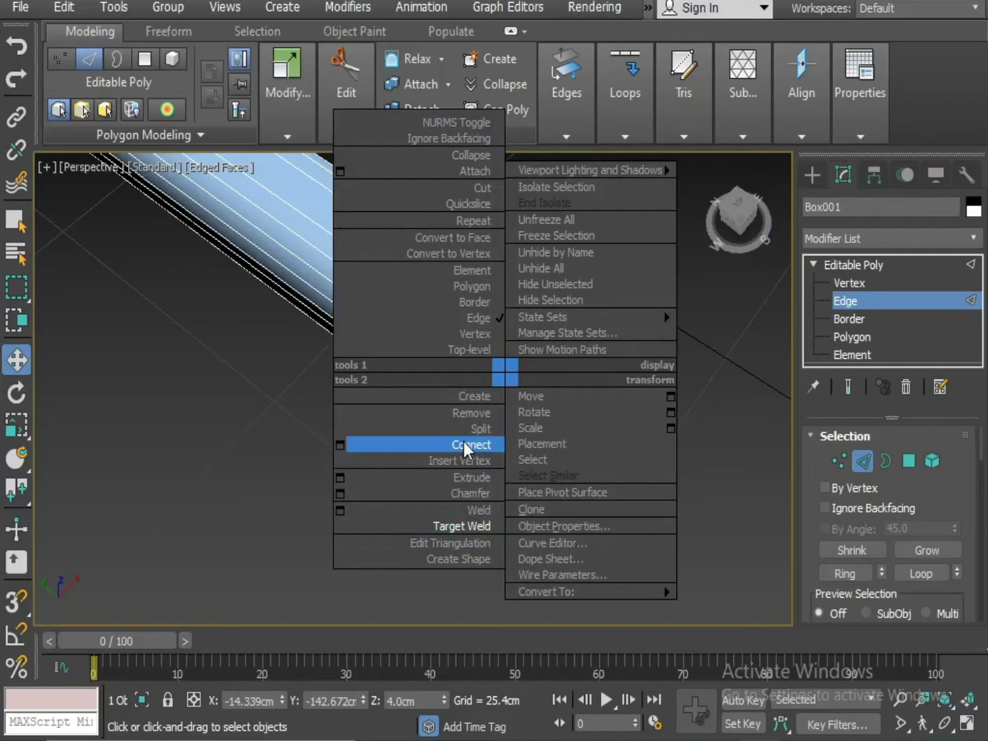
left_click(339, 494)
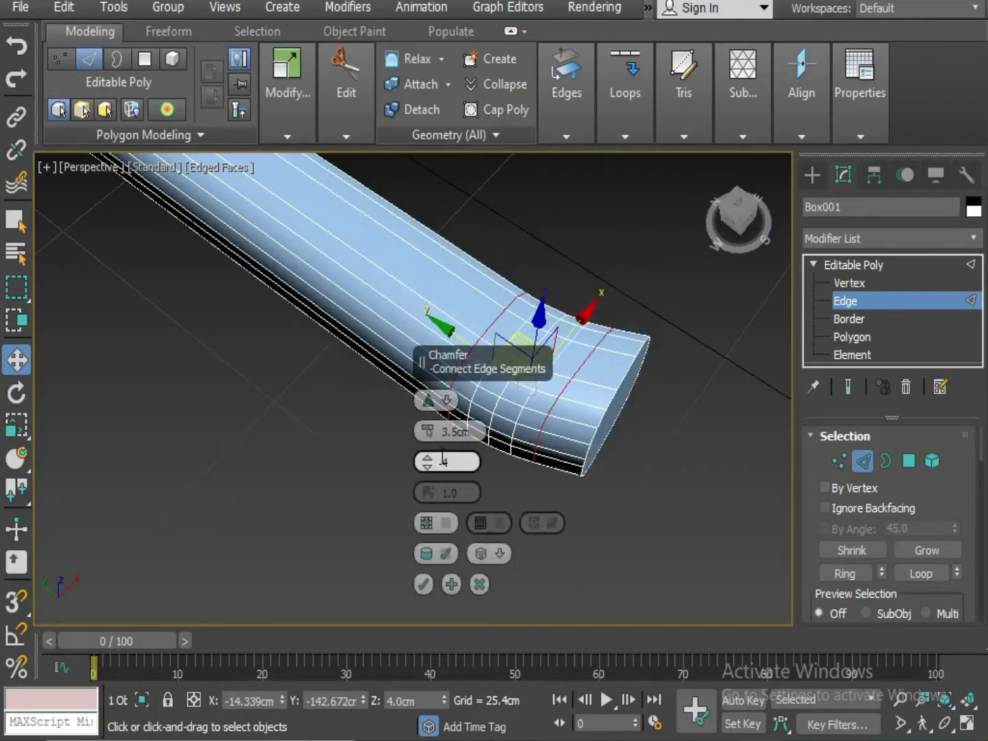
left_click(429, 469)
left_click(429, 469)
left_click(429, 469)
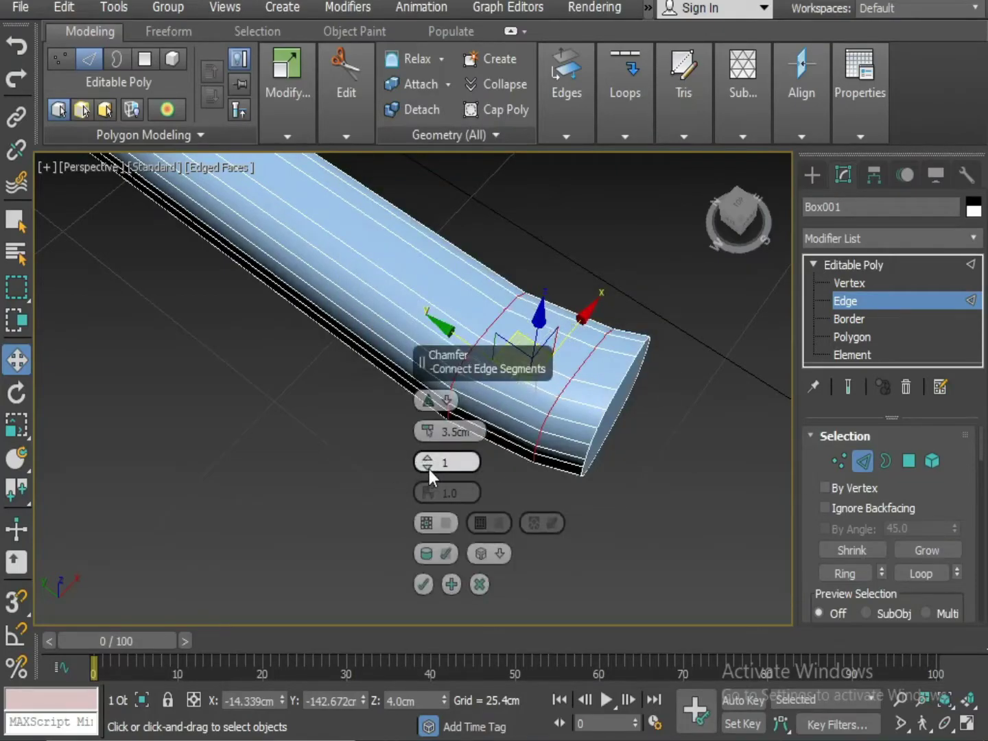
left_click(427, 459)
left_click(426, 458)
left_click(426, 459)
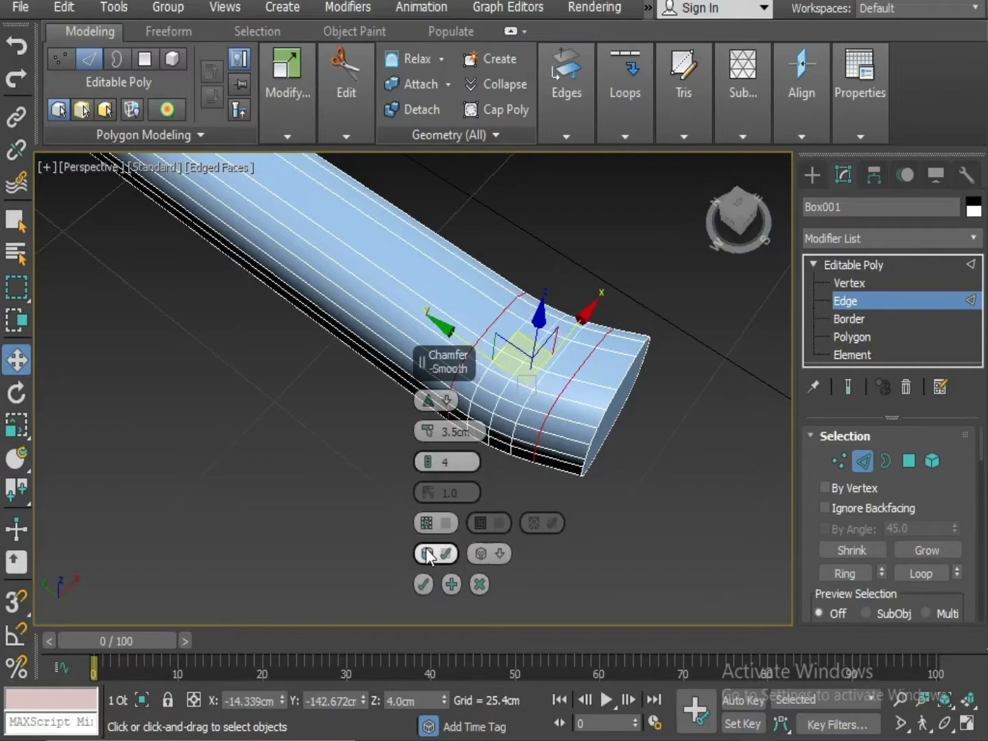
left_click_drag(427, 432, 424, 442)
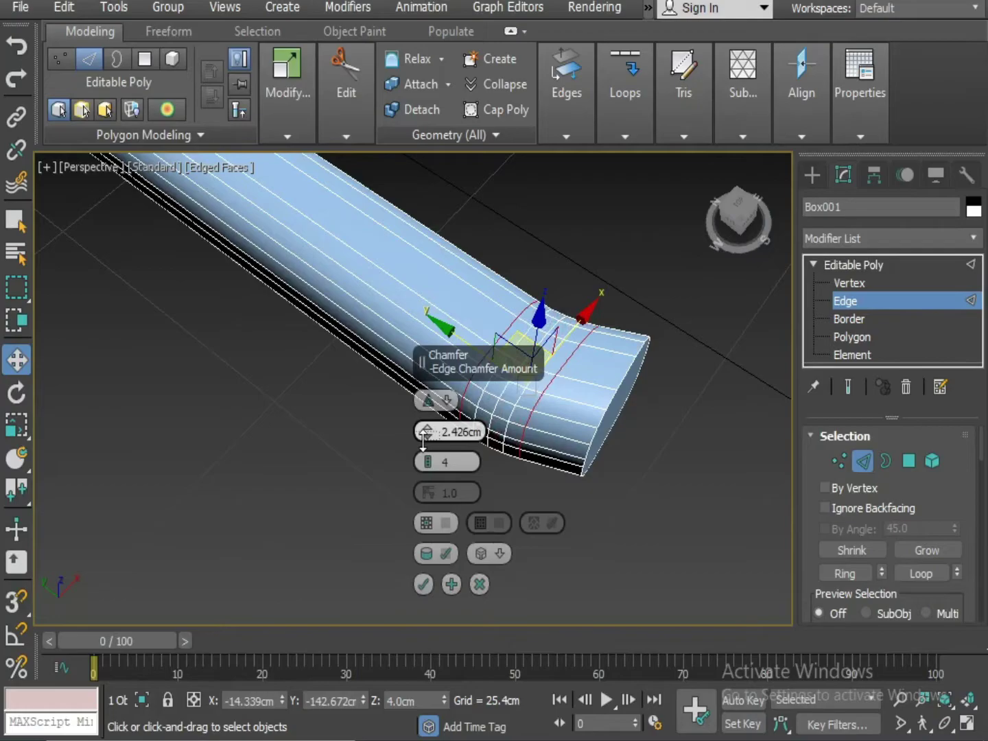
left_click(422, 582)
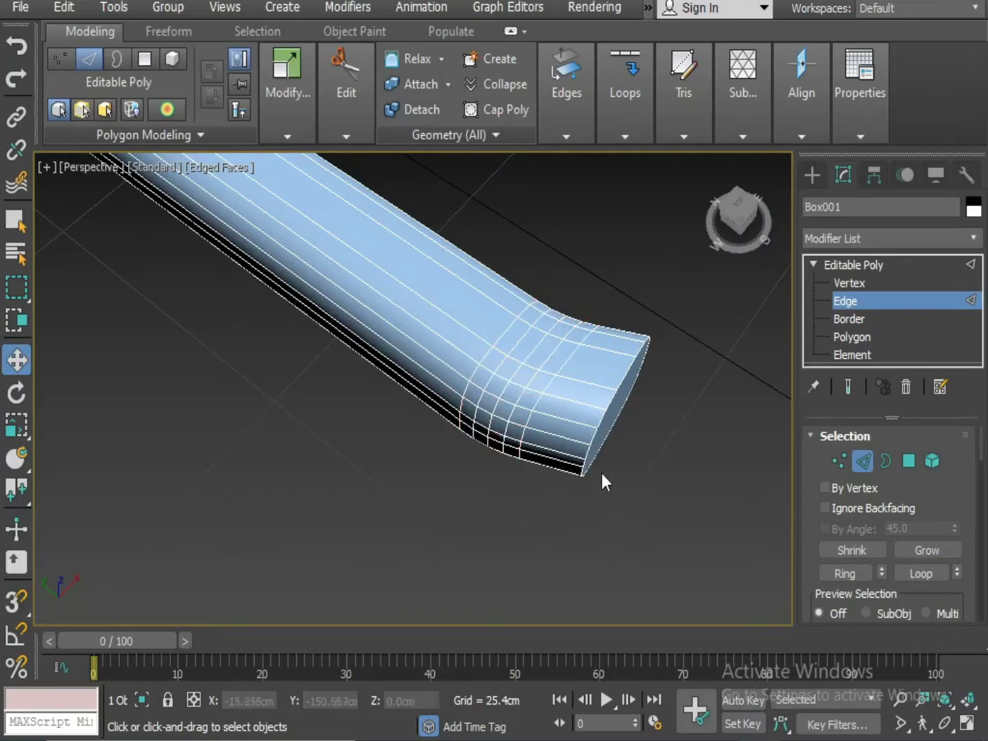
Step: Select the flat end polygon of the handle and convert the selection to its outline edges
double_click(596, 433)
left_click(603, 421)
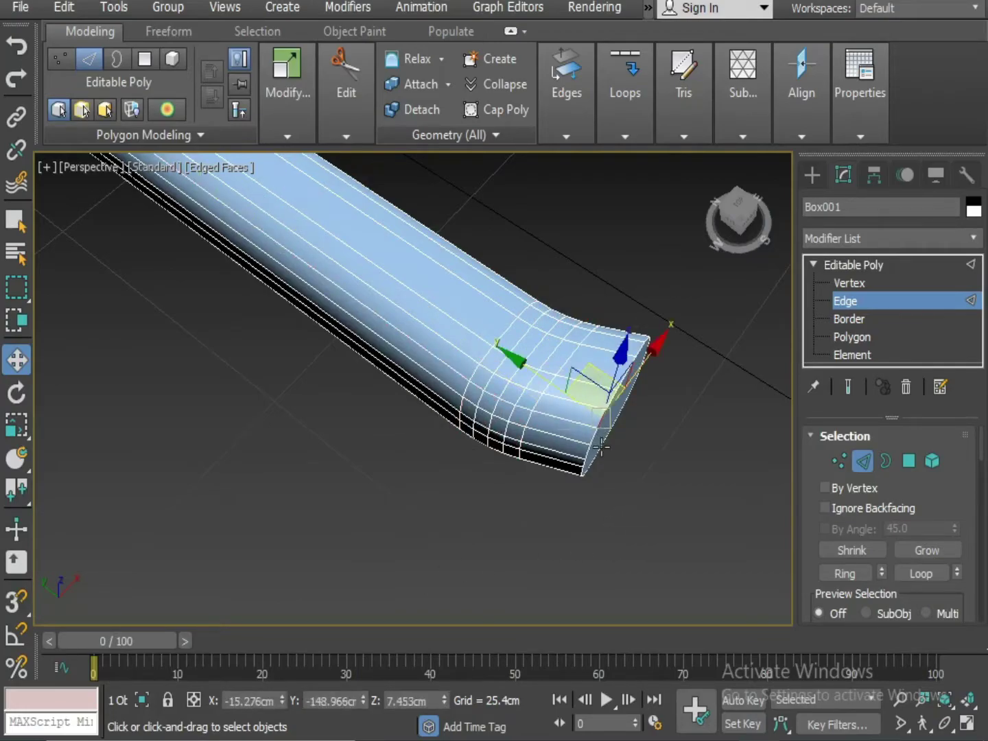
middle_click_drag(601, 446, 611, 478, "alt")
left_click(868, 337)
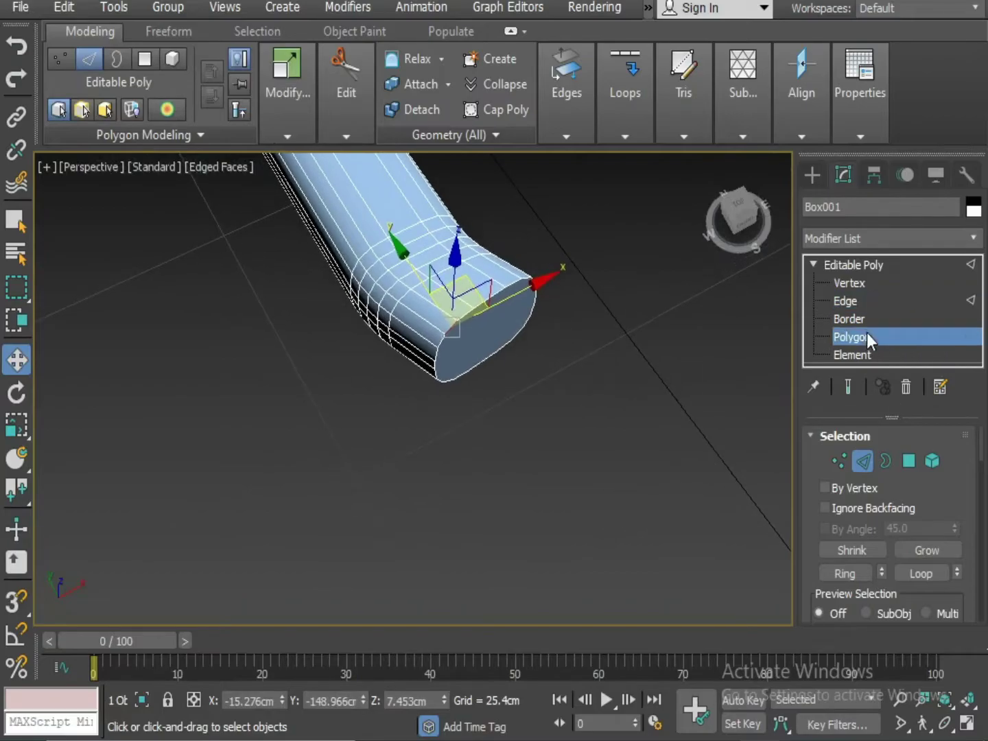
left_click(501, 313)
middle_click_drag(501, 313, 589, 374, "alt")
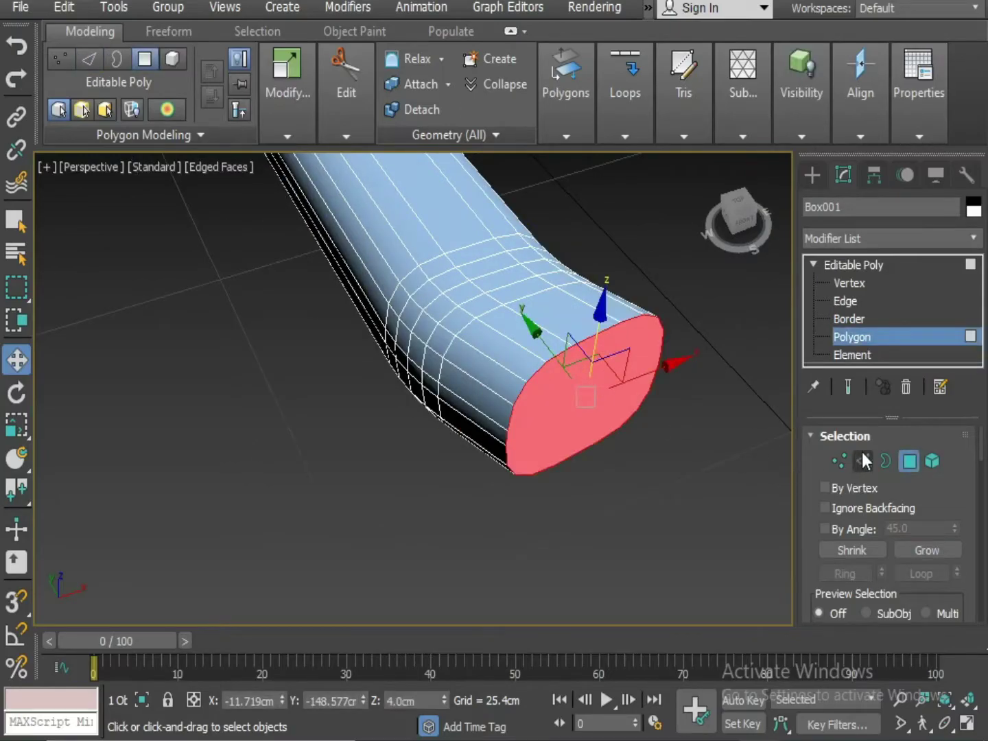
left_click(862, 455)
Step: Chamfer the outline edges of the handle's flat end by about 2.96 cm with 4 segments
right_click(560, 373)
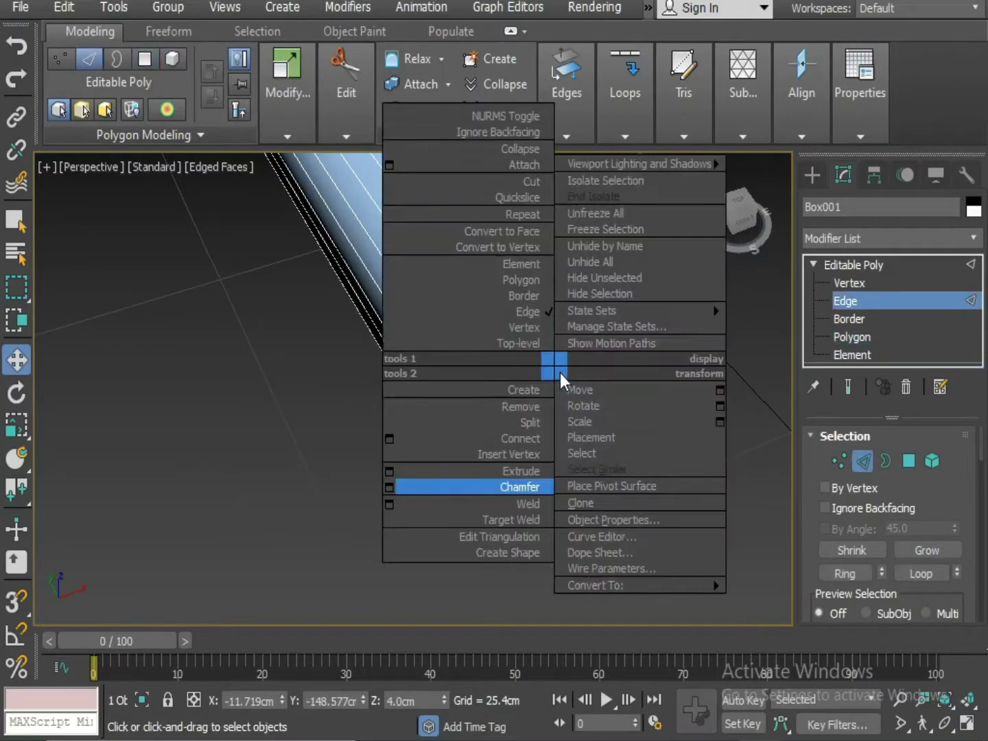
left_click(389, 487)
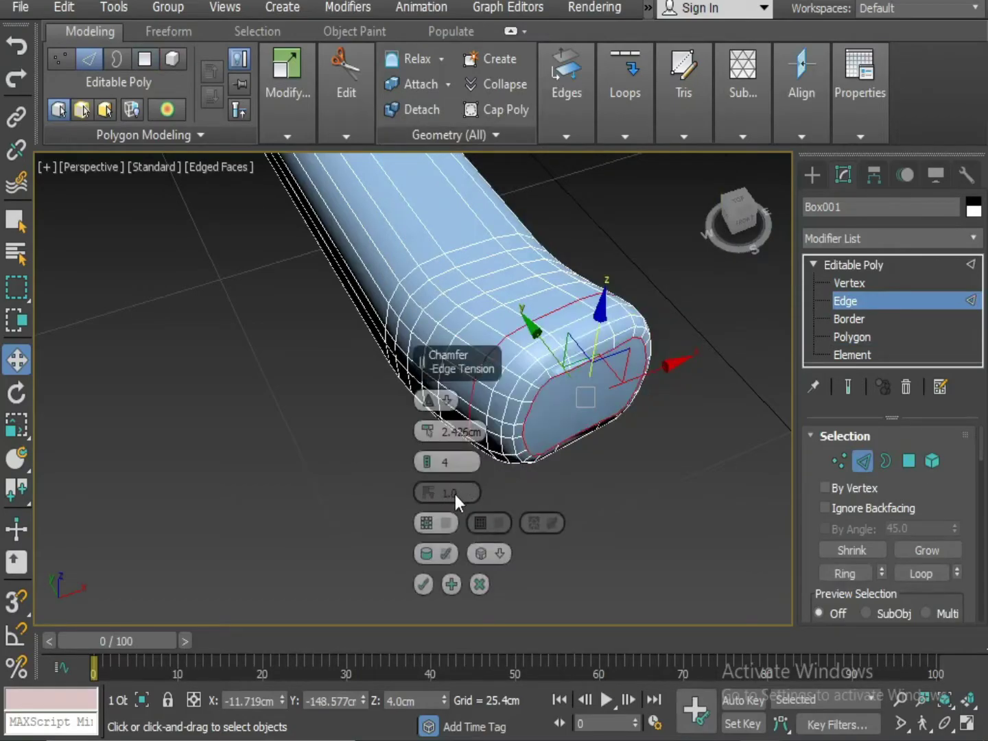
mouse_move(366, 464)
middle_mouse_down()
mouse_move(333, 474)
mouse_move(357, 472)
middle_mouse_up()
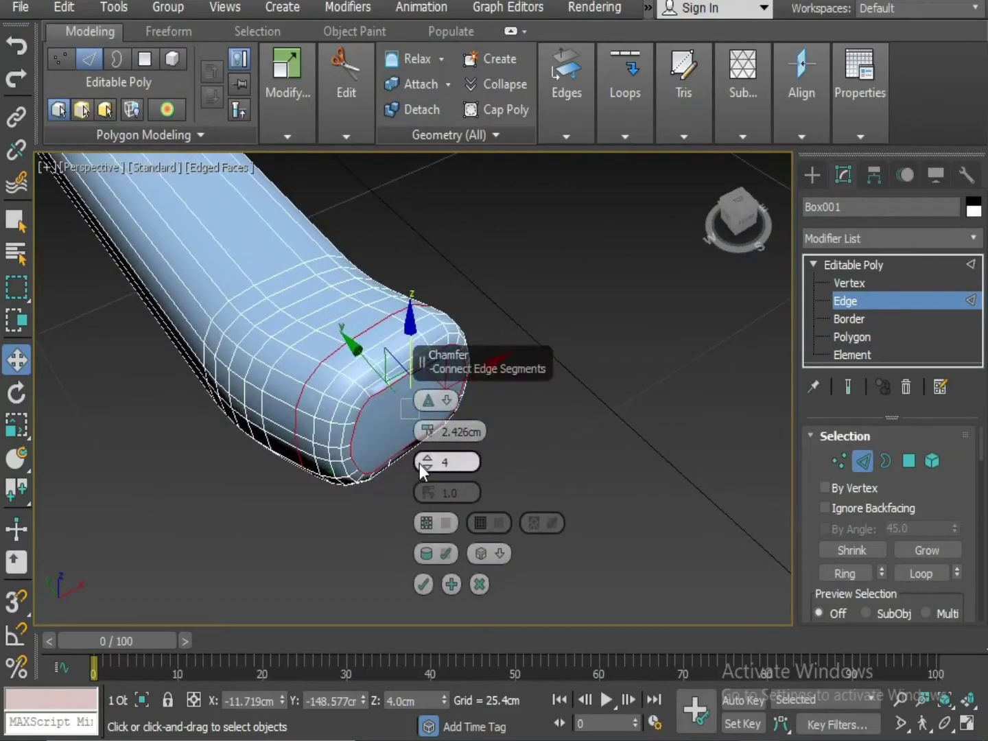
left_click_drag(426, 463, 427, 427)
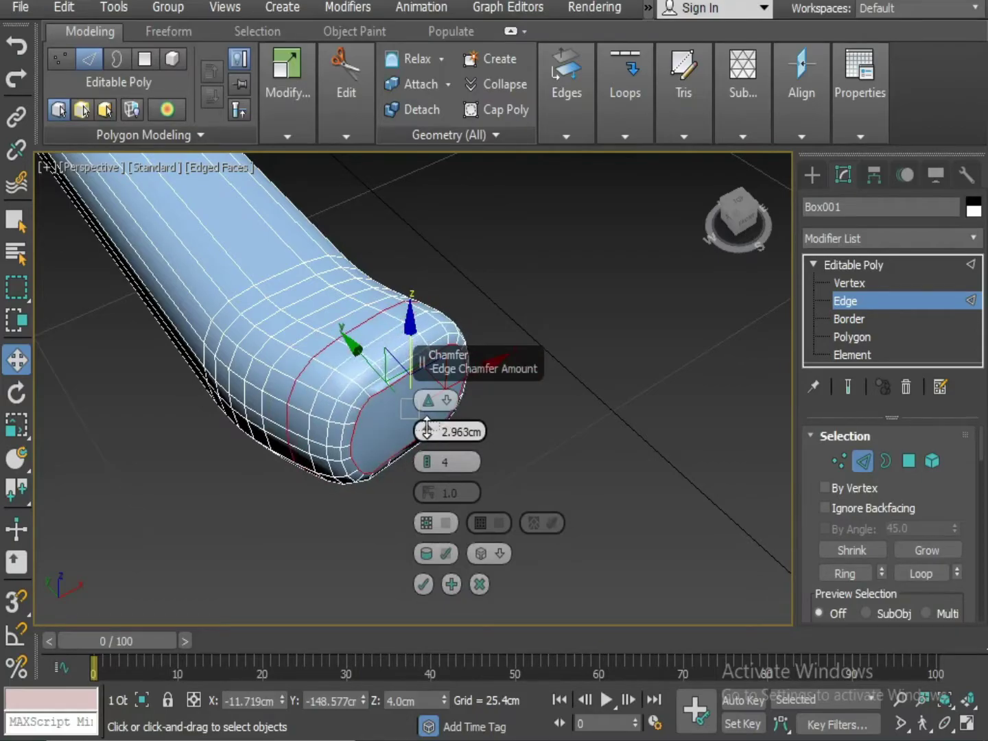
left_click(423, 583)
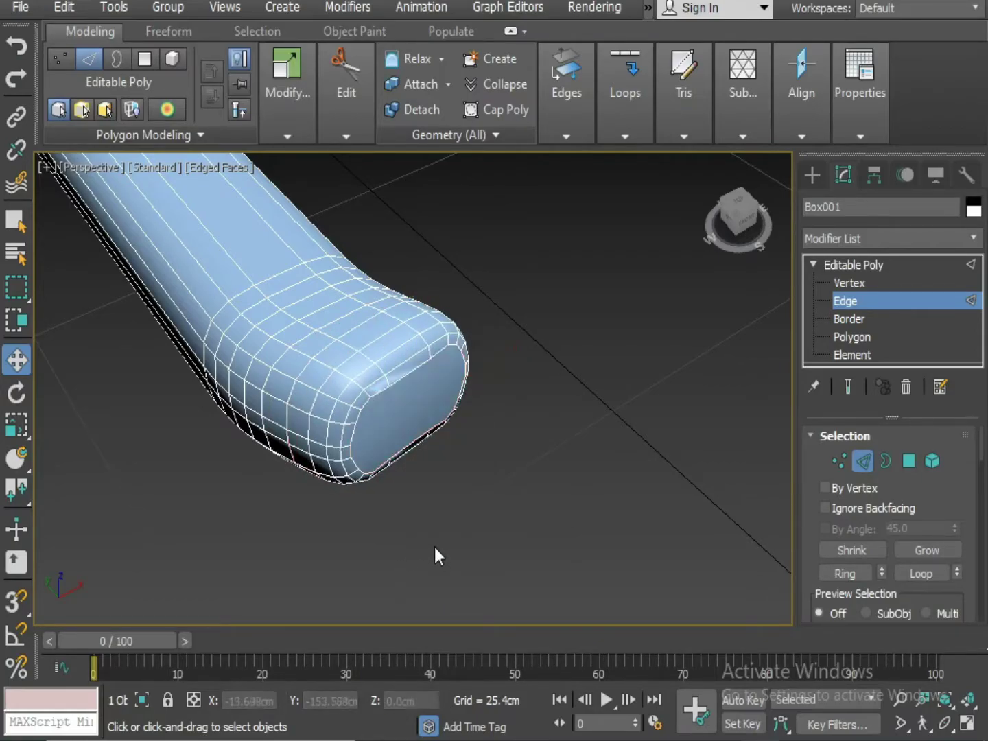
Step: Connect two pairs of opposite vertices across the handle's chamfered end face, adding two edges between its sides
scroll(435, 547, "down", 5)
scroll(299, 456, "up", 4)
middle_click_drag(433, 542, 338, 526, "alt")
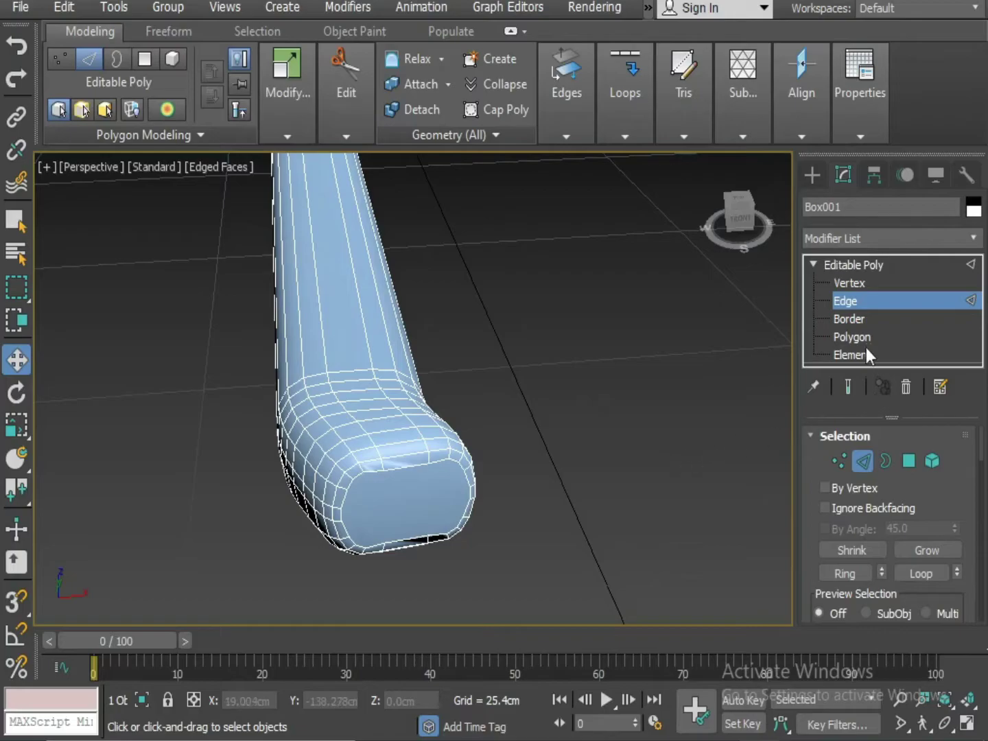
left_click(849, 283)
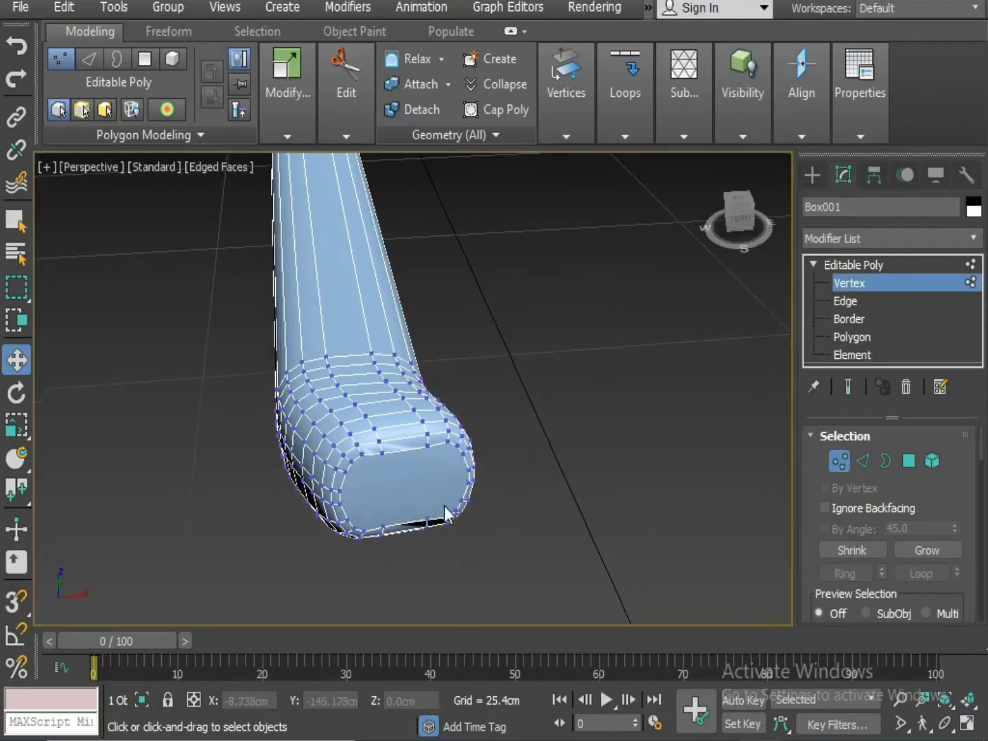
left_click(341, 491)
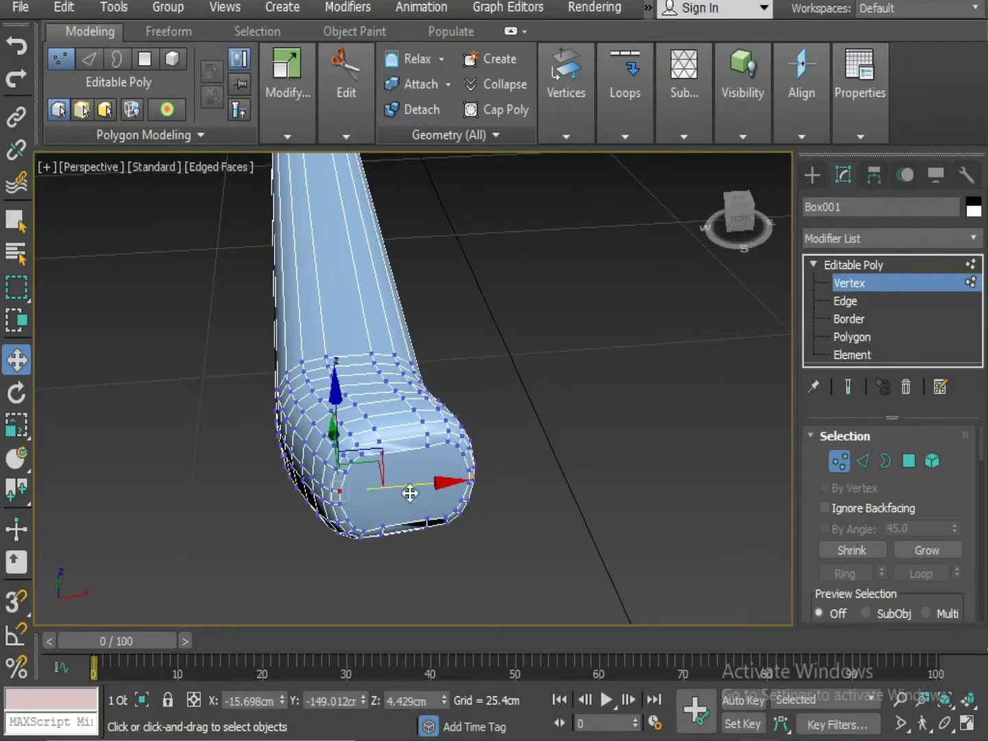
left_click(472, 470, "ctrl")
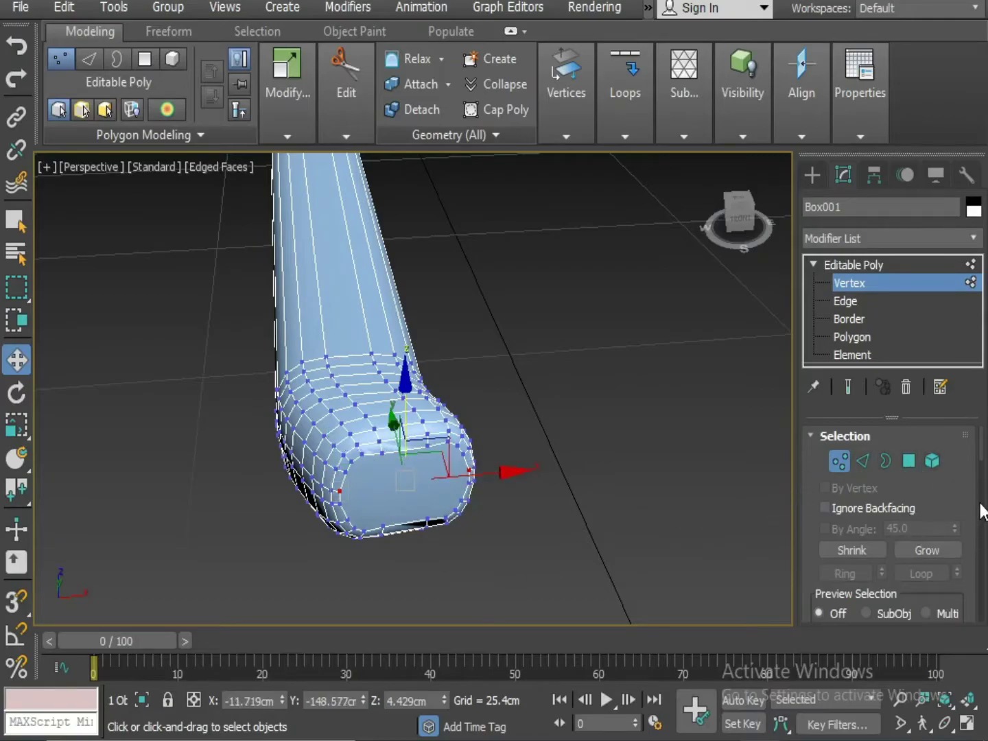
scroll(984, 445, "down", 5)
left_click(881, 516)
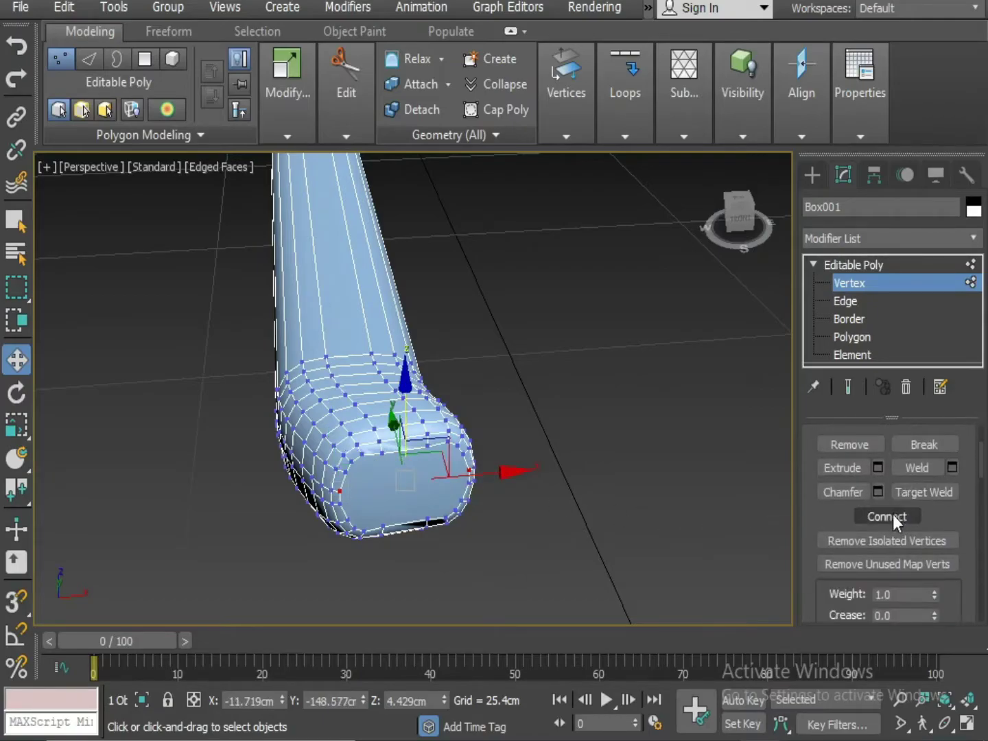
left_click(340, 504)
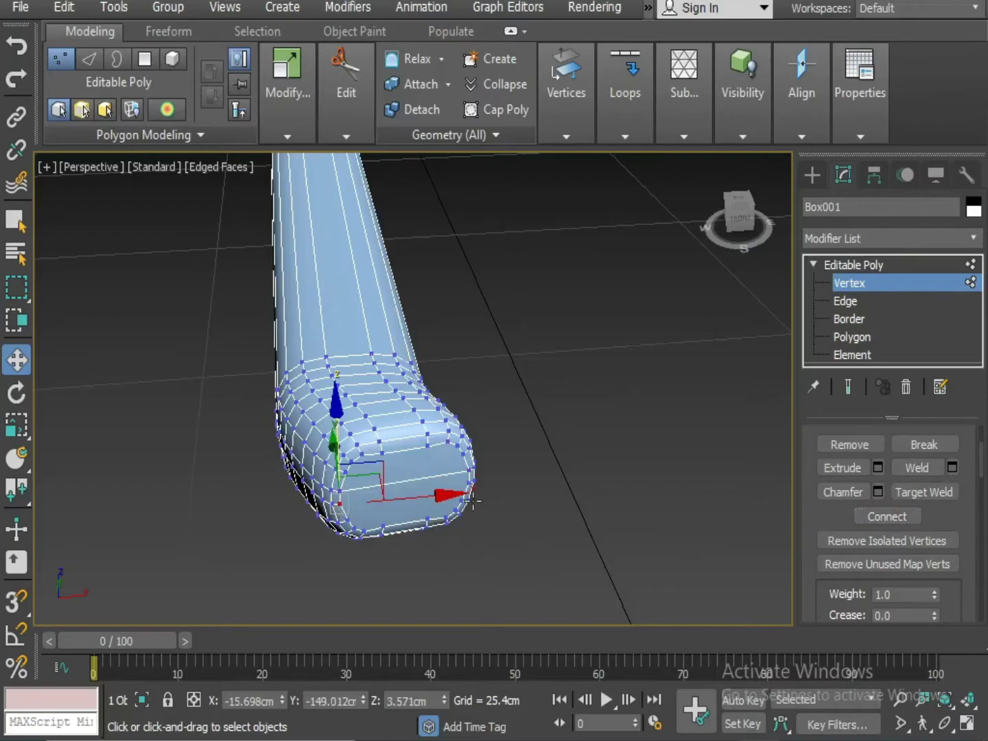
left_click(469, 484, "ctrl")
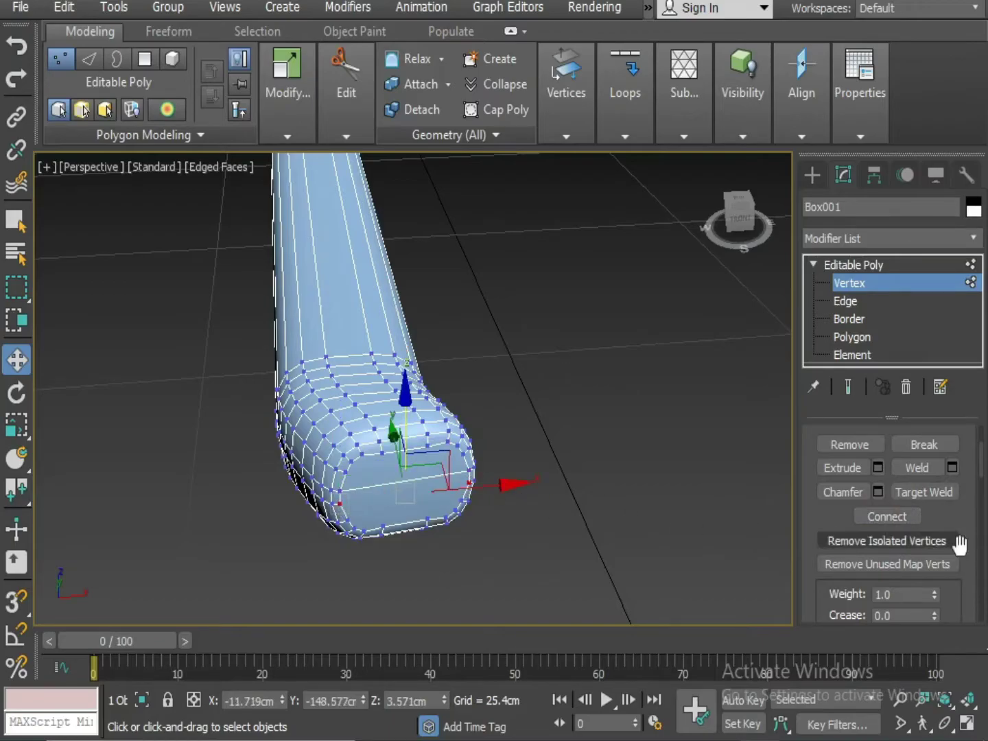
left_click(902, 517)
left_click(587, 570)
Step: Select all the flat end polygons of the handle at the end beside the axe head
scroll(541, 556, "down", 8)
middle_click_drag(374, 527, 537, 564, "alt")
scroll(536, 563, "up", 2)
middle_click_drag(237, 445, 437, 583, "alt")
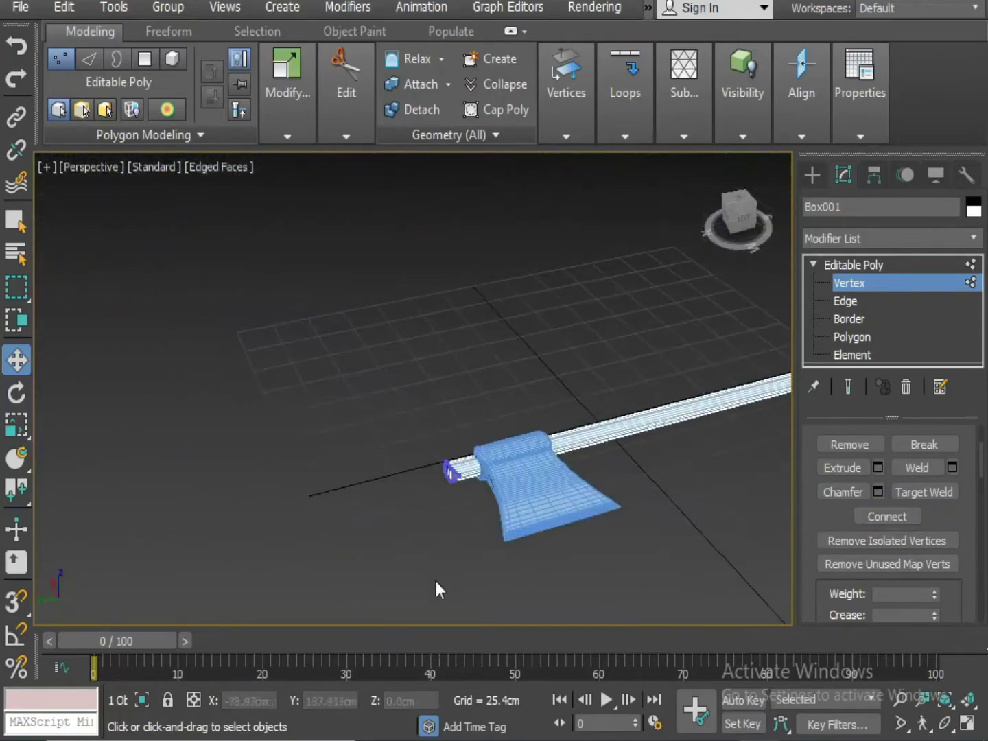
scroll(442, 549, "up", 3)
scroll(470, 490, "up", 2)
scroll(525, 488, "up", 2)
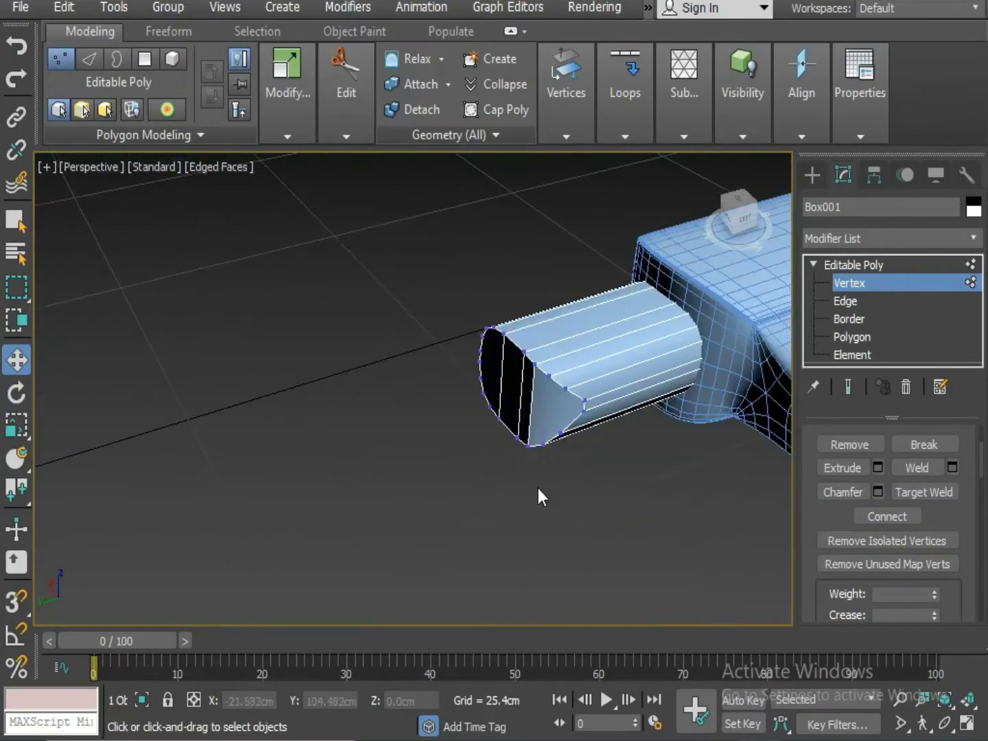
left_click(852, 337)
left_click(549, 415)
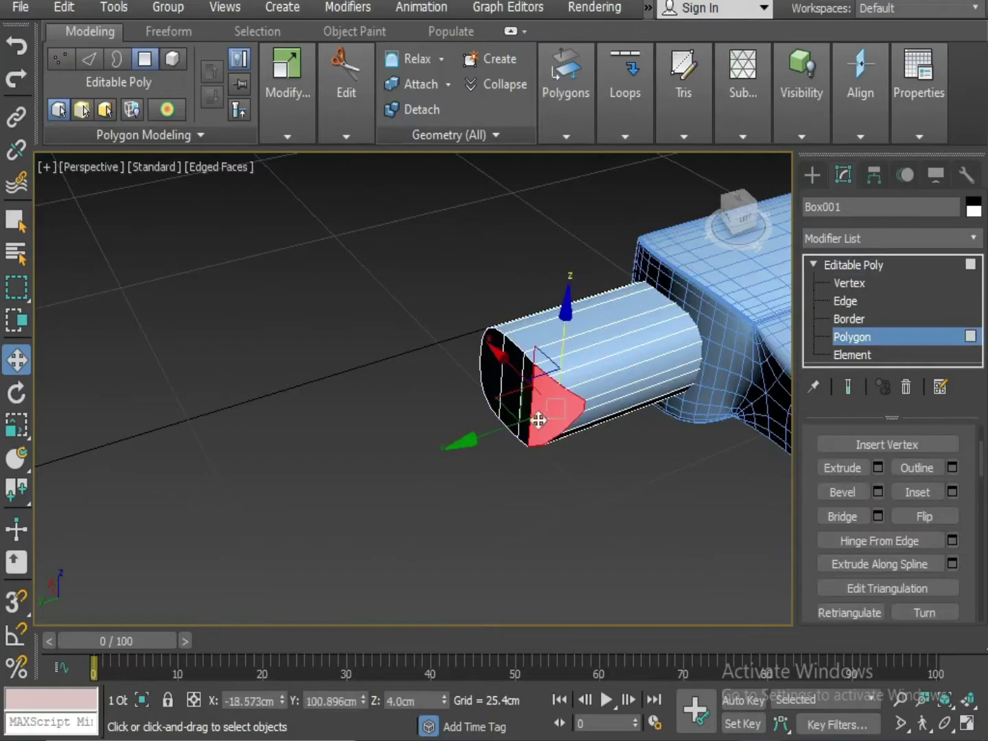
left_click(521, 404, "ctrl")
left_click(515, 399, "ctrl")
left_click(495, 383, "ctrl")
Step: Convert the end polygon selection to edges and deselect the inner dividing edges, keeping only the outline
middle_click_drag(571, 434, 553, 462, "alt")
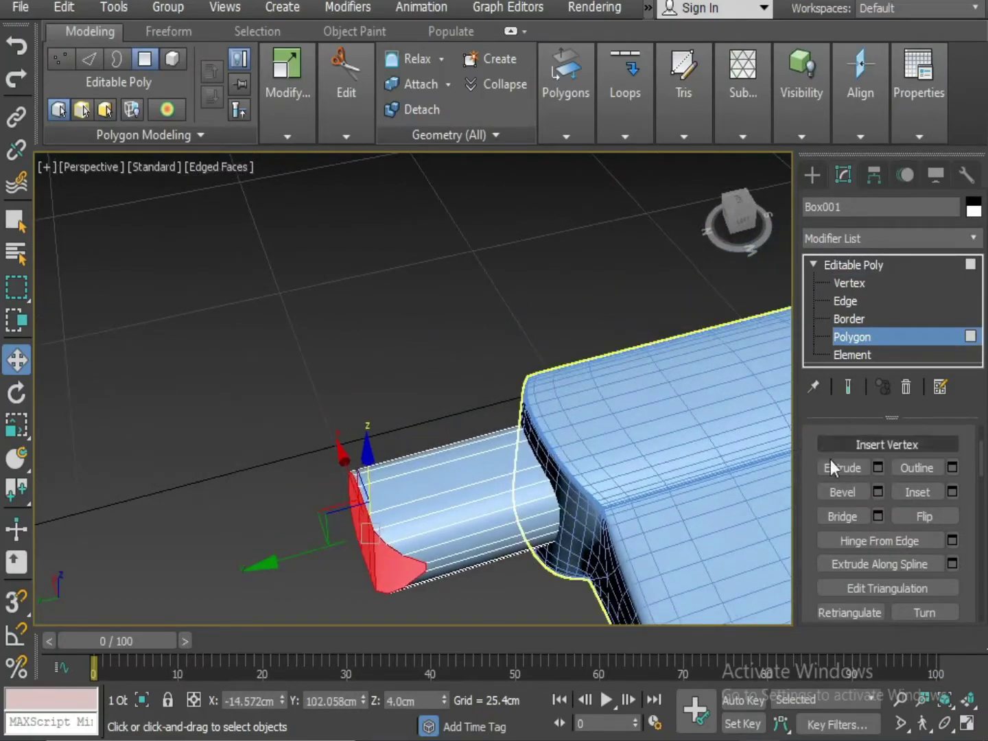
scroll(956, 446, "up", 5)
left_click(864, 461)
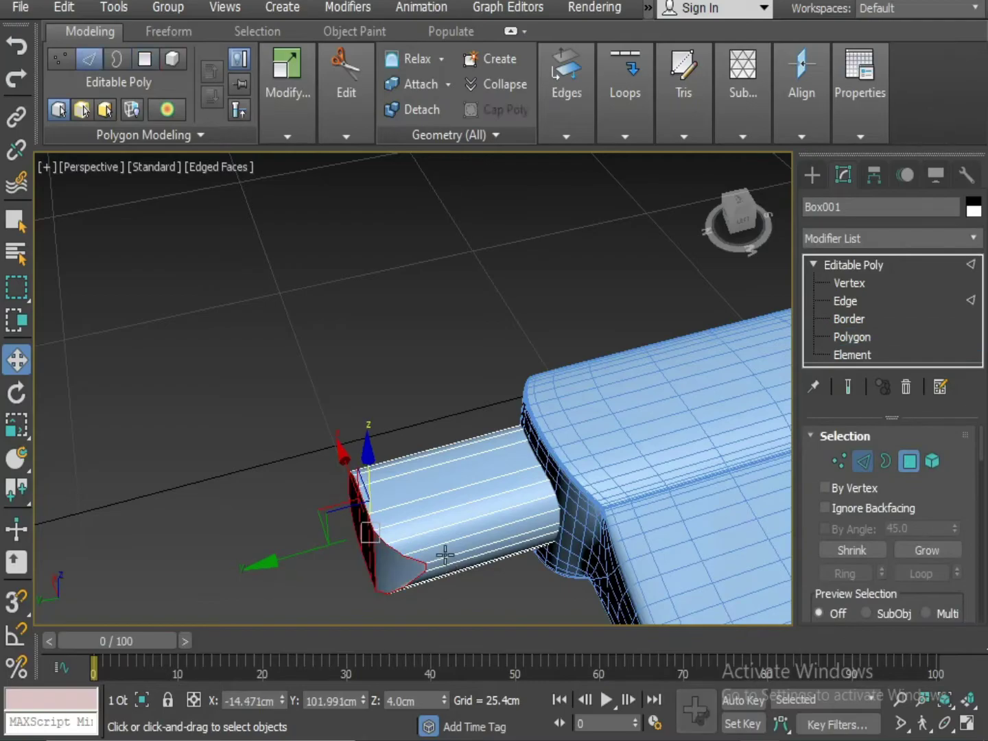
middle_click_drag(543, 439, 575, 483, "alt")
left_click(519, 503)
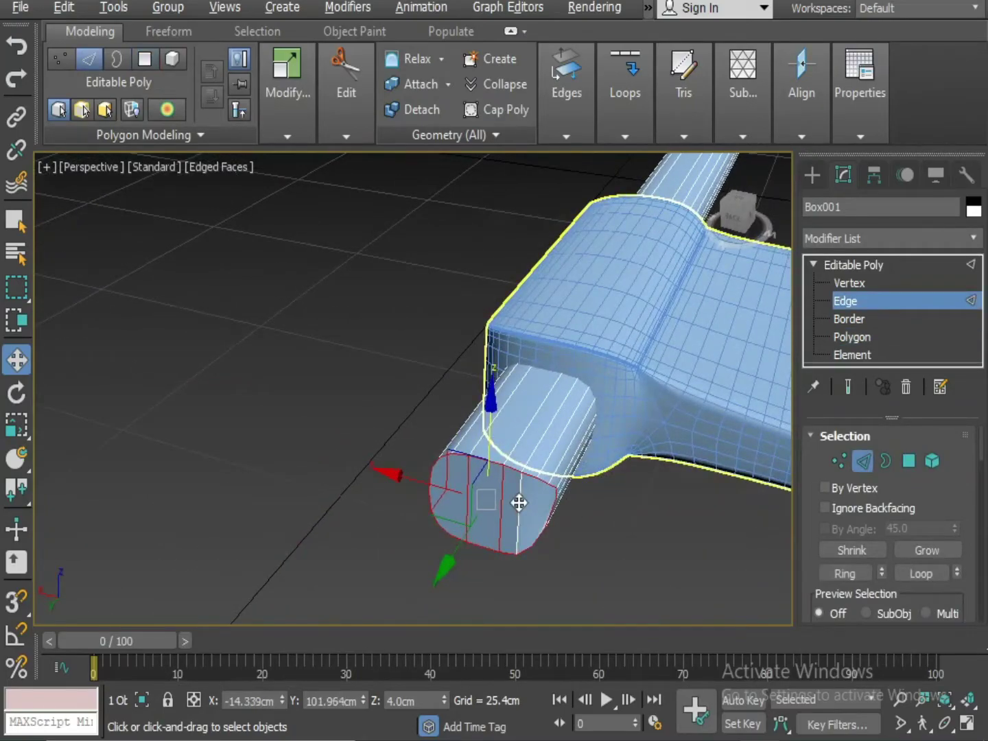
left_click(472, 522, "alt")
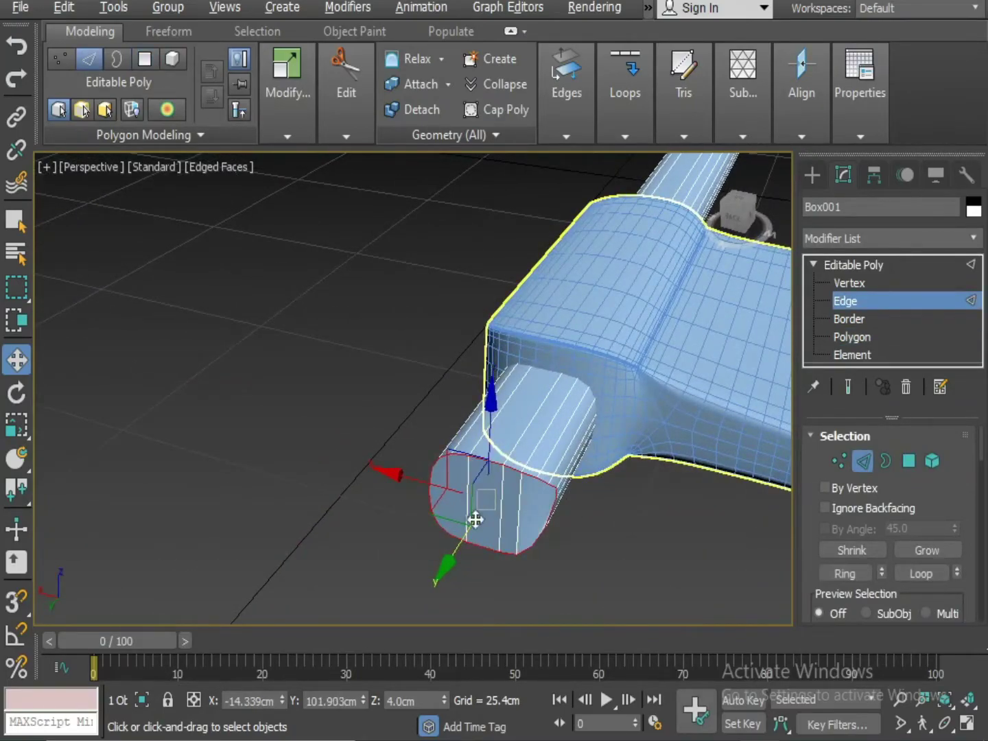
middle_click_drag(474, 521, 447, 544, "alt")
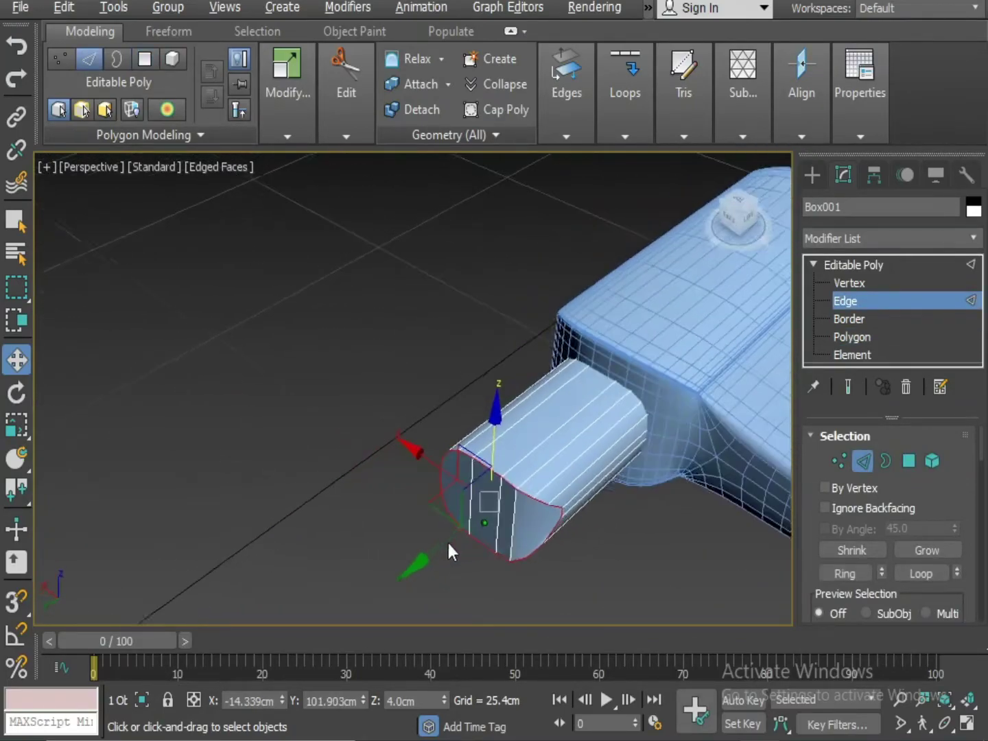
Step: Chamfer the outline edges at the handle's head-side end by about 0.82 cm with 2 segments
right_click(484, 466)
left_click(374, 570)
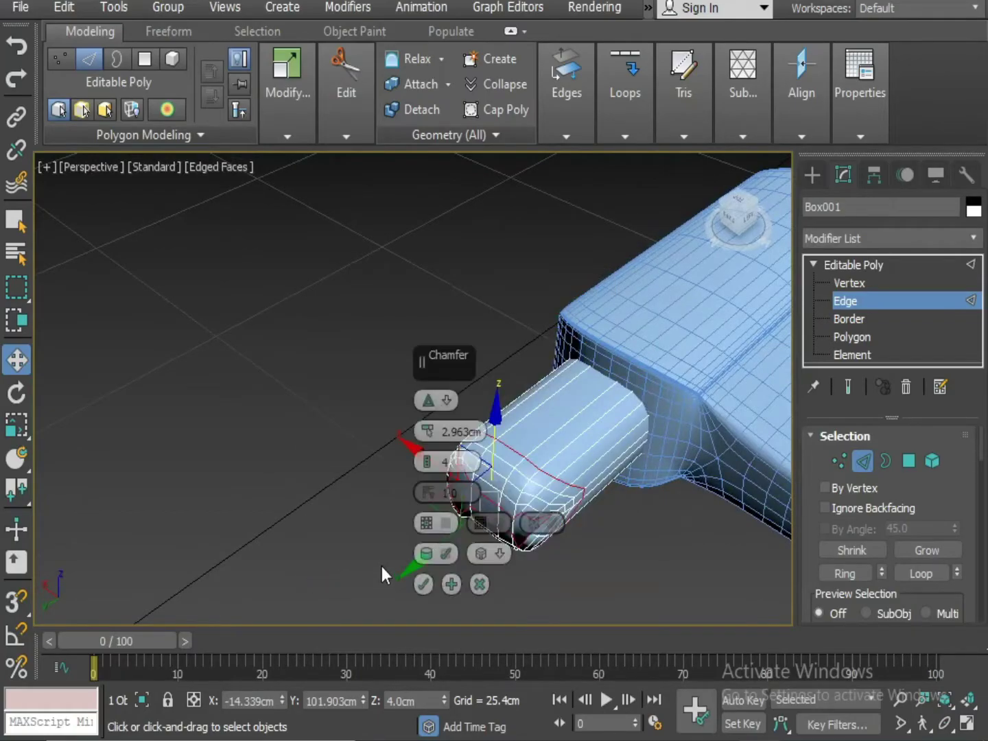
middle_click_drag(381, 570, 316, 566)
left_click(427, 466)
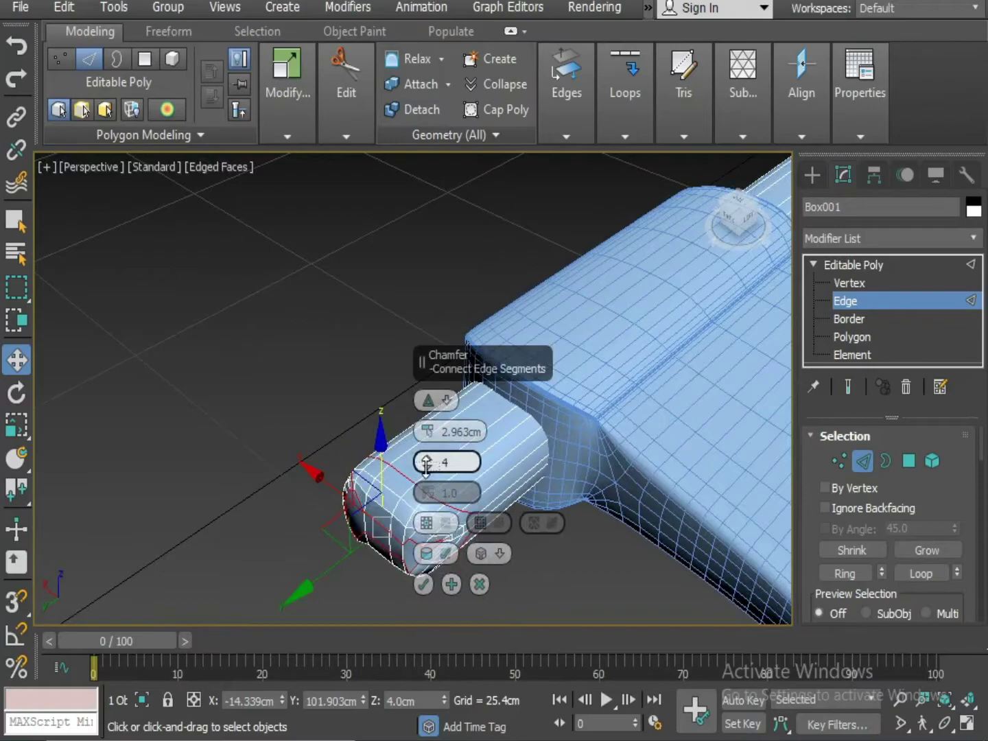
left_click(427, 468)
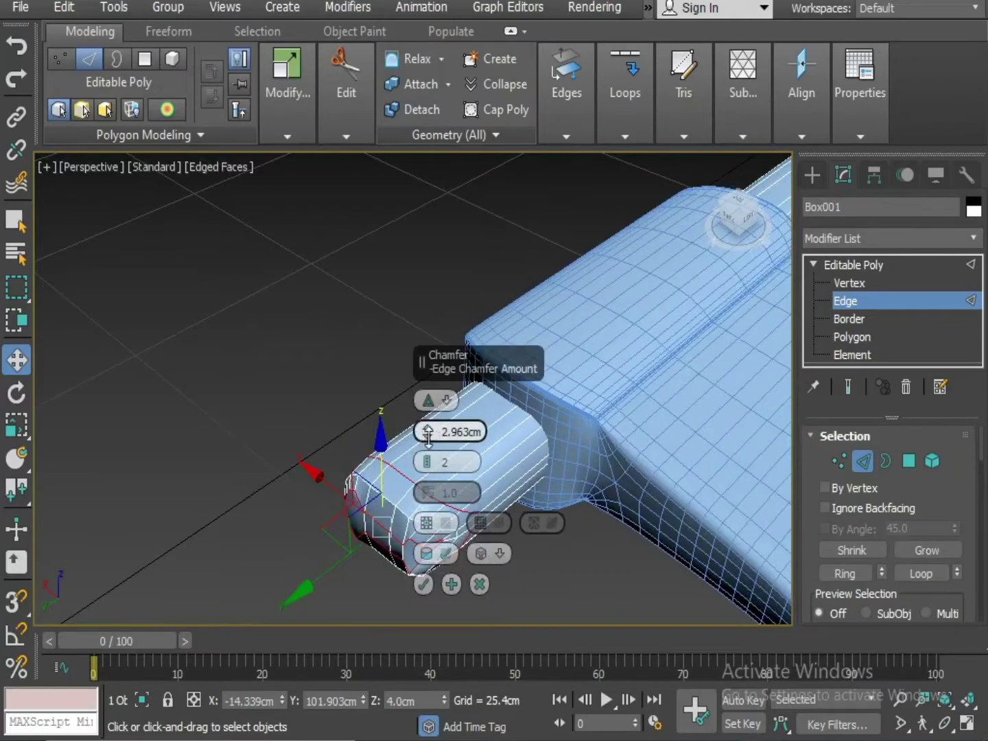
left_click_drag(426, 442, 427, 453)
scroll(369, 492, "up", 2)
middle_click_drag(369, 492, 250, 404)
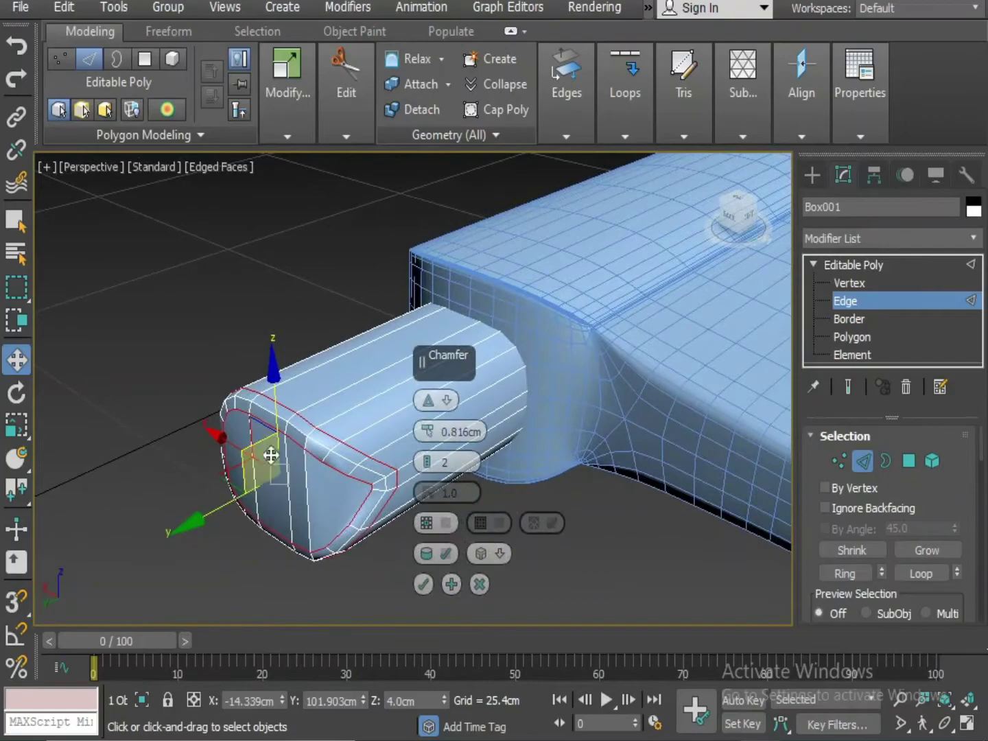
left_click(424, 585)
middle_click_drag(403, 586, 349, 578)
middle_click_drag(501, 491, 558, 414)
left_click(695, 494)
Step: Deselect the handle and add a Standard scanline material in the Slate Material Editor
scroll(676, 522, "down", 5)
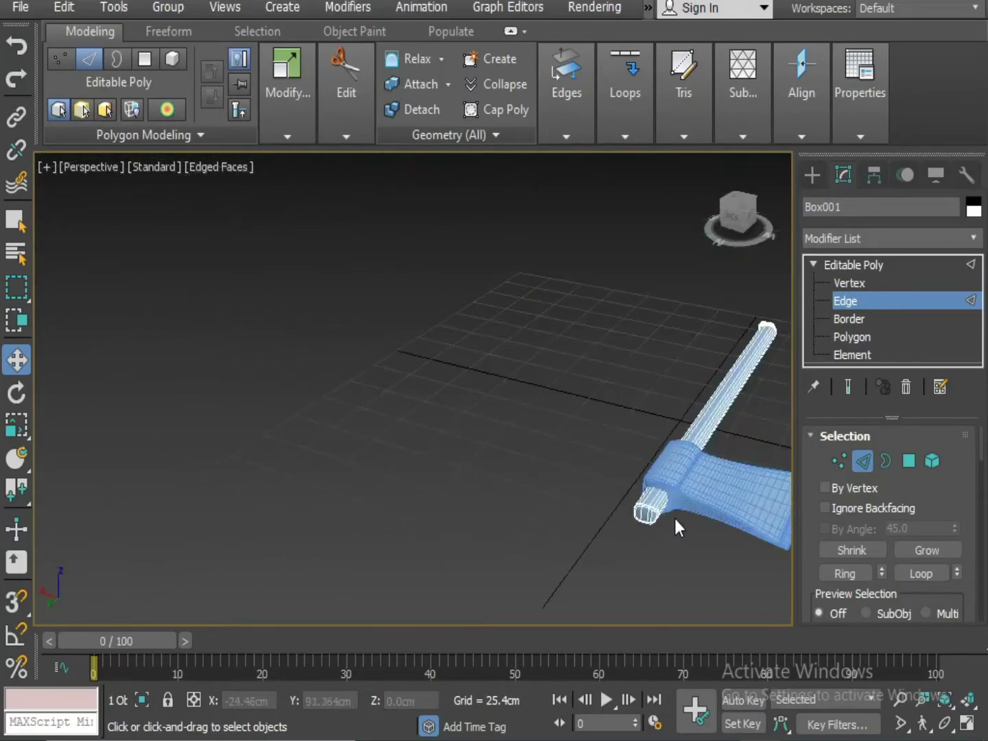
middle_click_drag(677, 522, 435, 529)
scroll(594, 529, "down", 2)
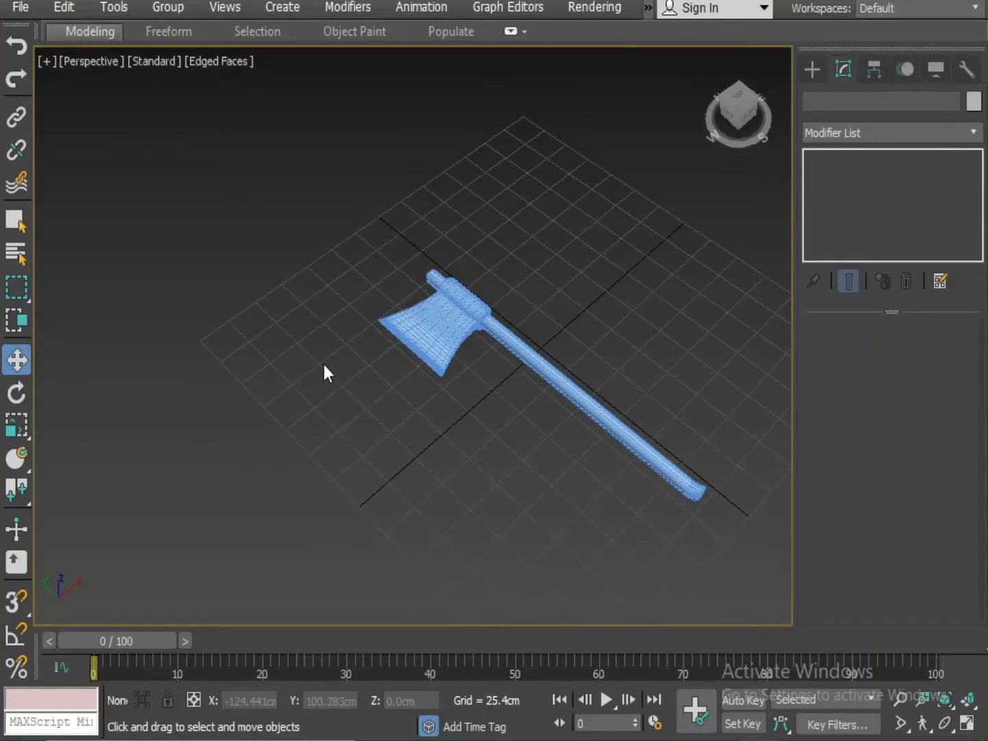
key("m")
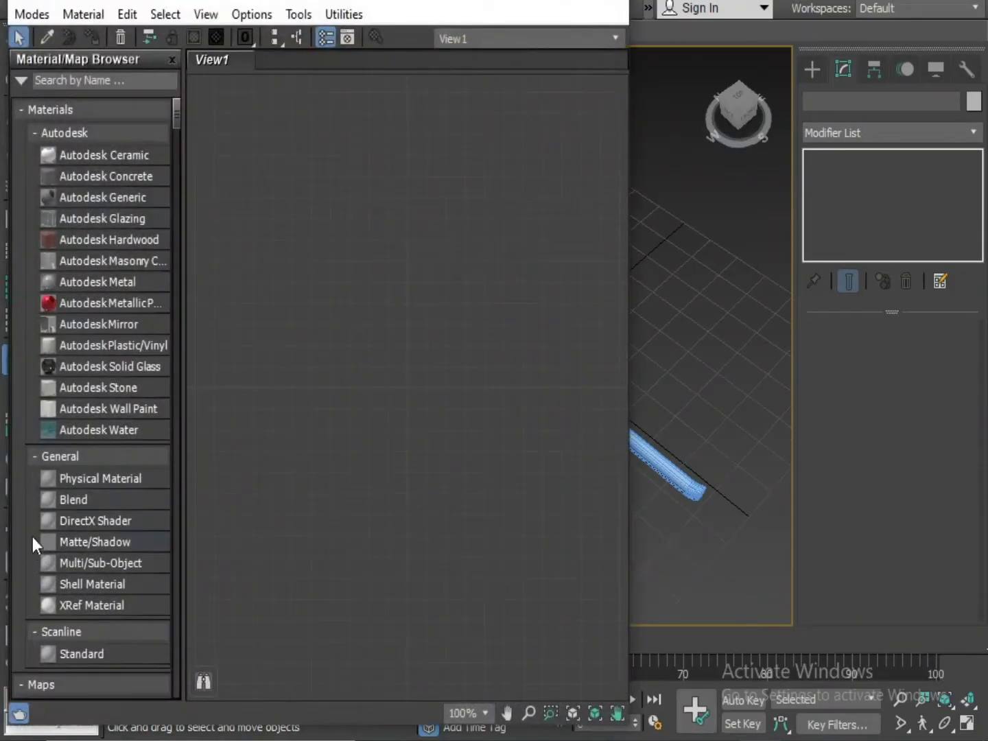
scroll(71, 564, "down", 2)
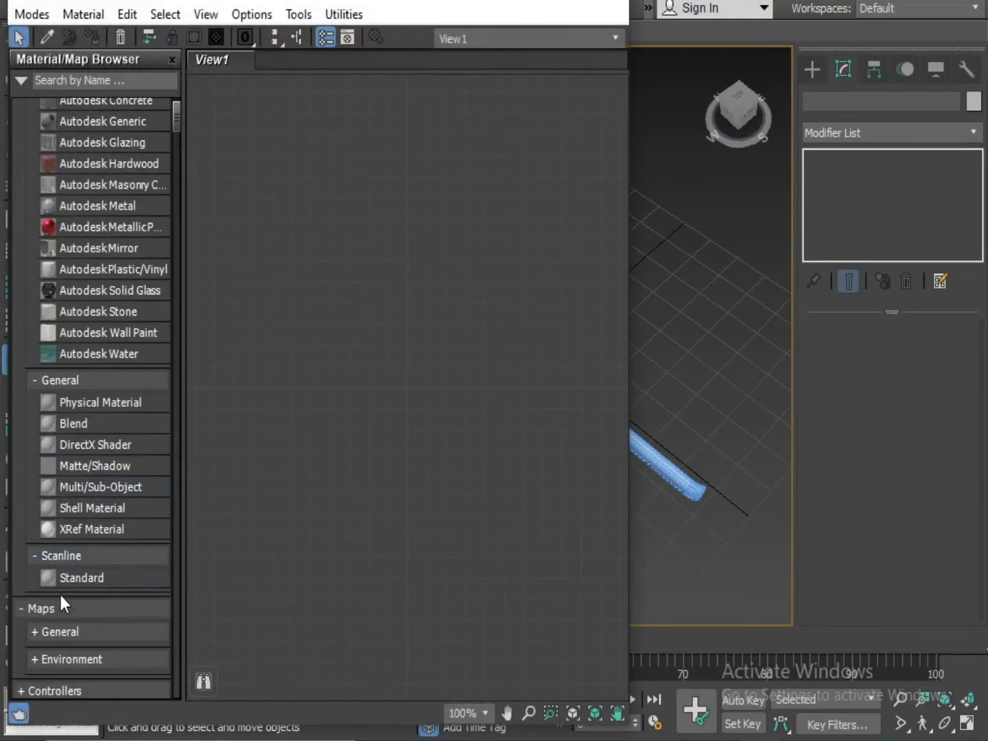
left_click_drag(496, 396, 497, 395)
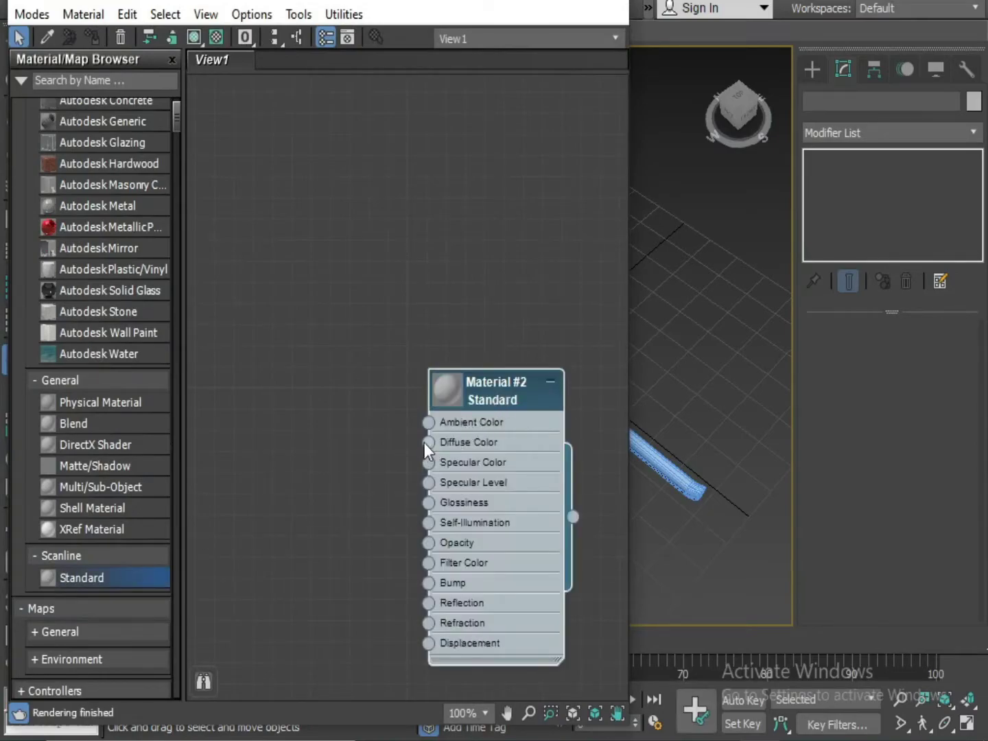
Step: Start adding a Bitmap map to the Standard material's Diffuse Color
left_click_drag(351, 459, 323, 456)
mouse_move(346, 471)
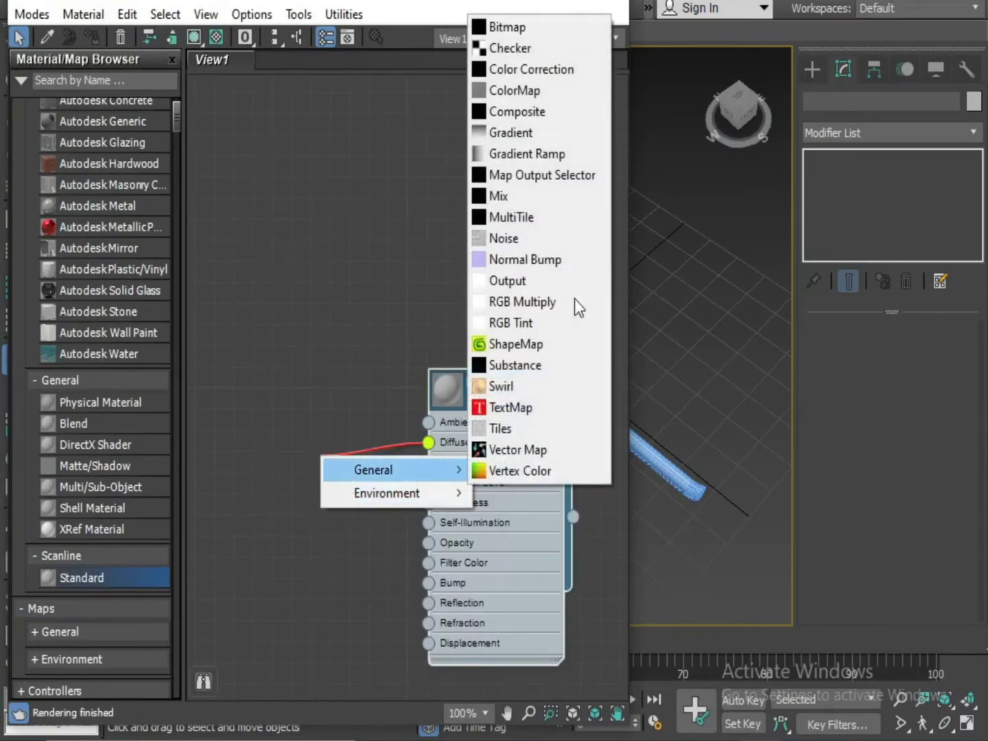
left_click(518, 30)
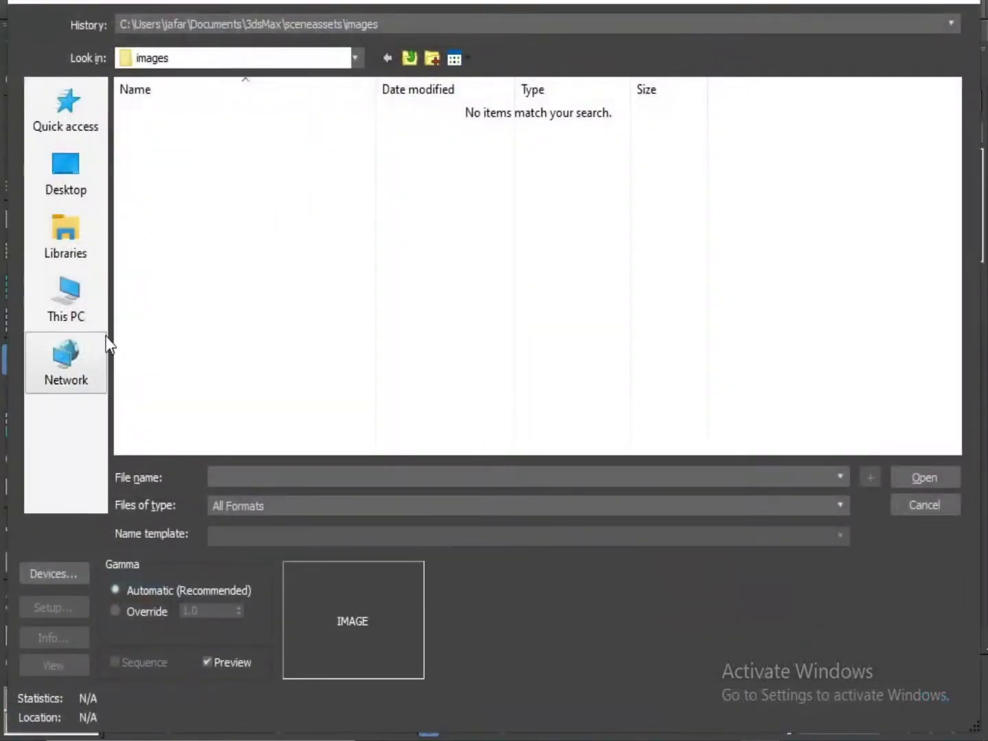
Step: Load the dark wood image whose name starts with istockphoto-114 from the texture folder on drive E: as the Diffuse Color bitmap
left_click(66, 186)
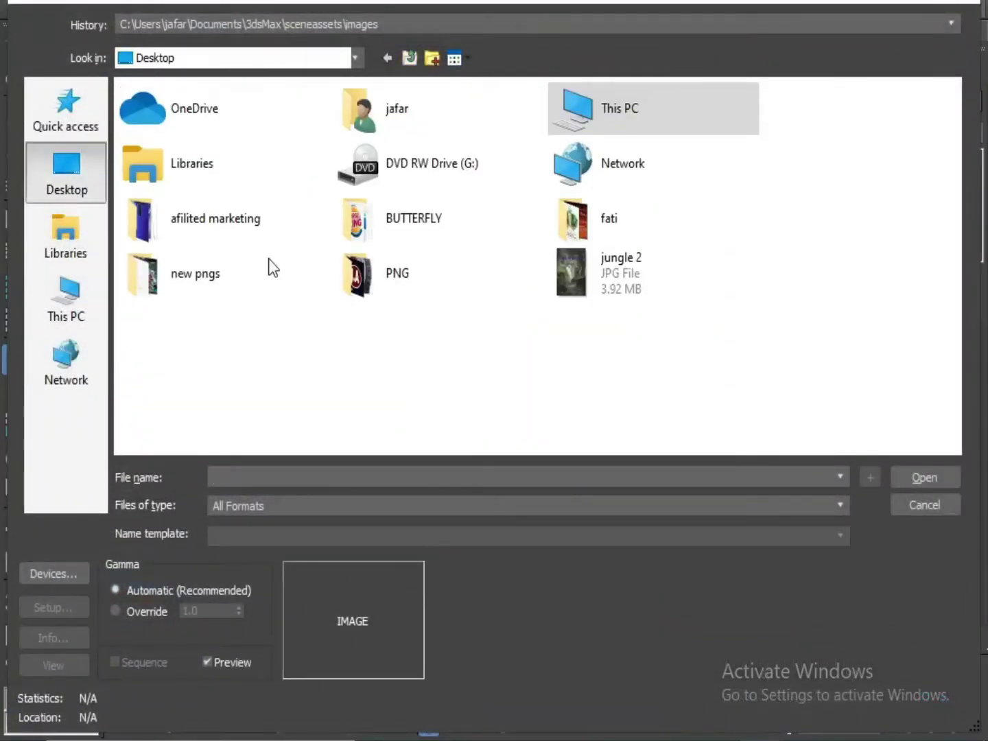
left_click(65, 302)
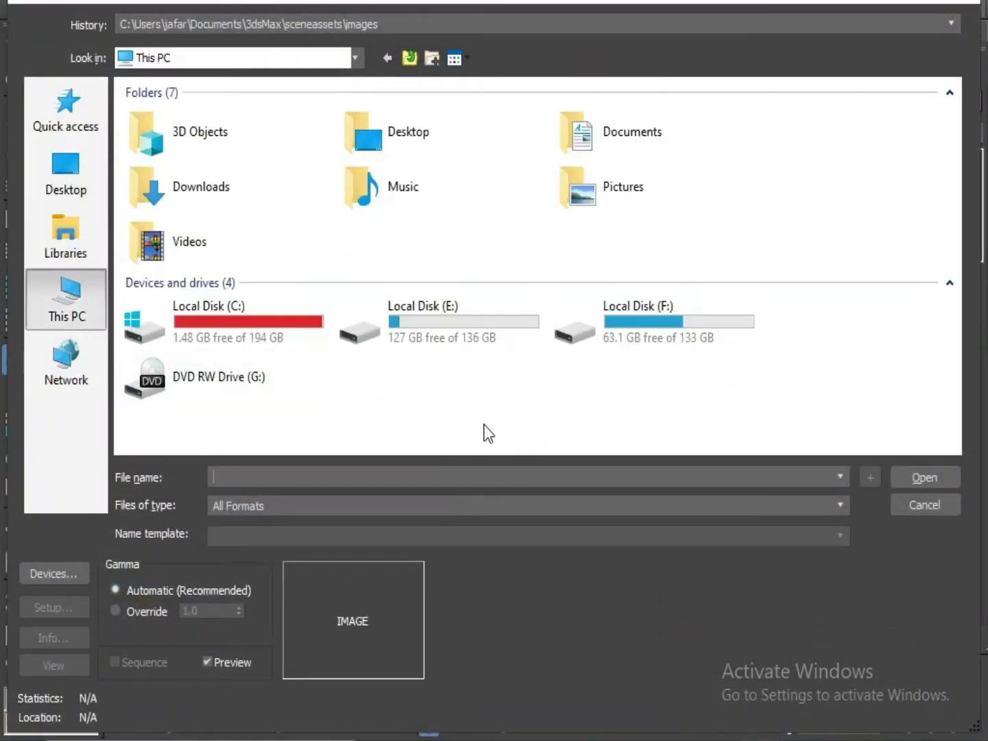
double_click(496, 333)
scroll(569, 342, "down", 5)
scroll(706, 360, "up", 5)
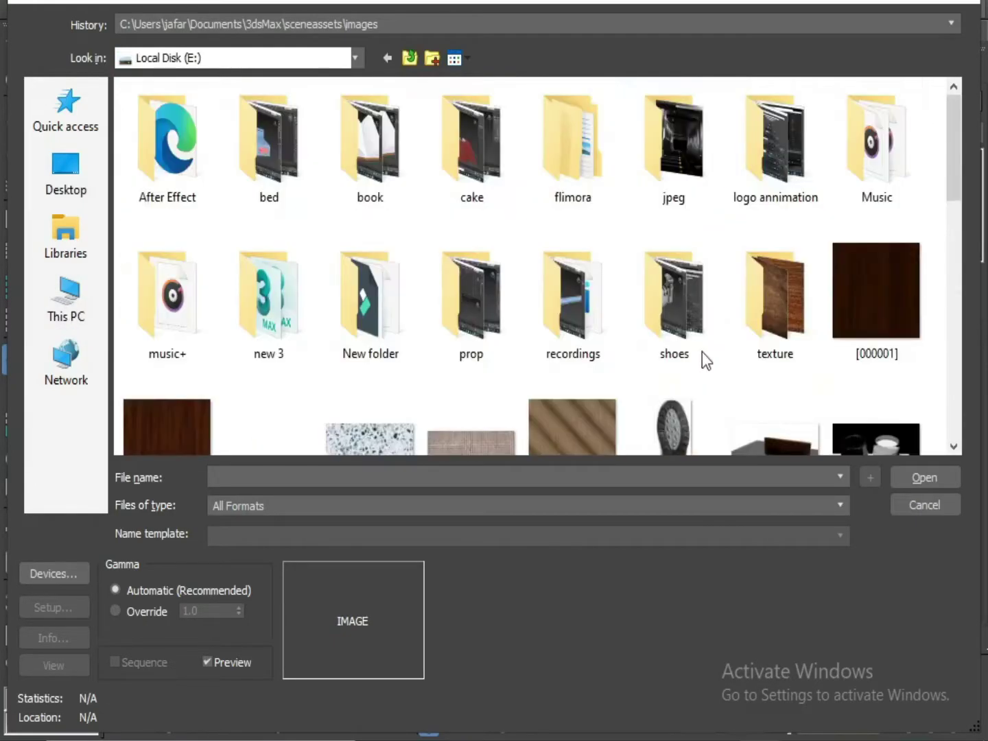
left_click_drag(958, 158, 959, 164)
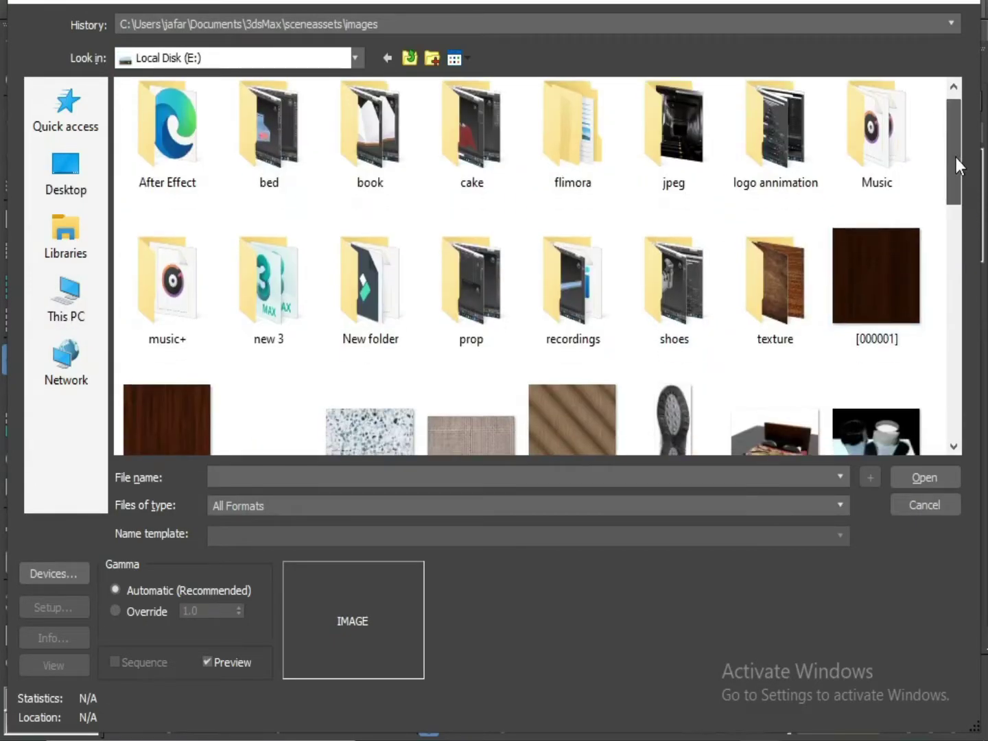
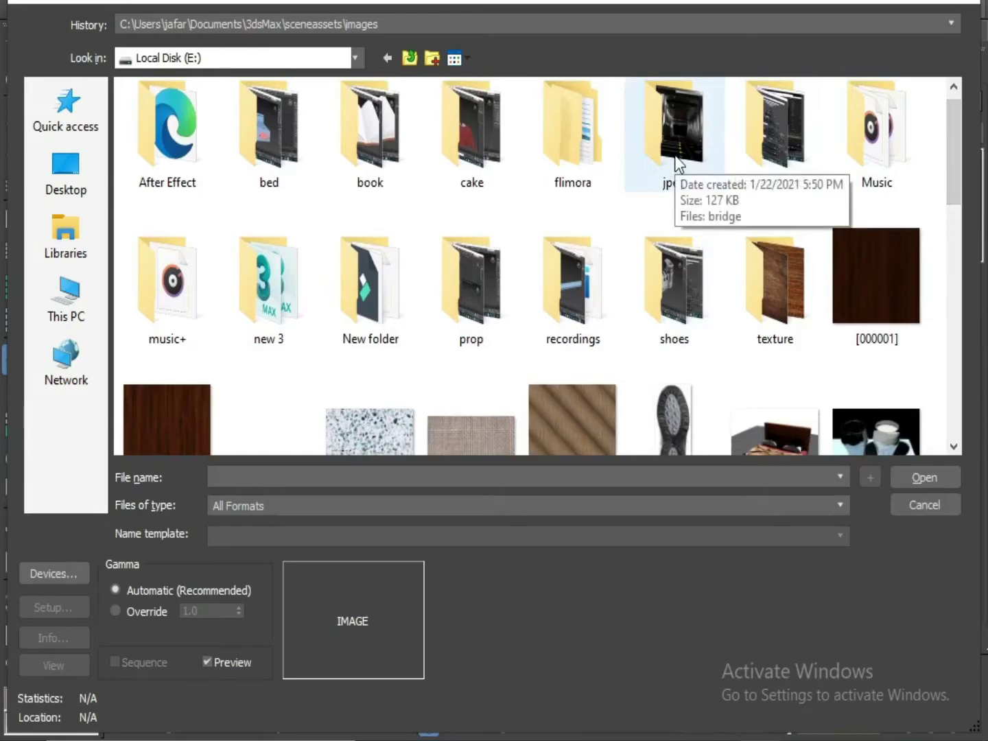
double_click(775, 280)
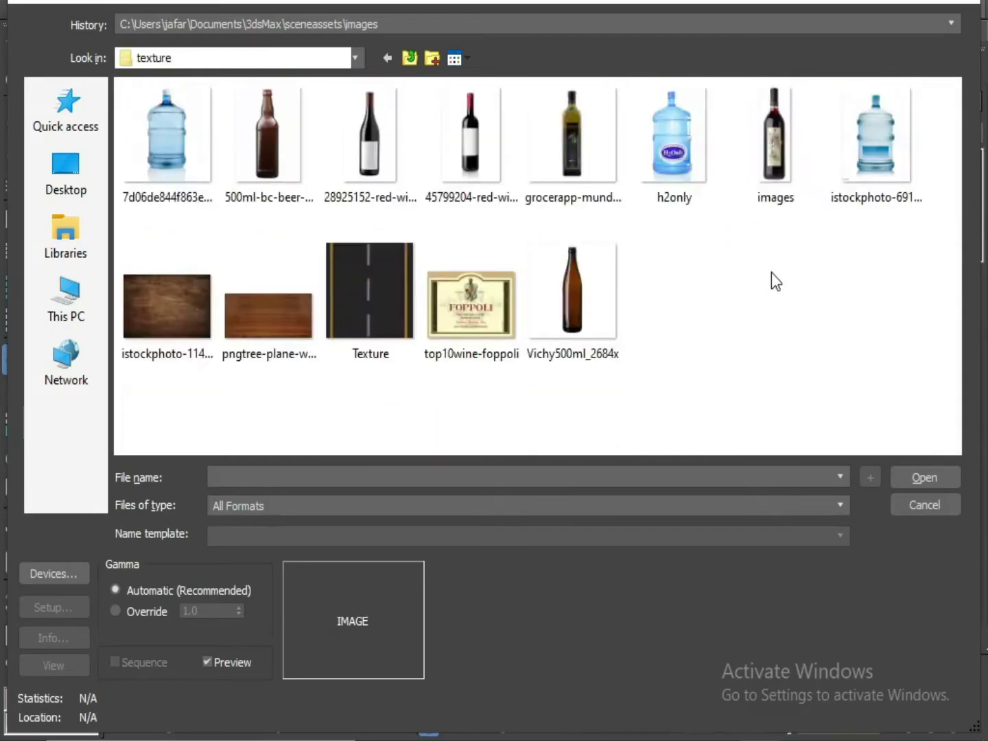
double_click(166, 319)
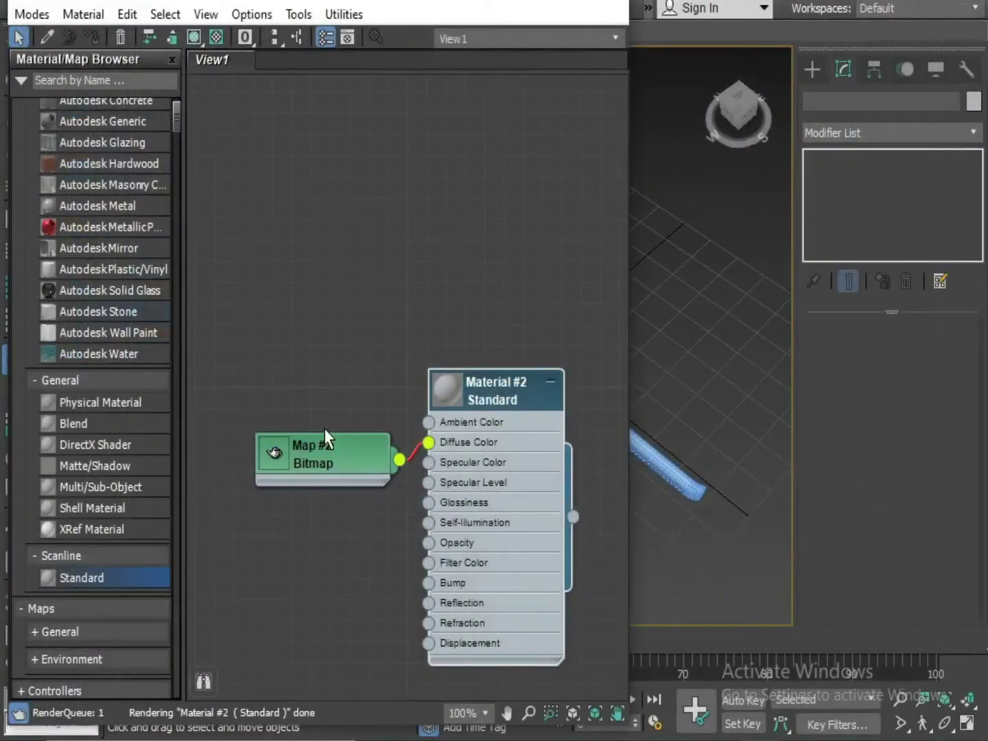
Step: Connect the wood bitmap to the Standard material's Bump slot as well and assign the material to the axe handle
left_click_drag(325, 431, 304, 401)
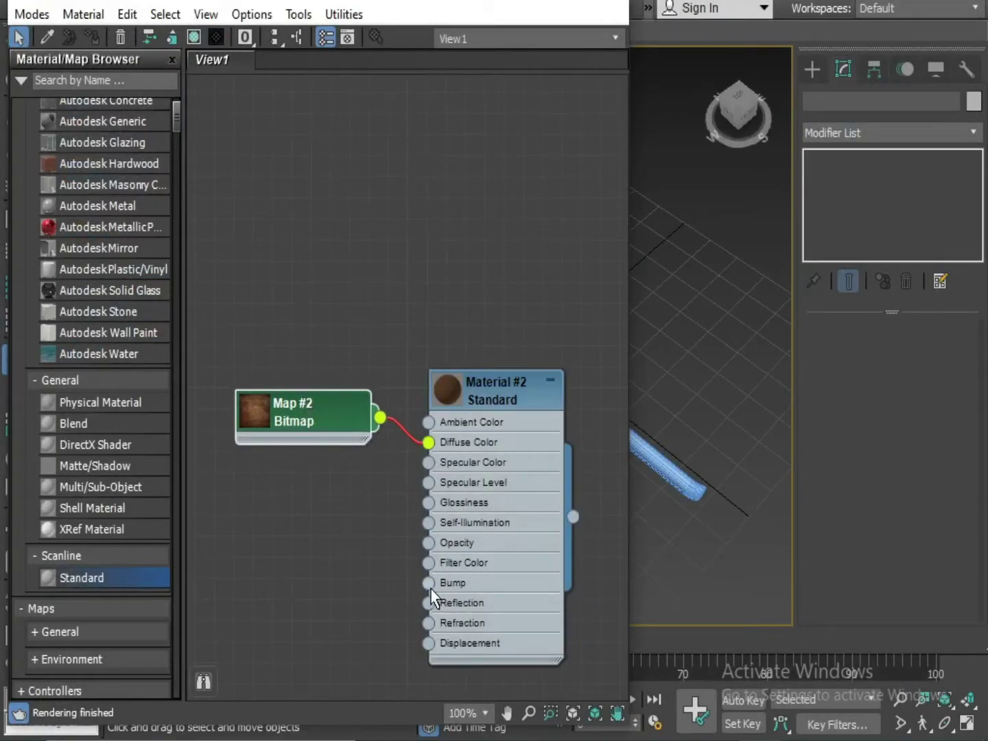
left_click_drag(377, 417, 379, 417)
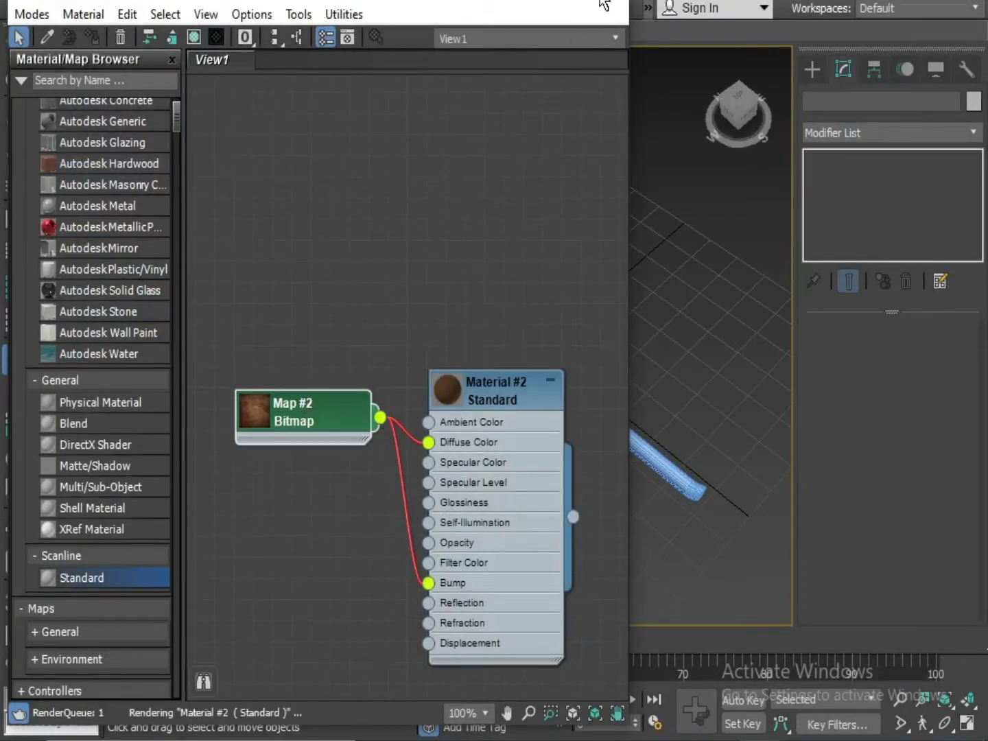
left_click(519, 1)
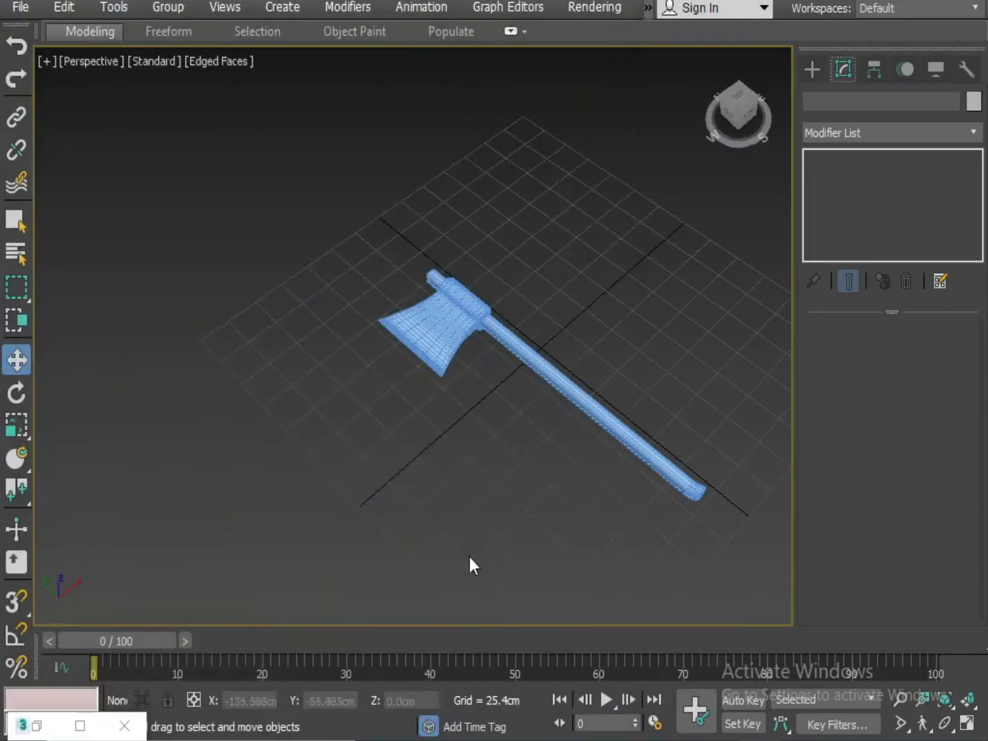
left_click(80, 726)
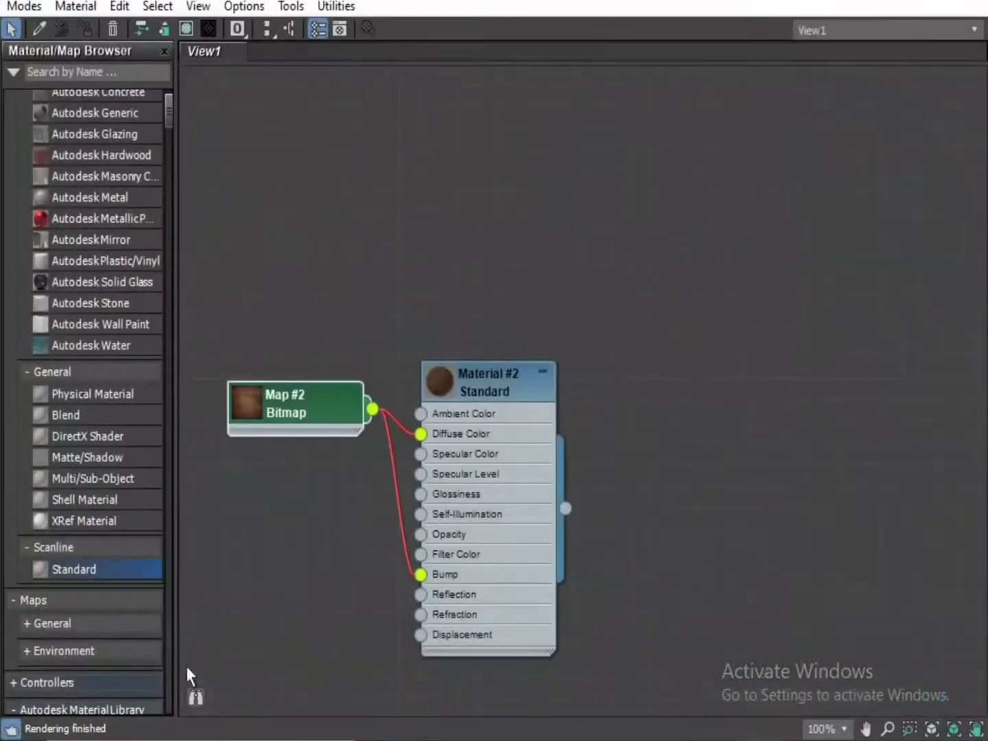
left_click(944, 0)
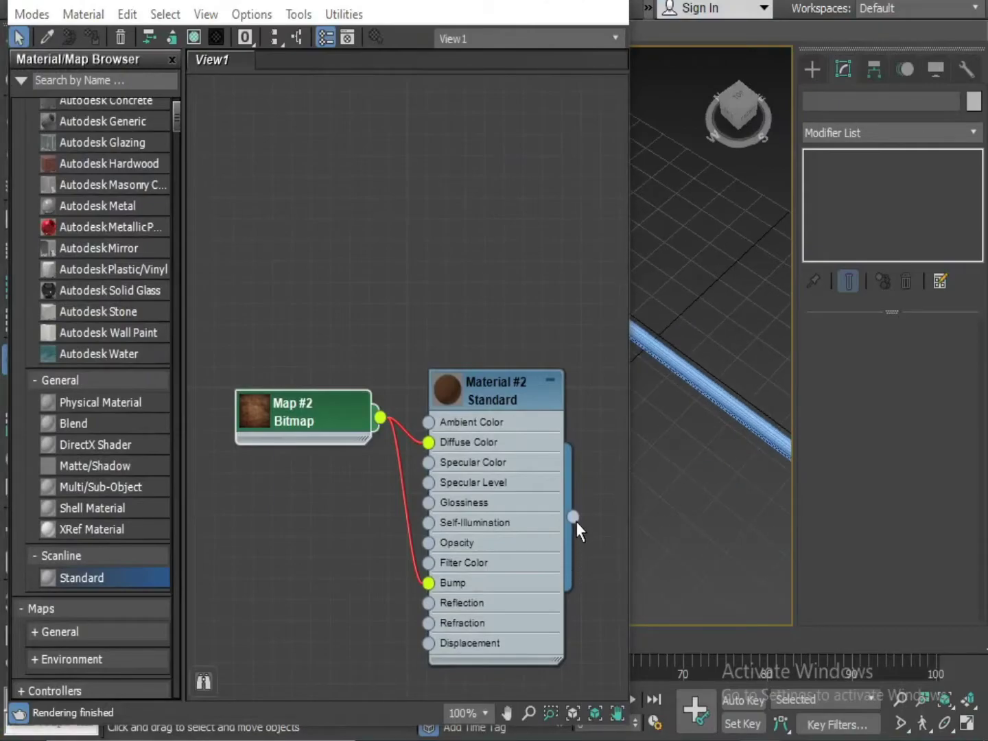
left_click_drag(573, 517, 607, 500)
mouse_move(708, 415)
left_mouse_down()
mouse_move(713, 376)
mouse_move(711, 398)
mouse_move(710, 391)
left_mouse_up()
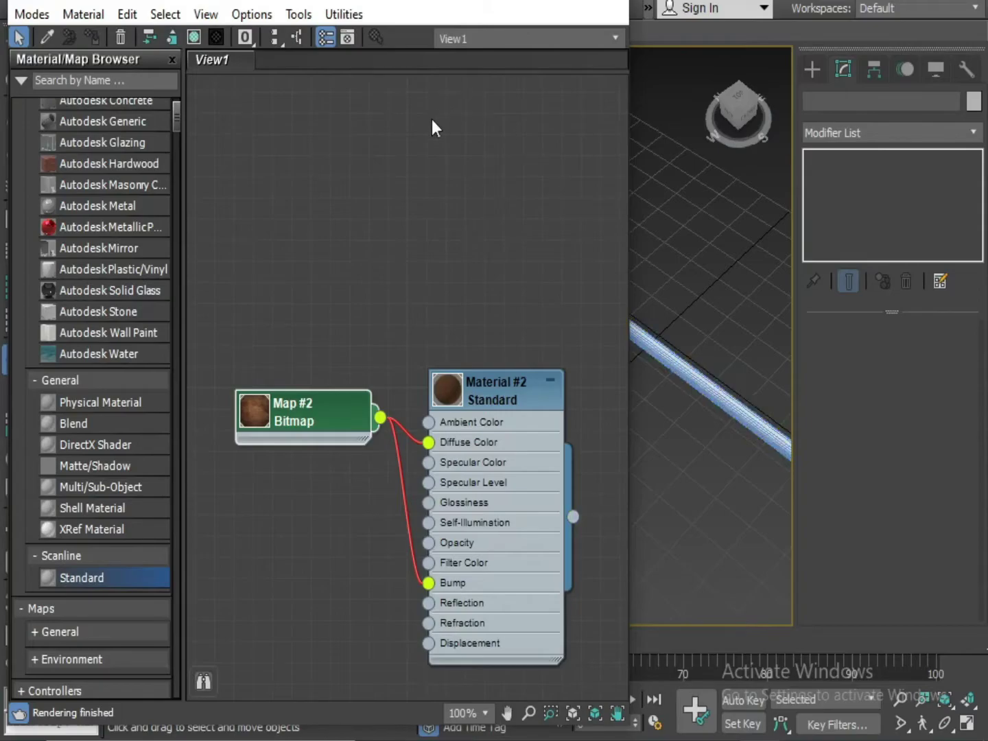
Step: Show the wood material shaded in the viewport and turn off the edged faces display
left_click(197, 38)
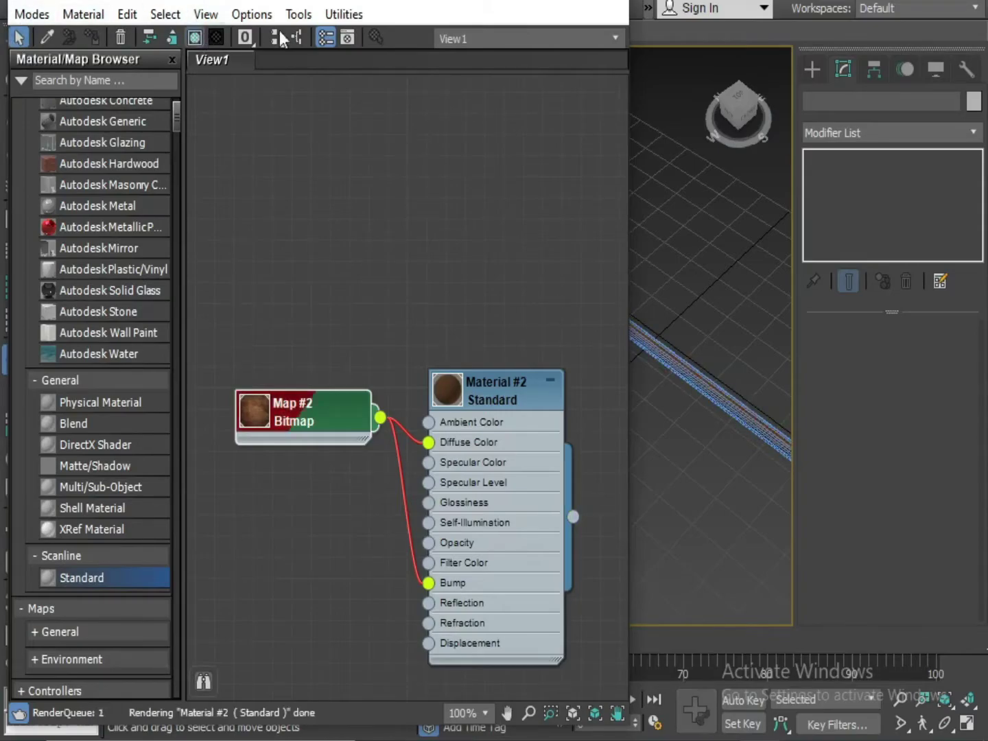
left_click(519, 3)
key("z")
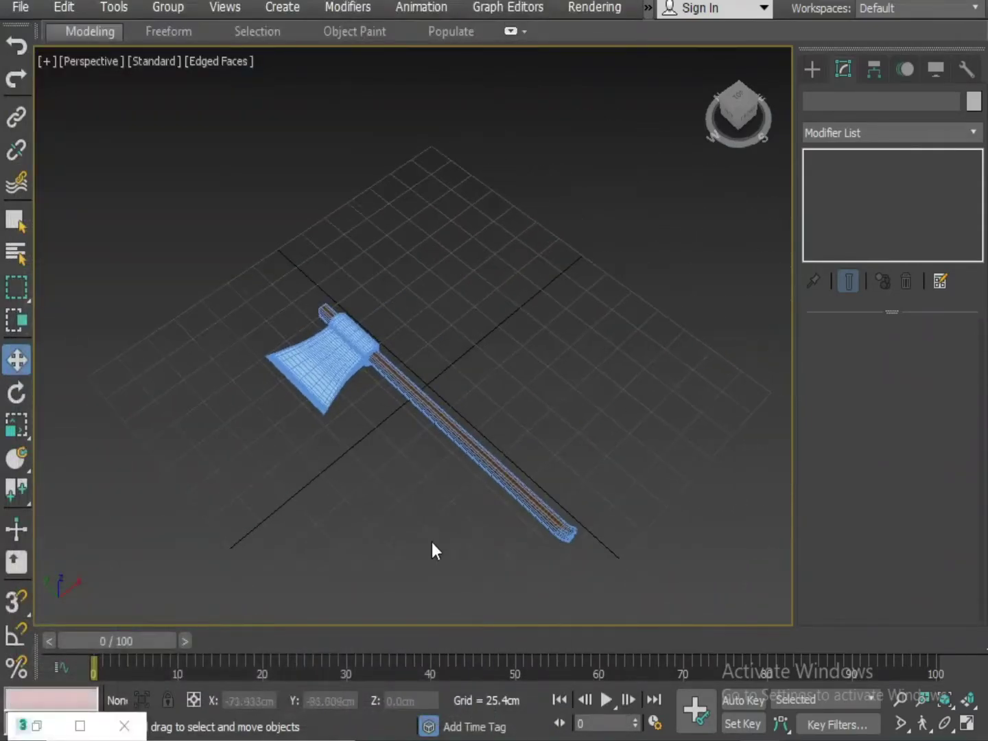
key("F4")
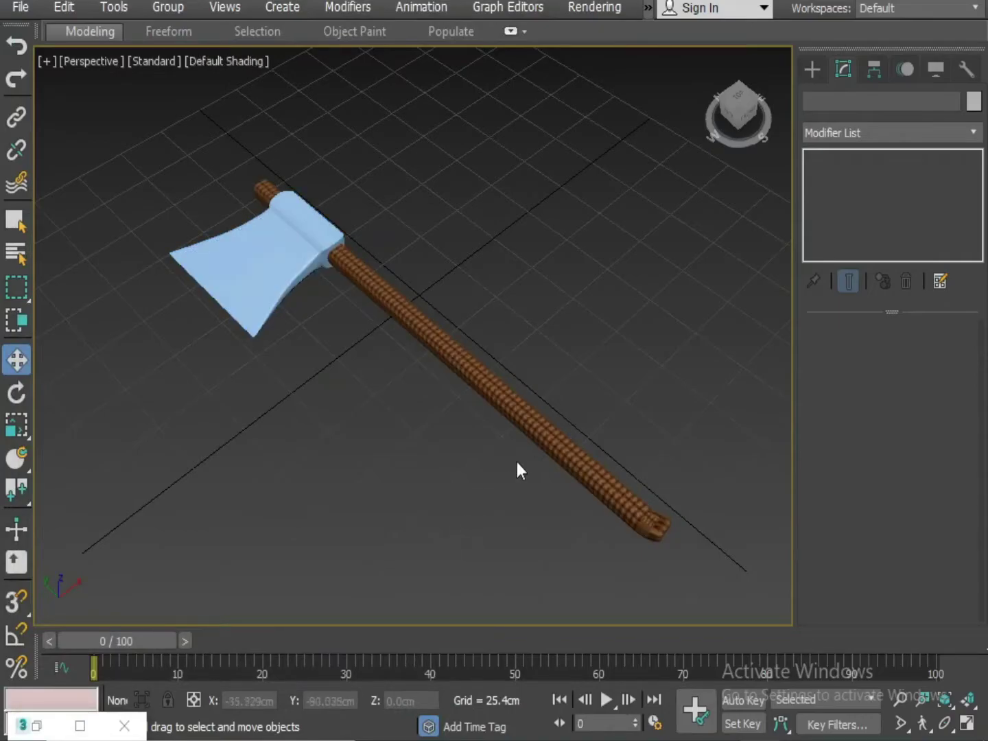
Step: Add a UVW Map modifier to the axe handle
left_click(534, 421)
left_click(878, 129)
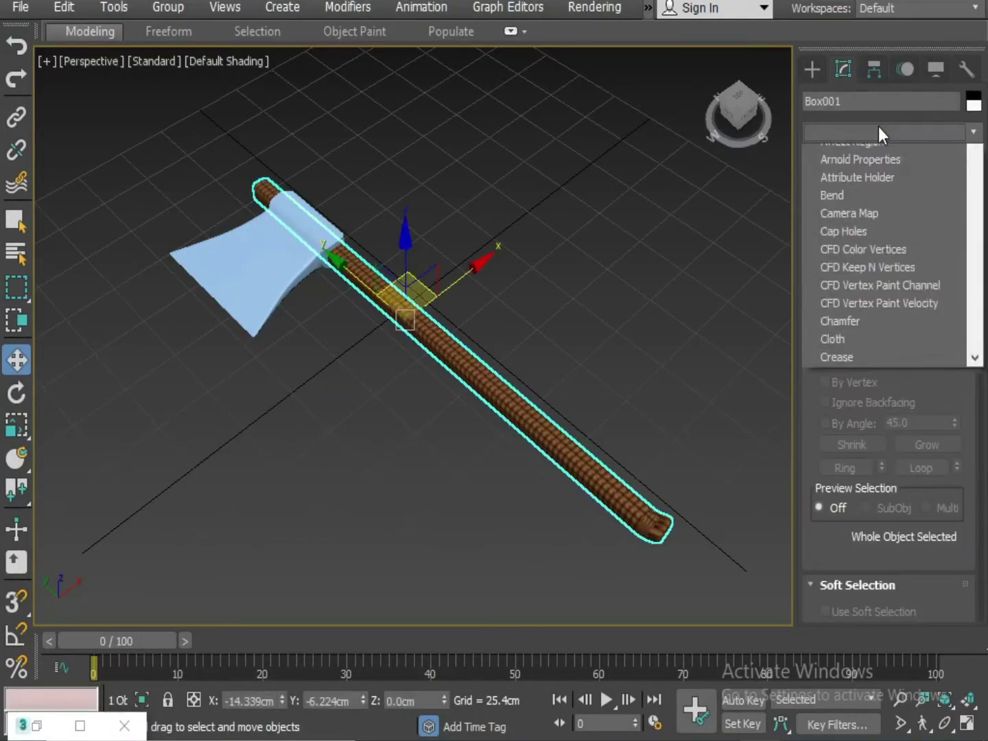
key("u")
key("u")
key("u")
key("u")
key("u")
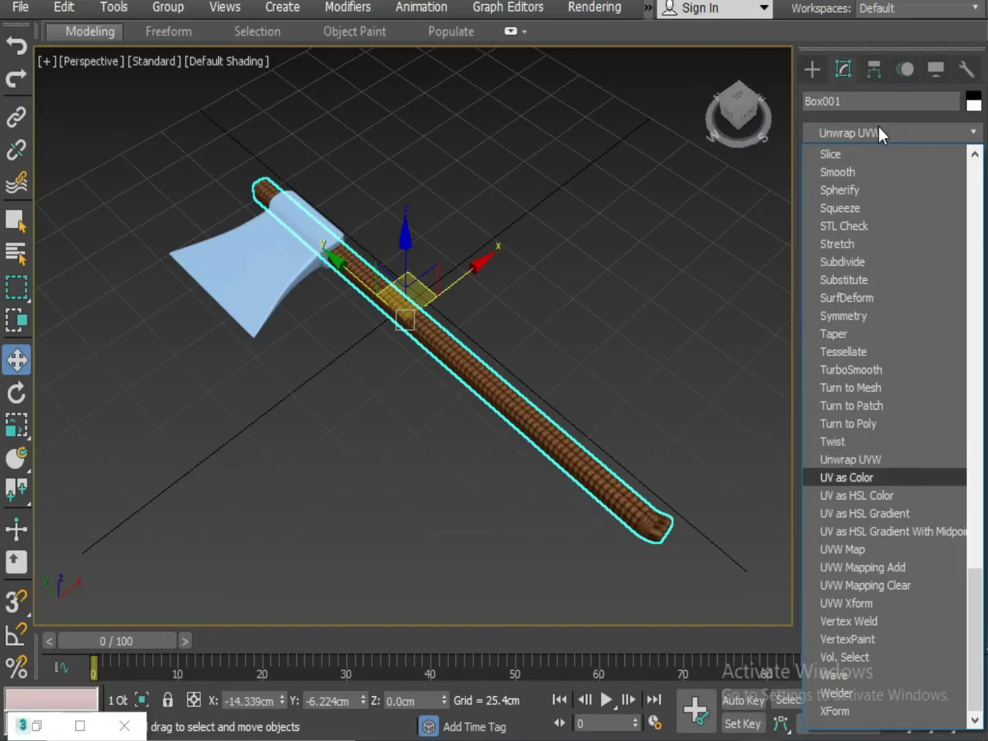
key("Down")
key("Return")
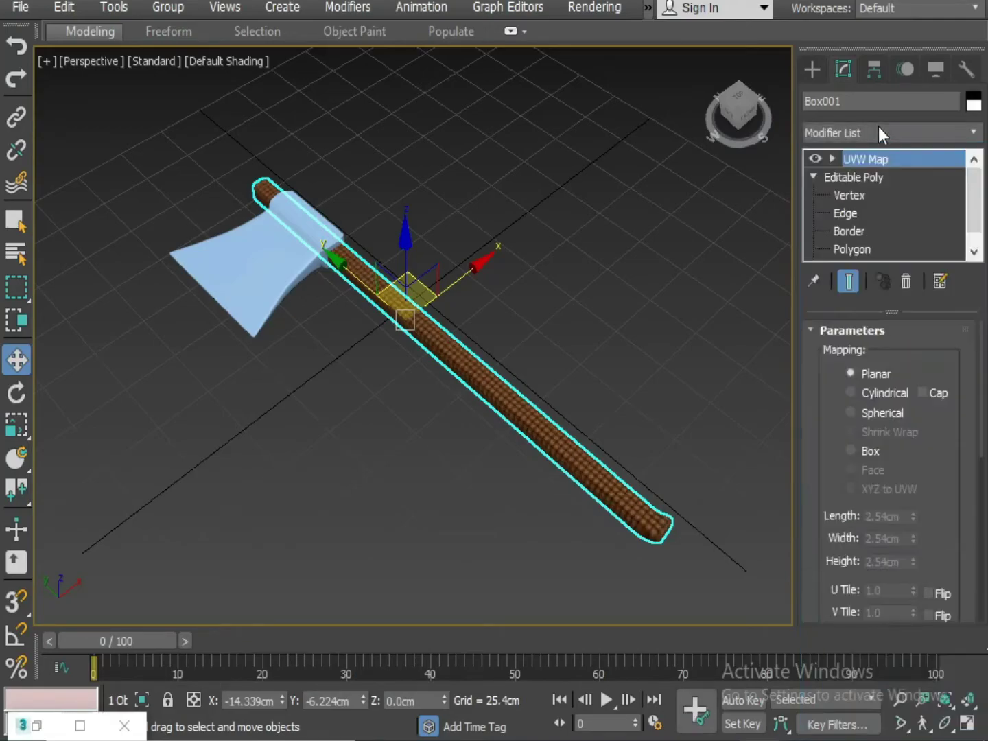
Step: Set the handle's UVW mapping to Box and scale the mapping gizmo up uniformly to enlarge the wood pattern
left_click(851, 159)
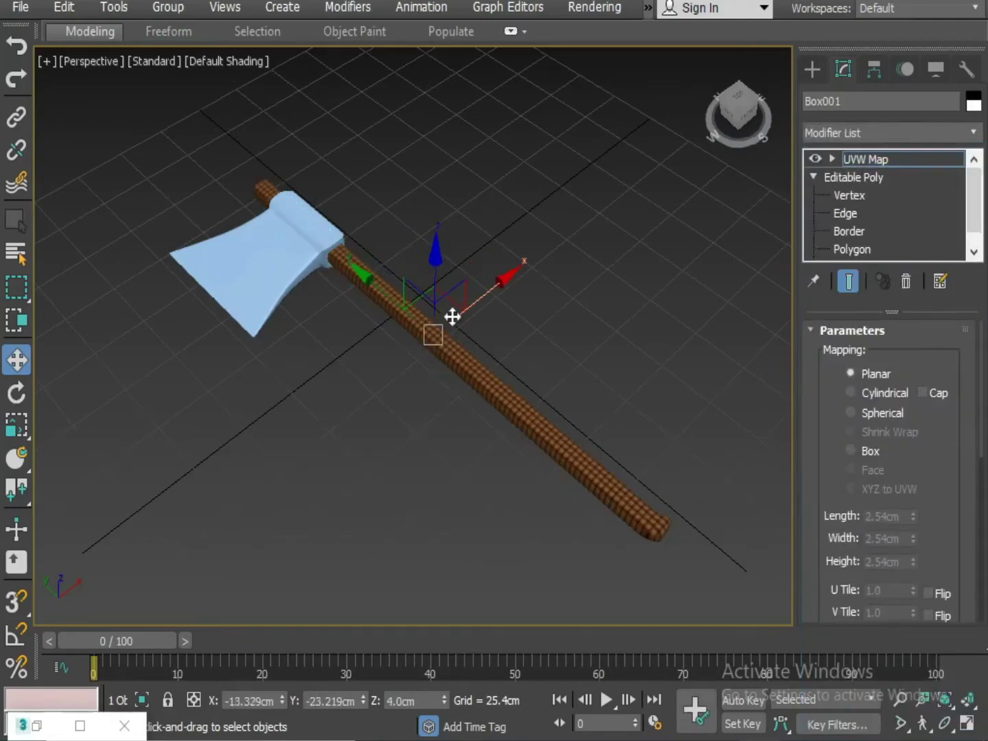
left_click(851, 451)
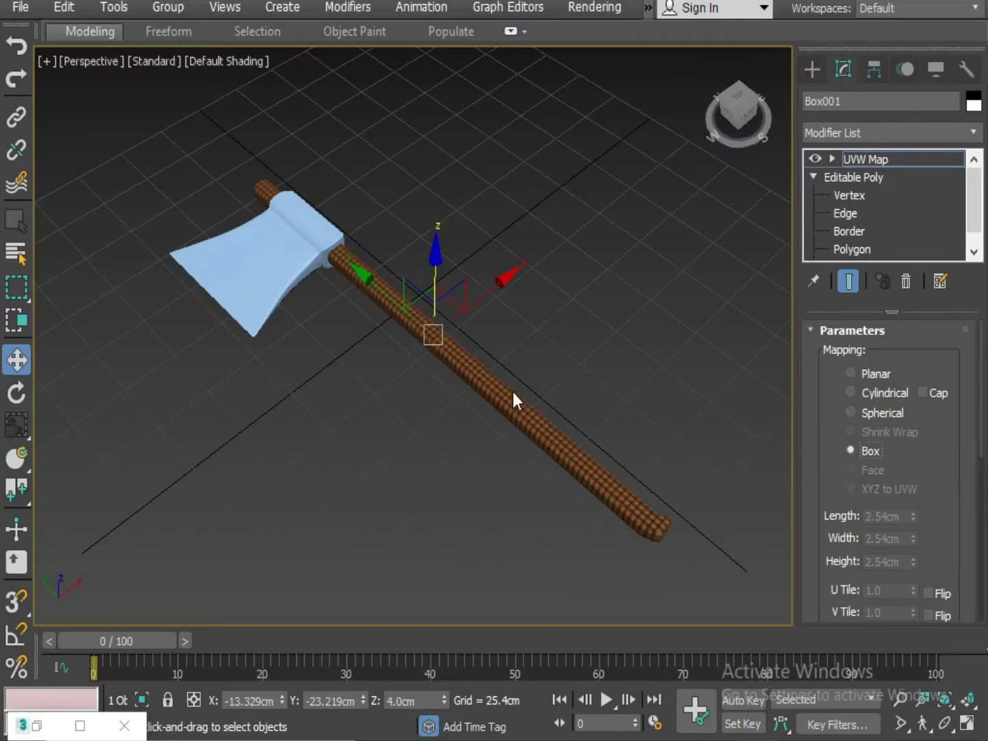
key("r")
left_click_drag(443, 355, 254, 413)
key("w")
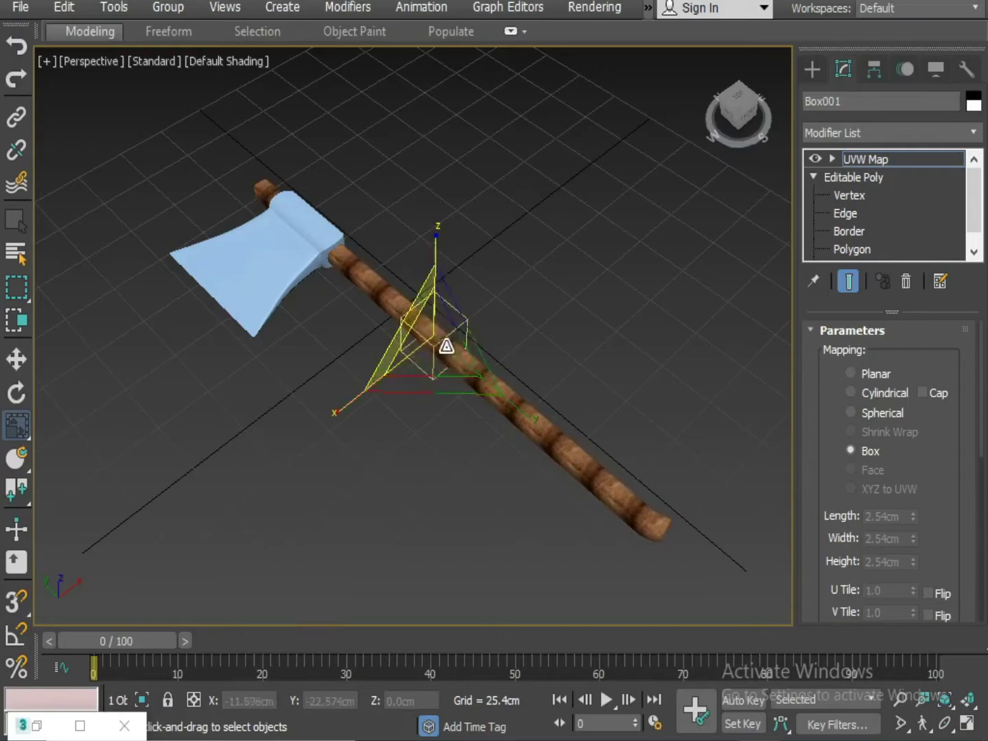
left_click_drag(447, 346, 296, 61)
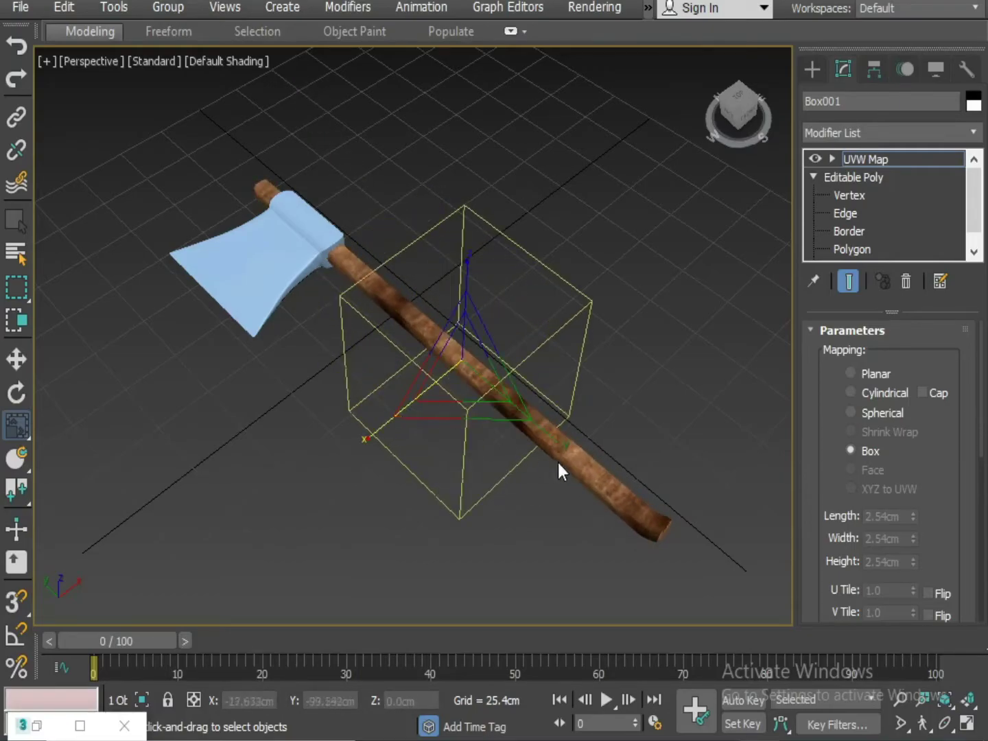
Step: Scale the mapping gizmo separately along its axes, move it about 30 cm along Y toward the axe head, and deselect the handle
left_click_drag(558, 467, 607, 485)
left_click_drag(470, 273, 471, 247)
left_click_drag(529, 436, 575, 455)
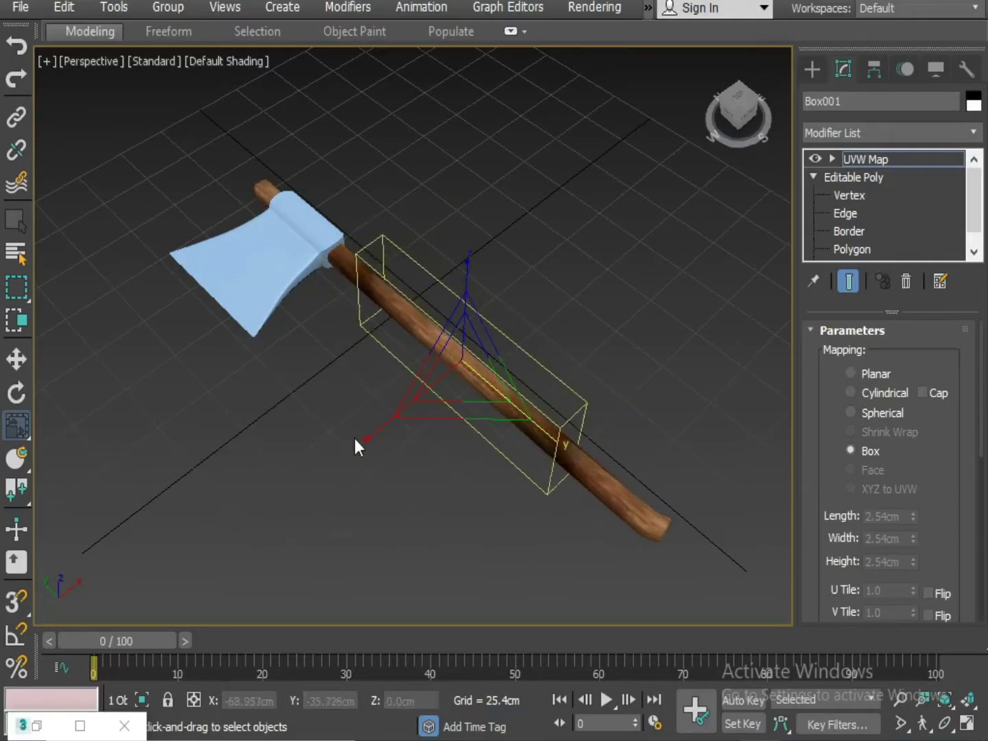
left_click_drag(378, 435, 353, 459)
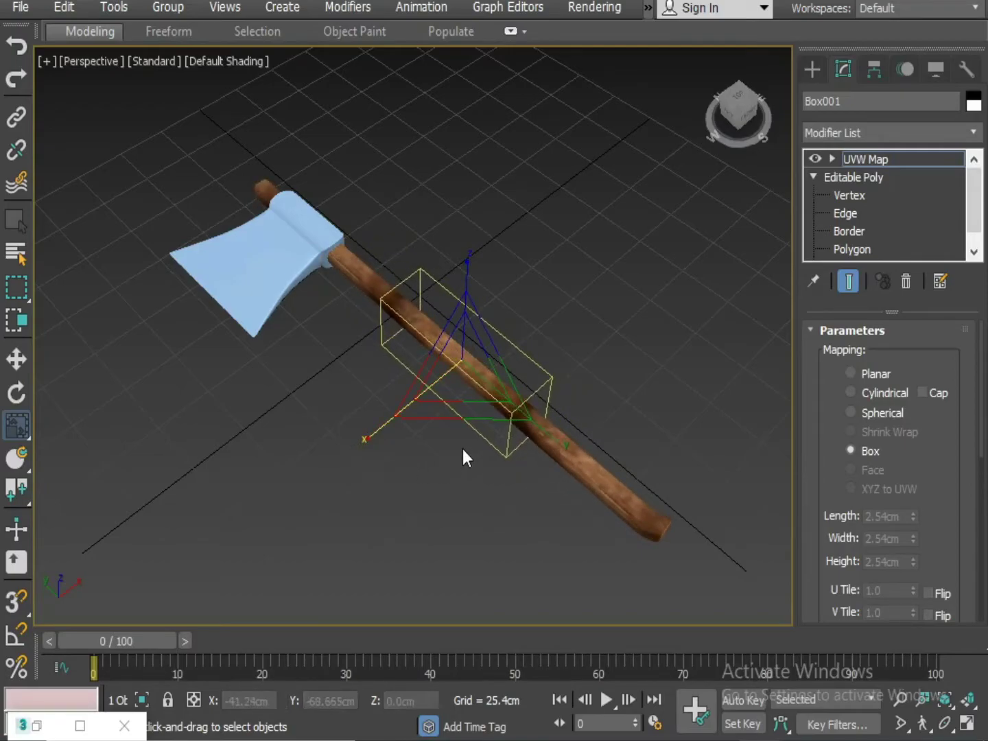
key("w")
left_click_drag(408, 318, 352, 287)
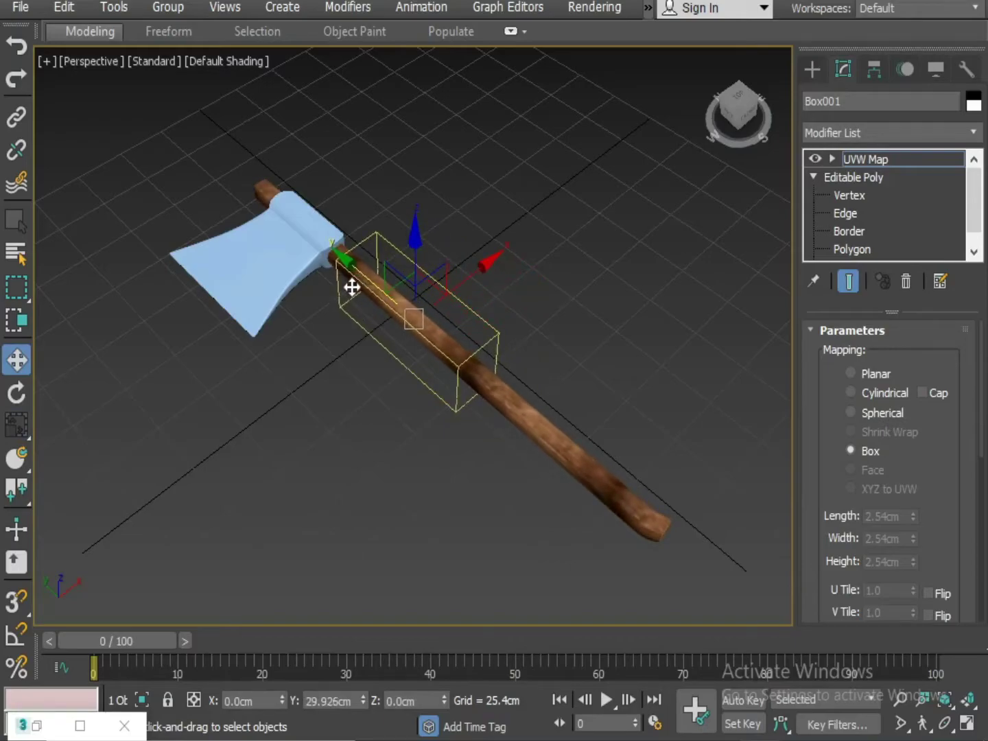
left_click(595, 287)
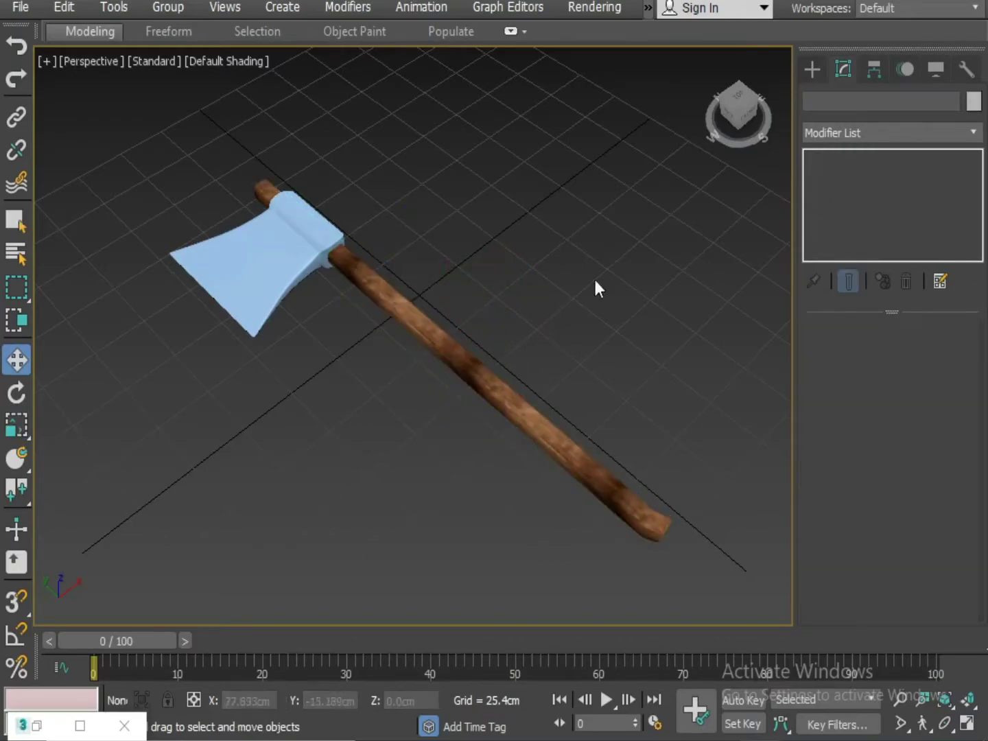
Step: Select the axe head and add the Metal/Steel Engine Turned material from the Autodesk Material Library to the Slate Material Editor
middle_click_drag(597, 287, 392, 467, "alt")
left_click(418, 349)
key("m")
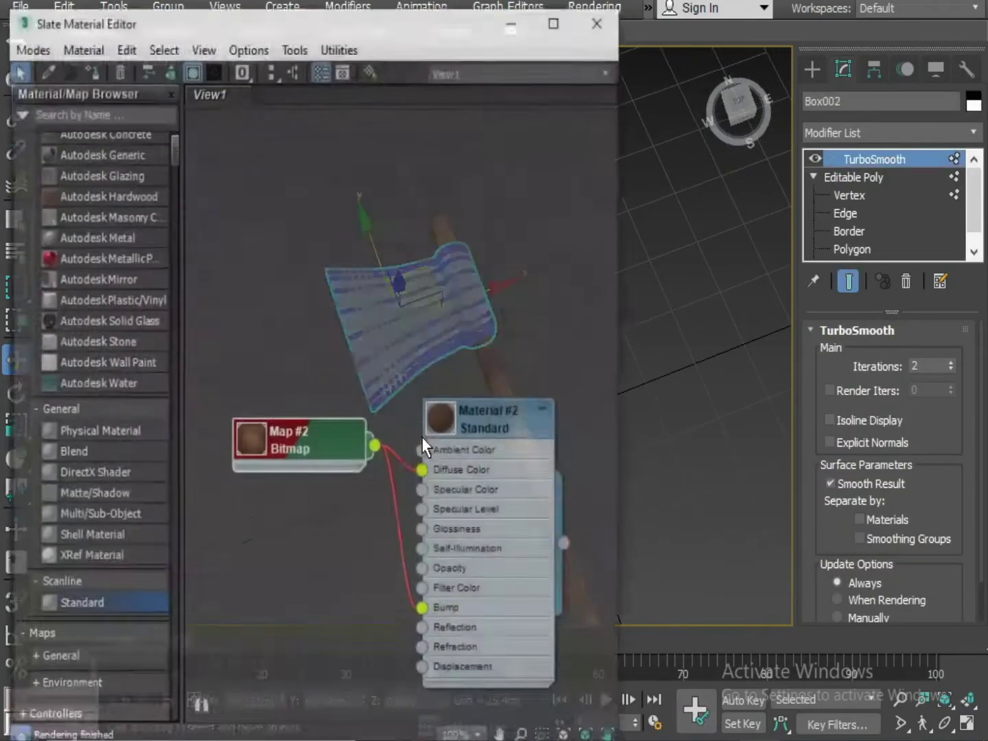
middle_click_drag(280, 585, 290, 430)
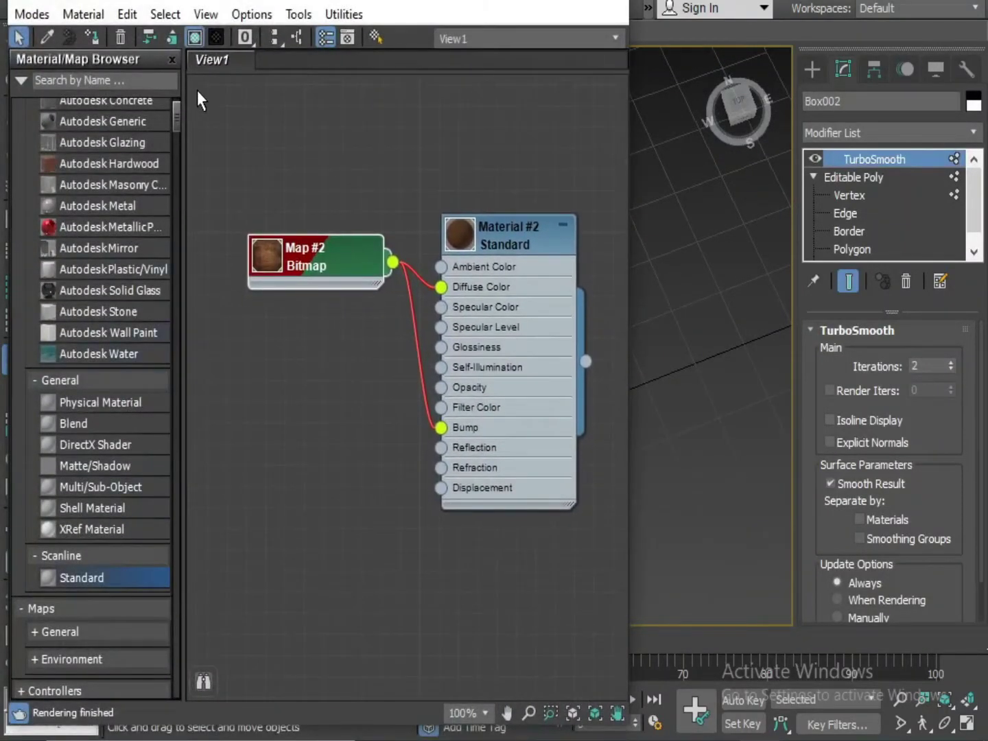
left_click_drag(176, 111, 182, 205)
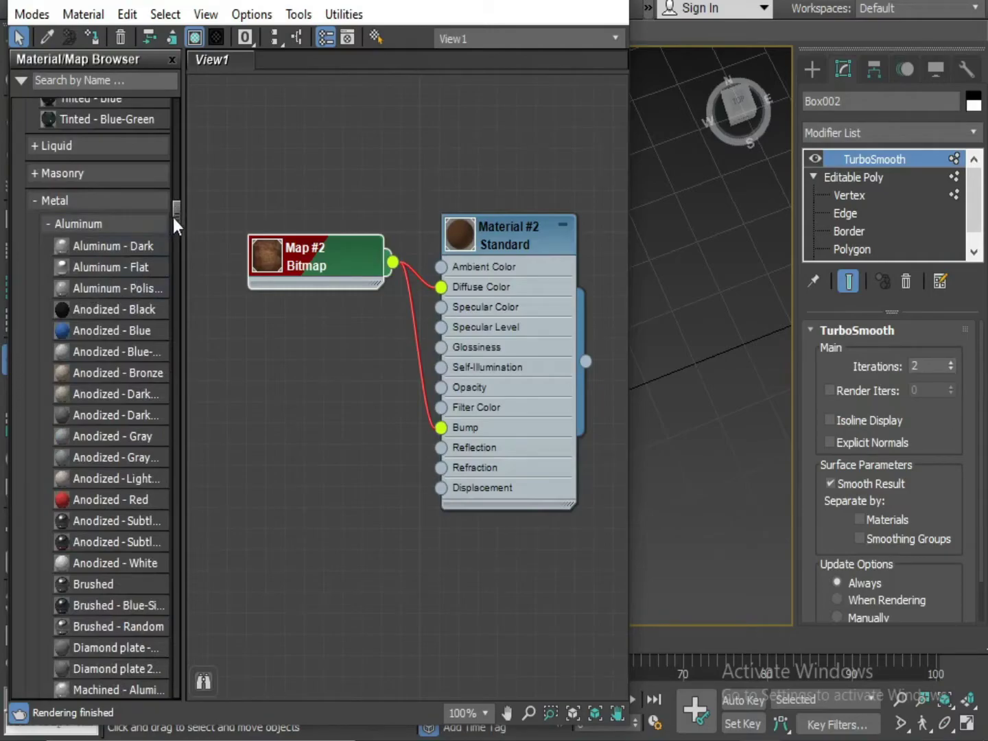
left_click_drag(175, 218, 181, 247)
left_click_drag(65, 414, 326, 553)
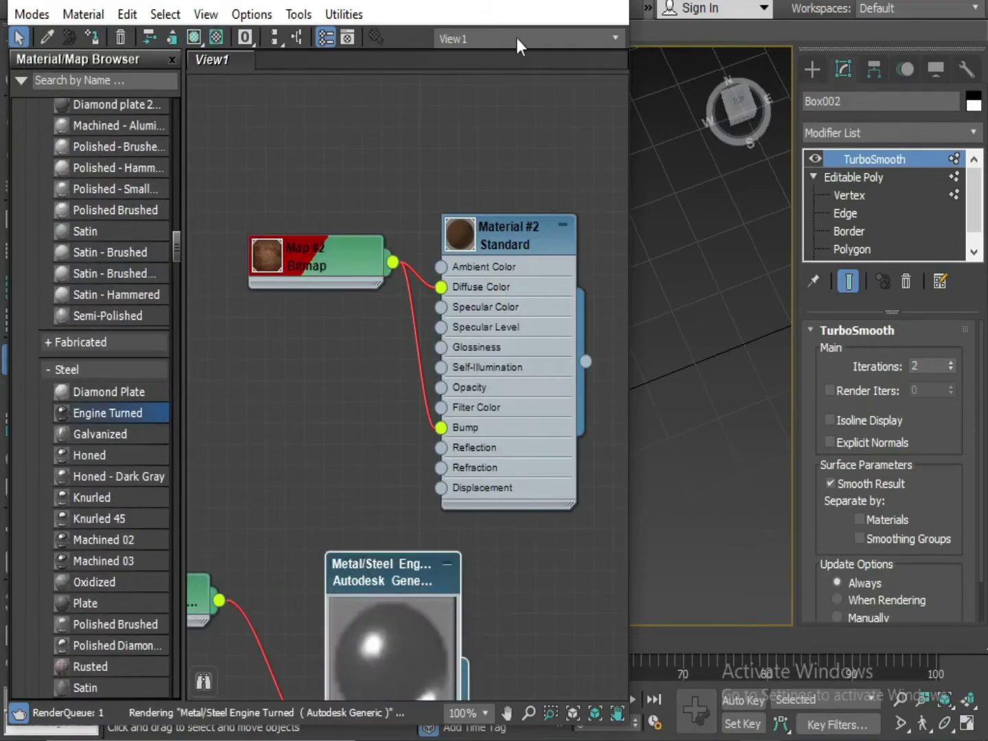
Step: Assign the Engine Turned steel material to the axe head, repositioning the material editor window to reach the model
left_click_drag(453, 1, 243, 0)
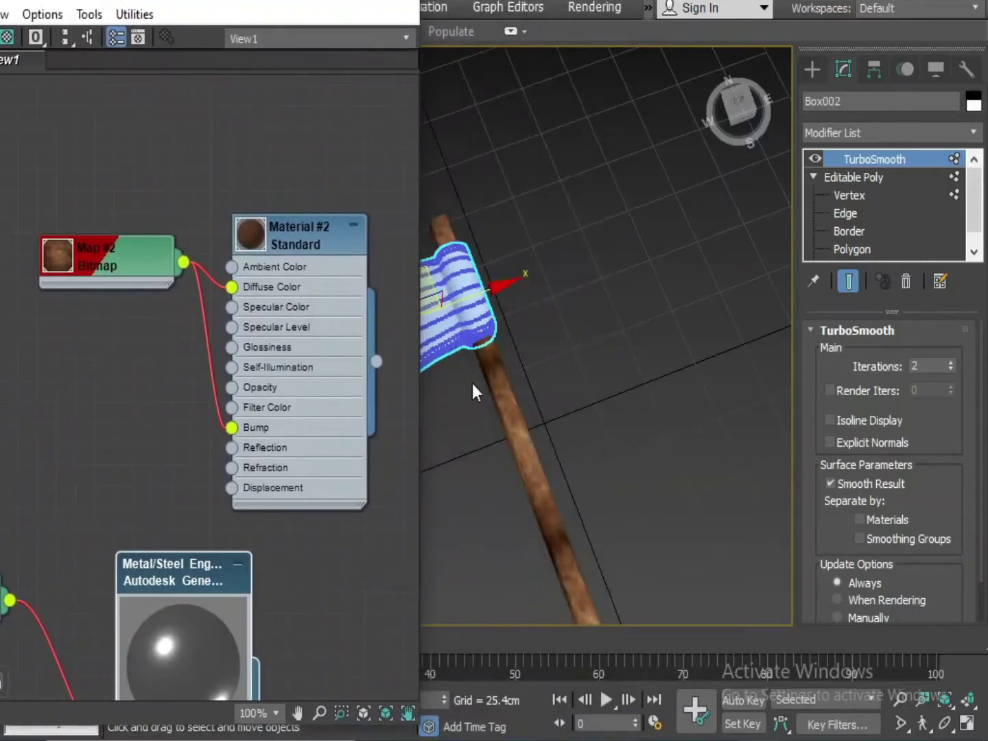
middle_click_drag(472, 383, 575, 324)
middle_click_drag(212, 631, 177, 560)
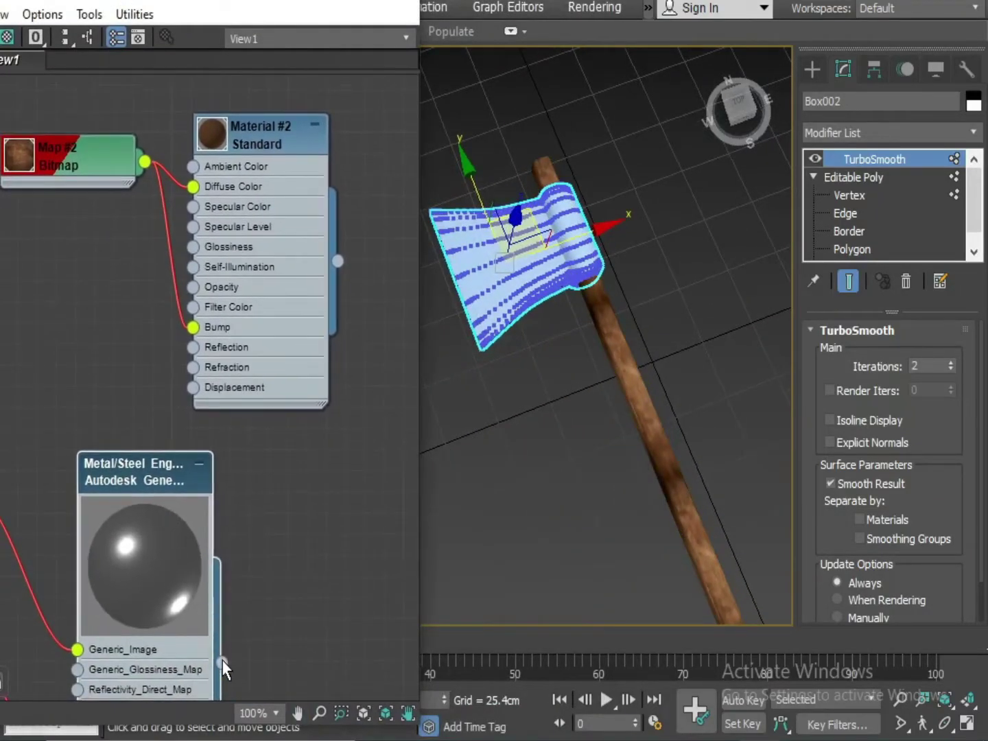
left_click_drag(223, 661, 490, 281)
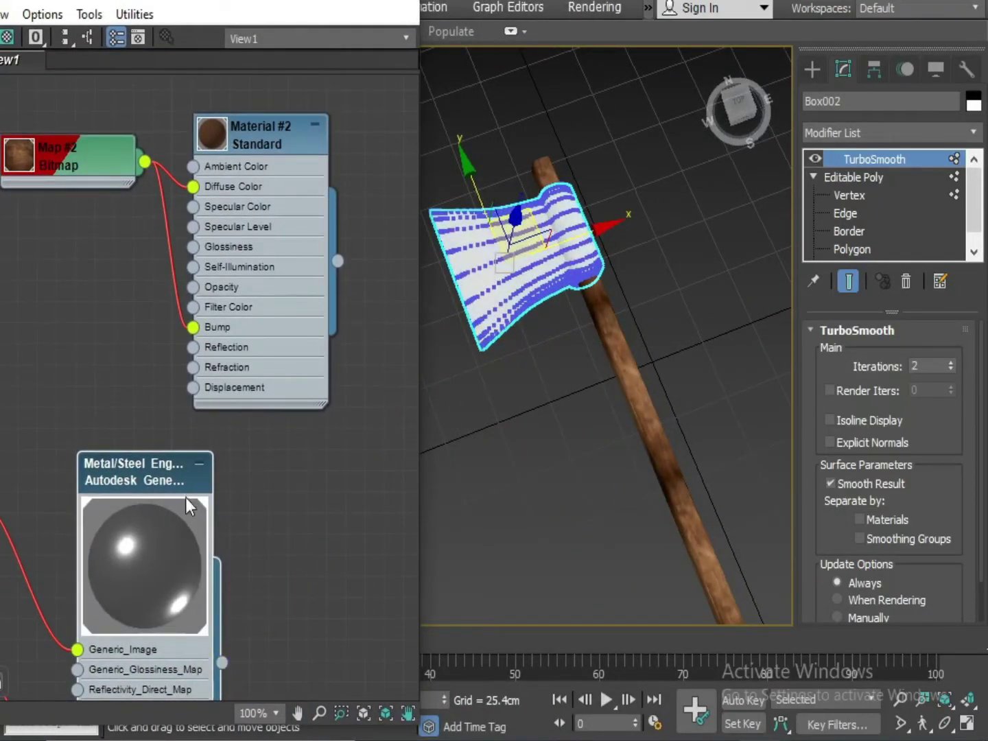
left_click_drag(129, 1, 176, 2)
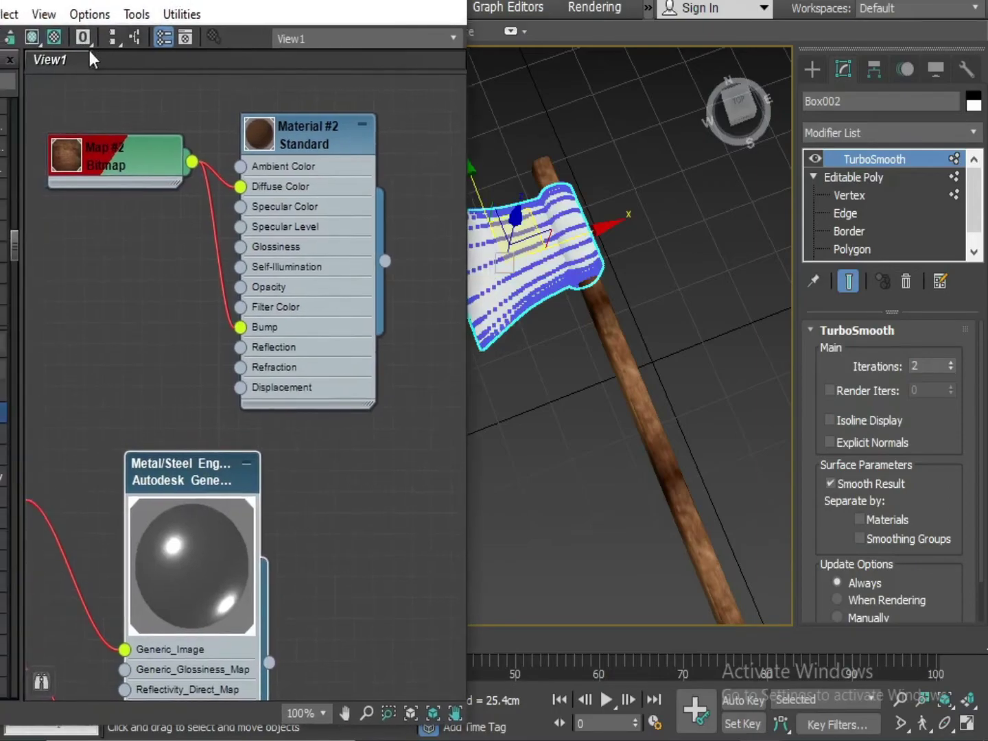
Step: Show the Engine Turned steel material shaded in the viewport, put the material editor away and reselect the axe head
left_click(31, 35)
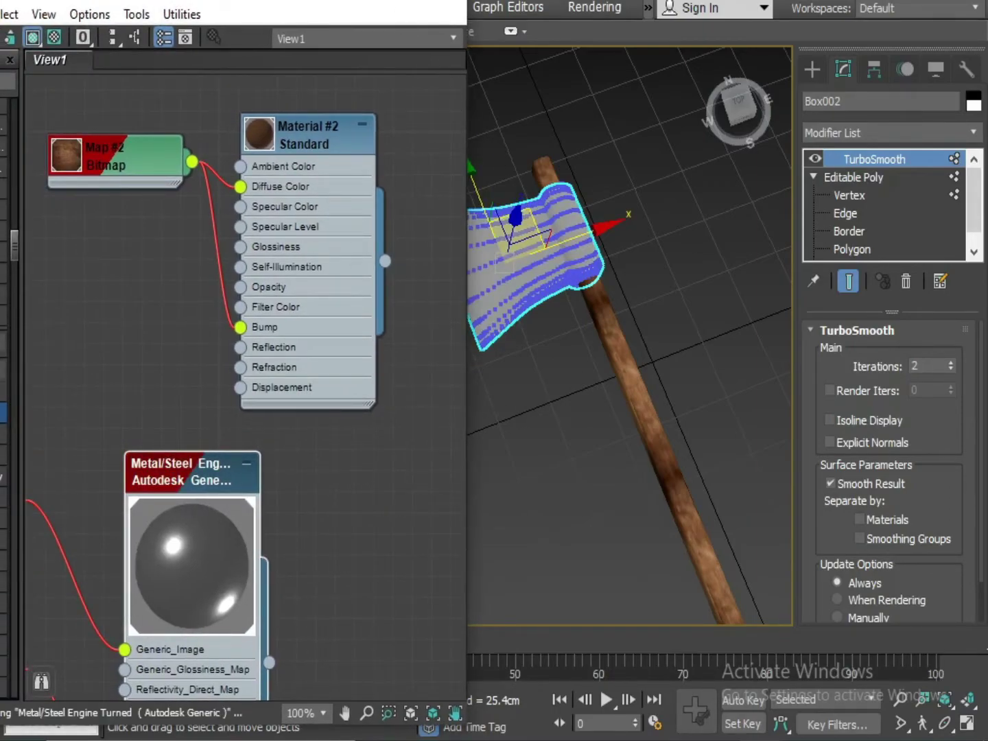
left_click(549, 426)
left_click(357, 3)
middle_click_drag(549, 424, 484, 376, "alt")
left_click(491, 315)
Step: Add a UVW Map modifier to the axe head above its TurboSmooth modifier
left_click(886, 130)
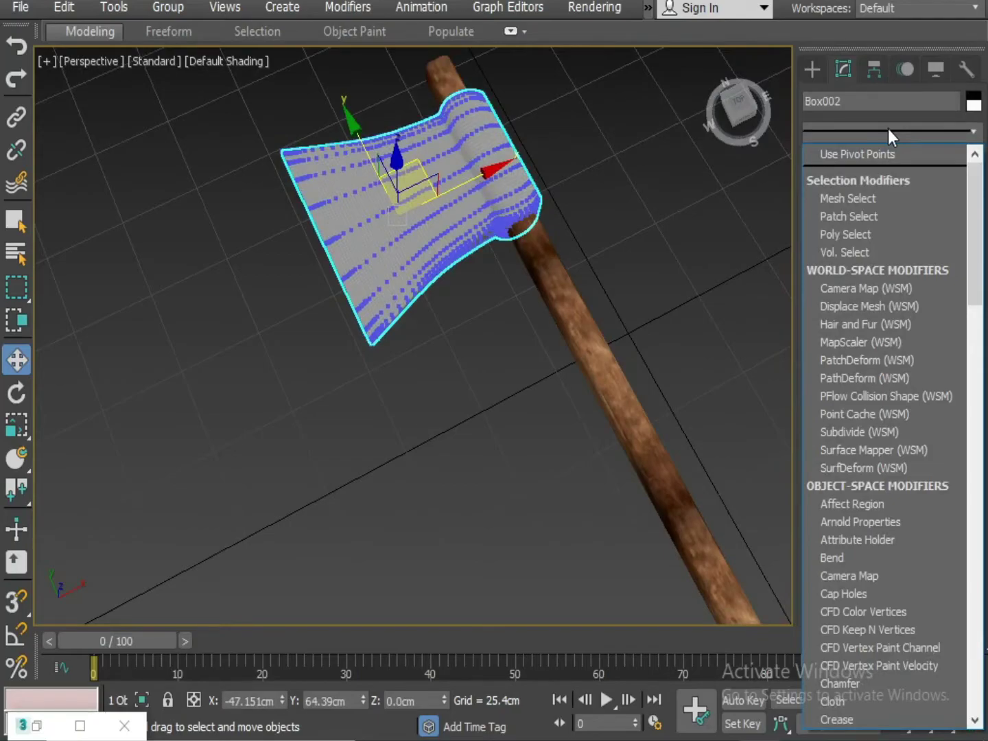
left_click(675, 346)
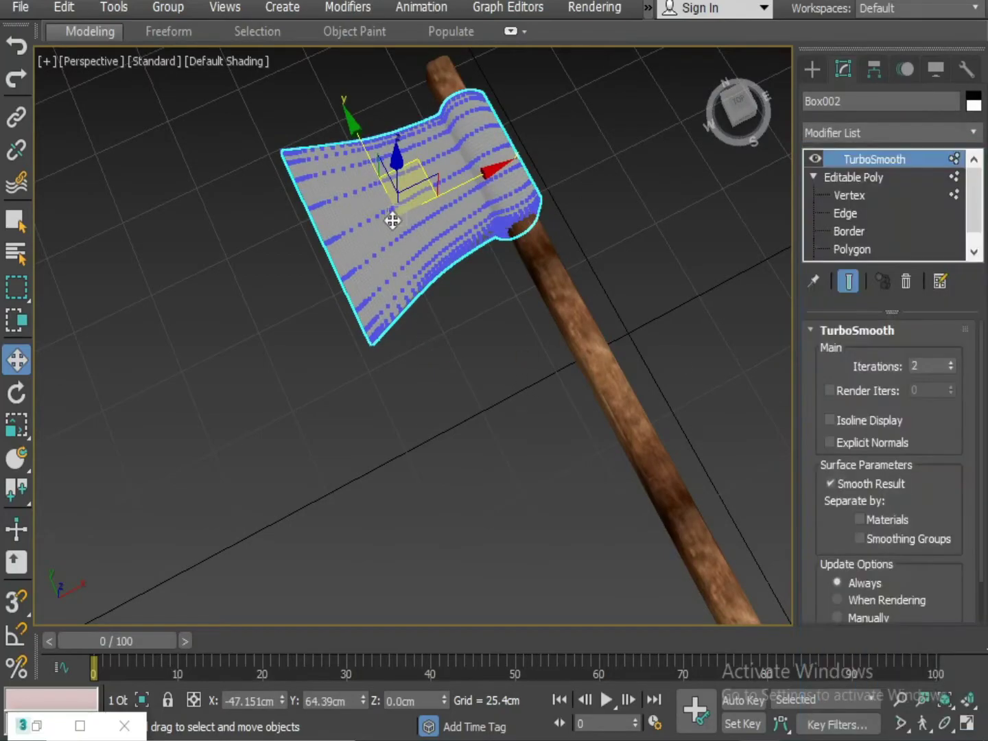
left_click(876, 133)
key("u")
key("v")
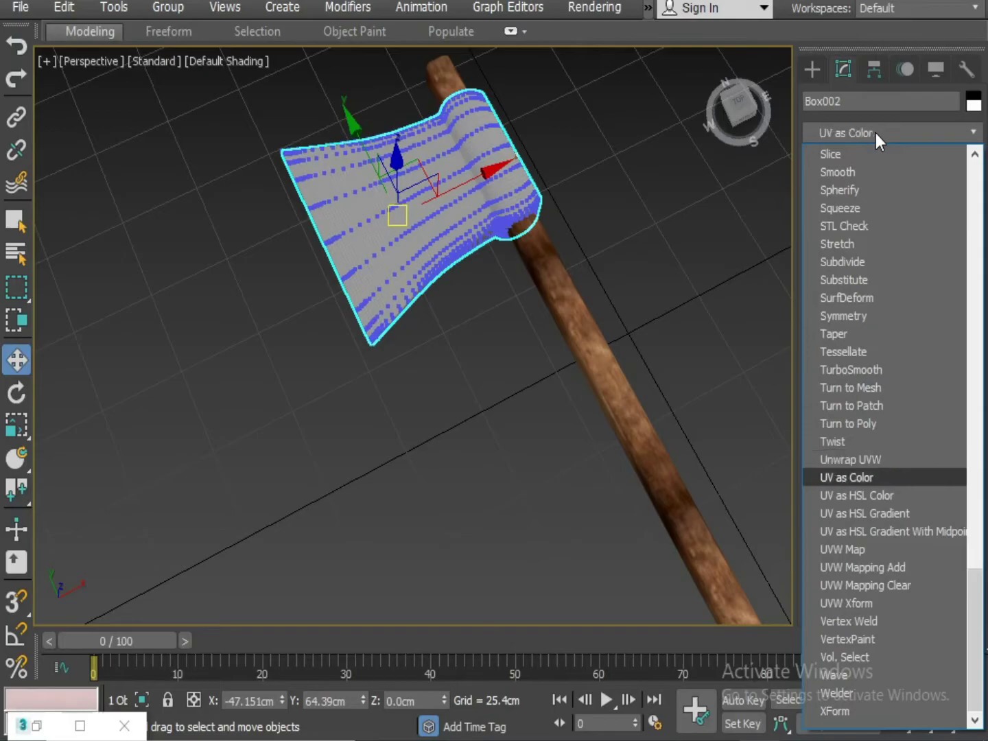
key("Down")
key("Down")
key("Down")
key("Down")
key("Return")
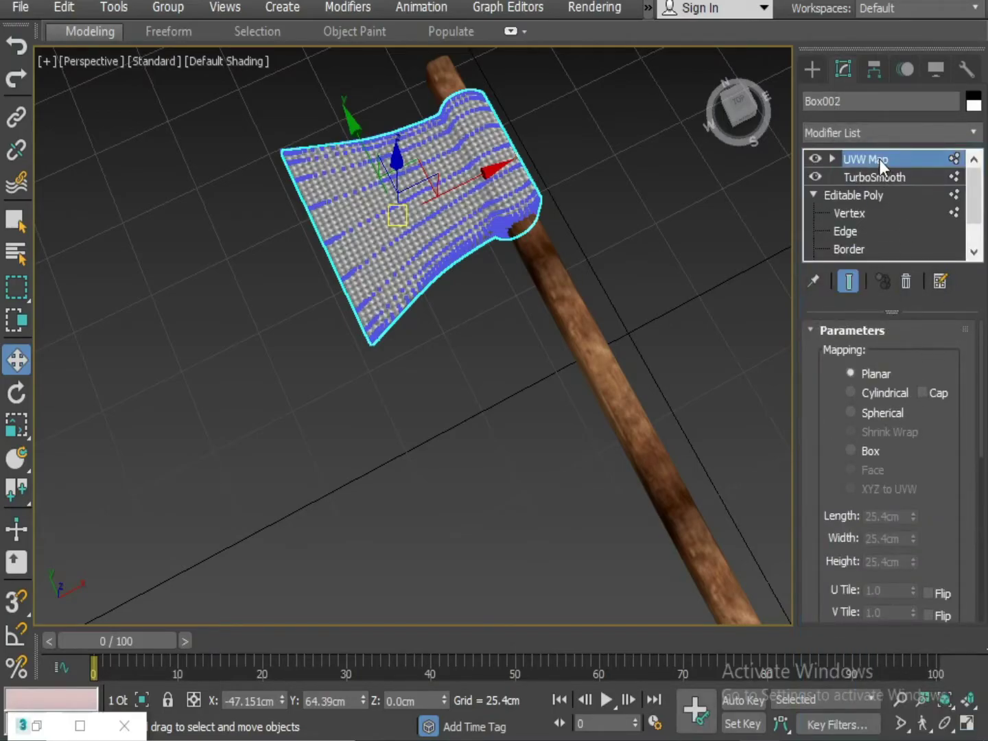
Step: Examine the axe head's planar UVW mapping up close with the Scale tool active, and deselect the head
left_click(880, 160, "ctrl")
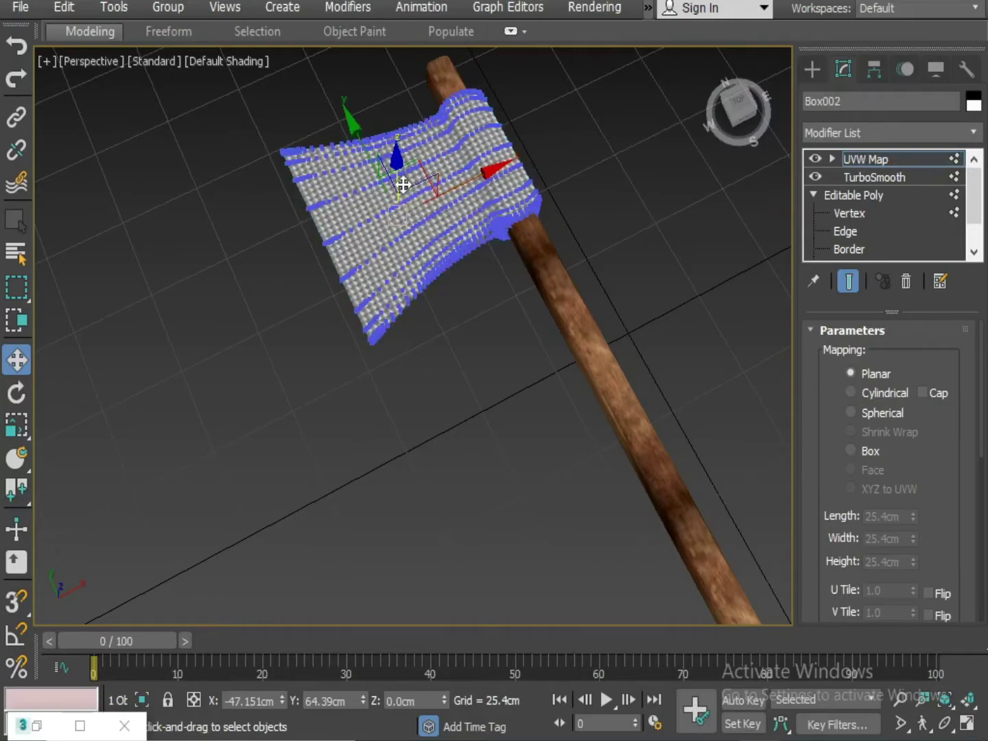
key("r")
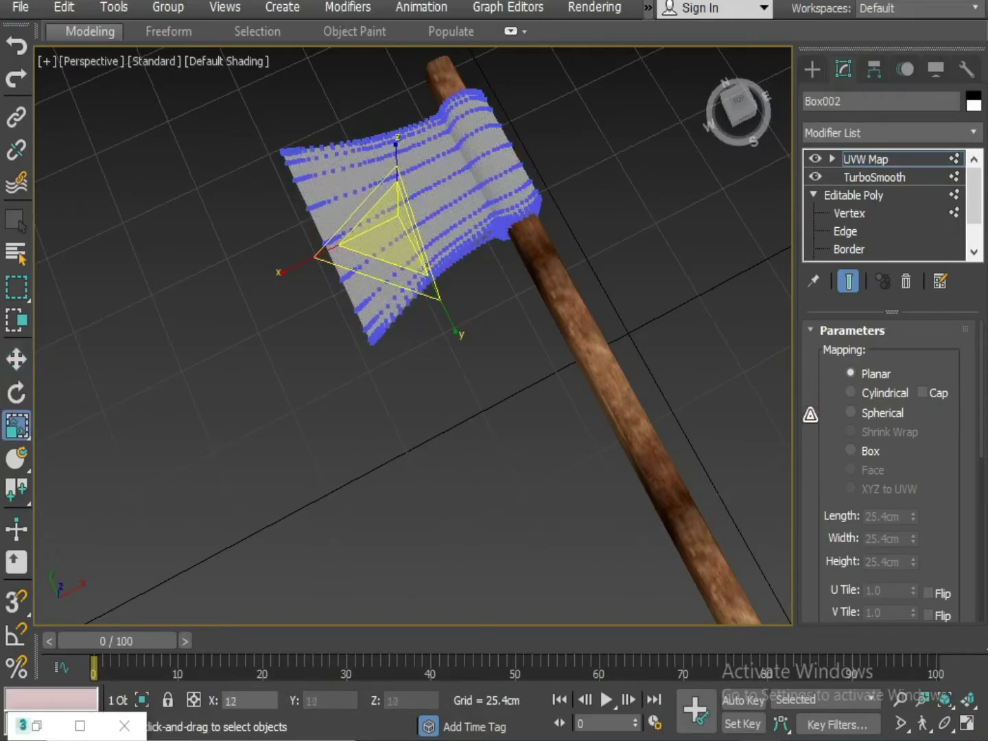
middle_click_drag(452, 158, 529, 292, "alt")
scroll(412, 219, "up", 4)
middle_click_drag(528, 293, 608, 284)
left_click(878, 163)
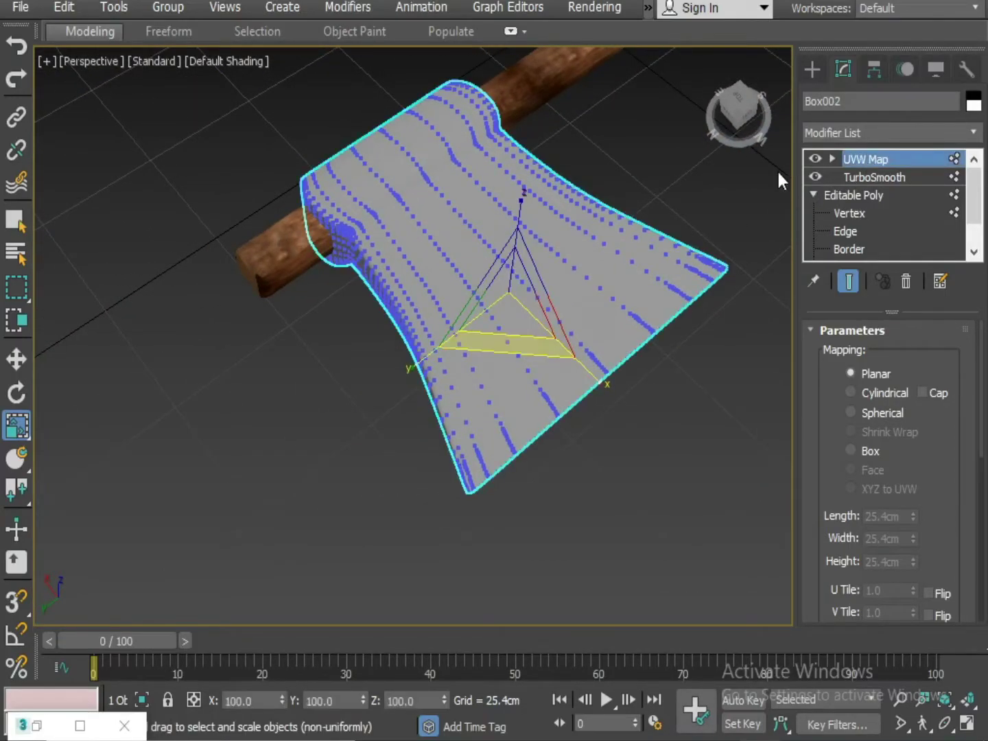
left_click(715, 154)
Step: Select the 60 vertices at the handle's end beside the axe head, scale them uniformly to about 145 percent, and leave vertex editing
left_click(292, 248)
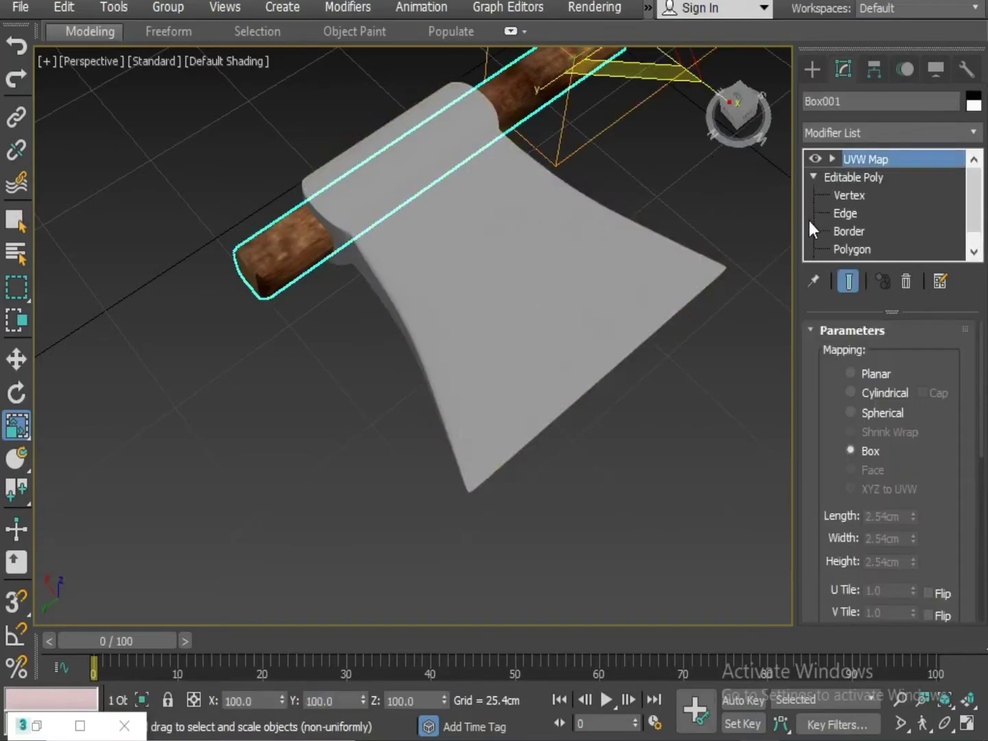
left_click(853, 195)
middle_click_drag(653, 294, 269, 319, "alt")
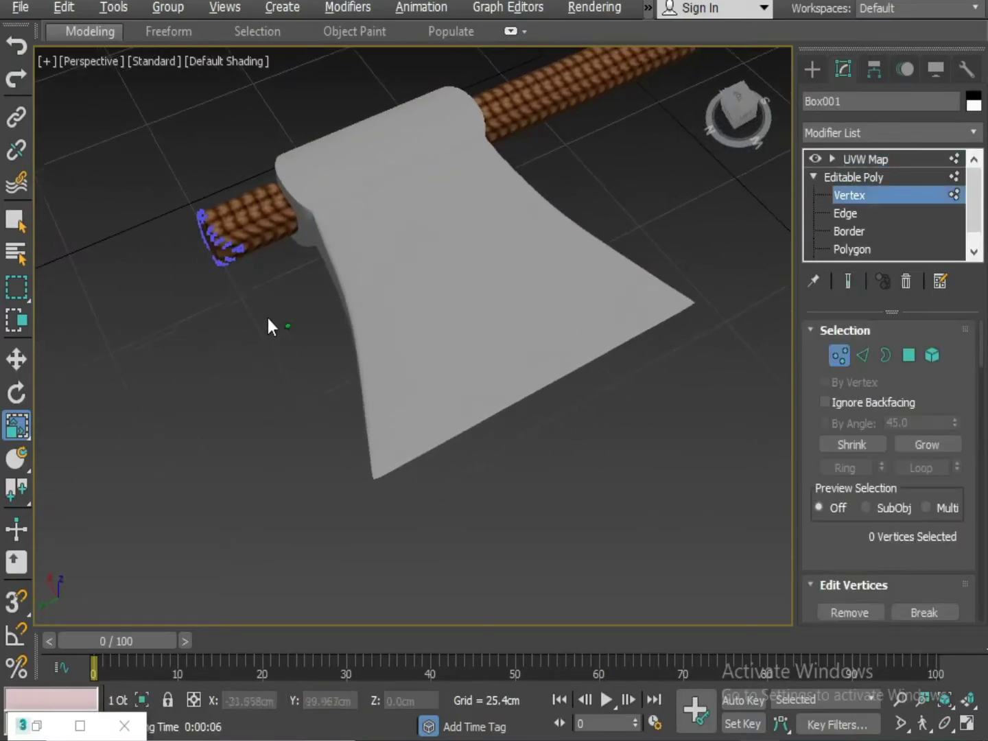
left_click_drag(258, 301, 259, 302)
middle_click_drag(230, 275, 247, 321)
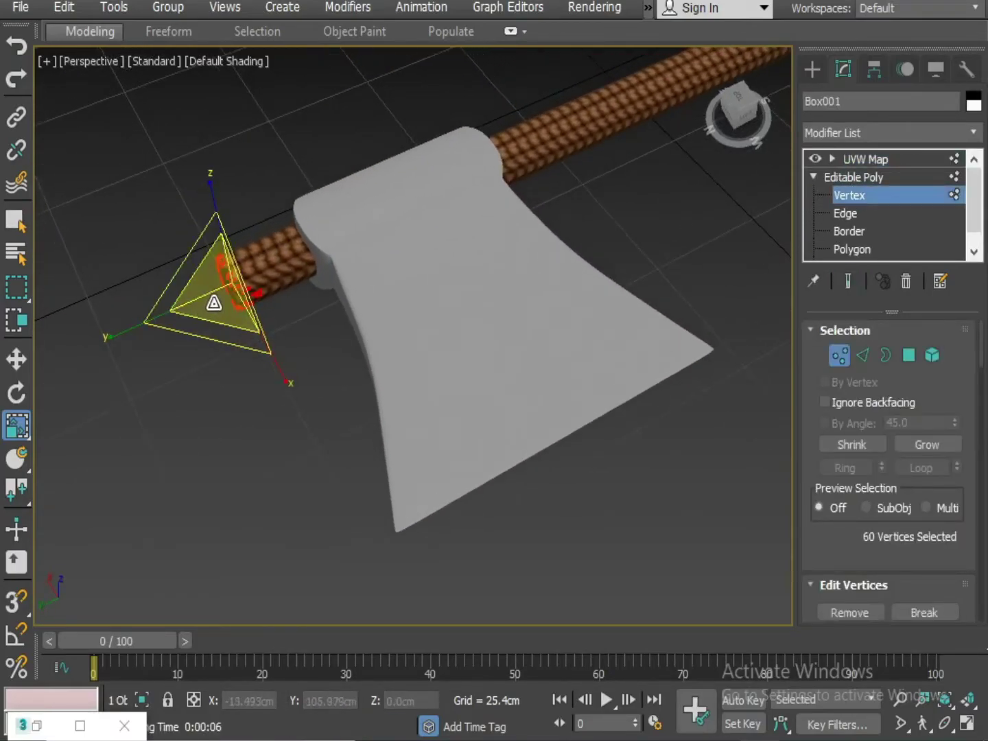
left_click_drag(213, 302, 191, 263)
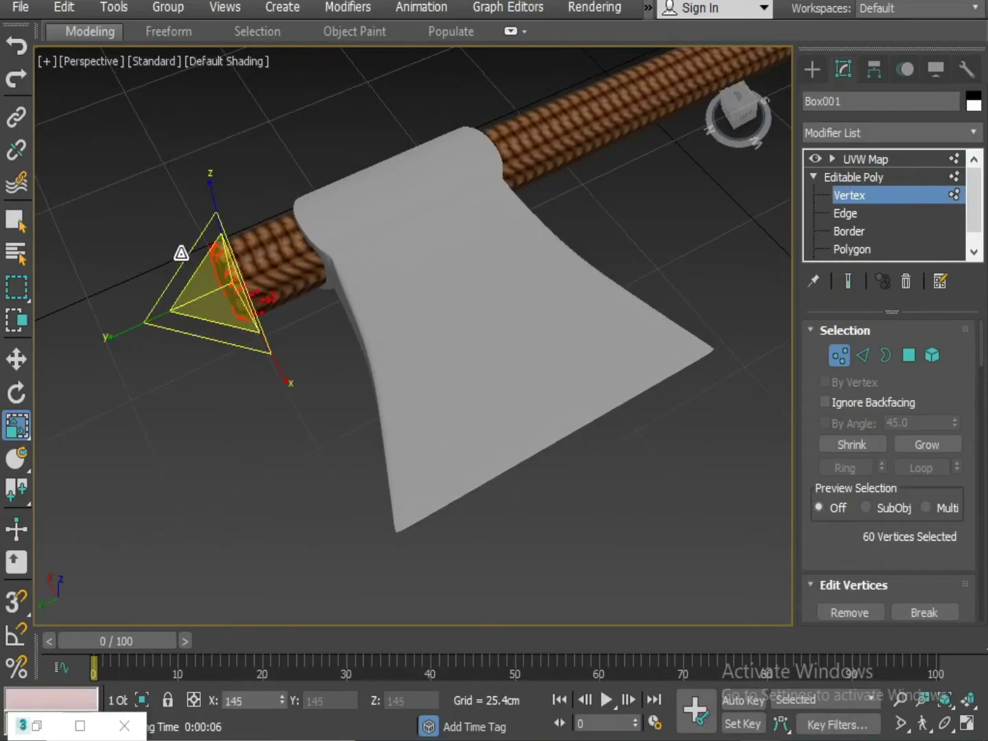
mouse_move(320, 442)
middle_mouse_down("alt")
mouse_move(360, 419)
mouse_move(309, 461)
middle_mouse_up("alt")
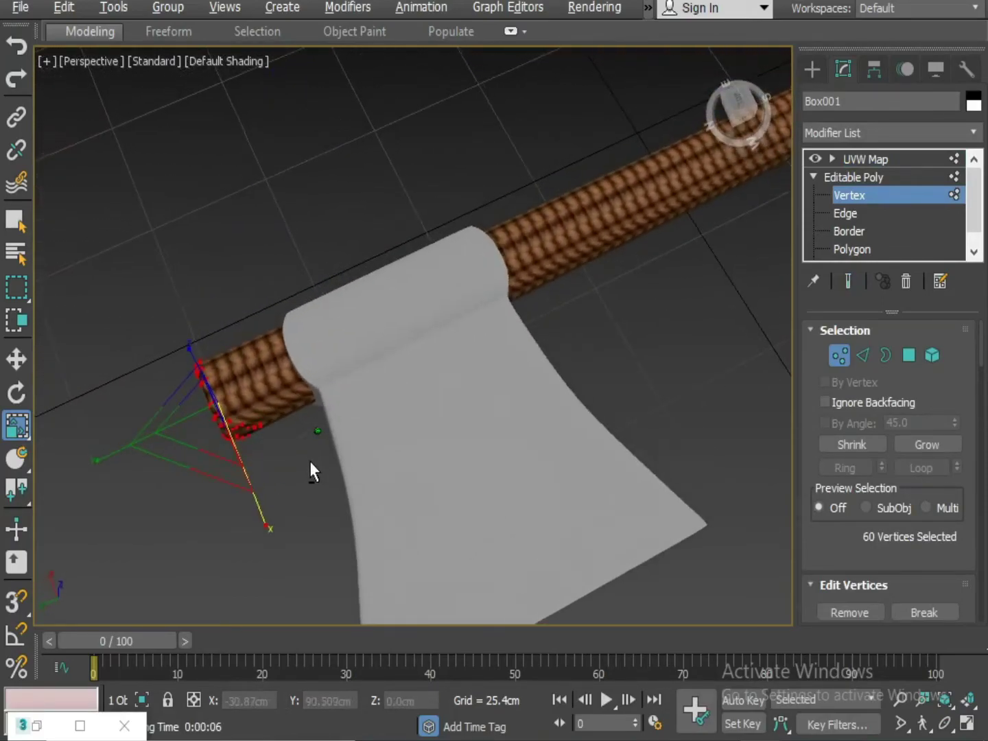
scroll(622, 362, "down", 5)
middle_click_drag(625, 380, 507, 382, "alt")
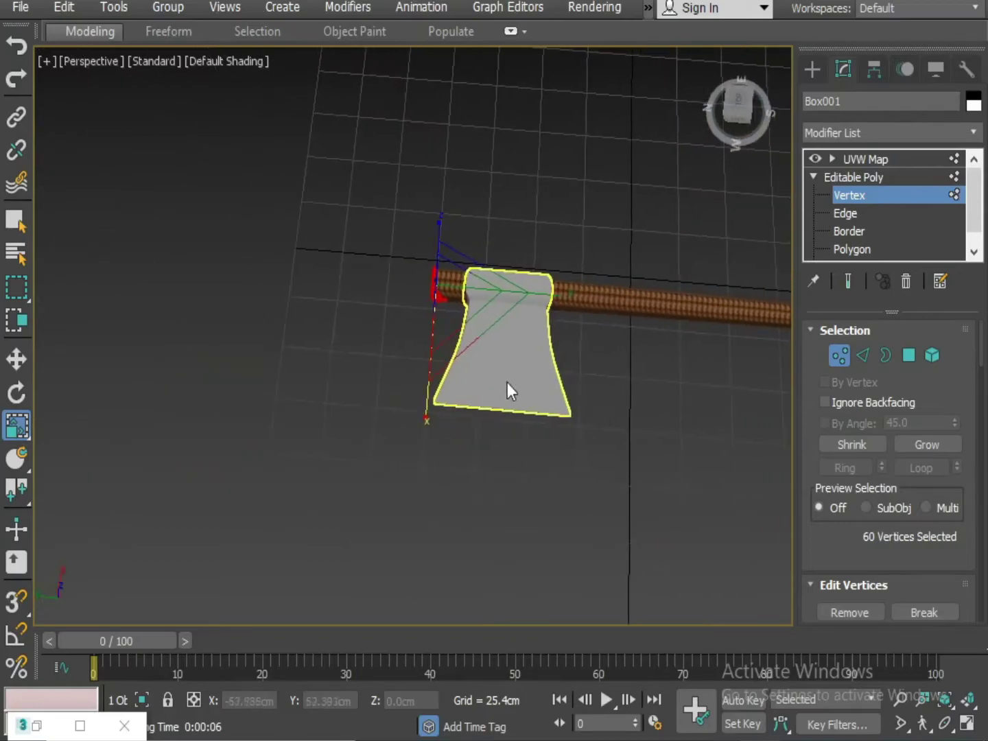
left_click(855, 198)
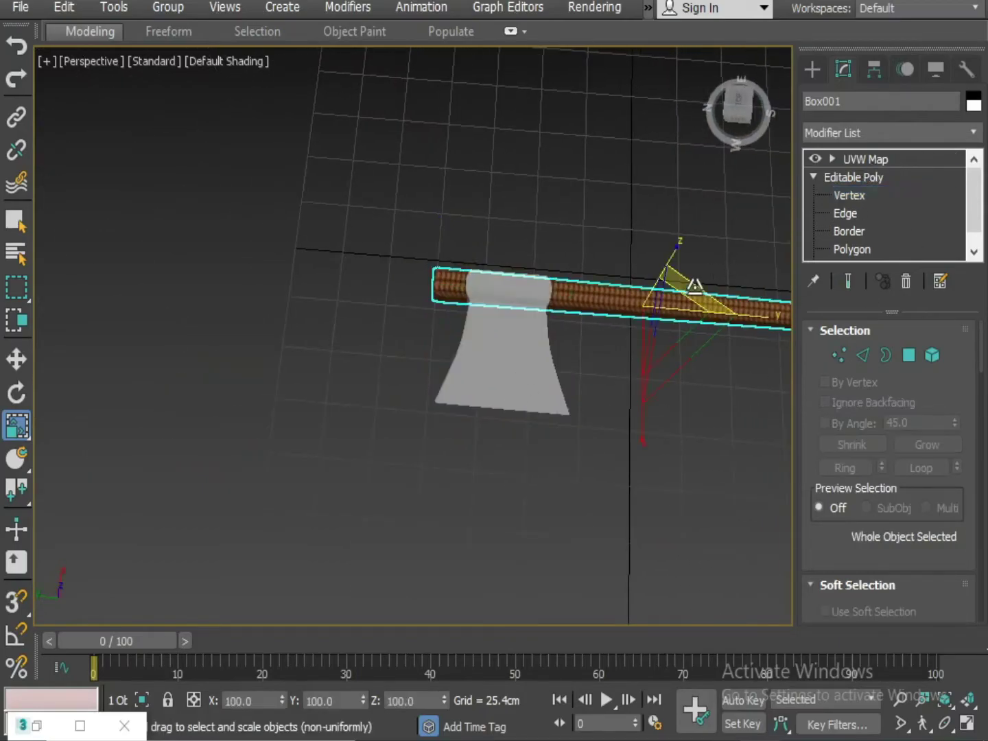
middle_click_drag(667, 452, 542, 497, "alt")
left_click(864, 159)
left_click(602, 417)
Step: Select the edge loop just behind the axe head's cutting edge in wireframe display, return to the UVW Map modifier and deselect the head
scroll(510, 415, "up", 3)
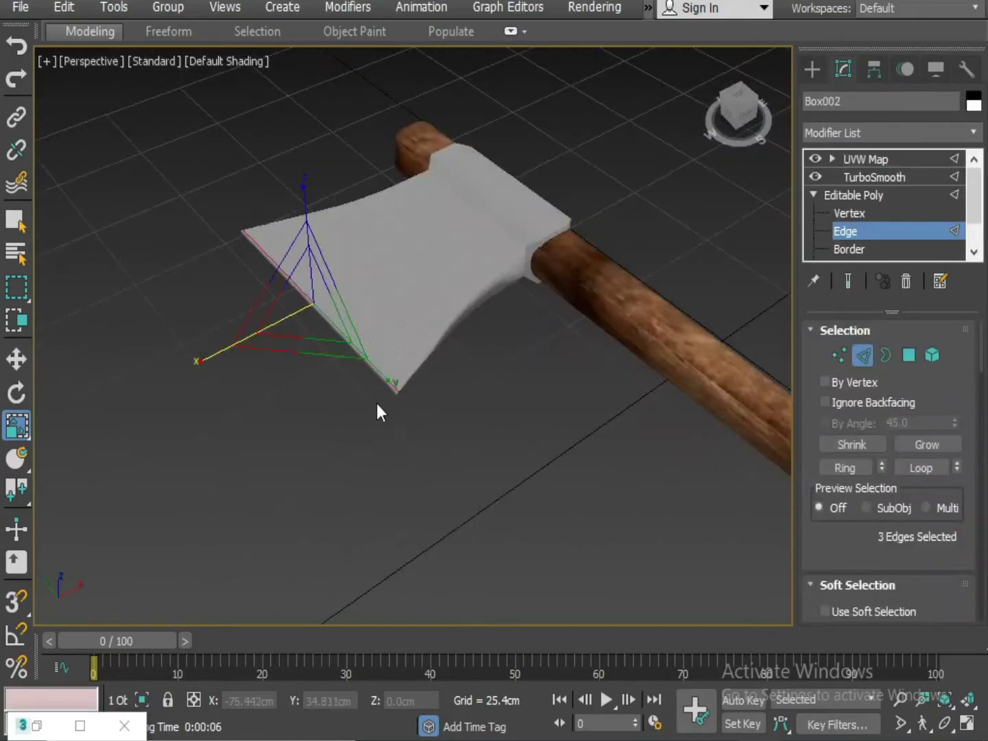
scroll(377, 404, "up", 3)
key("F3")
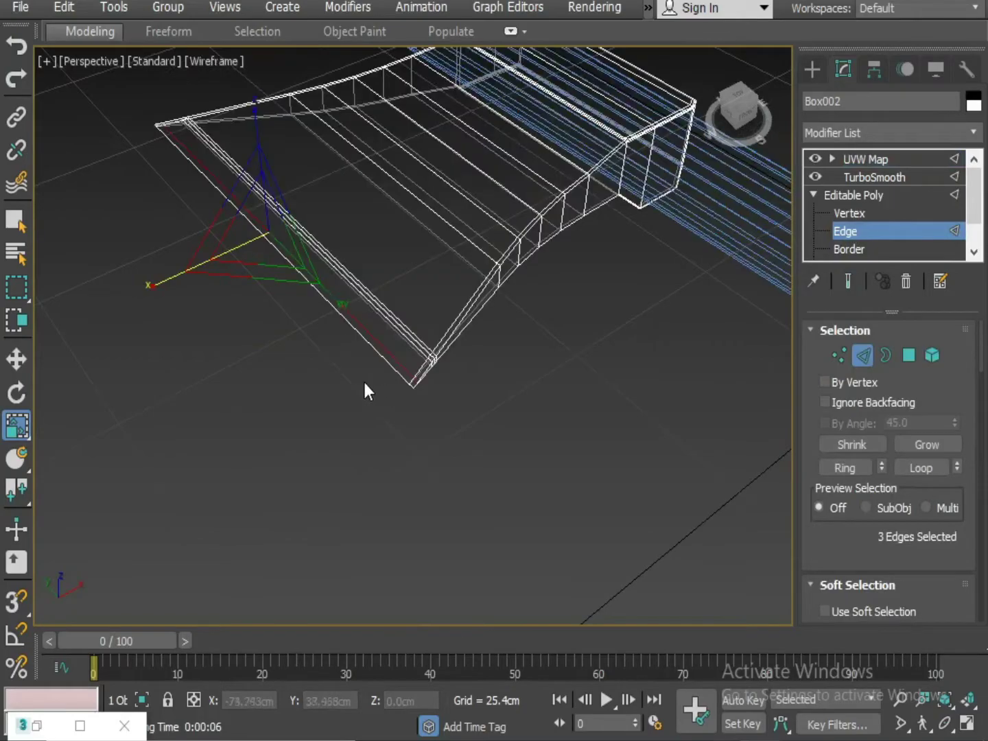
left_click(375, 305)
double_click(379, 299)
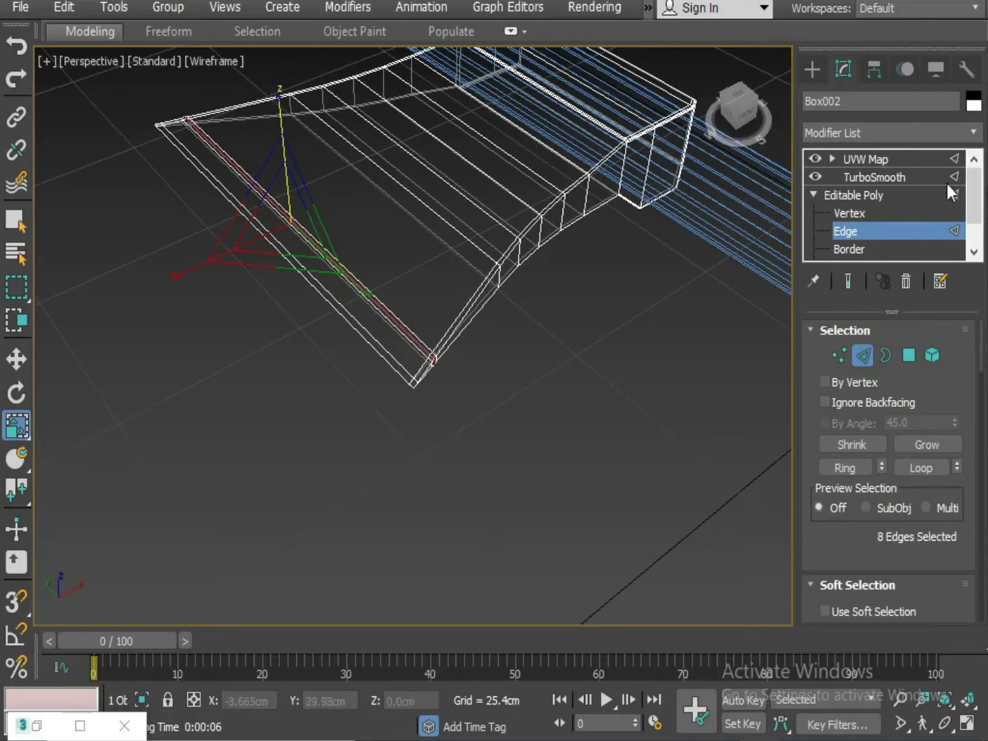
left_click(871, 158)
left_click(617, 397)
Step: Scale the 20 vertices at the handle's head end uniformly to about 143 percent, return to the UVW Map modifier and deselect the handle
scroll(497, 417, "down", 3)
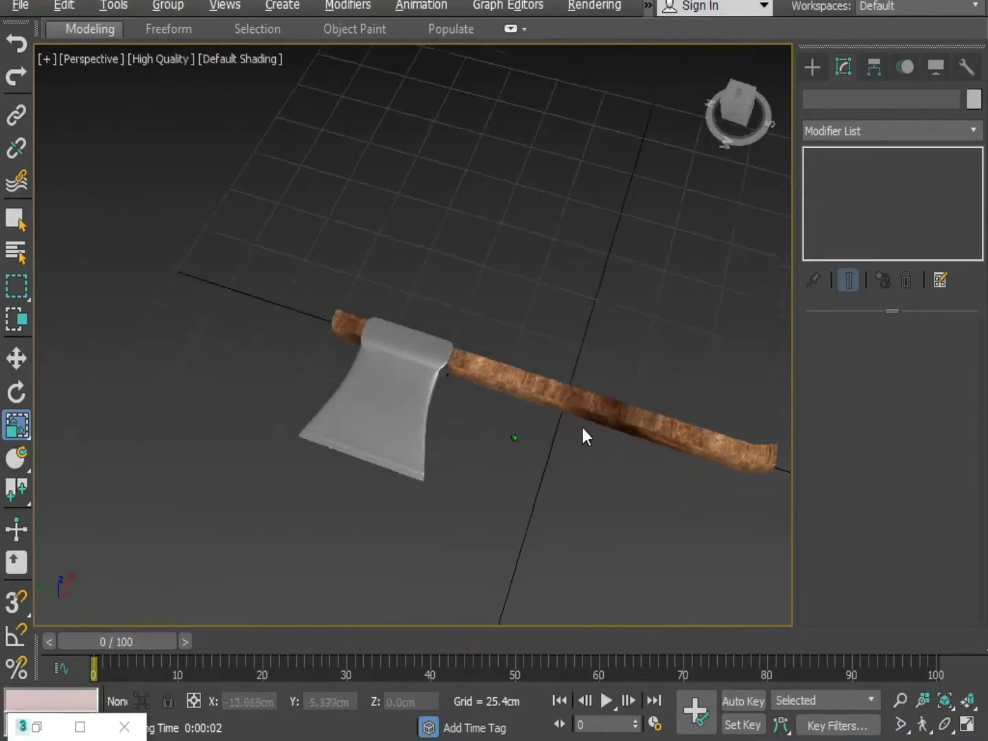
scroll(549, 424, "up", 4)
scroll(417, 392, "down", 3)
middle_click_drag(420, 387, 596, 368, "alt")
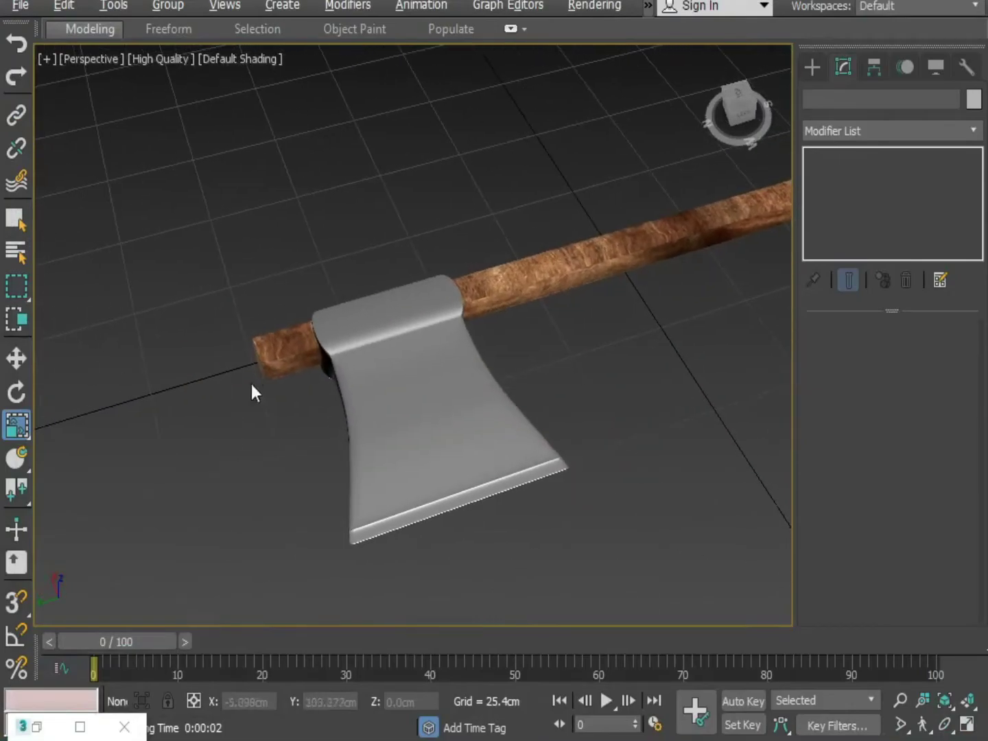
left_click(289, 361)
left_click(855, 195)
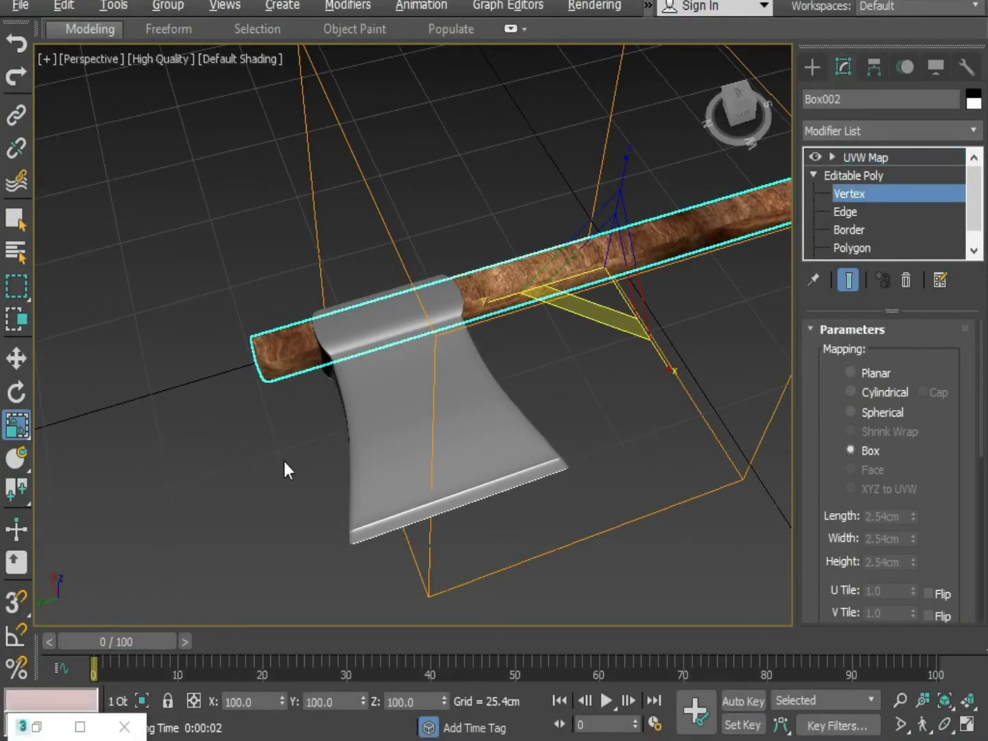
left_click_drag(288, 401, 226, 342)
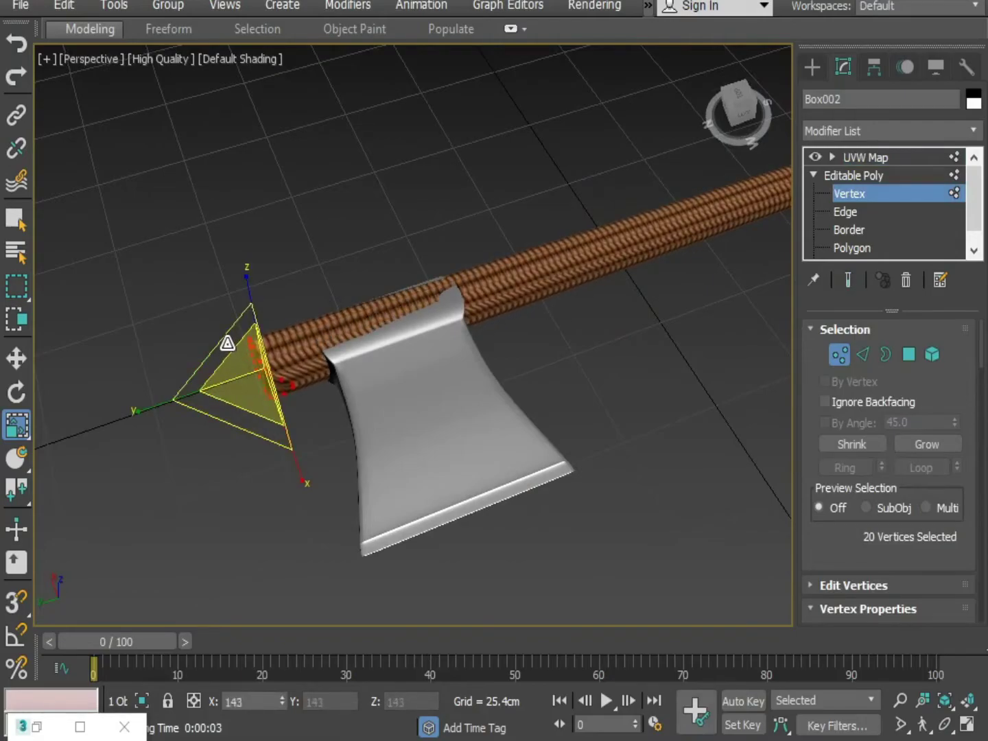
middle_click_drag(226, 342, 382, 294, "alt")
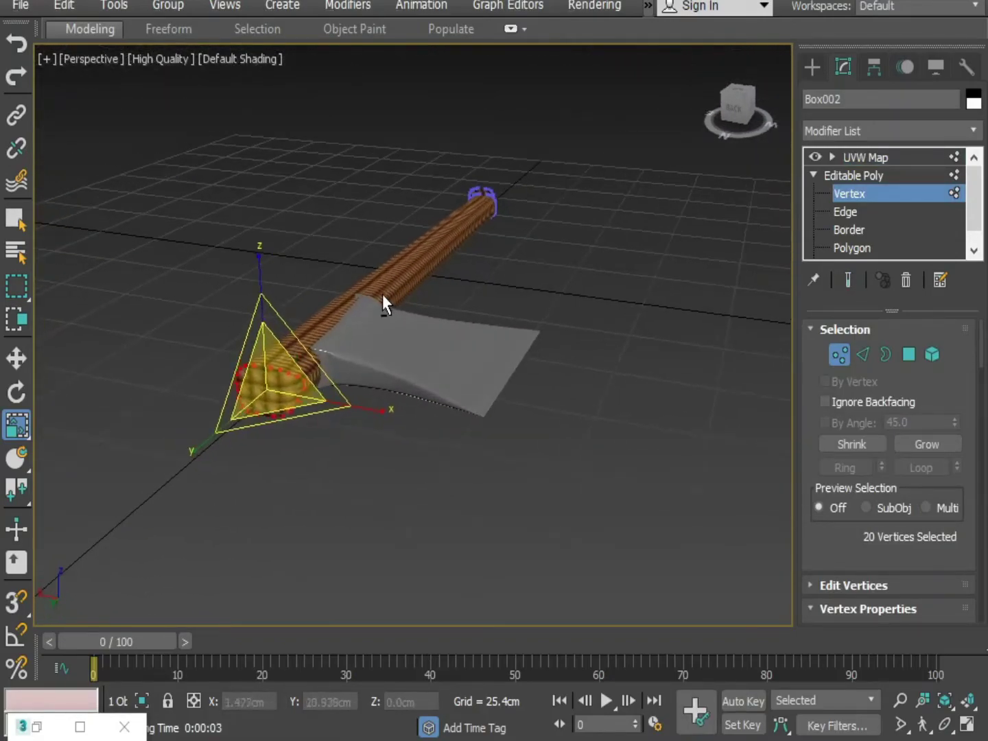
left_click(848, 172)
left_click(843, 153)
left_click(610, 368)
Step: Scale the axe head uniformly, move it about 2.7 cm in the negative X direction to fit the handle, and deselect it
left_click(426, 343)
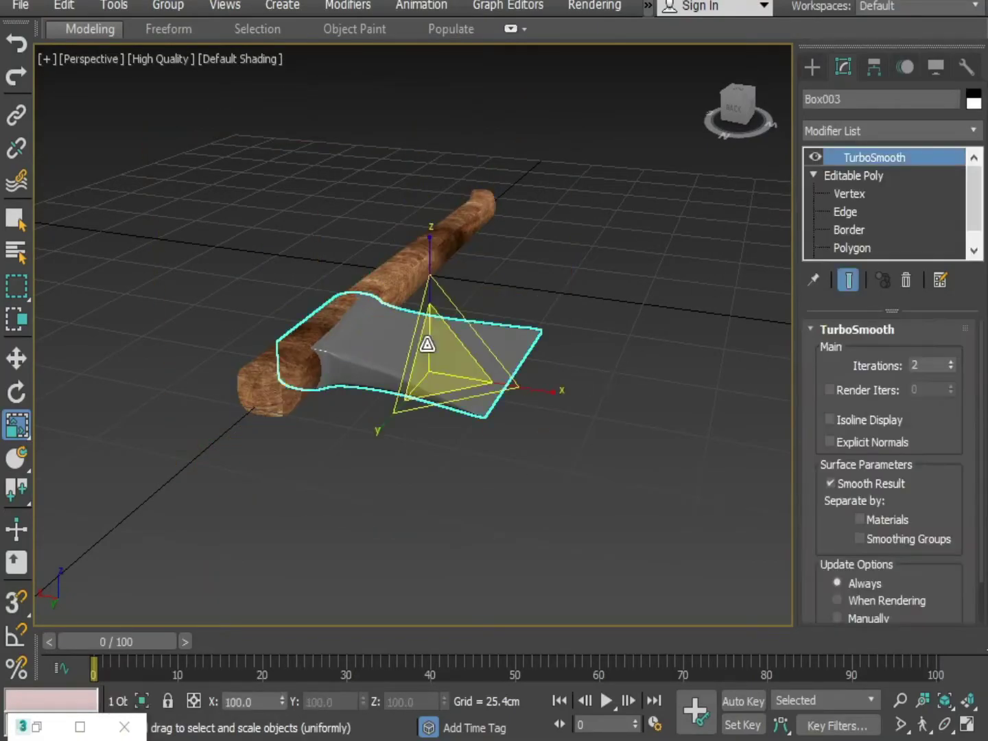
left_click_drag(427, 343, 442, 375)
middle_click_drag(442, 374, 470, 401, "alt")
key("w")
left_click_drag(355, 392, 362, 387)
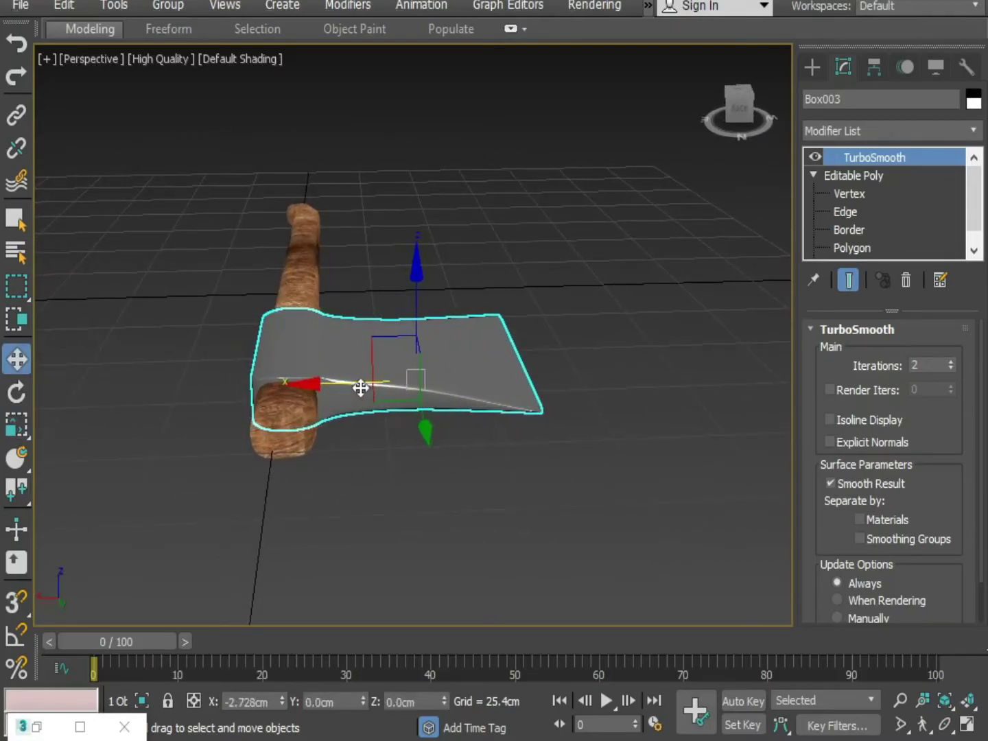
left_click(622, 428)
Step: Examine the textured axe from several angles
middle_click_drag(621, 428, 423, 442, "alt")
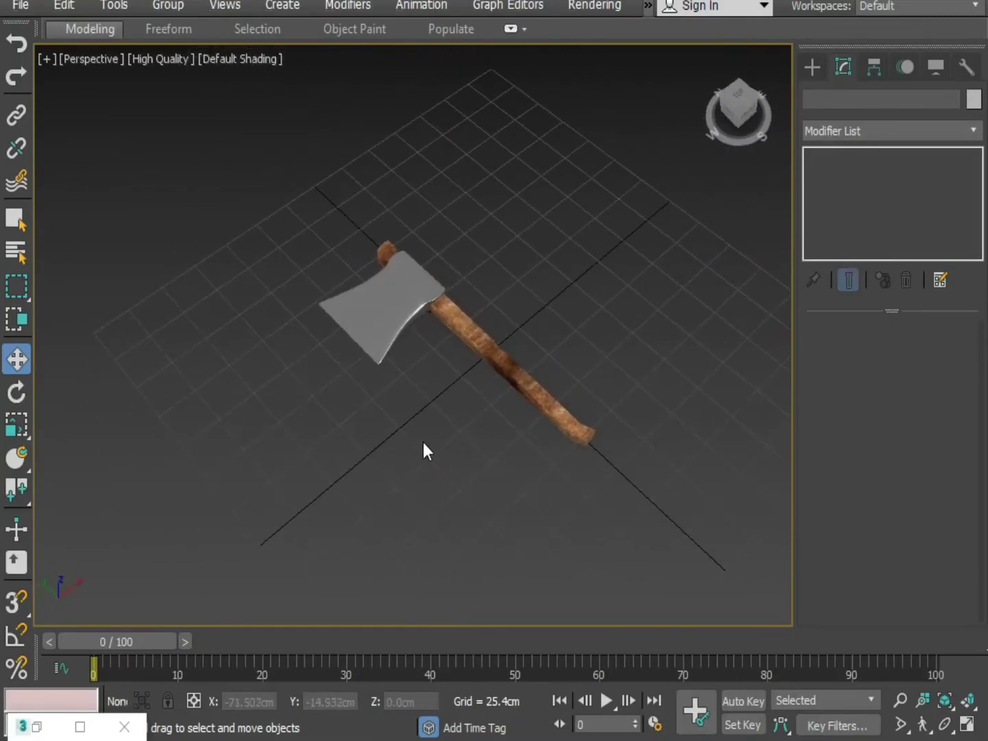
scroll(425, 439, "up", 3)
middle_click_drag(514, 452, 535, 486, "alt")
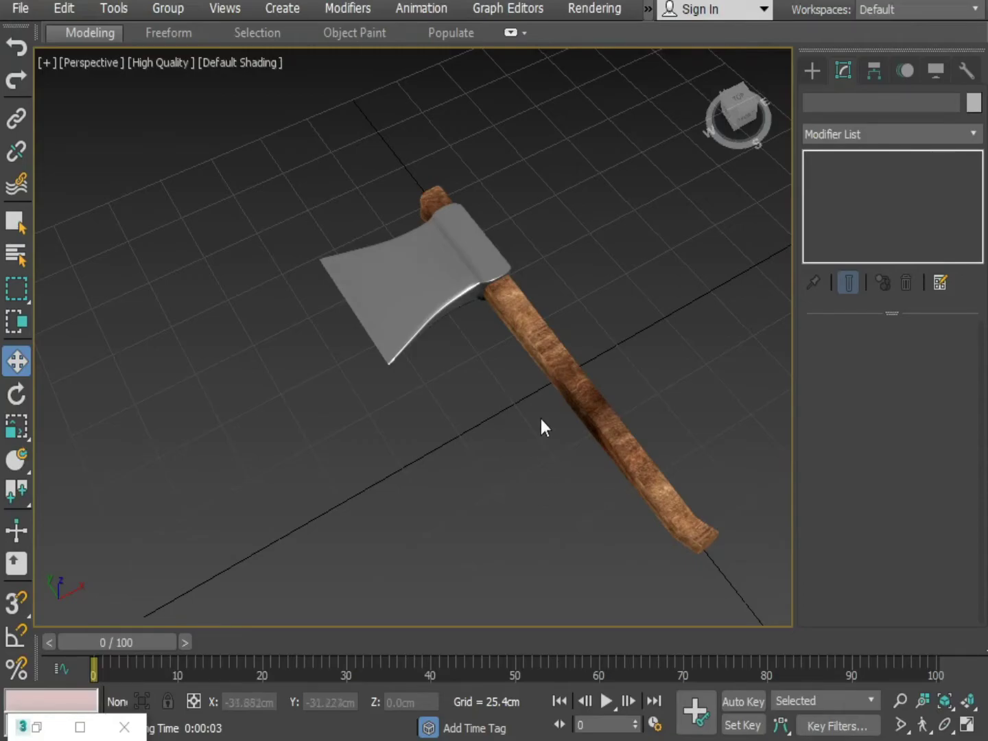
middle_click_drag(540, 418, 535, 364, "alt")
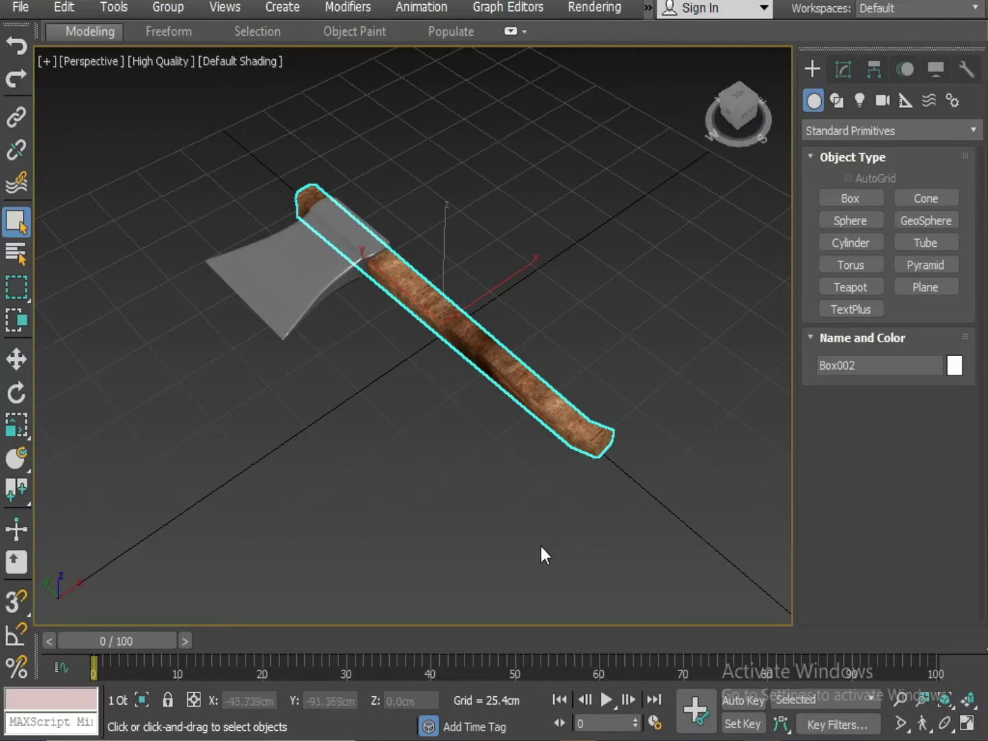
middle_click_drag(541, 548, 491, 436, "alt")
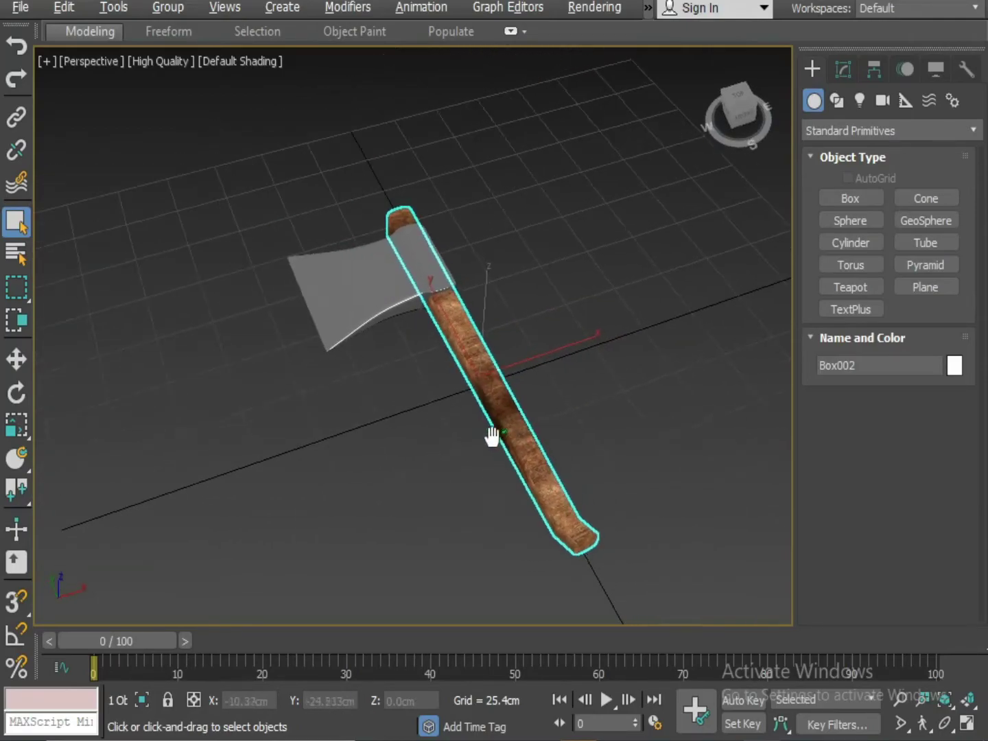
middle_click_drag(588, 475, 538, 460)
Step: Add a Hair and Fur (WSM) modifier to the axe handle
left_click(405, 431)
left_click(424, 419)
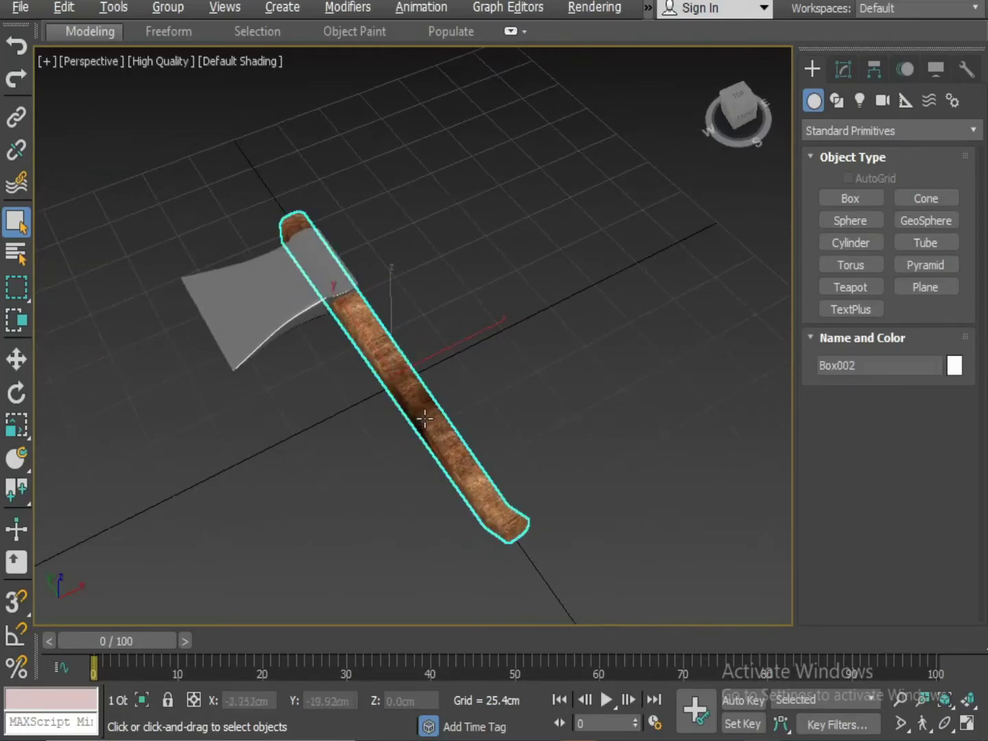
left_click(847, 70)
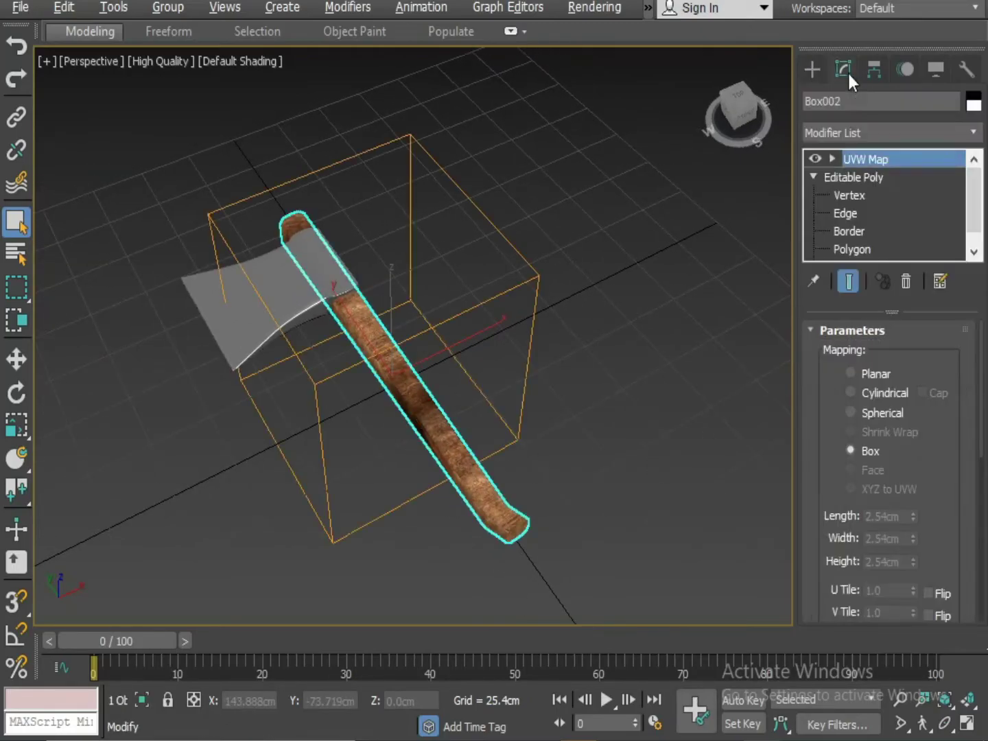
left_click(868, 126)
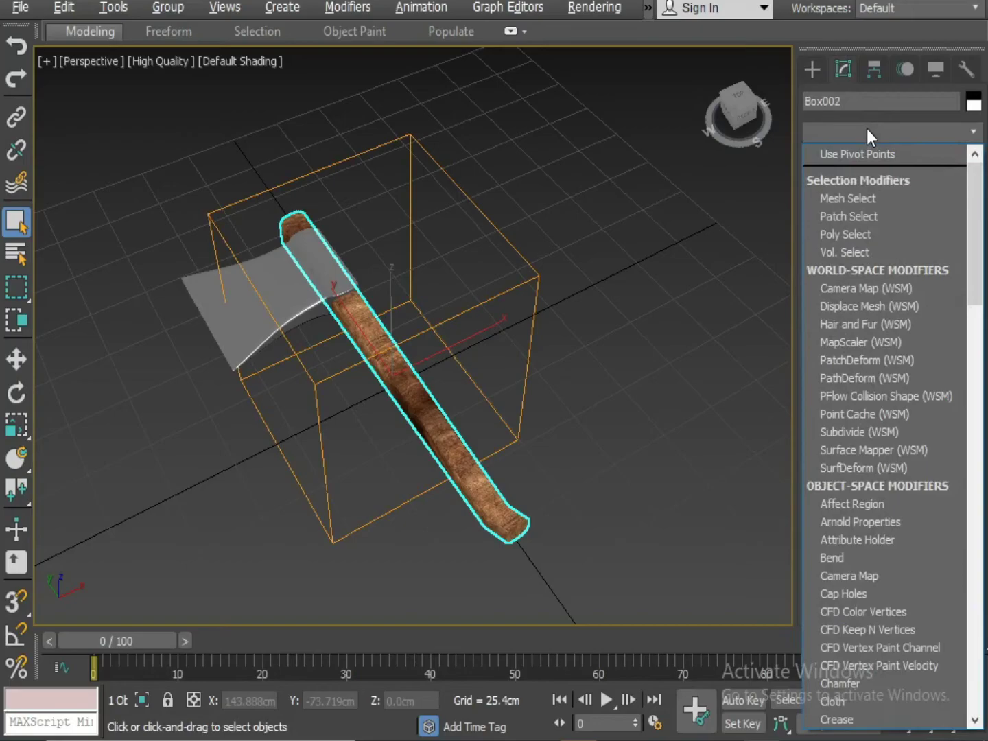
key("h")
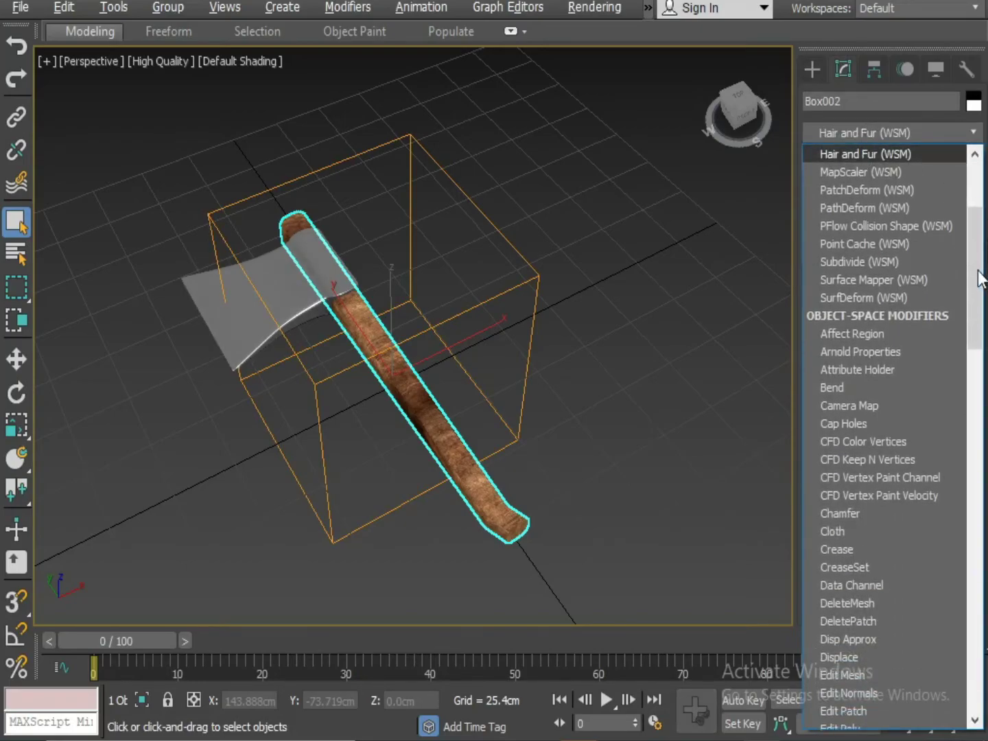
key("Return")
Step: Set the handle's Hair and Fur general parameters to a hair count of 100 and a scale of 10
left_click_drag(983, 370, 982, 515)
scroll(961, 481, "down", 3)
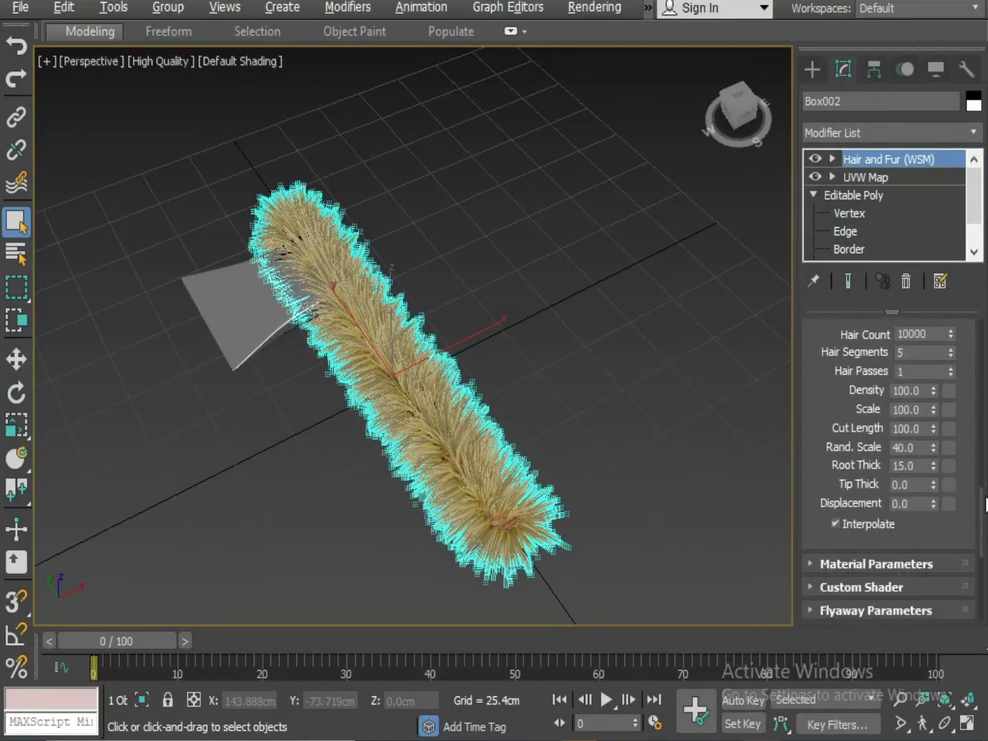
scroll(931, 487, "up", 3)
double_click(930, 486)
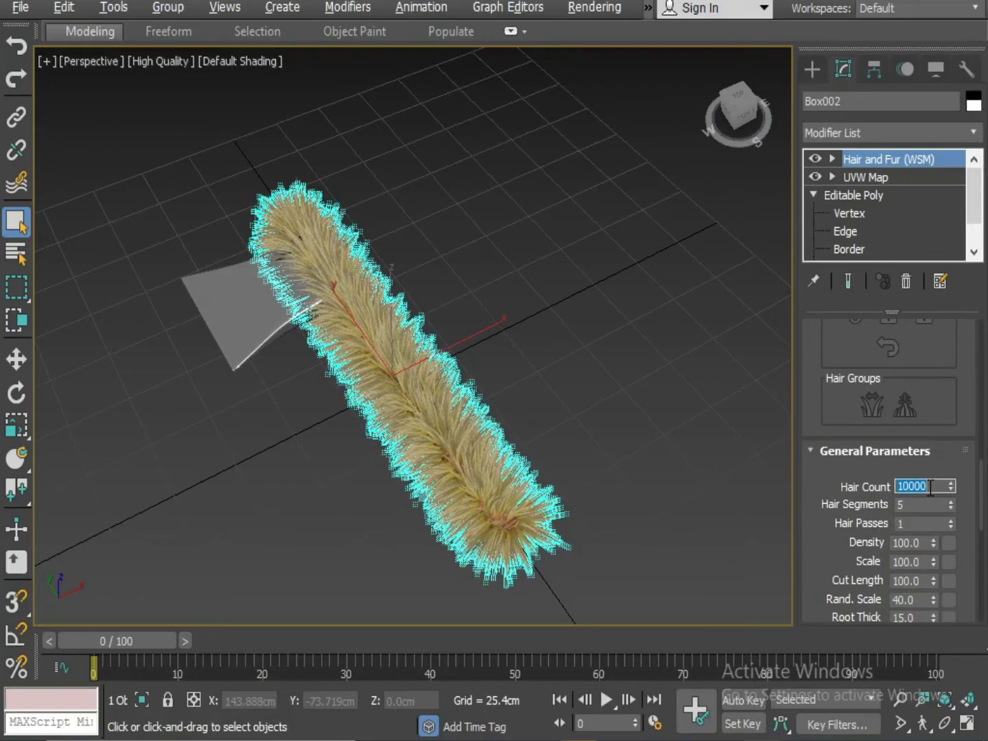
type("1")
left_click_drag(981, 469, 982, 494)
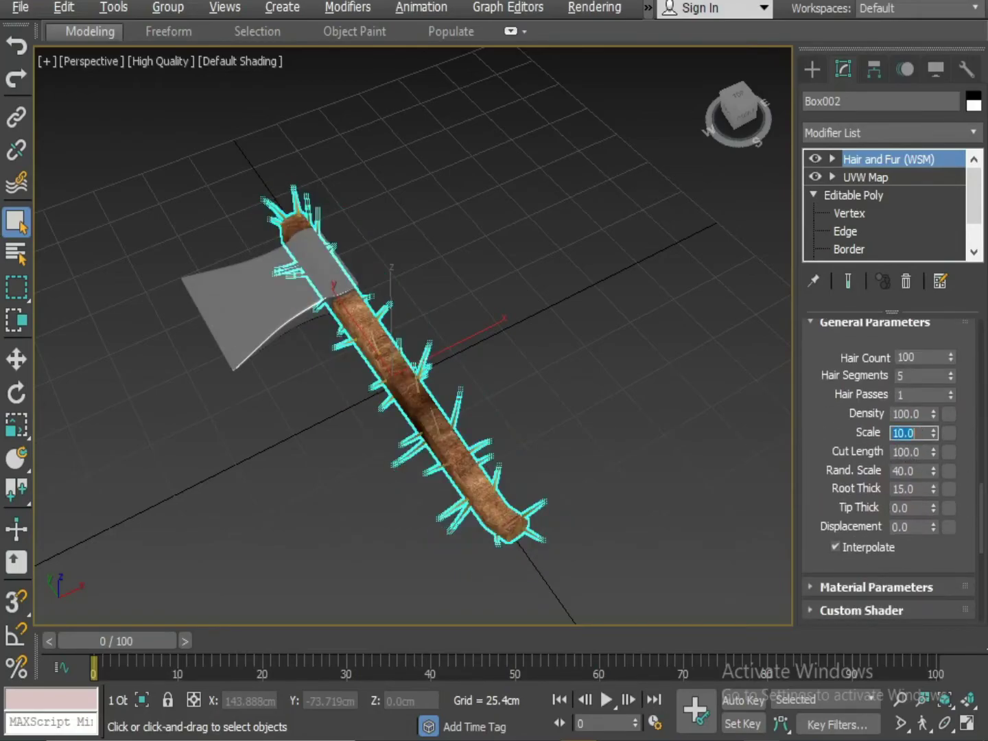
Step: Set the hair's root thickness and tip thickness to 2, and deselect the handle
double_click(907, 489)
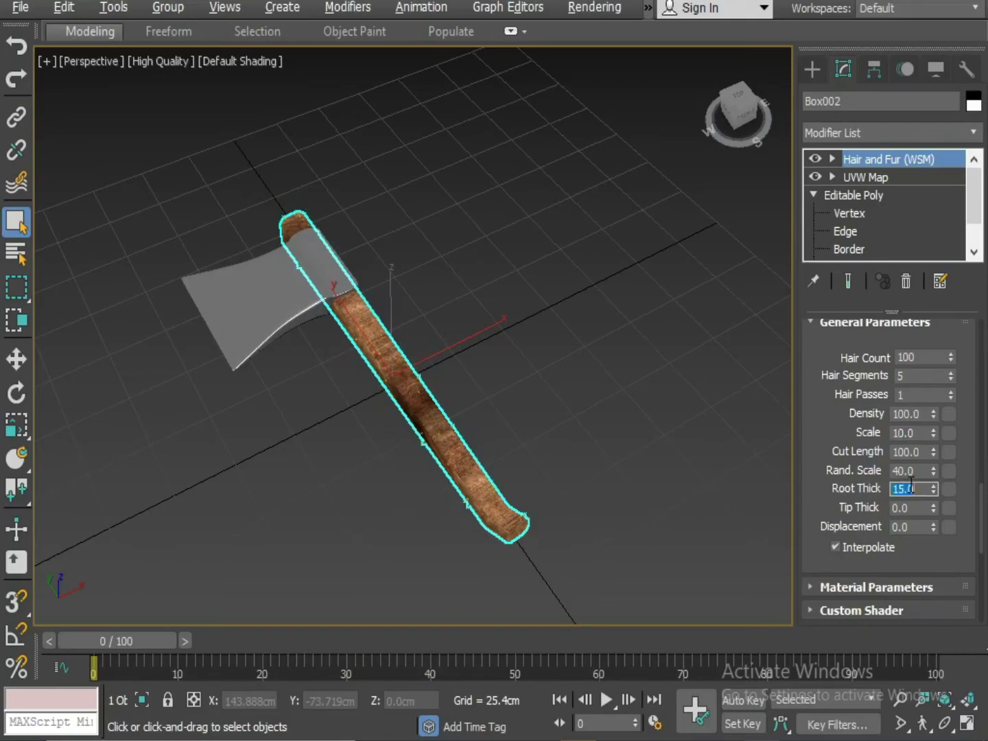
key("Tab")
double_click(908, 507)
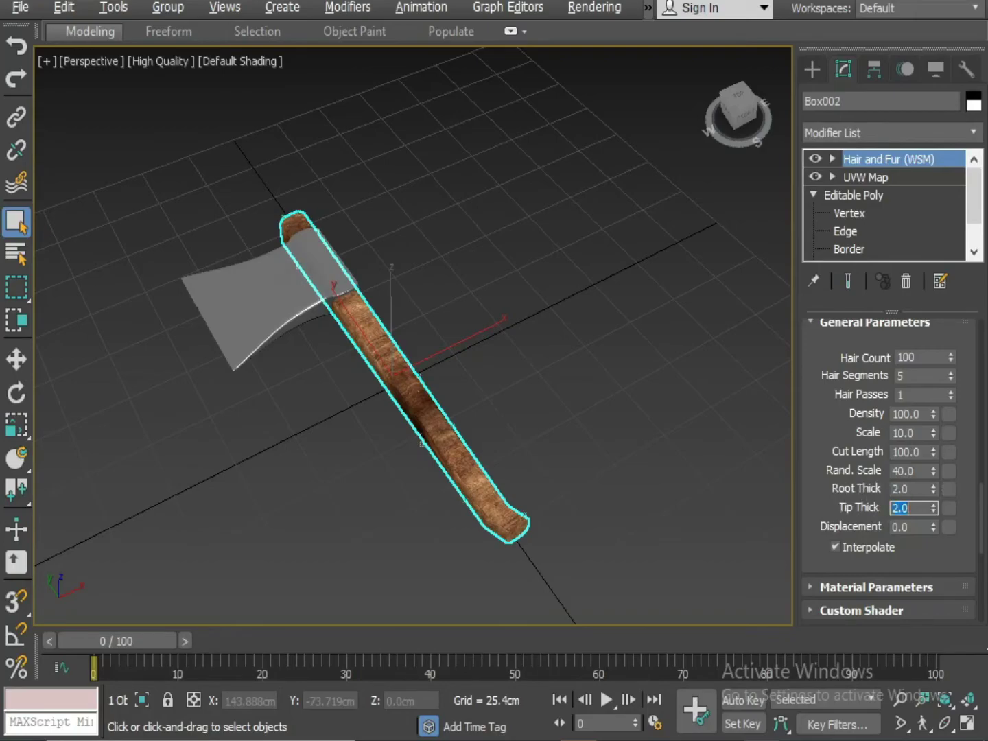
middle_click_drag(553, 528, 571, 553)
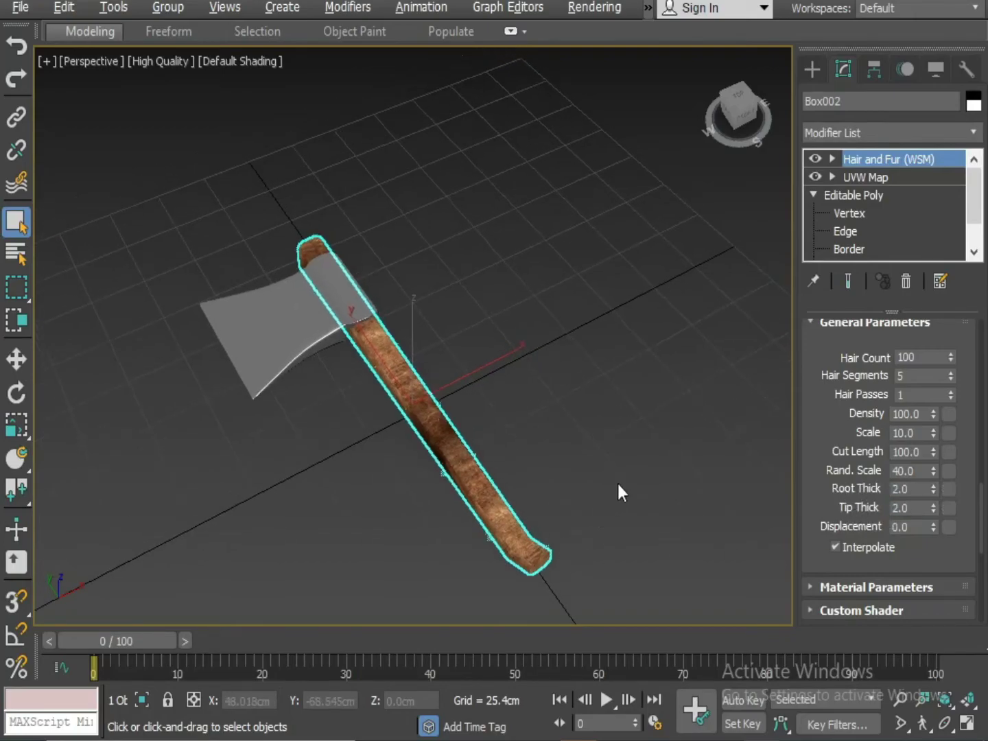
left_click(618, 484)
Step: Select the handle, render the Perspective view of the axe to check the fur, and close the rendered frame
middle_click_drag(546, 493, 478, 503)
scroll(490, 468, "down", 3)
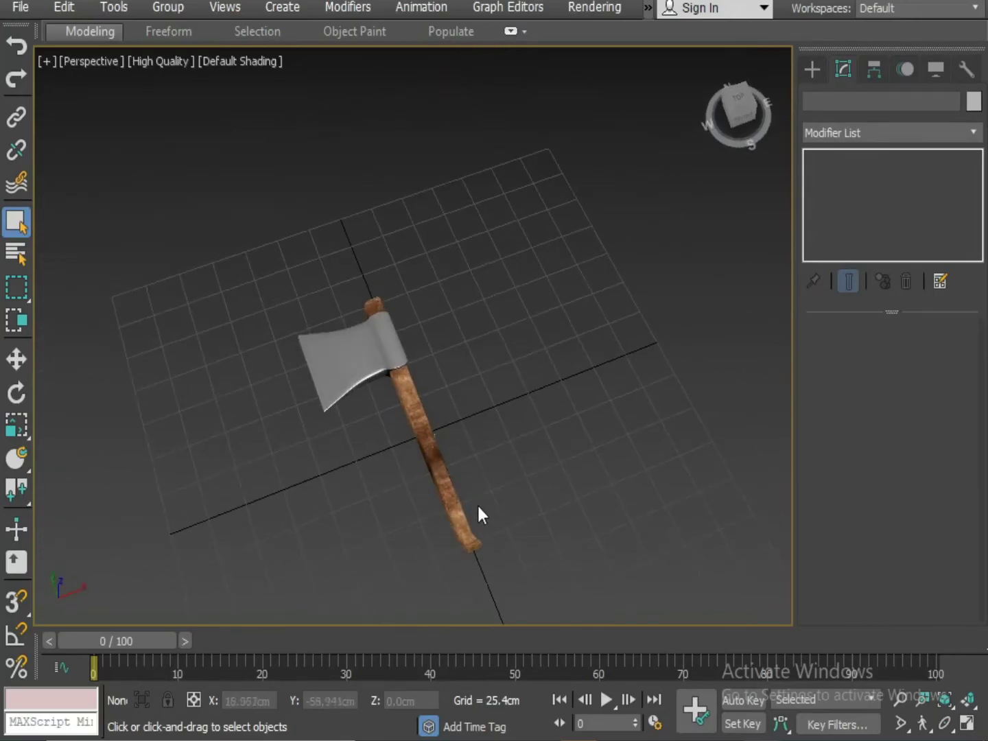
scroll(427, 478, "up", 3)
left_click(438, 465)
middle_click_drag(570, 506, 568, 453)
key("shift+q")
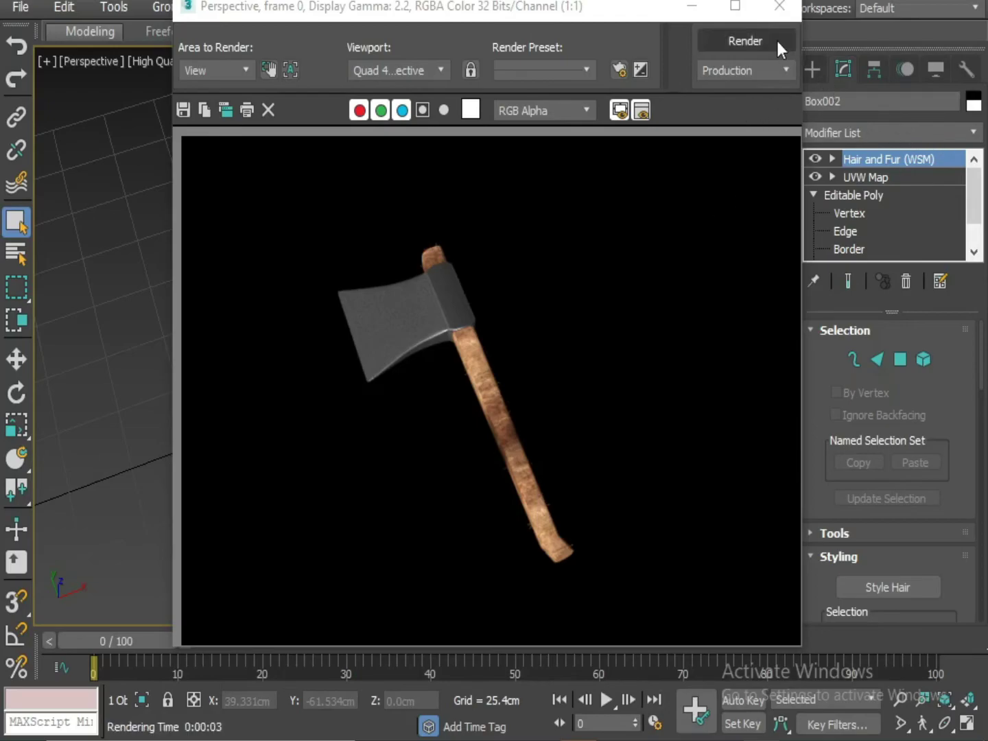
left_click(780, 8)
Step: Scale the handle along Y to about 108.5 percent, move it along Y to about -5.8 cm, return to the UVW Map modifier and deselect it
left_click(850, 194)
left_click(850, 194)
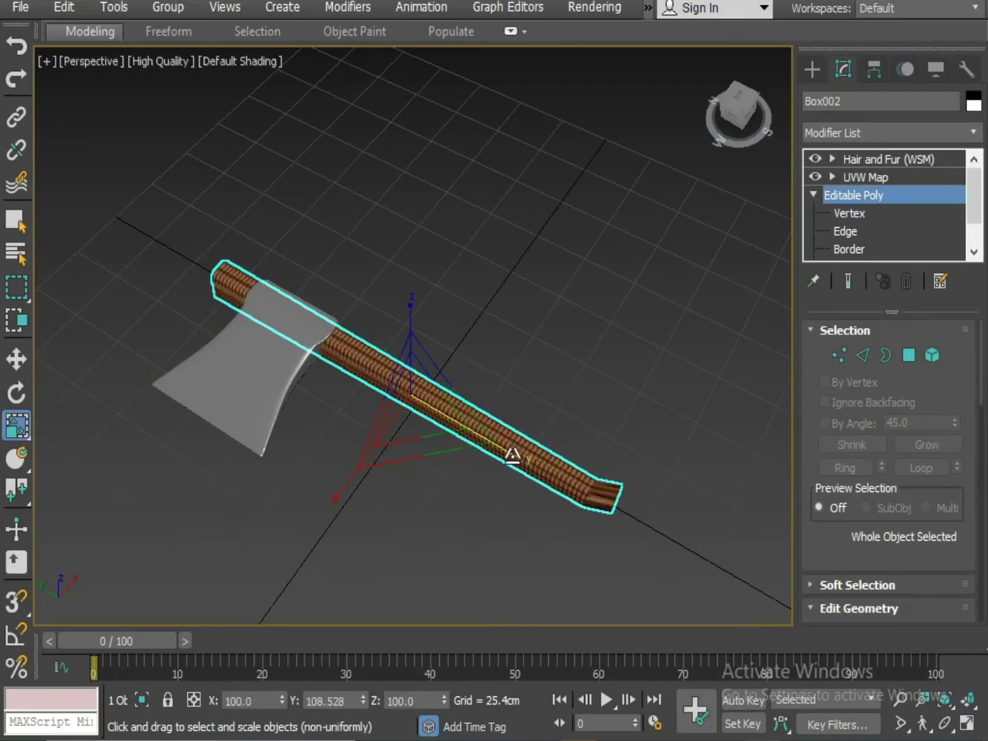
key("q")
key("w")
left_click_drag(340, 354, 352, 364)
left_click(864, 176)
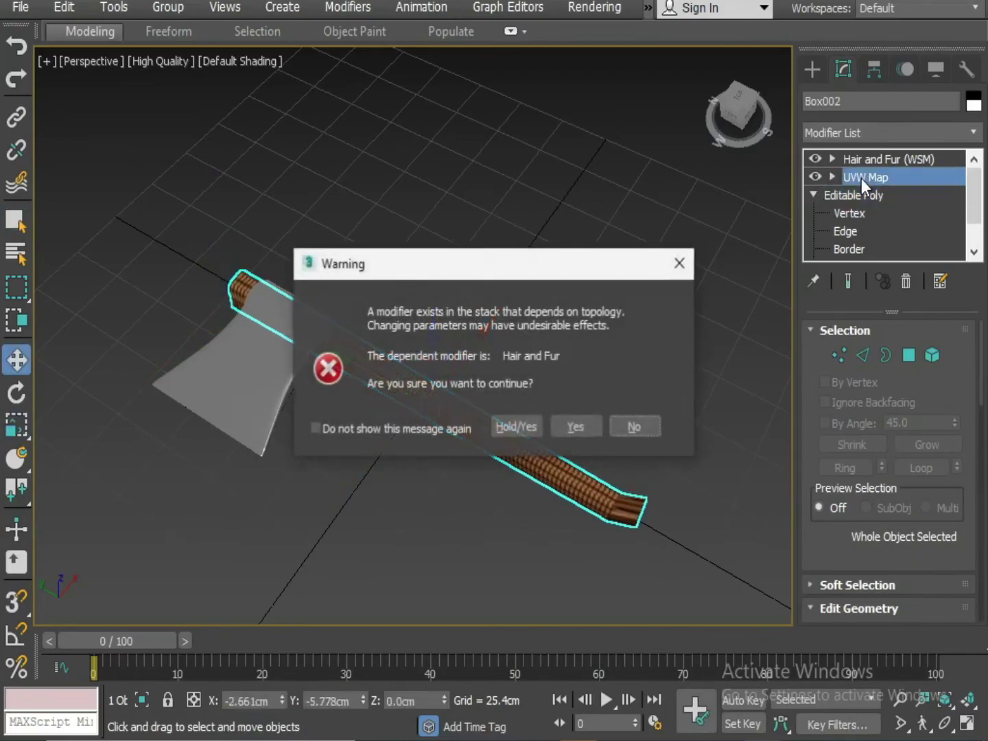
left_click(574, 425)
left_click(612, 418)
Step: Examine the finished axe from several angles, checking the head's fit and the sparse hairs on the handle
scroll(608, 439, "down", 4)
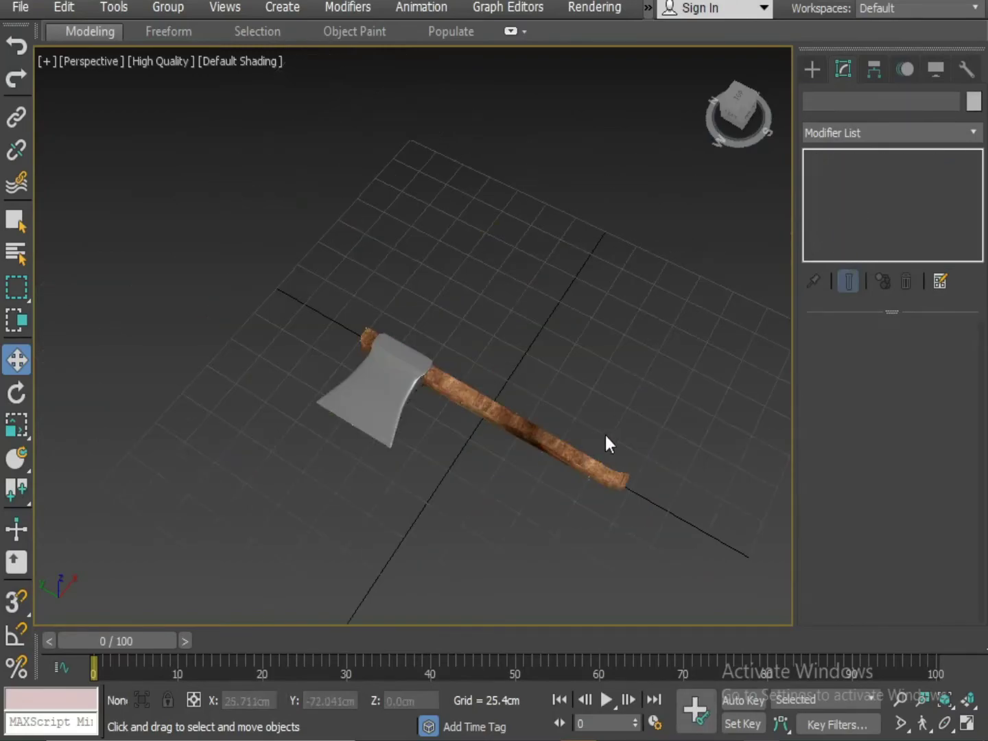
middle_click_drag(607, 444, 529, 410, "alt")
scroll(525, 501, "up", 4)
middle_click_drag(487, 492, 470, 477, "alt")
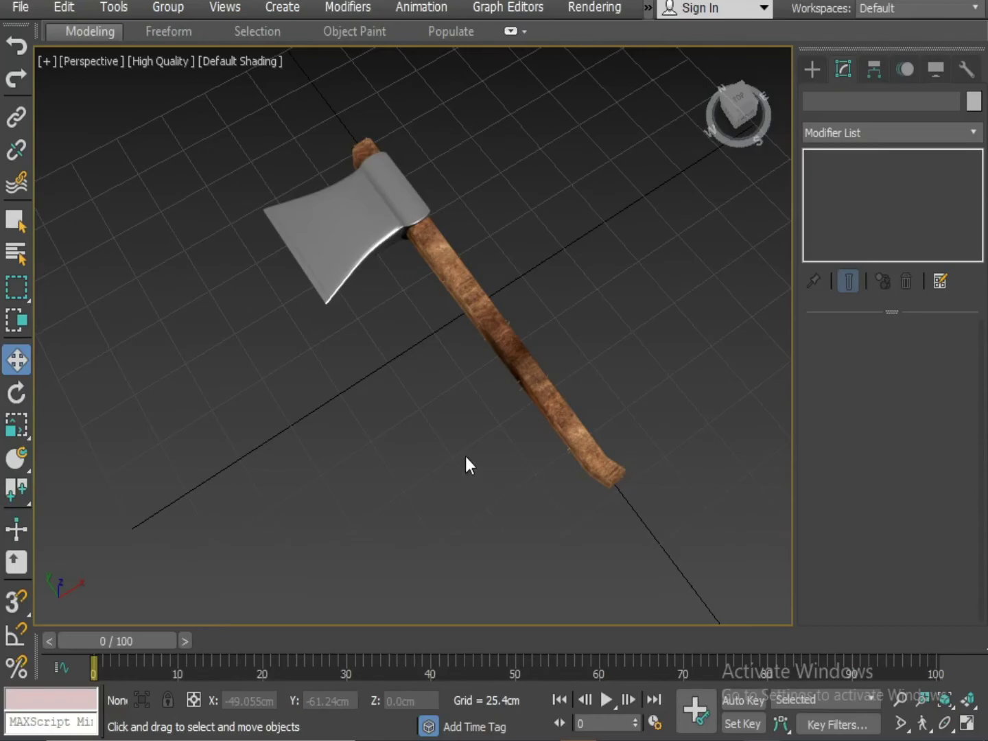
middle_click_drag(400, 269, 434, 344, "alt")
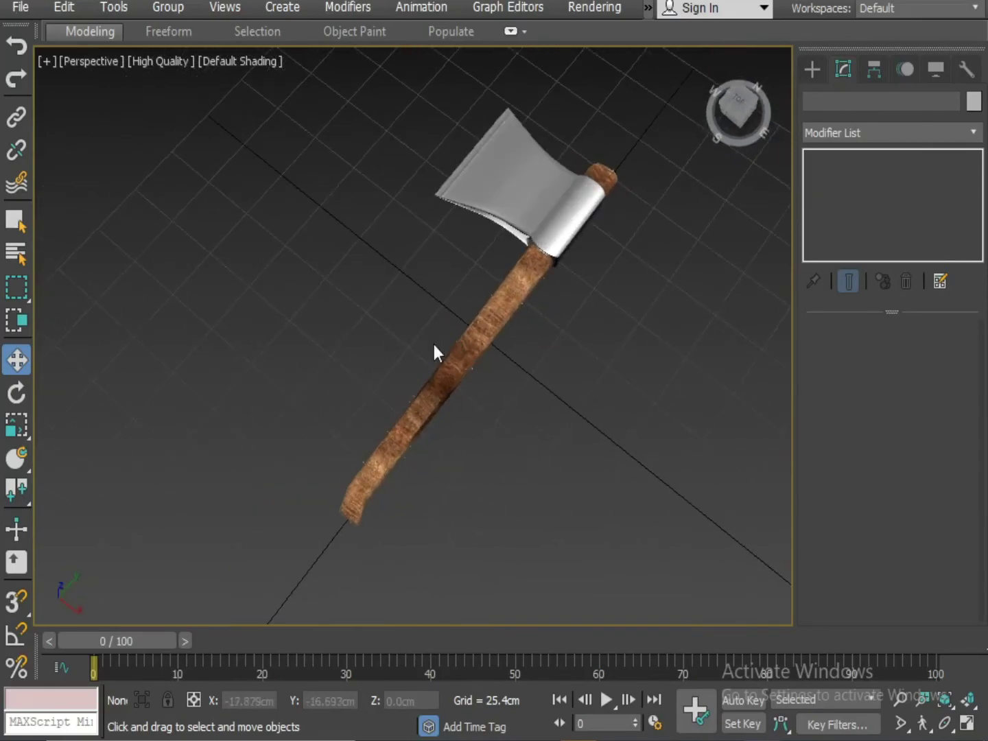
middle_click_drag(577, 396, 578, 409, "alt")
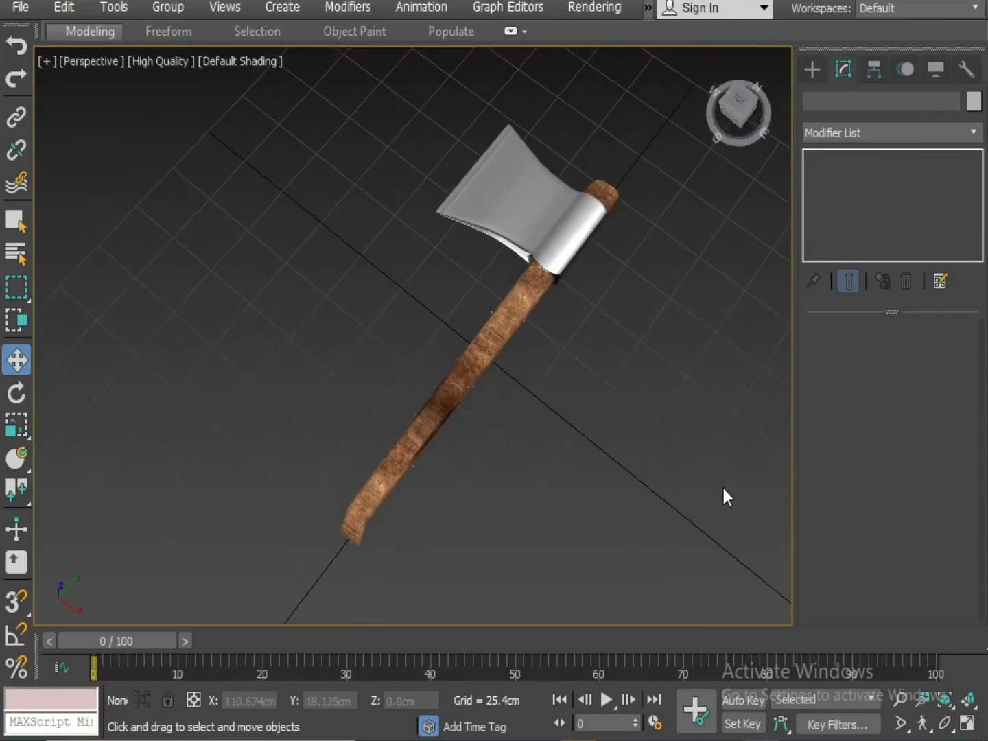
mouse_move(553, 516)
middle_mouse_down("alt")
mouse_move(614, 413)
mouse_move(594, 511)
mouse_move(566, 516)
middle_mouse_up("alt")
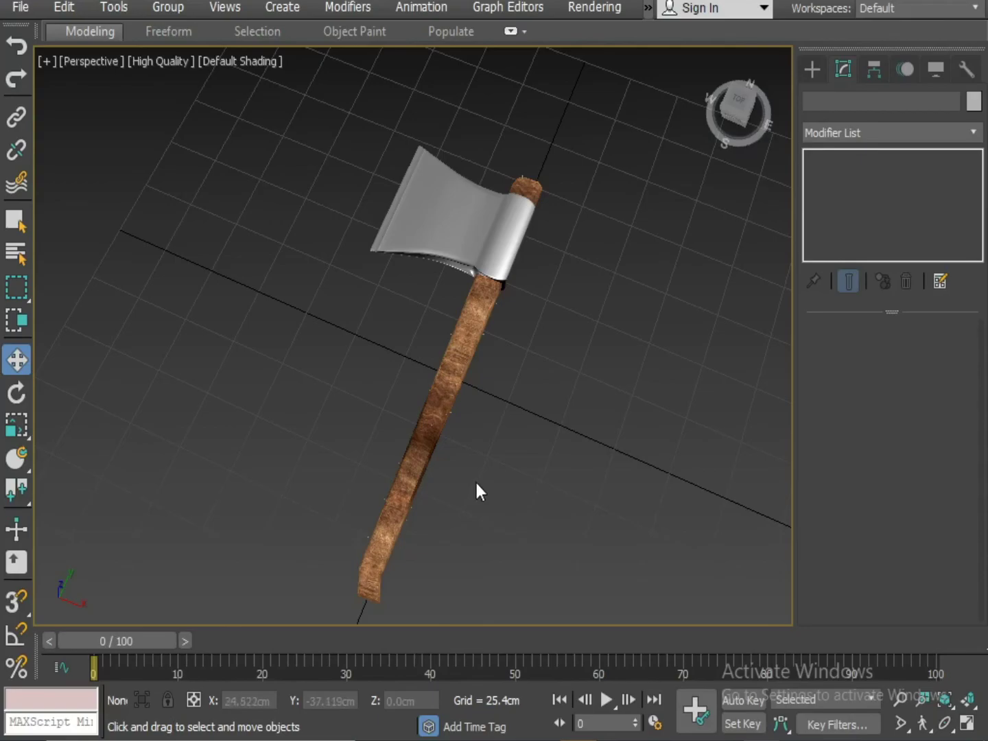
middle_click_drag(477, 484, 495, 471, "alt")
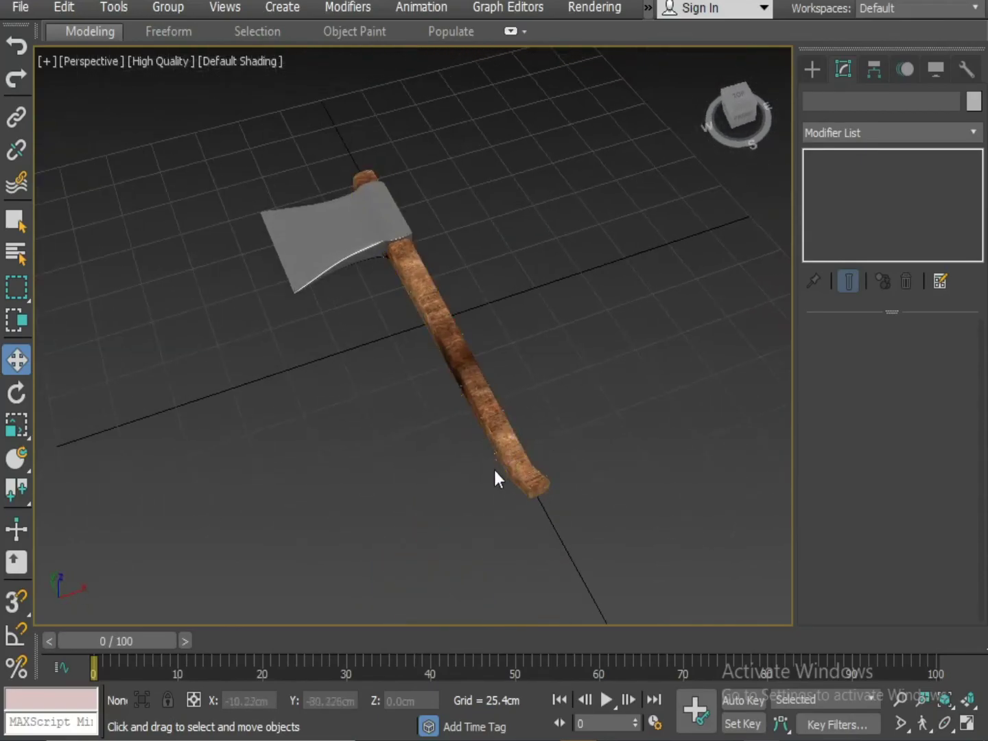